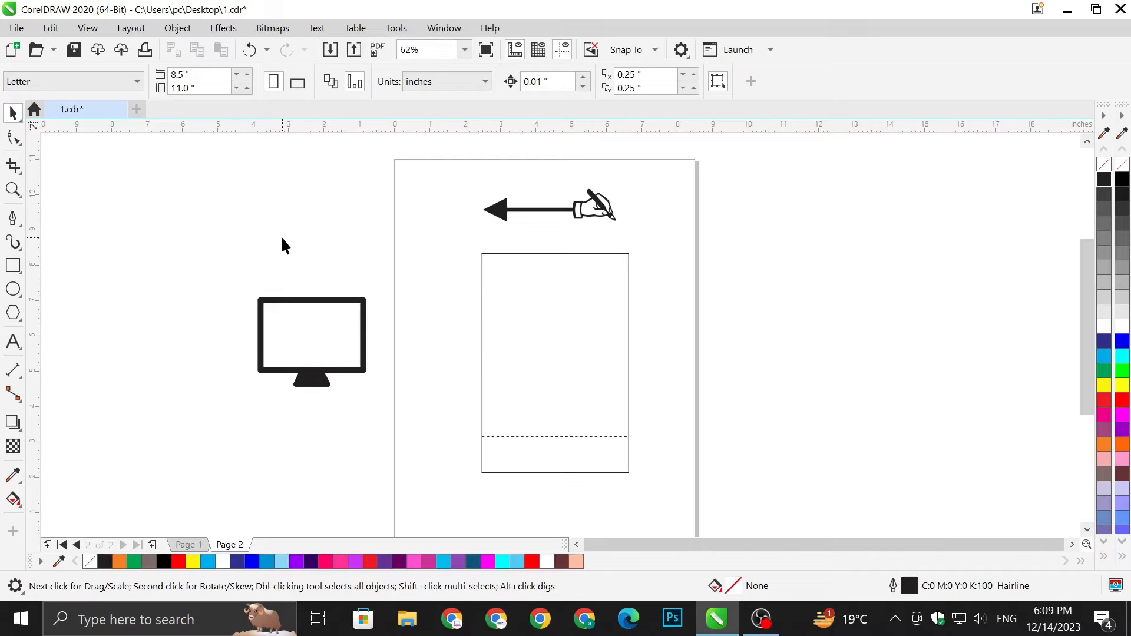
# Select the monitor icon and the arrow-and-hand drawing, then deselect everything.
pyautogui.click(312, 300)
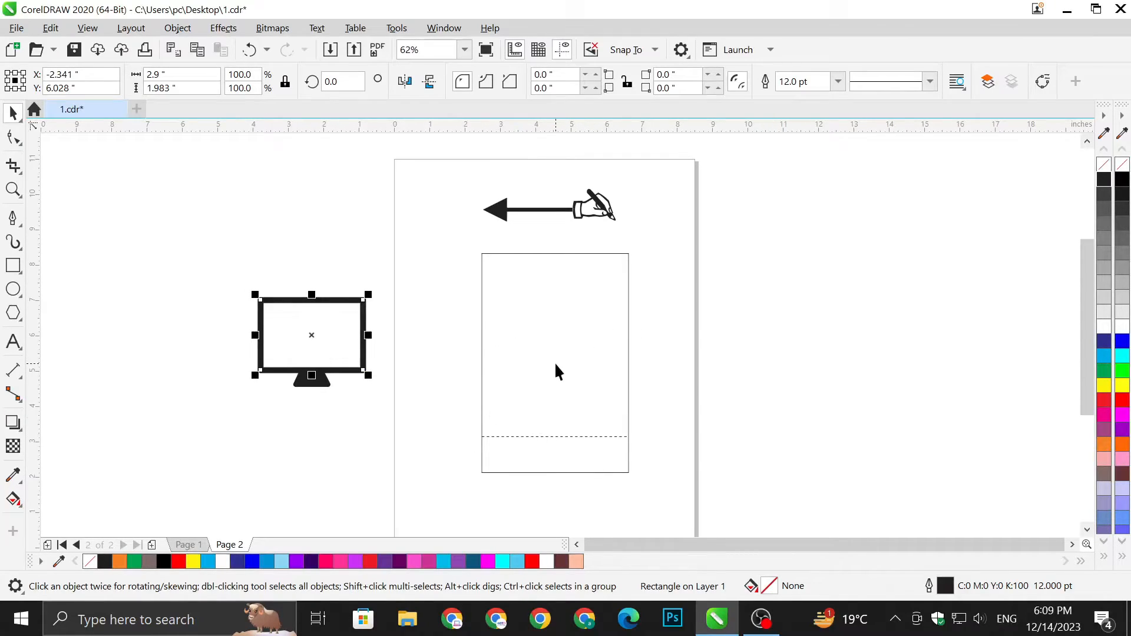
pyautogui.click(590, 216)
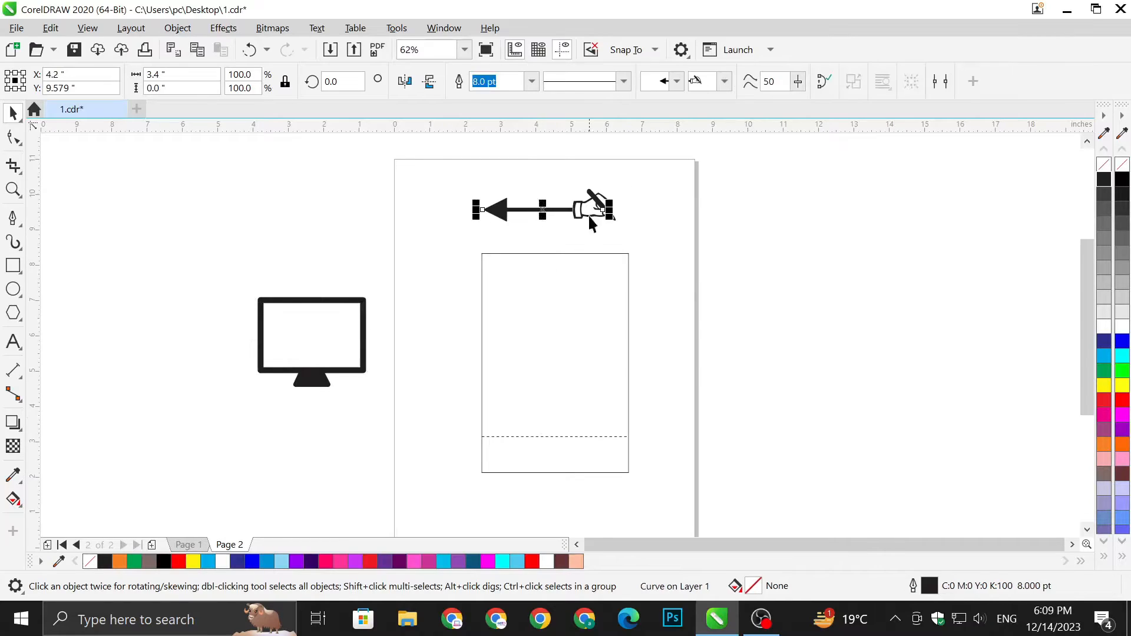
pyautogui.click(658, 216)
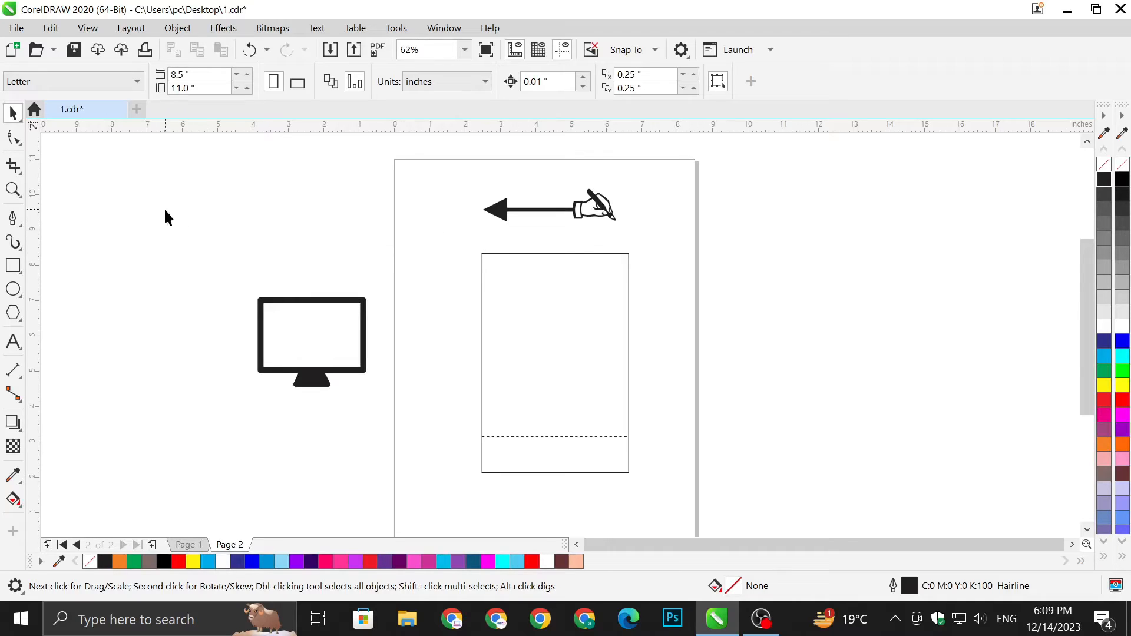
# Place three points of a polyline on page 2 with the line tool.
pyautogui.click(13, 218)
pyautogui.click(241, 220)
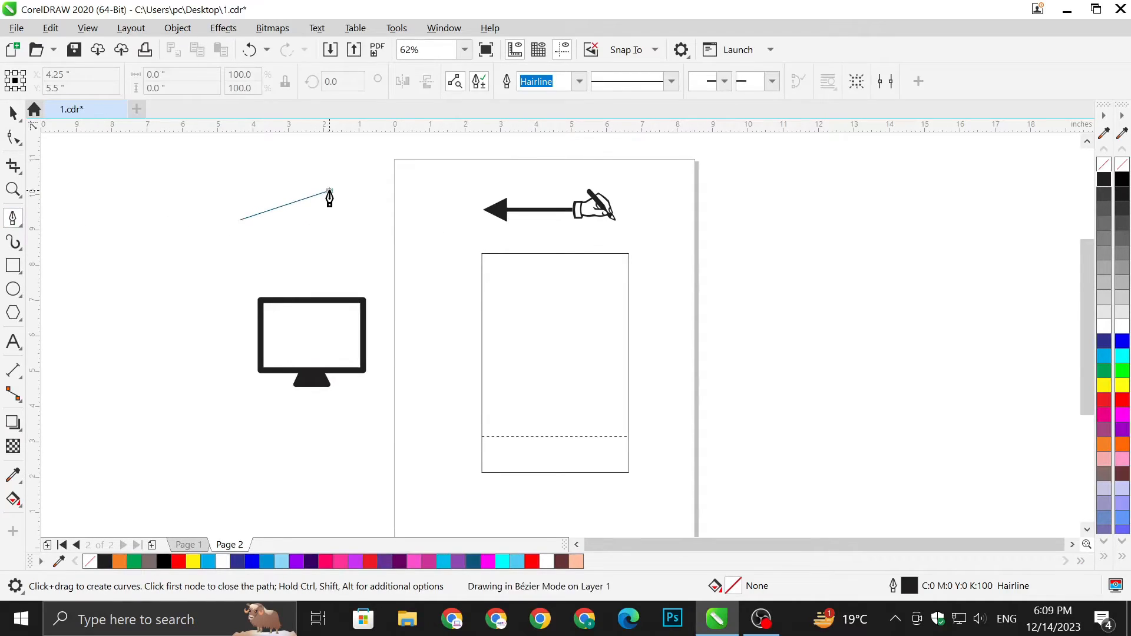
pyautogui.click(329, 191)
pyautogui.click(358, 233)
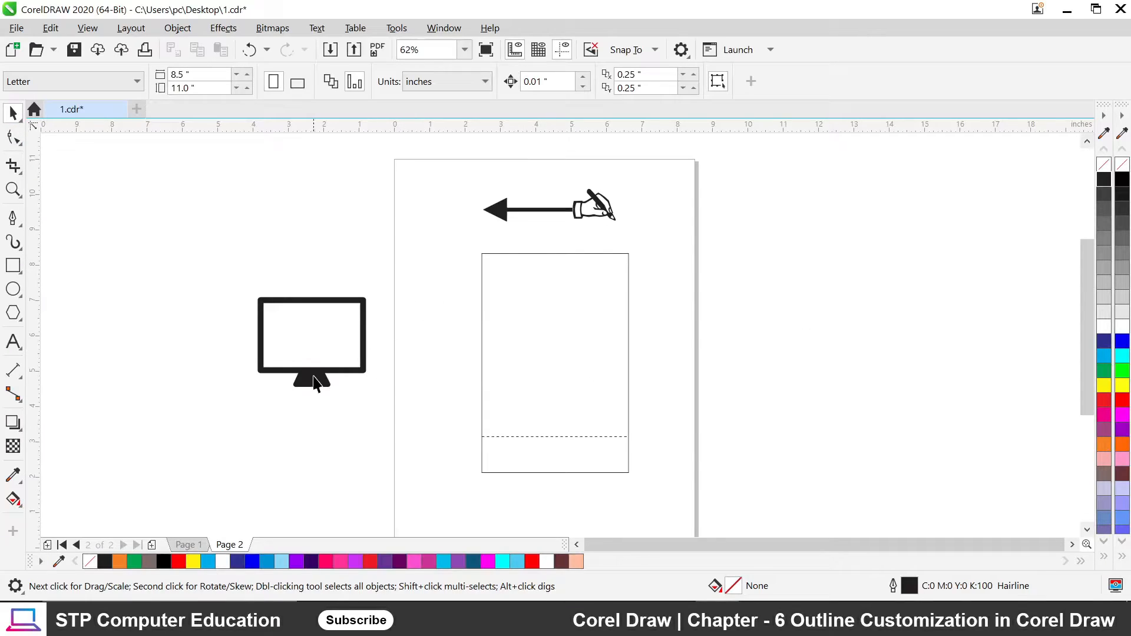
# Drag the card outline off-page right, and the arrow and monitor icon off-page left.
pyautogui.moveTo(457, 240); pyautogui.dragTo(645, 504)
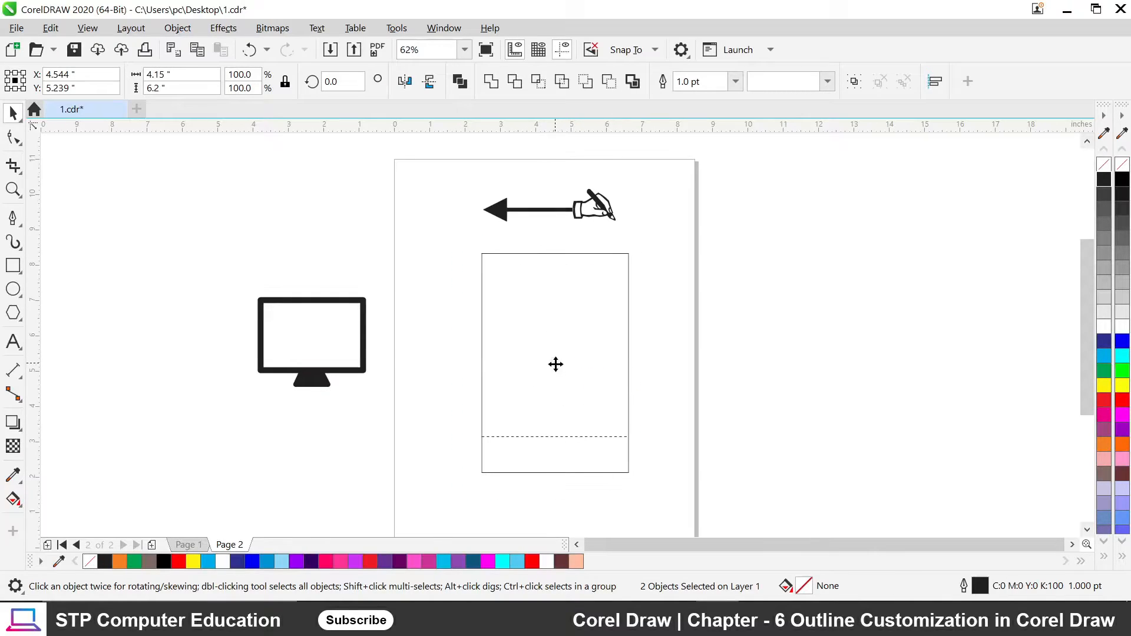
pyautogui.moveTo(555, 363); pyautogui.dragTo(854, 314)
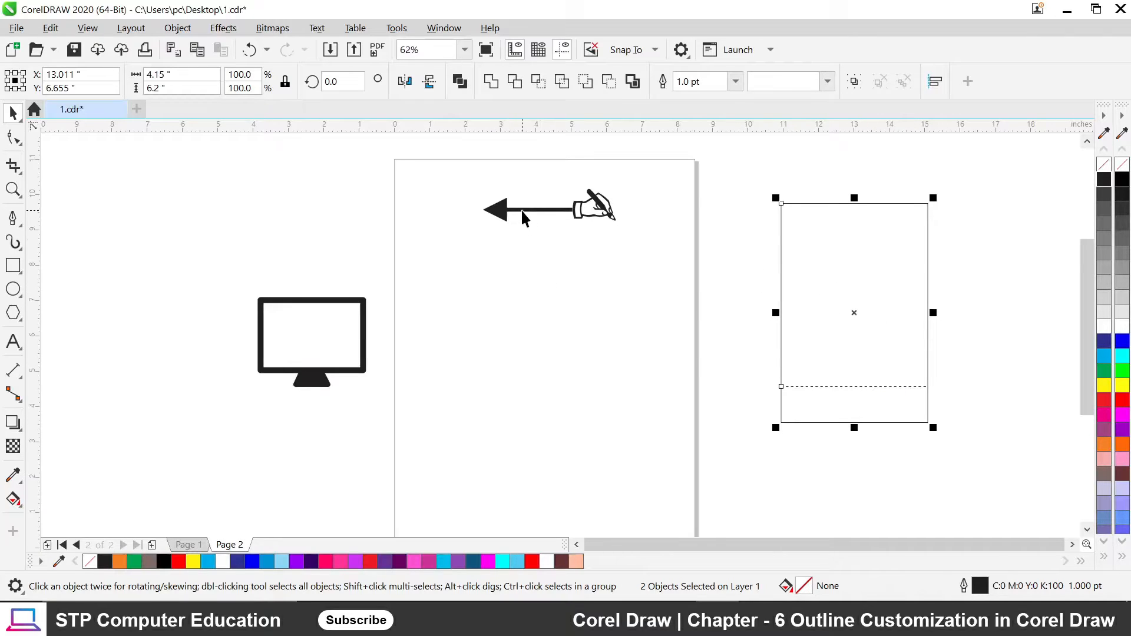
pyautogui.moveTo(521, 210); pyautogui.dragTo(173, 251)
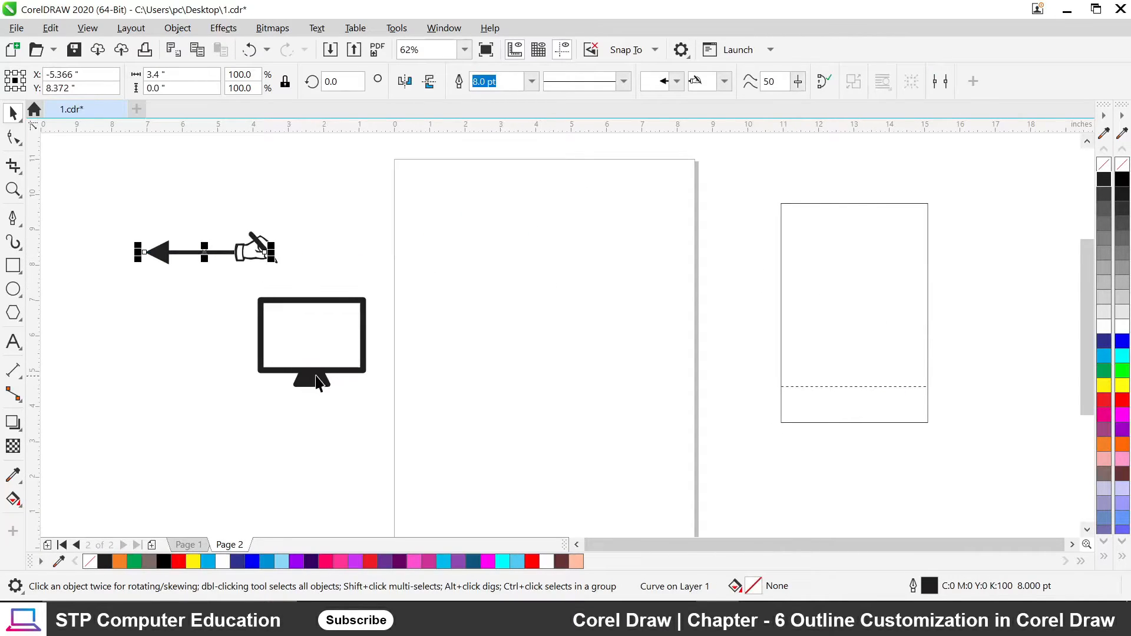
pyautogui.moveTo(231, 282); pyautogui.dragTo(419, 430)
pyautogui.moveTo(301, 366); pyautogui.dragTo(138, 396)
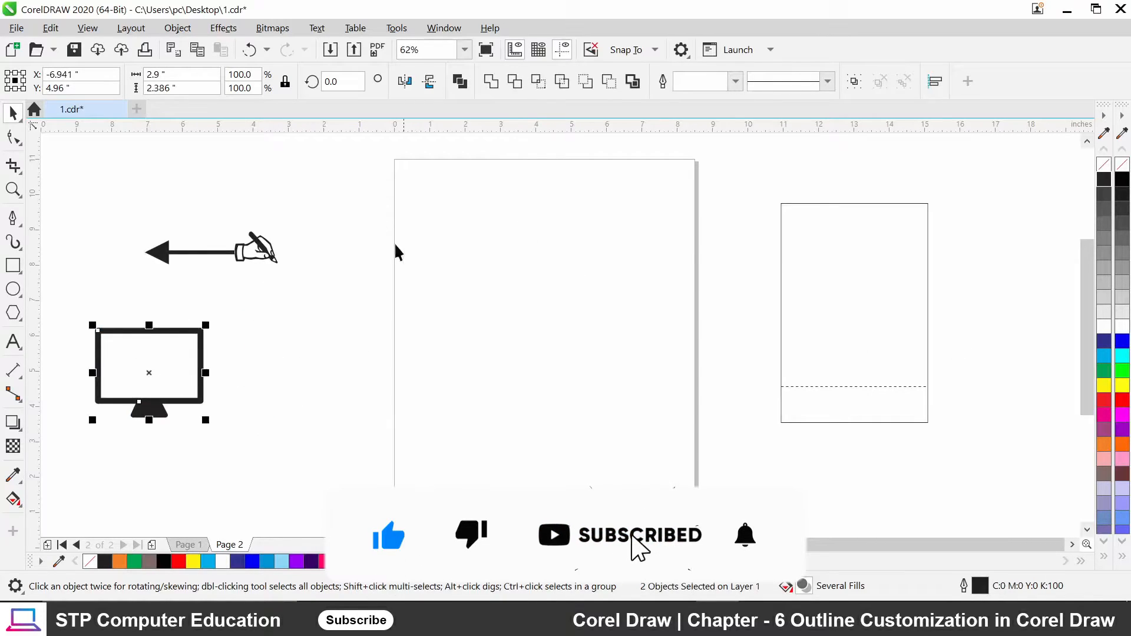
pyautogui.click(240, 202)
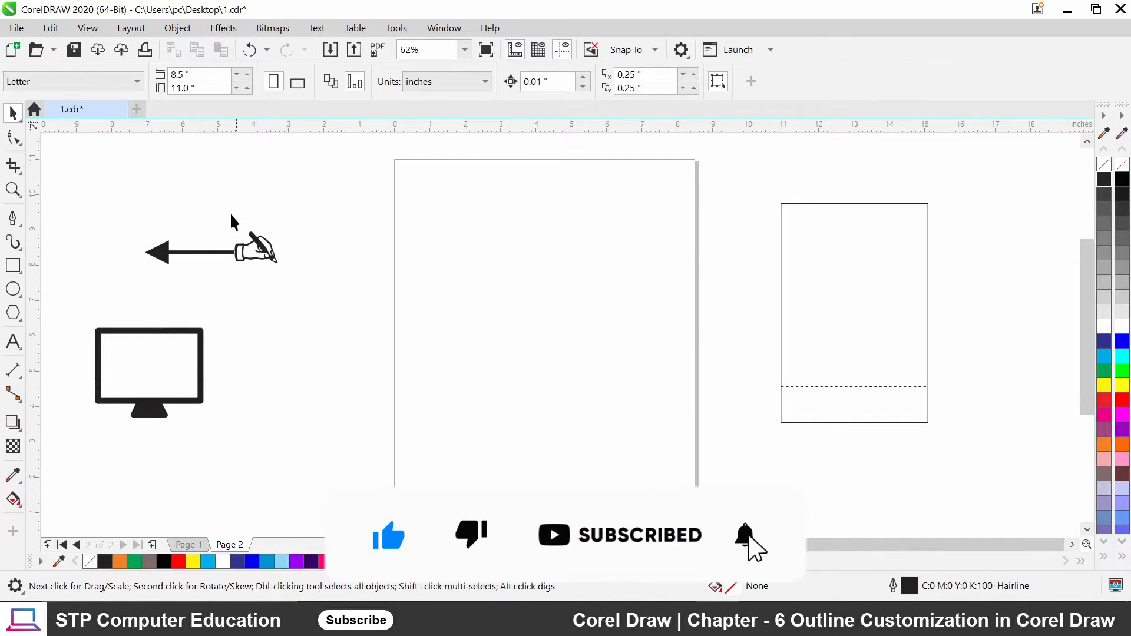
# Draw a tilted four-cornered shape near the page's top, closing it on the first corner.
pyautogui.click(13, 218)
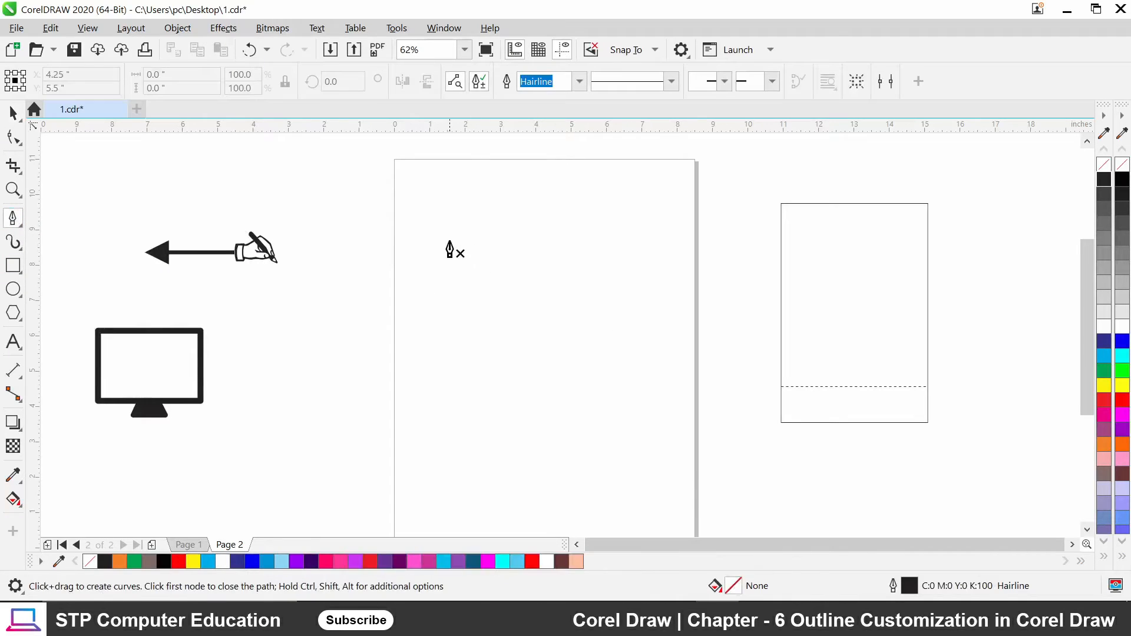
pyautogui.click(453, 250)
pyautogui.click(564, 187)
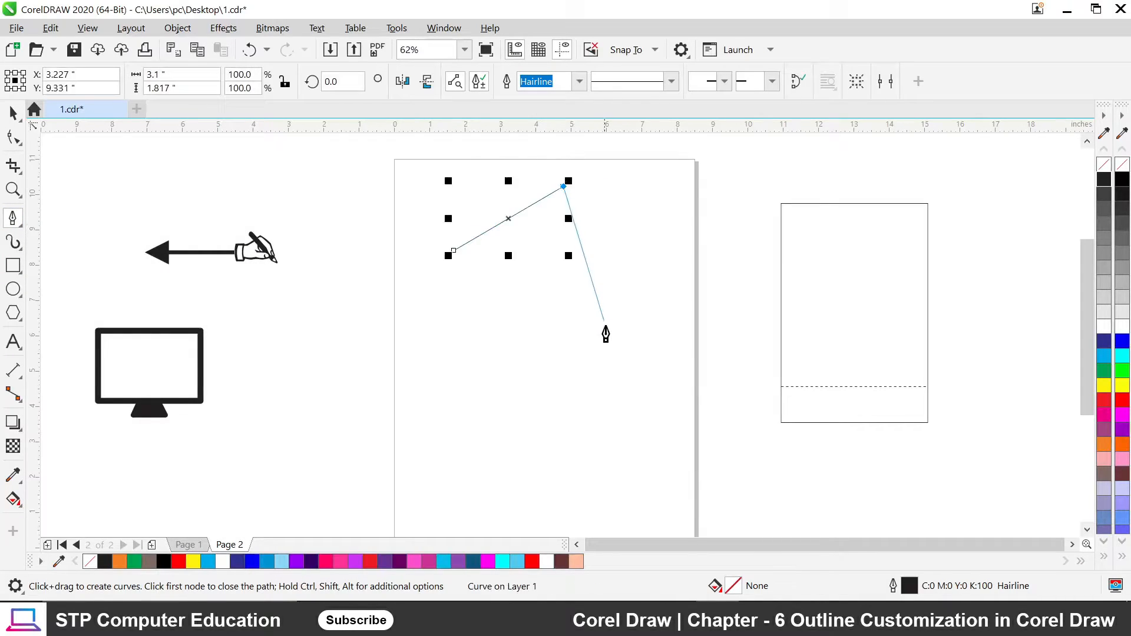
pyautogui.click(607, 326)
pyautogui.click(469, 383)
pyautogui.click(454, 251)
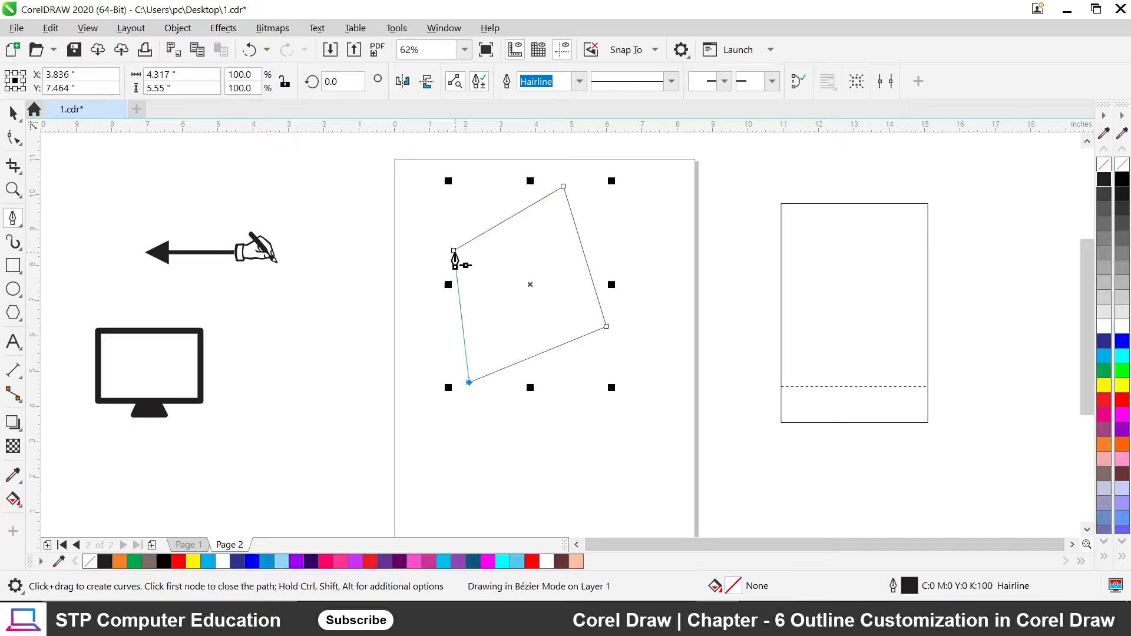
# Return to the Pick tool and zoom in and out to inspect the new shape.
pyautogui.click(14, 114)
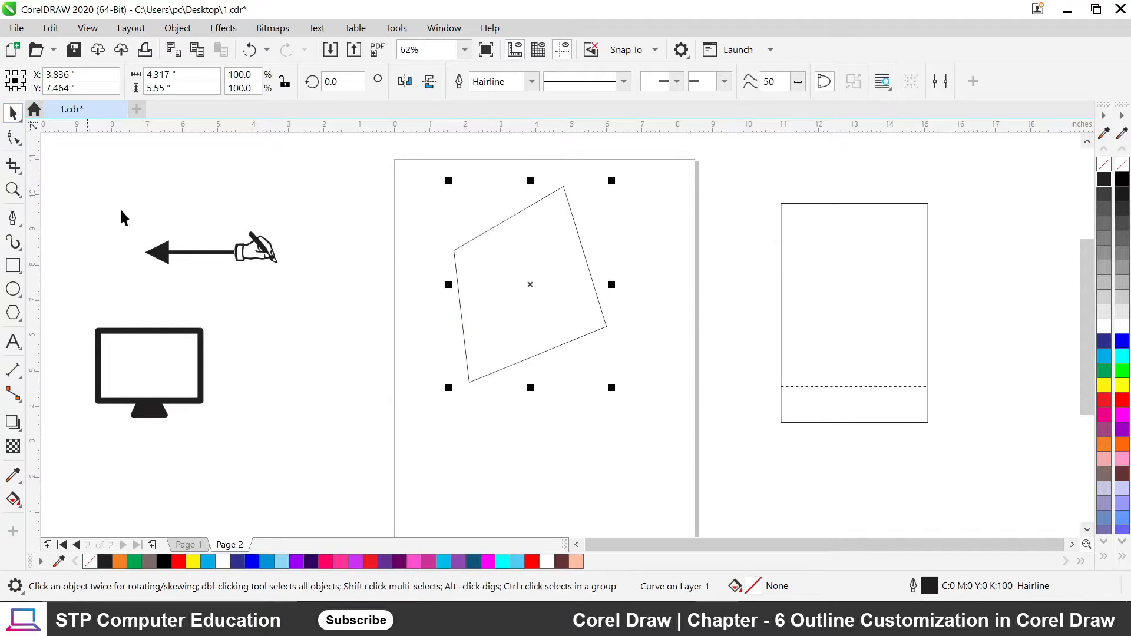
pyautogui.scroll(2, 526, 188)
pyautogui.scroll(6, 523, 218)
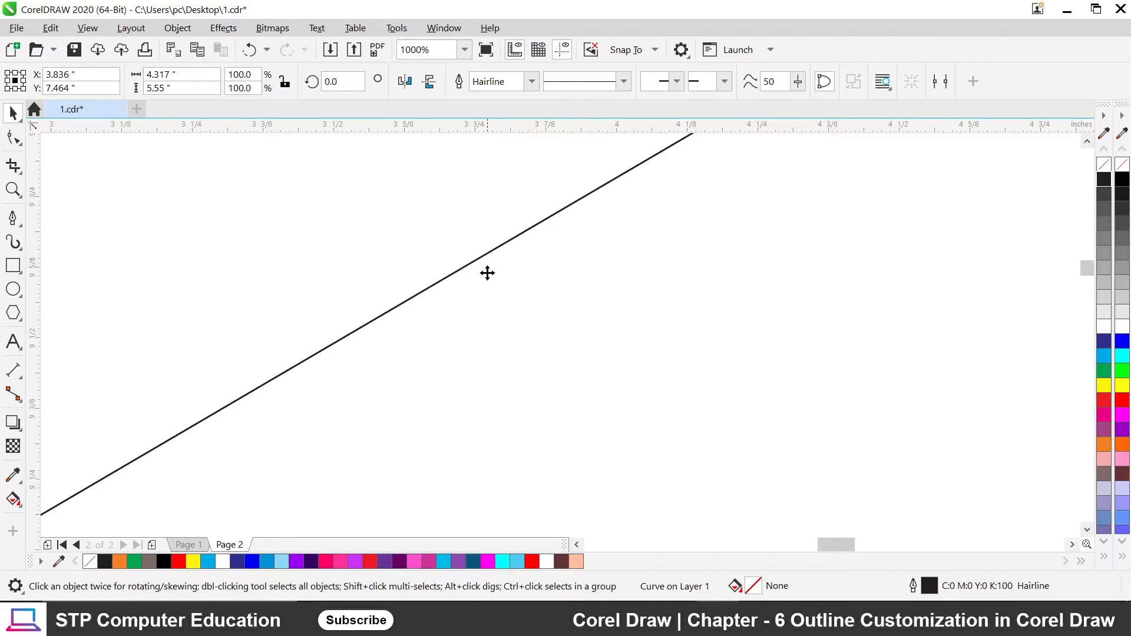
pyautogui.scroll(-4, 487, 268)
pyautogui.scroll(-4, 486, 267)
pyautogui.scroll(2, 471, 273)
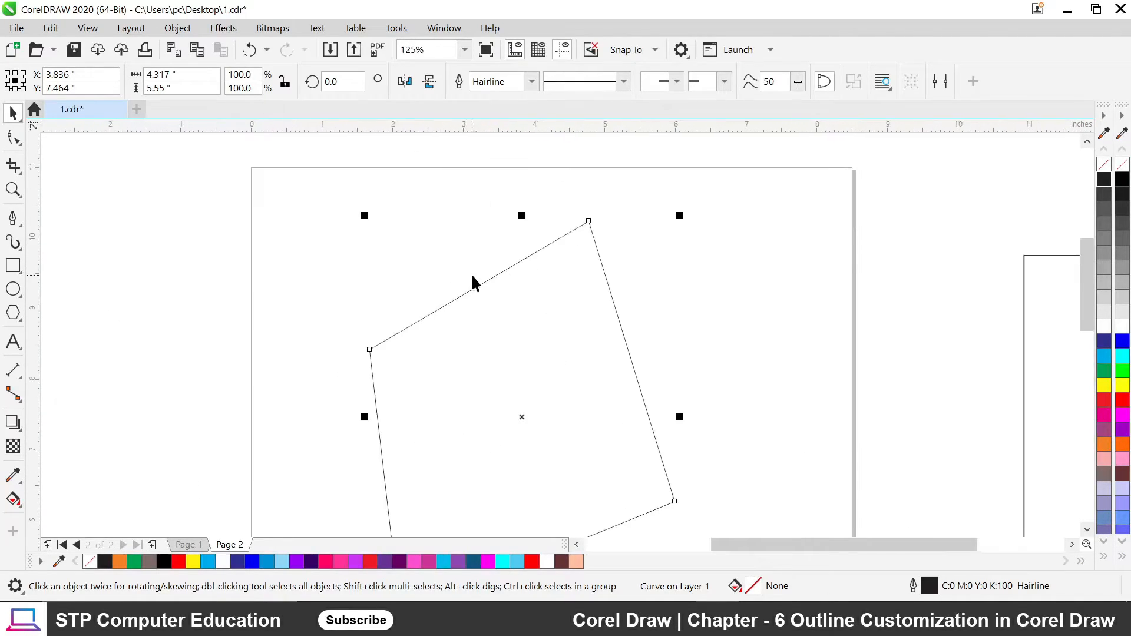
pyautogui.scroll(-2, 486, 276)
pyautogui.scroll(4, 486, 277)
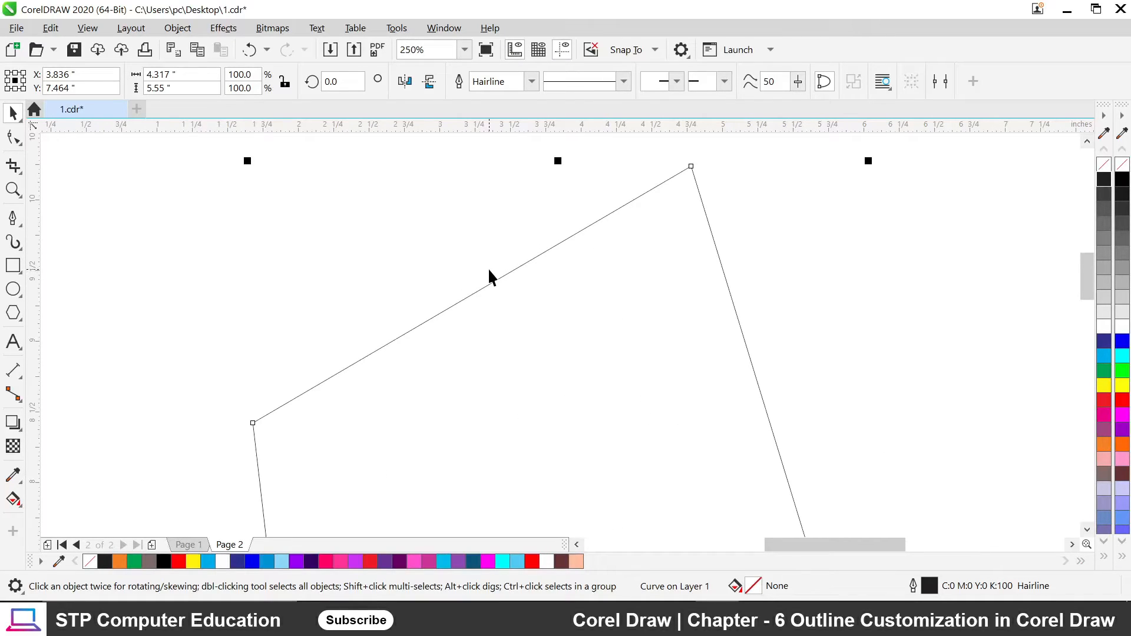
pyautogui.scroll(-4, 491, 272)
pyautogui.scroll(4, 477, 275)
pyautogui.scroll(2, 474, 277)
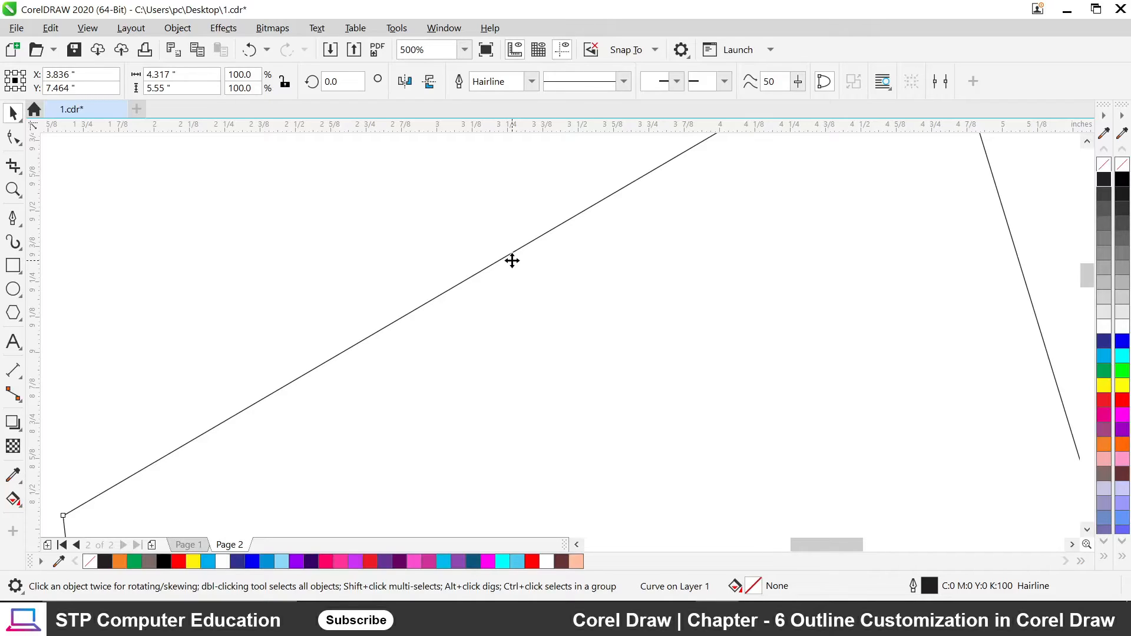
pyautogui.scroll(-2, 512, 261)
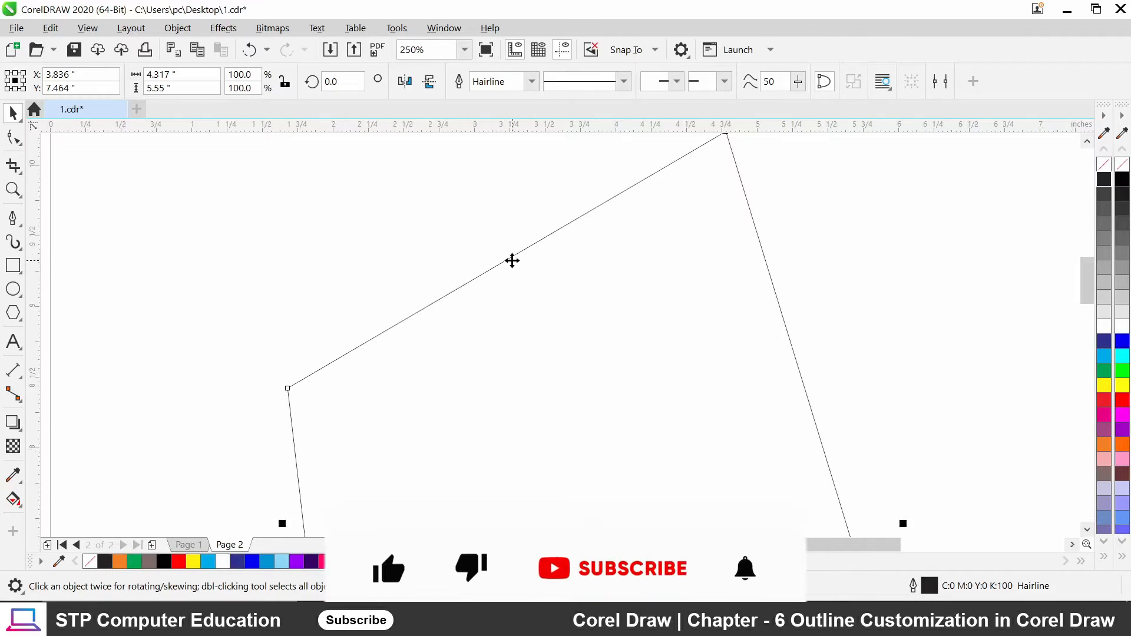
pyautogui.scroll(-2, 532, 234)
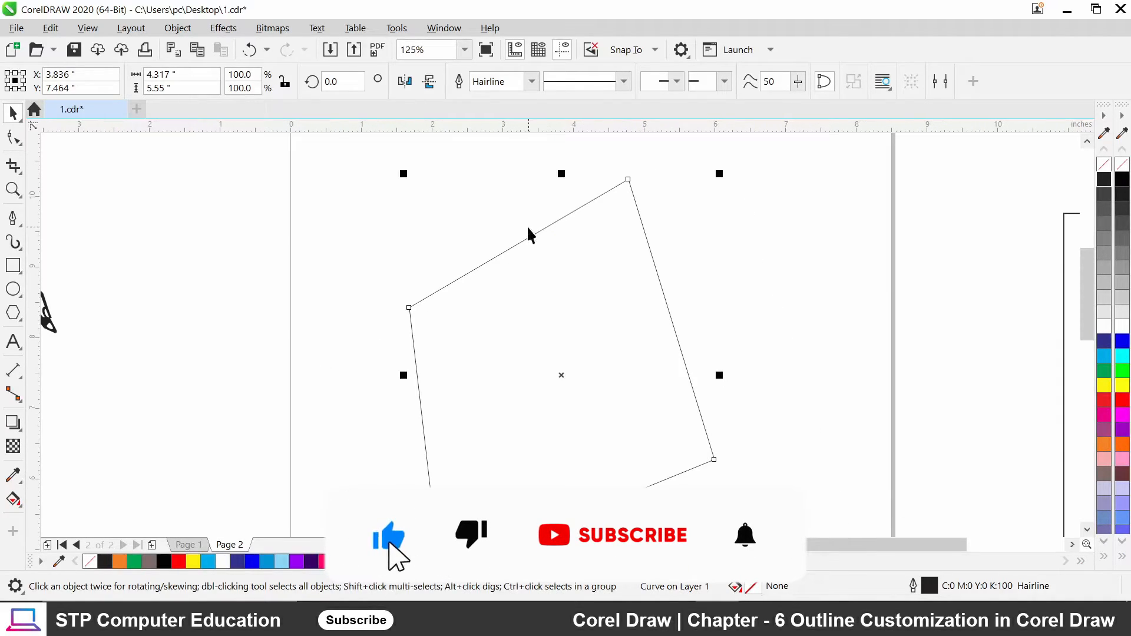
pyautogui.scroll(-2, 528, 235)
pyautogui.scroll(4, 572, 212)
pyautogui.scroll(-2, 572, 212)
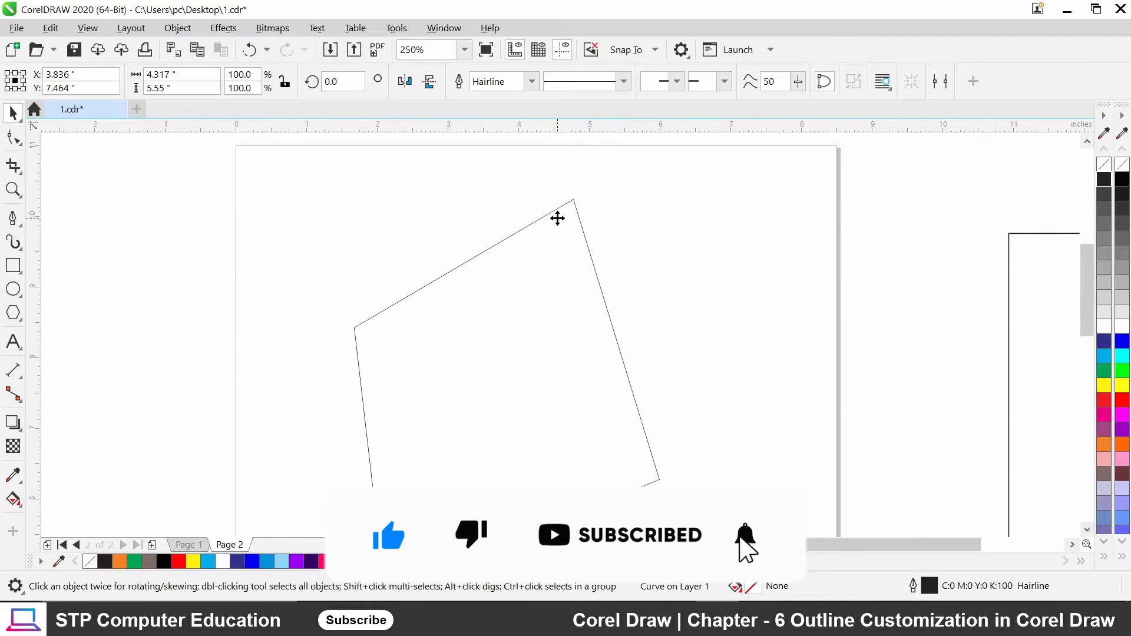
pyautogui.scroll(-2, 558, 217)
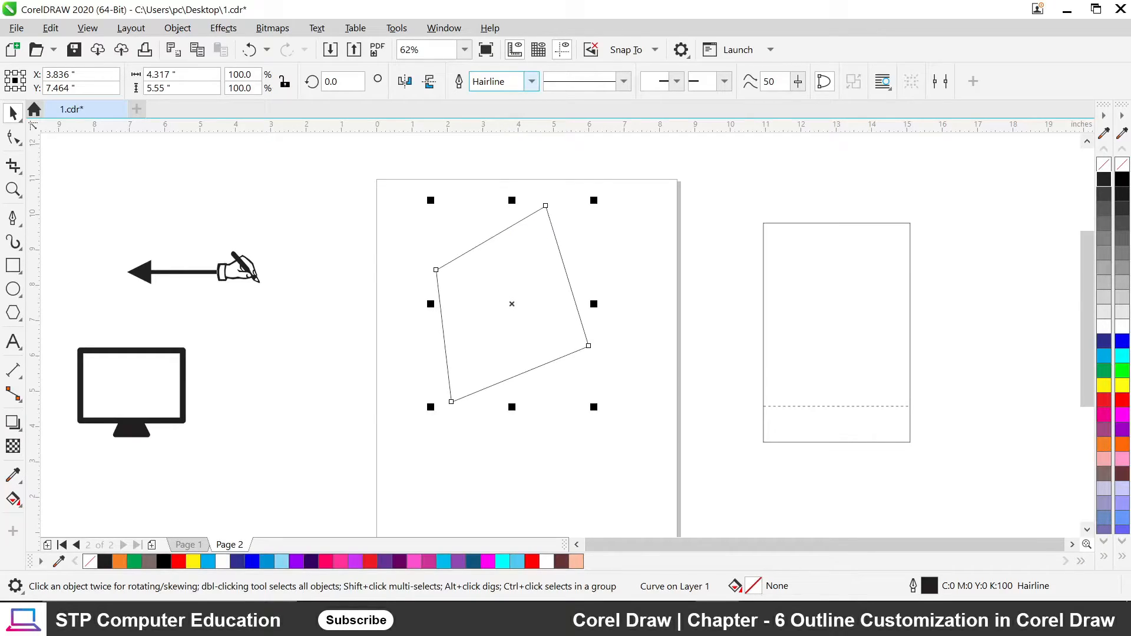
# Set the shape's outline to 10 pt, then 0.5 pt, and nudge it down-left.
pyautogui.click(532, 81)
pyautogui.click(501, 228)
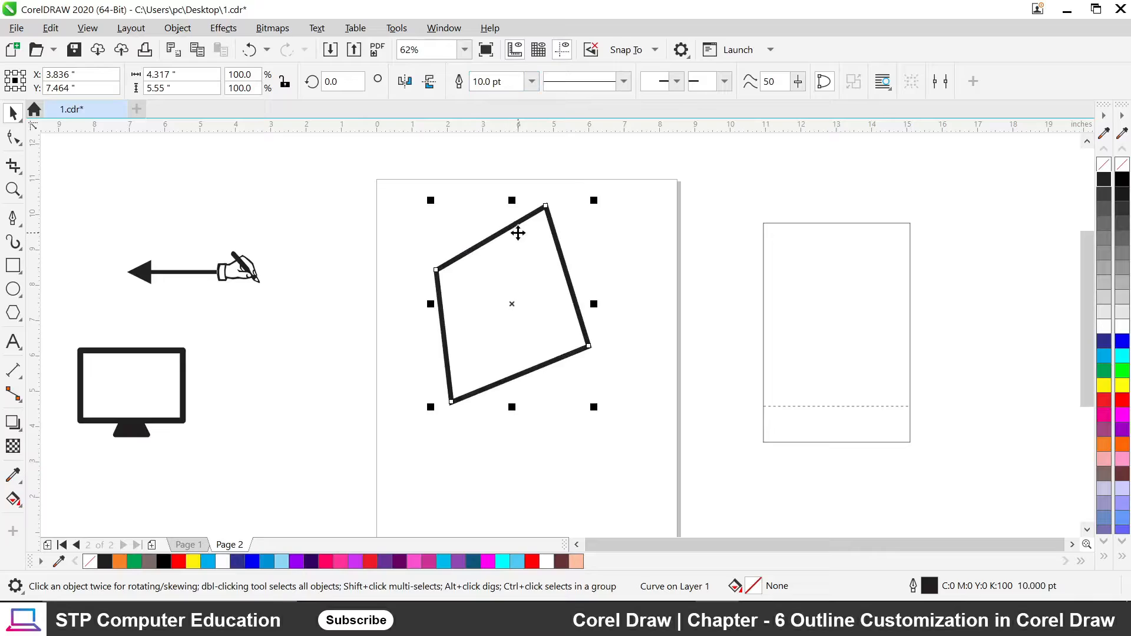
pyautogui.click(532, 81)
pyautogui.click(512, 134)
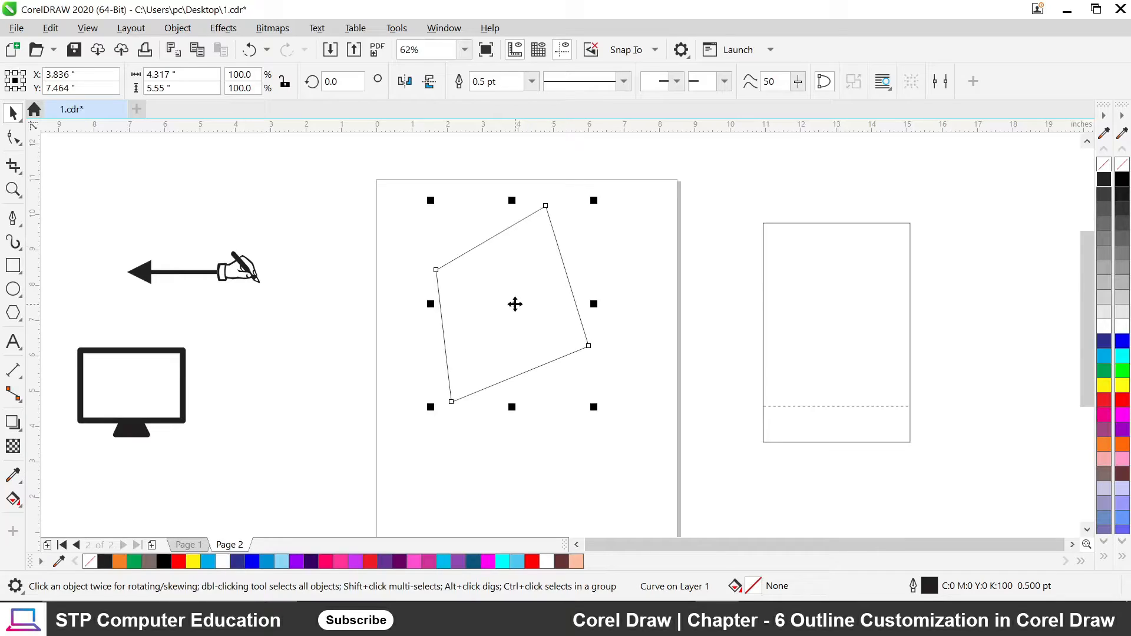
pyautogui.moveTo(514, 304); pyautogui.dragTo(474, 329)
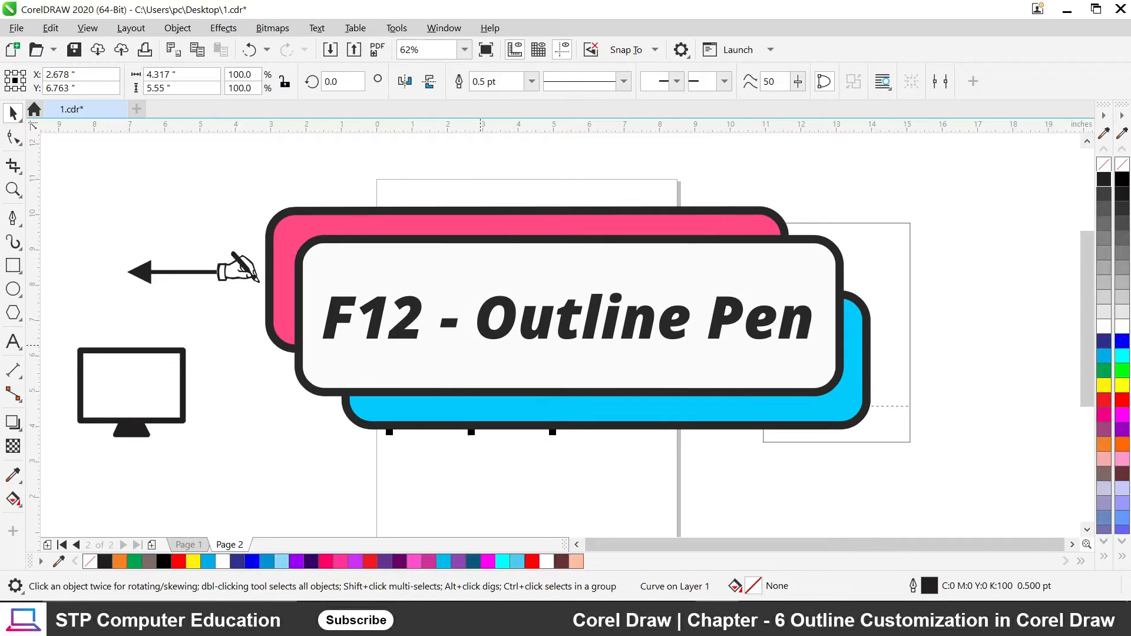
# Open Outline Pen with F12 and set the outline color to cyan (C100 M0 Y0 K0).
pyautogui.press('F12')
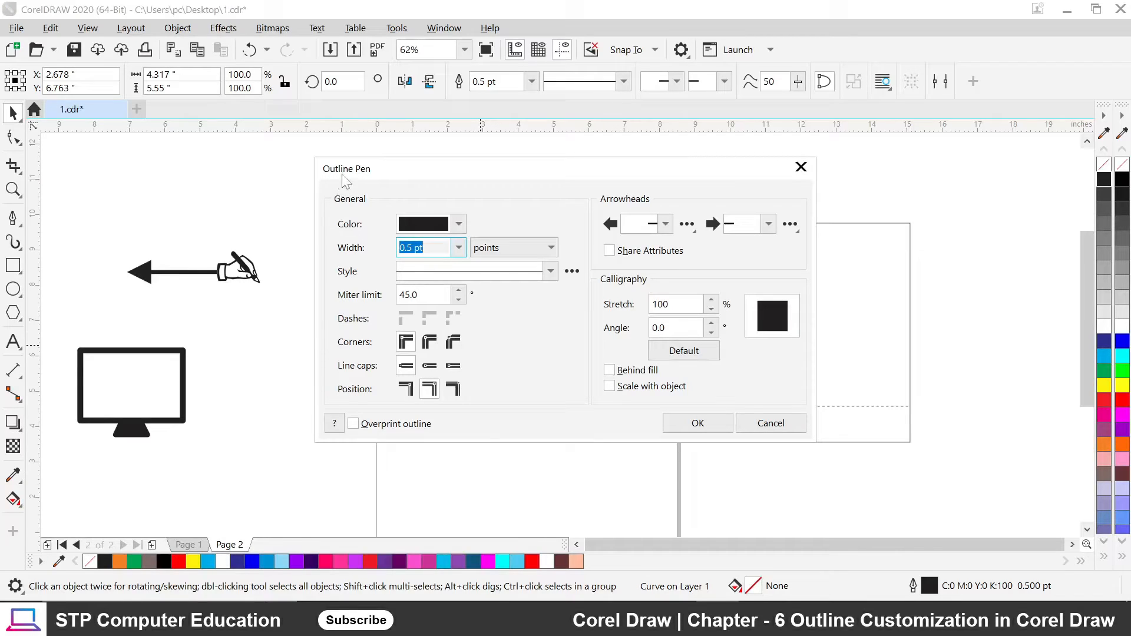
pyautogui.moveTo(436, 181); pyautogui.dragTo(687, 185)
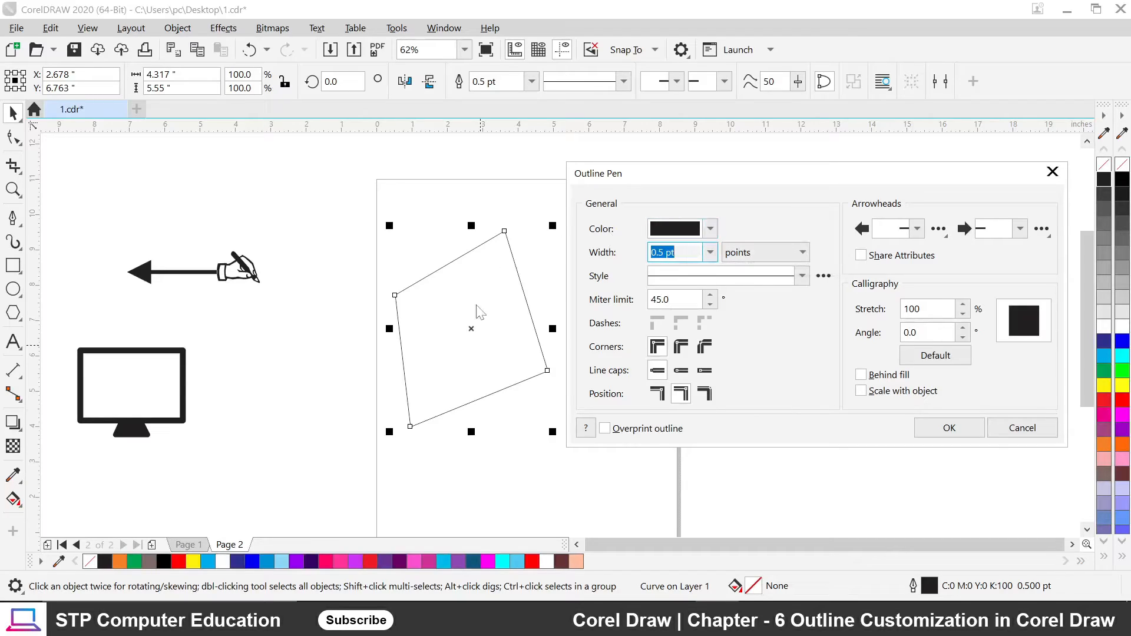
pyautogui.click(710, 231)
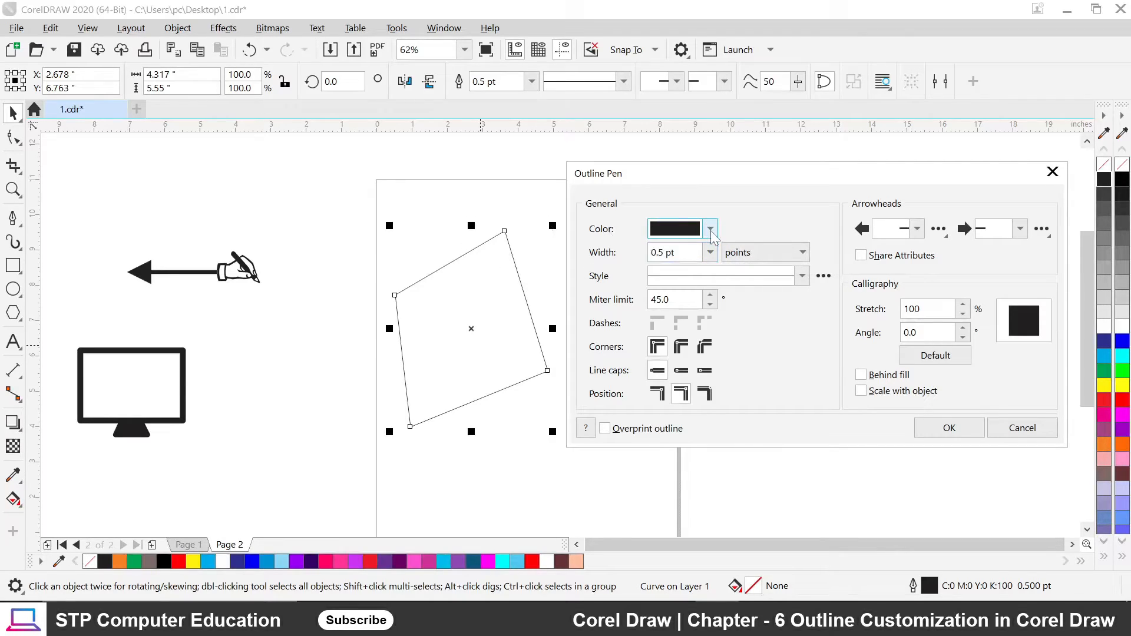
pyautogui.click(755, 333)
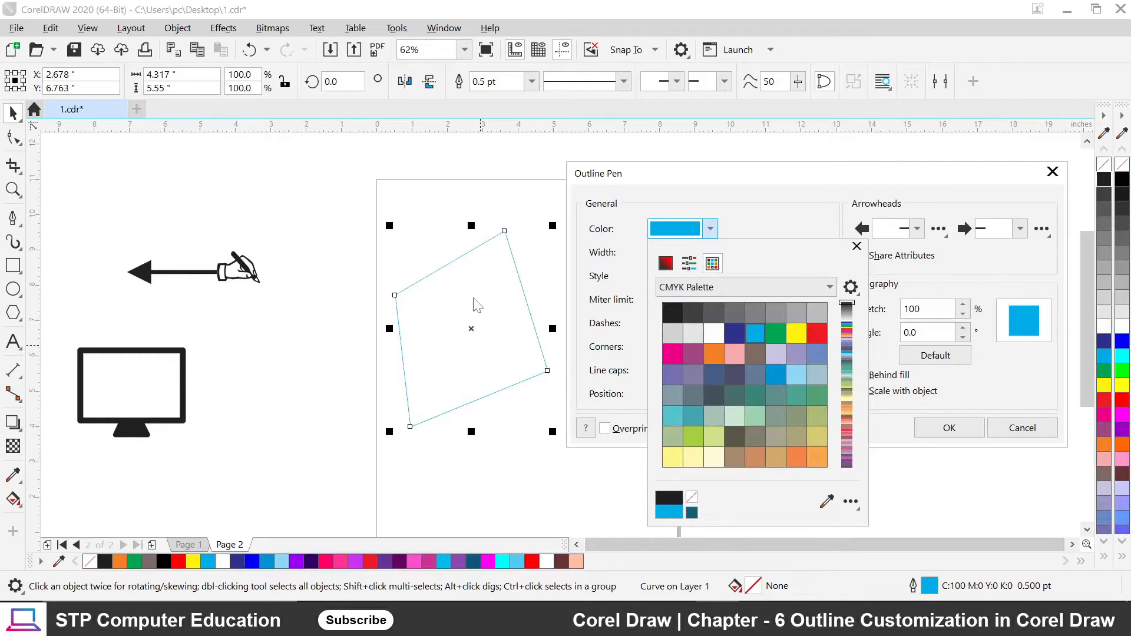
pyautogui.click(747, 202)
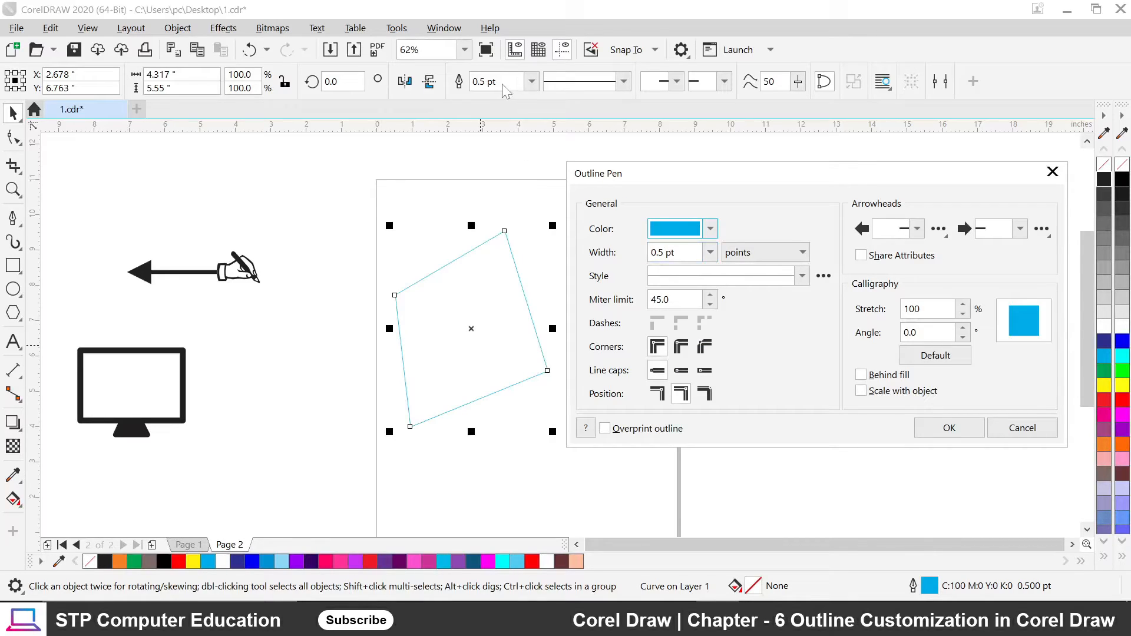
# Try outline widths of 4.0 pt and 16.0 pt, switching units to pixels and inches.
pyautogui.click(710, 253)
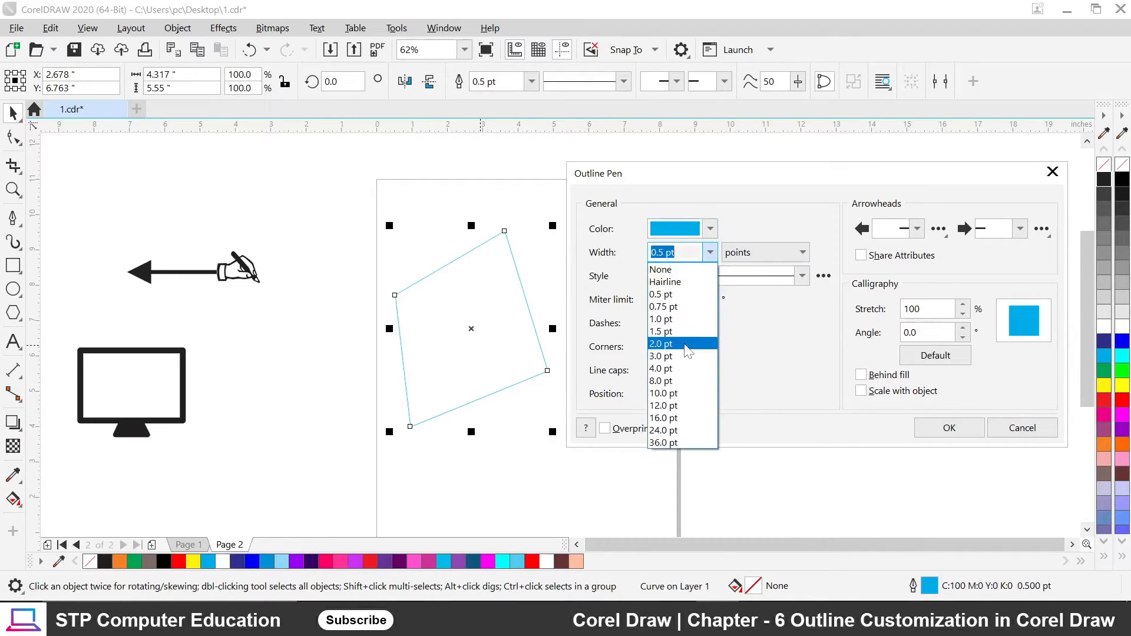
pyautogui.click(681, 376)
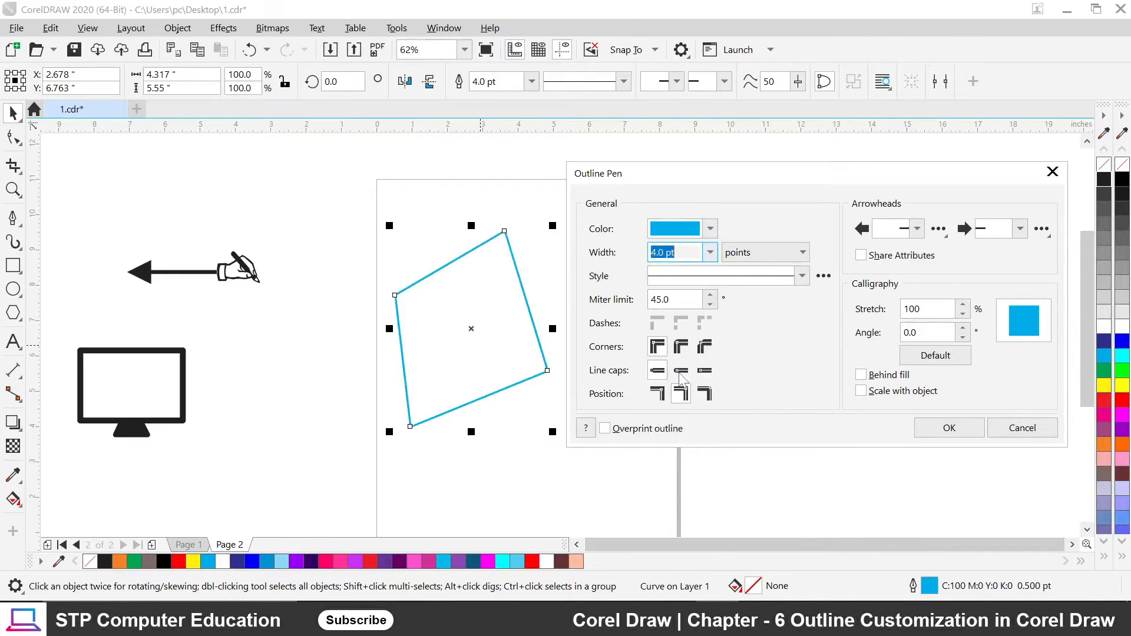
pyautogui.click(710, 252)
pyautogui.click(680, 417)
pyautogui.click(783, 251)
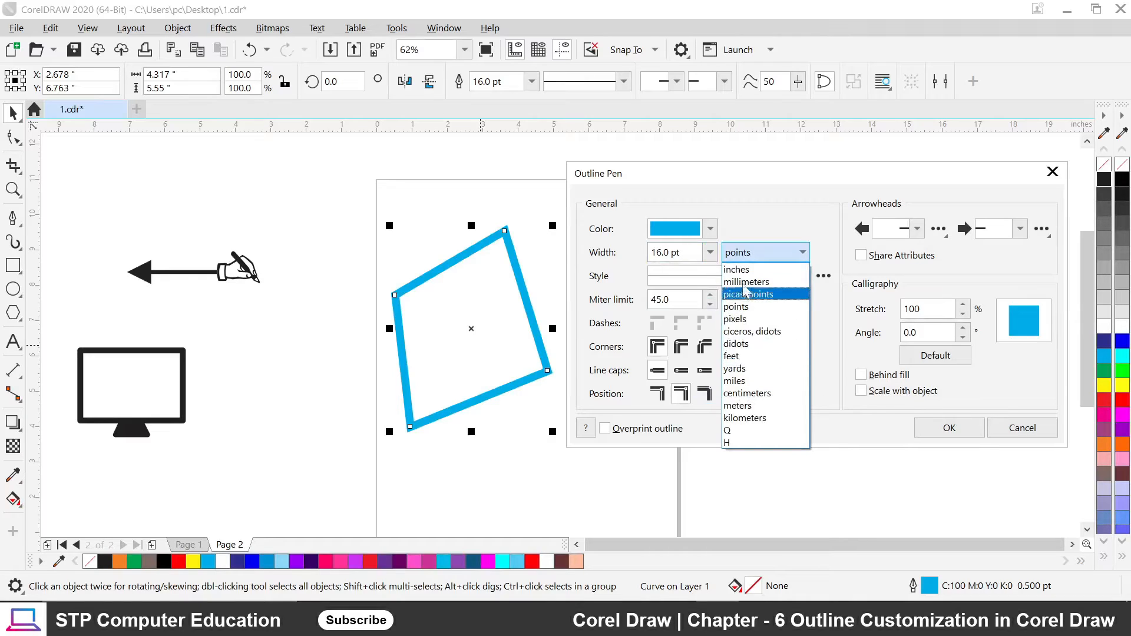
pyautogui.click(742, 319)
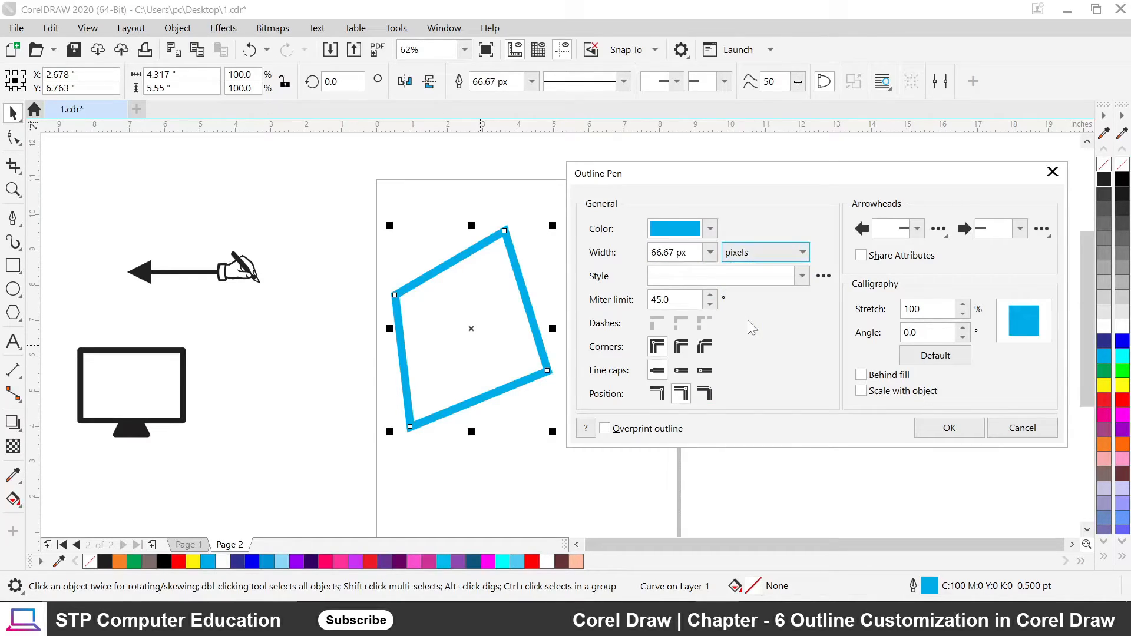
pyautogui.click(773, 255)
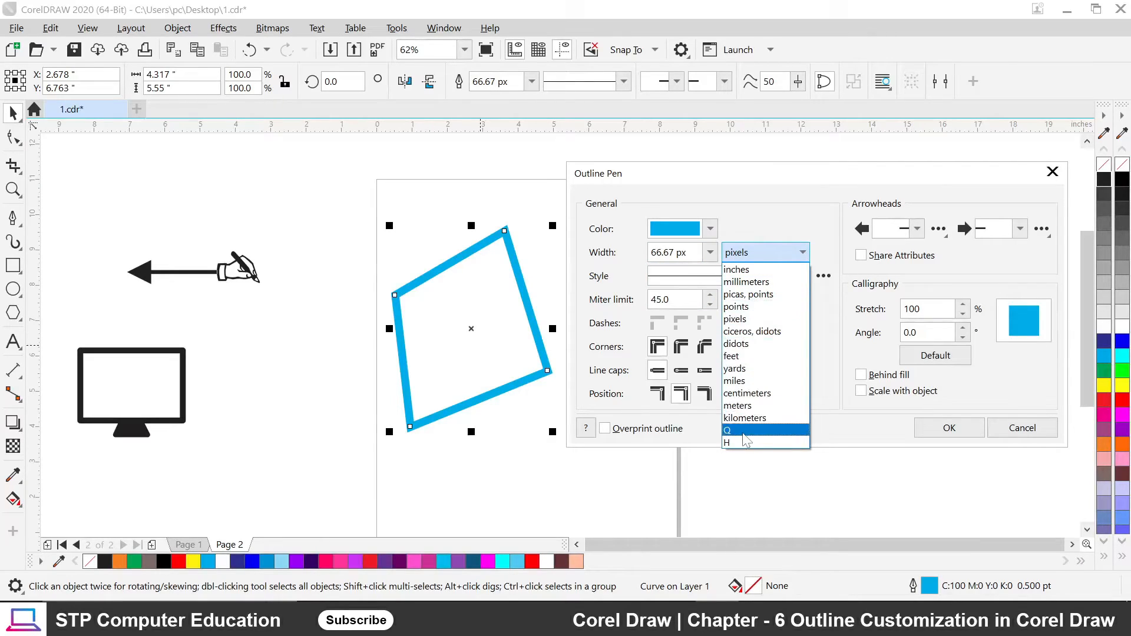
pyautogui.click(757, 270)
# Set the width to 0.1 in, showing it as 30.0 px, and make the outline dotted.
pyautogui.click(711, 253)
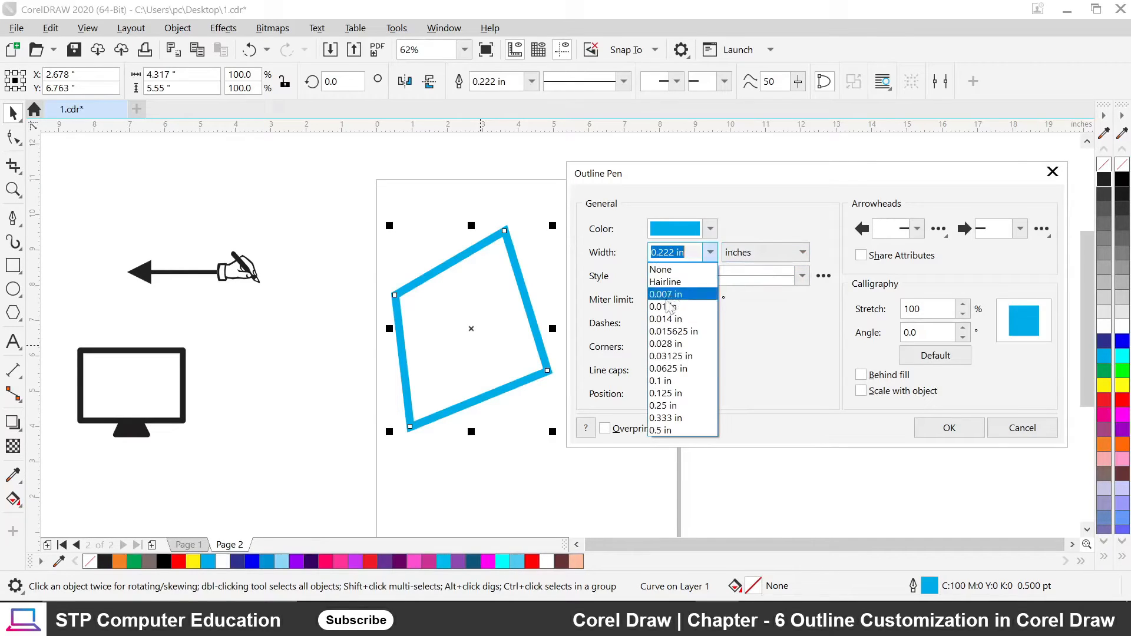
pyautogui.click(678, 380)
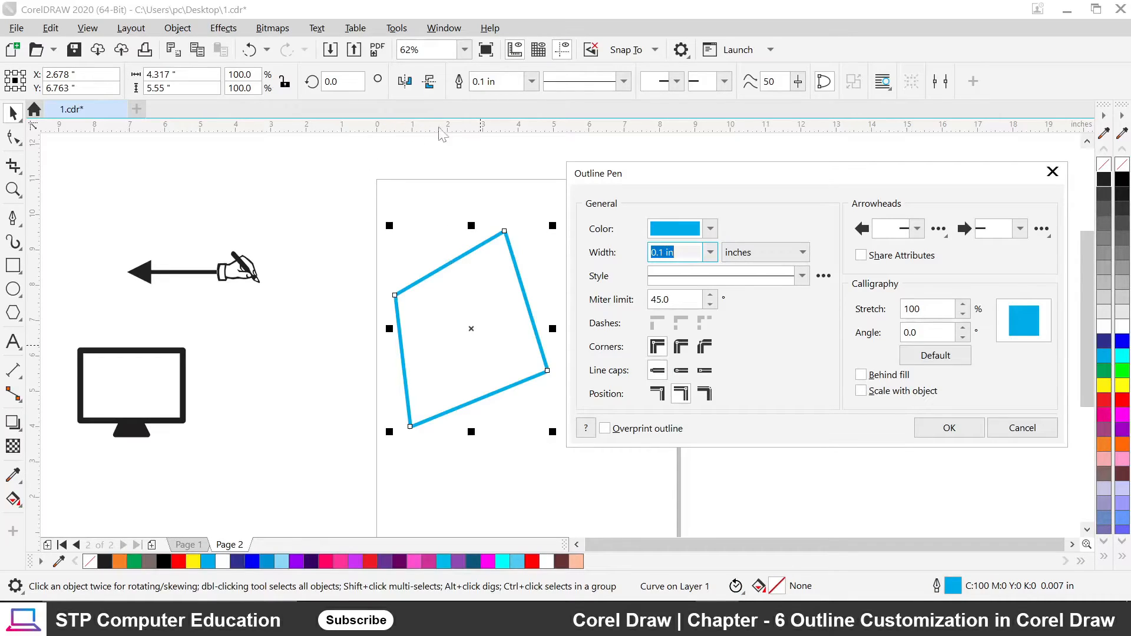
pyautogui.click(799, 252)
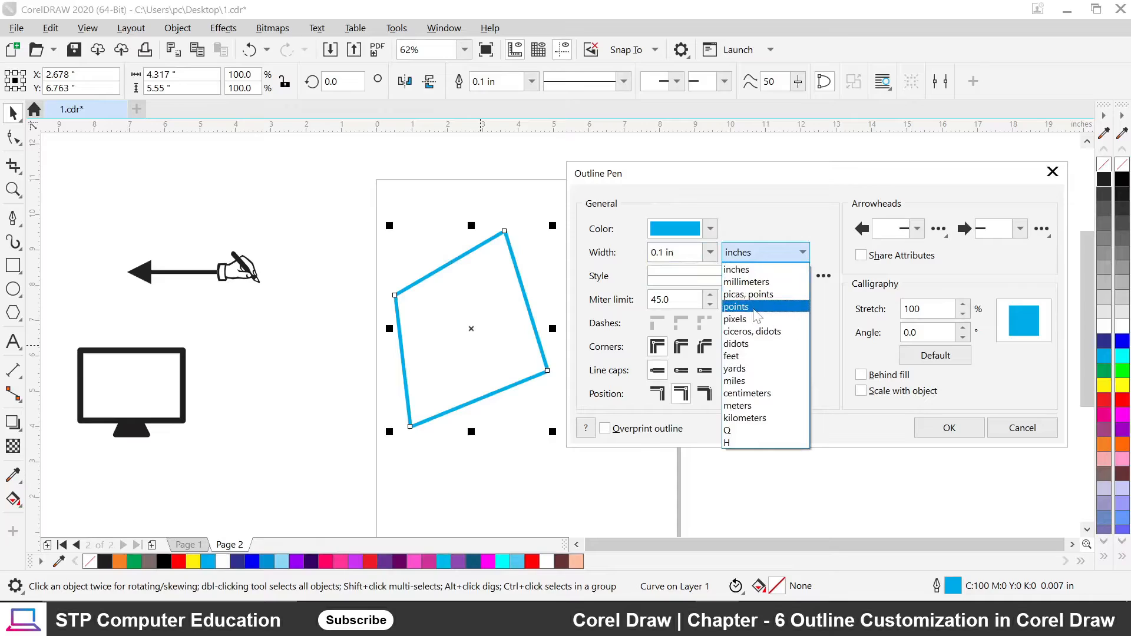
pyautogui.click(754, 307)
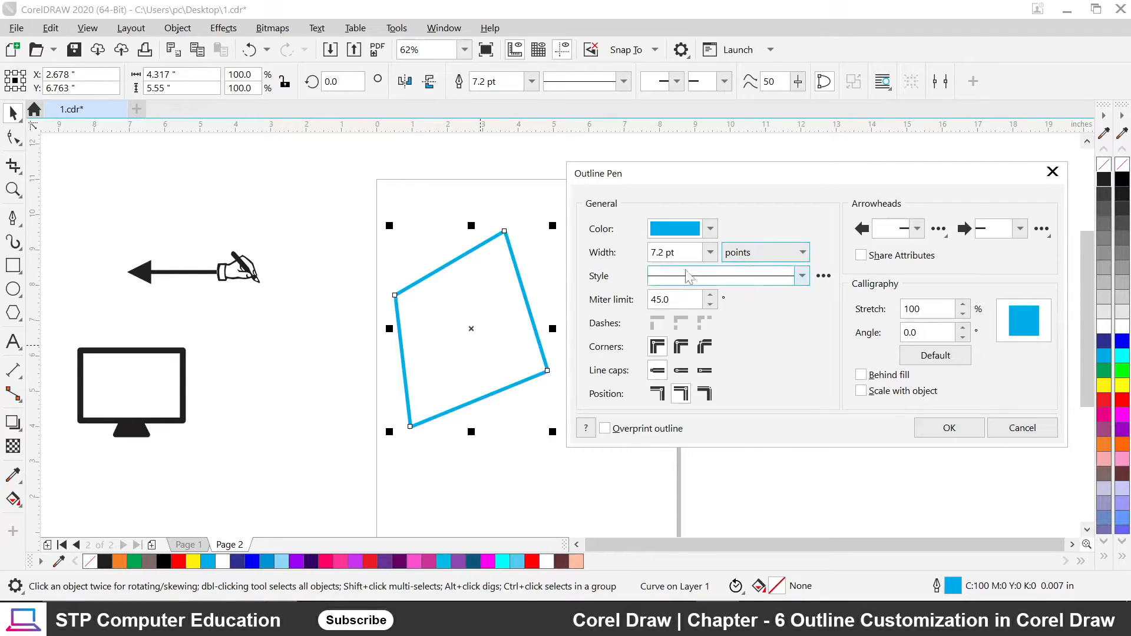
pyautogui.click(780, 266)
pyautogui.click(757, 320)
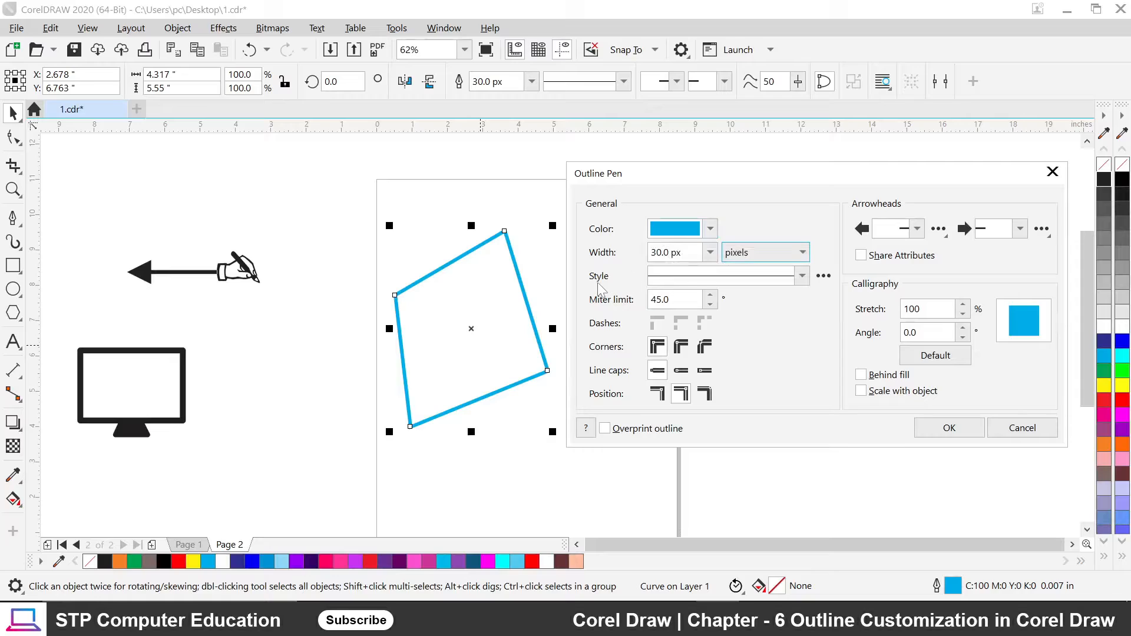
pyautogui.click(801, 276)
pyautogui.click(740, 345)
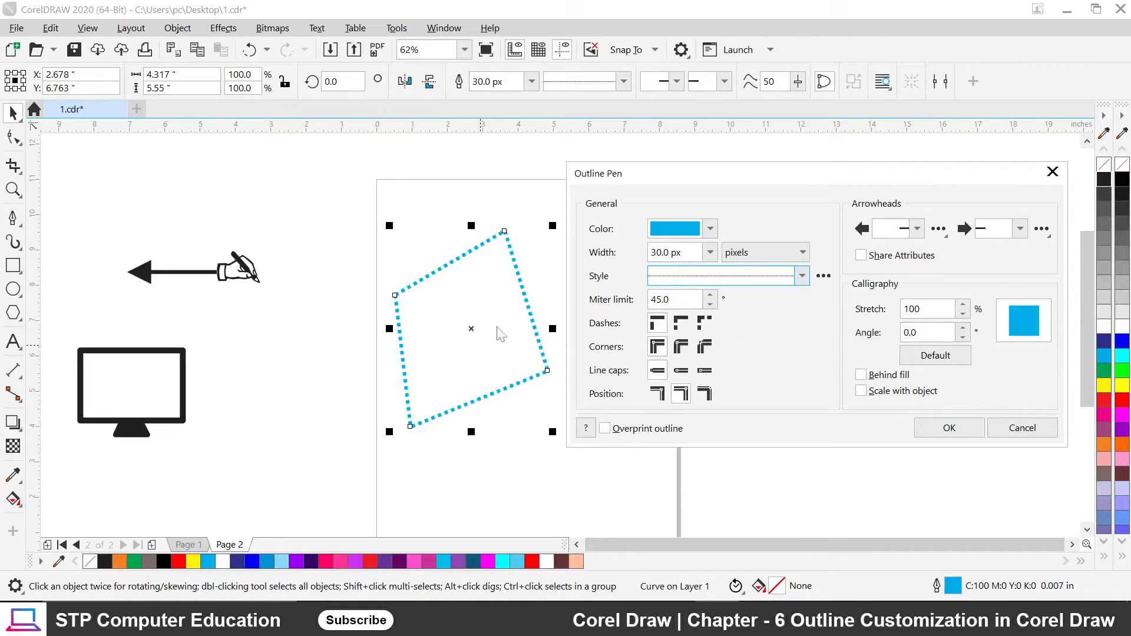
# Try a sparser dotted style, then settle on a dash-dot pattern for the outline.
pyautogui.click(802, 276)
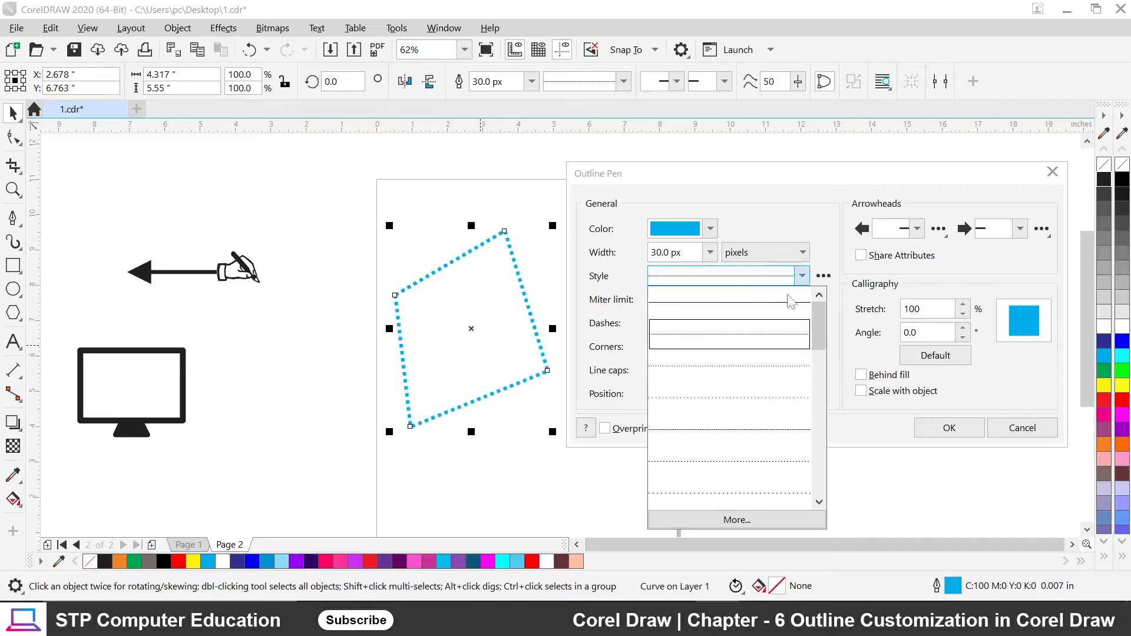
pyautogui.click(729, 378)
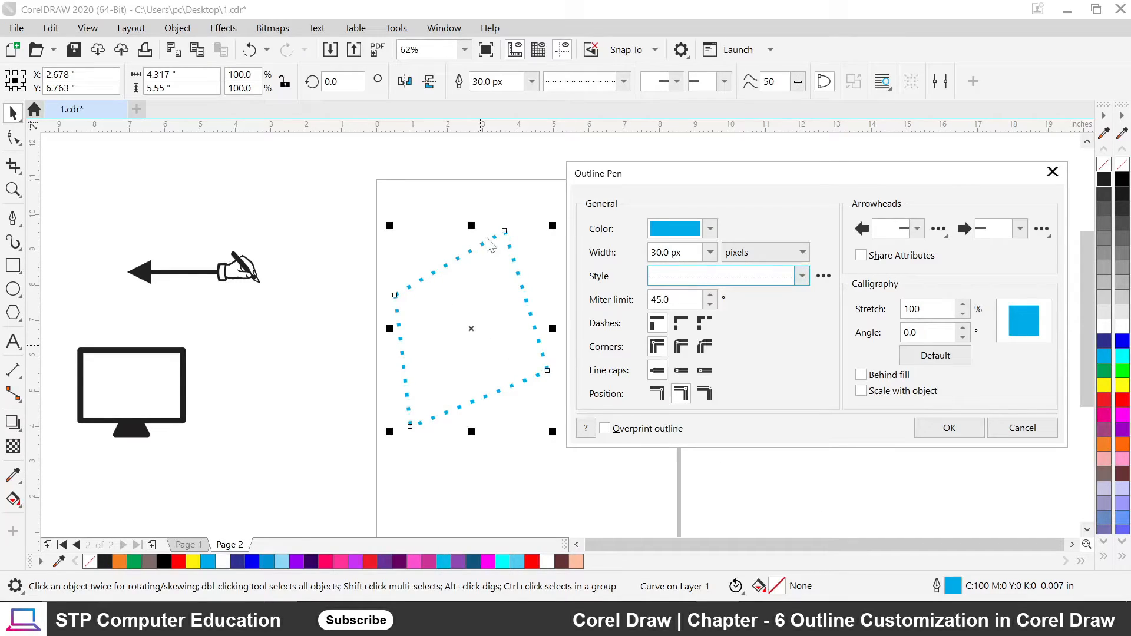
pyautogui.click(803, 276)
pyautogui.scroll(-1, 820, 349)
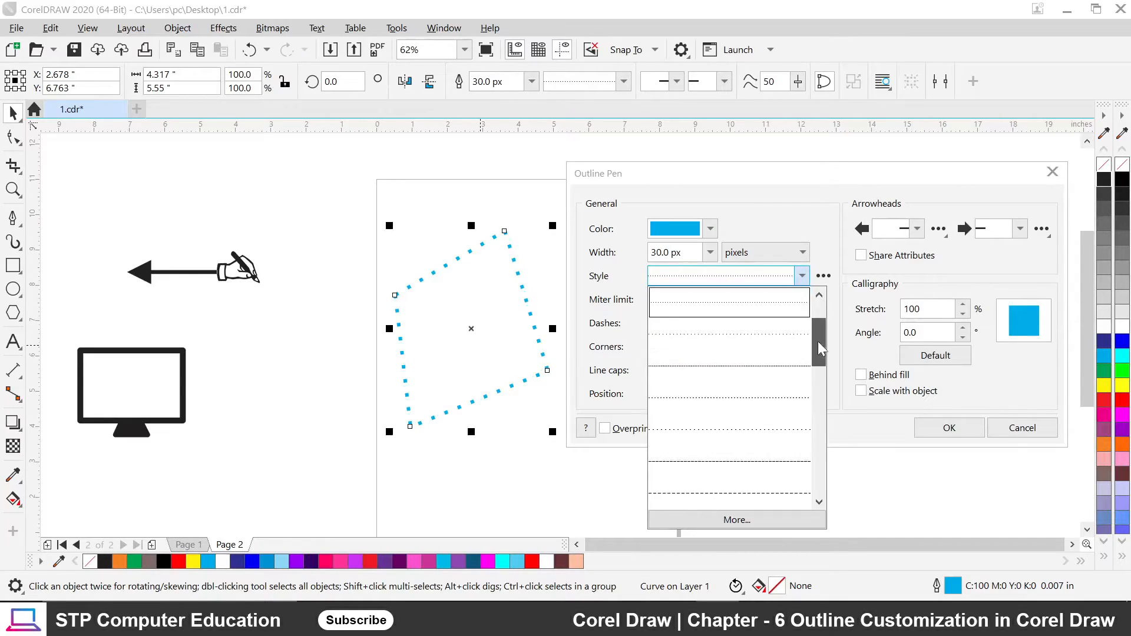
pyautogui.moveTo(820, 348); pyautogui.dragTo(817, 415)
pyautogui.click(734, 375)
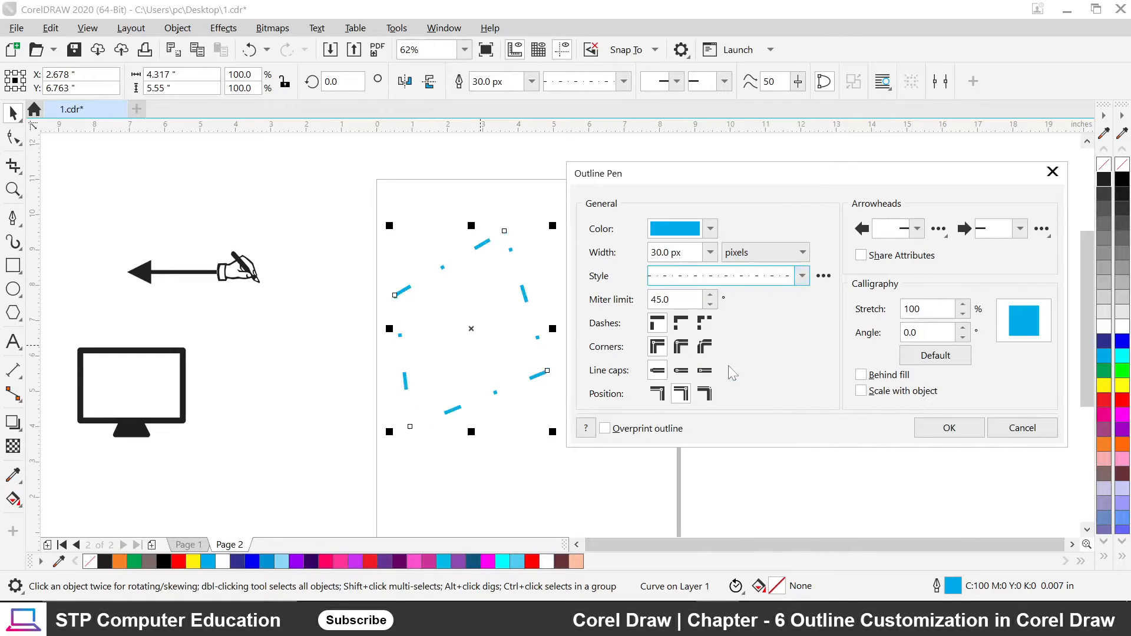
pyautogui.click(801, 277)
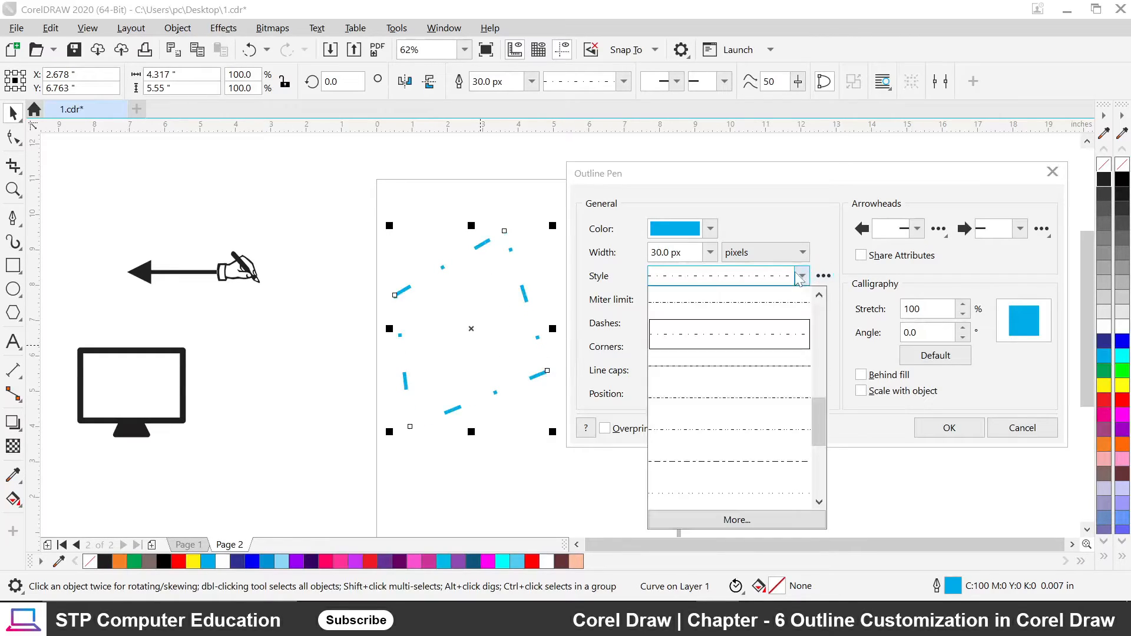
pyautogui.click(758, 432)
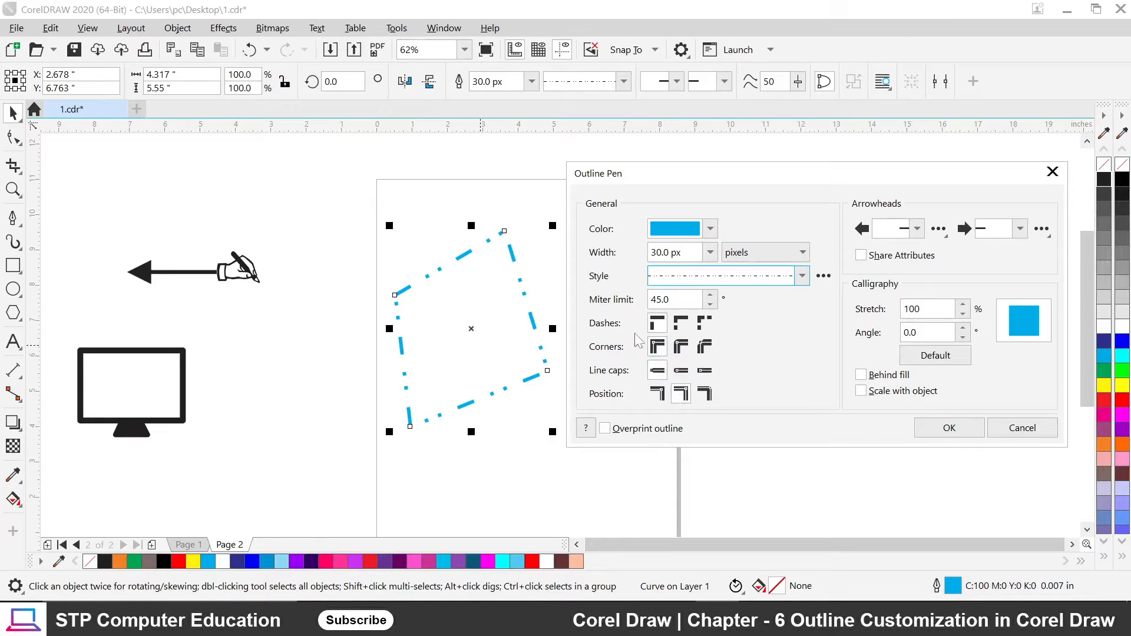
# Toggle the corner dash placement back to default and apply the outline with OK.
pyautogui.click(682, 325)
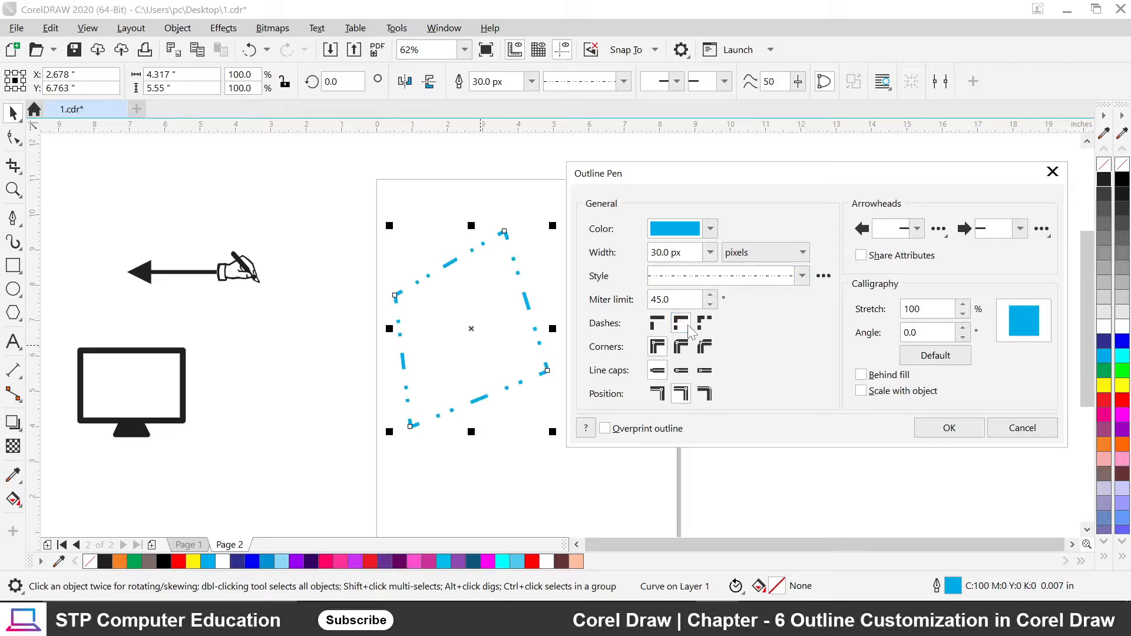
pyautogui.click(656, 326)
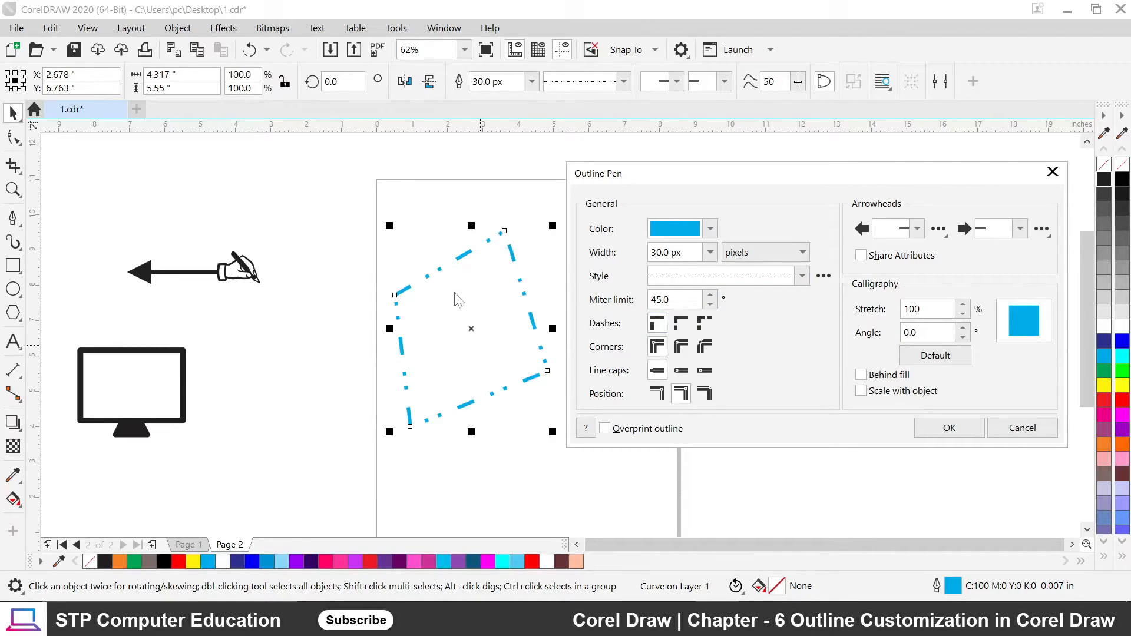
pyautogui.click(947, 426)
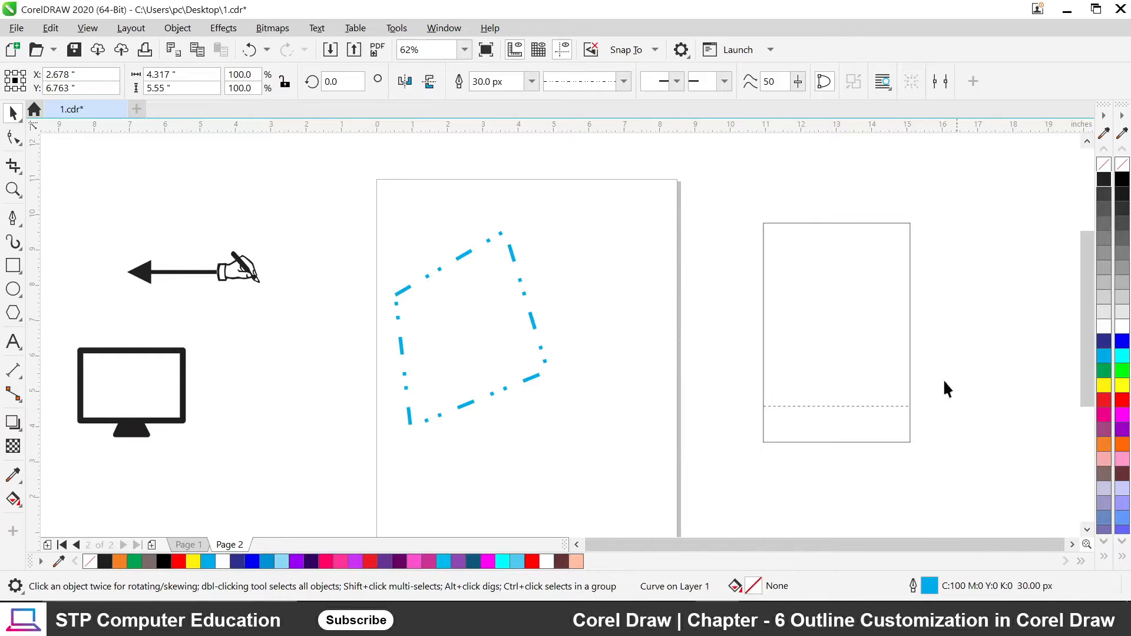
pyautogui.scroll(5, 396, 316)
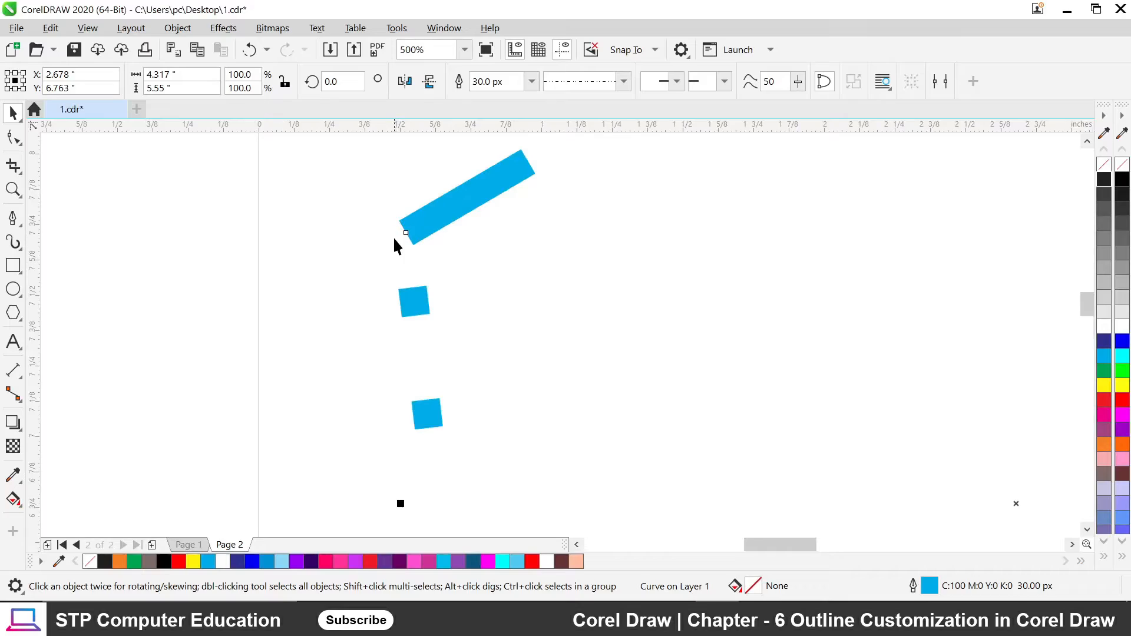
pyautogui.scroll(-4, 394, 242)
pyautogui.scroll(4, 697, 392)
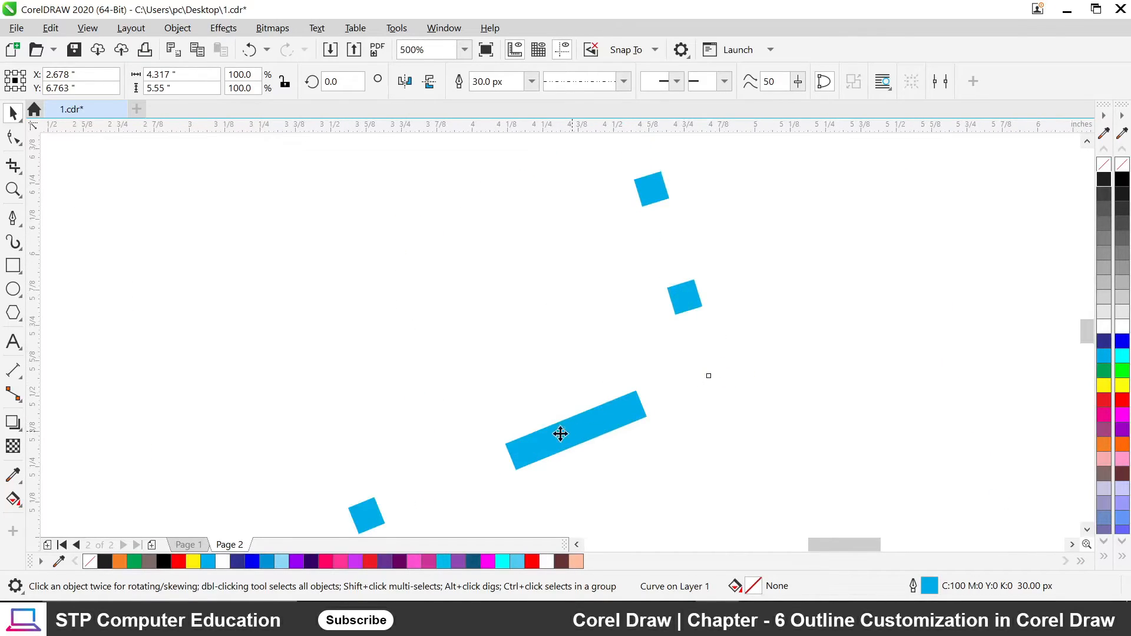
pyautogui.scroll(-4, 586, 376)
pyautogui.scroll(-1, 579, 395)
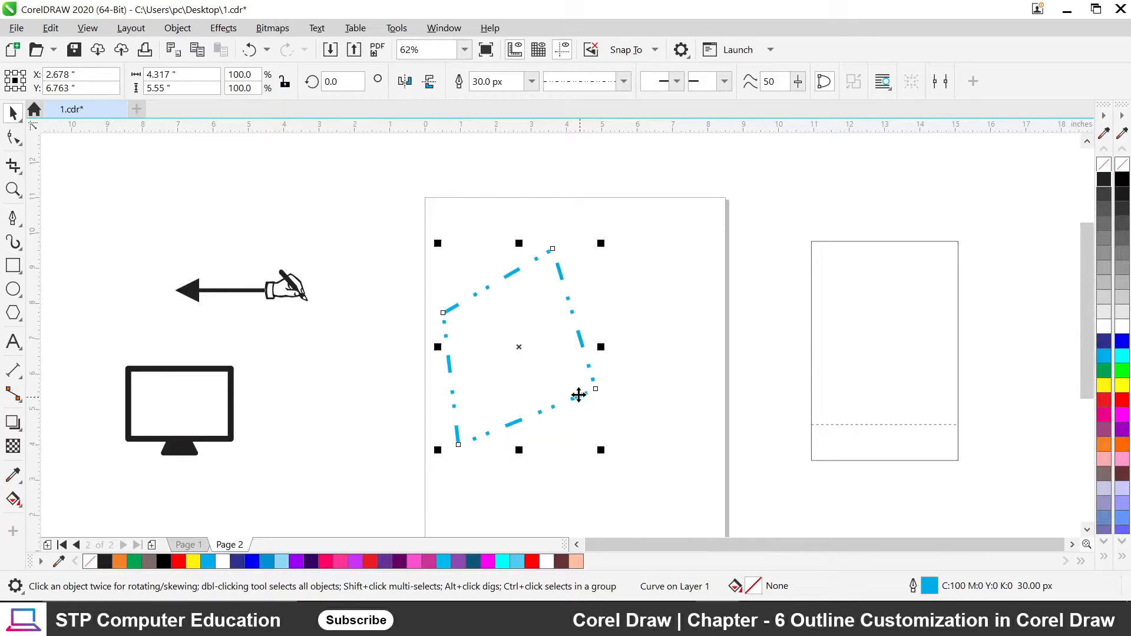
pyautogui.press('F12')
pyautogui.moveTo(500, 171); pyautogui.dragTo(824, 161)
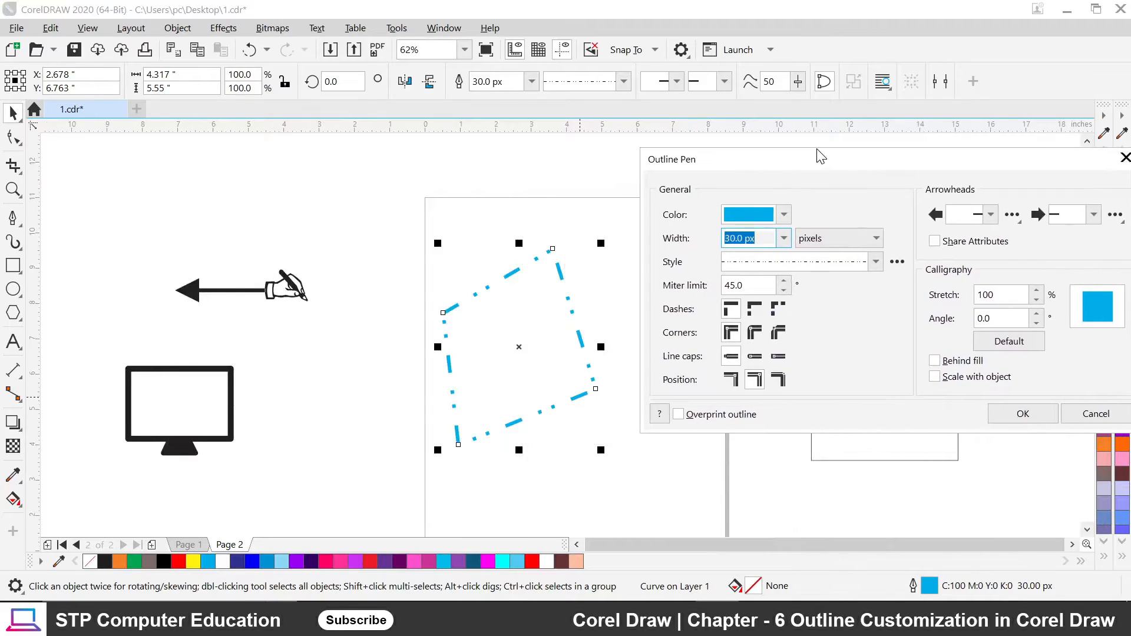
pyautogui.click(756, 312)
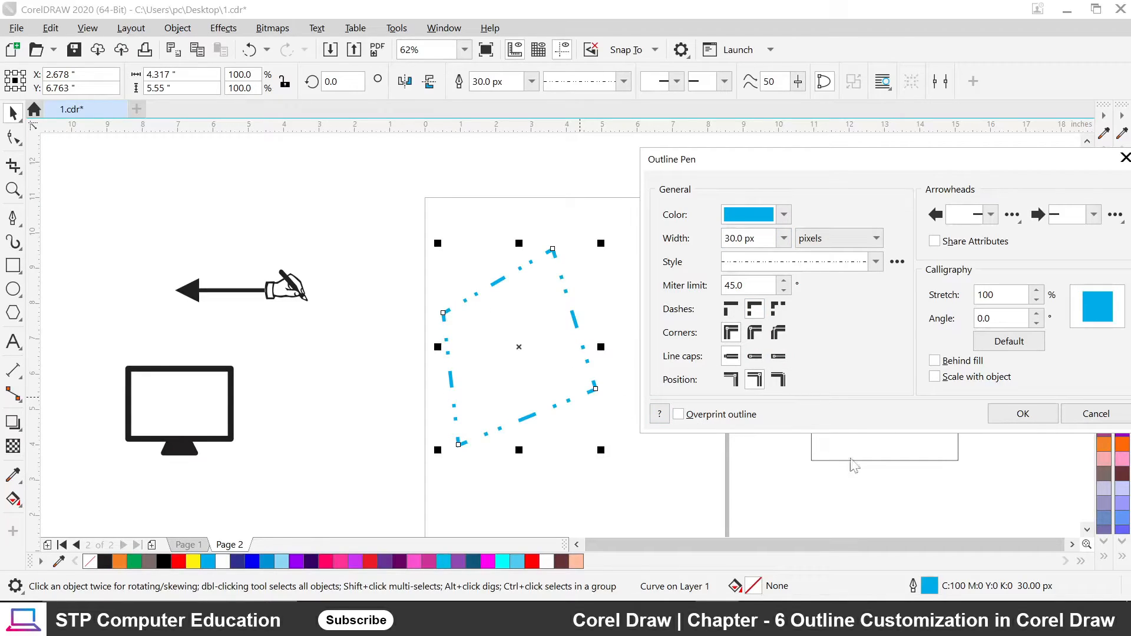
pyautogui.click(1023, 413)
pyautogui.scroll(3, 595, 386)
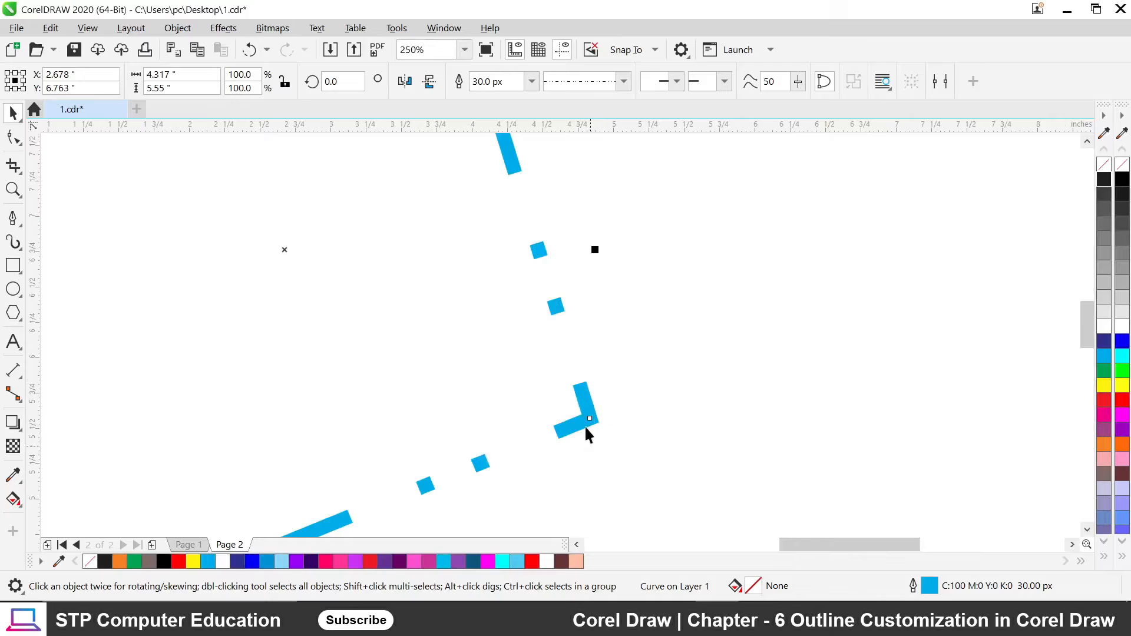
pyautogui.scroll(-3, 581, 416)
pyautogui.scroll(3, 537, 282)
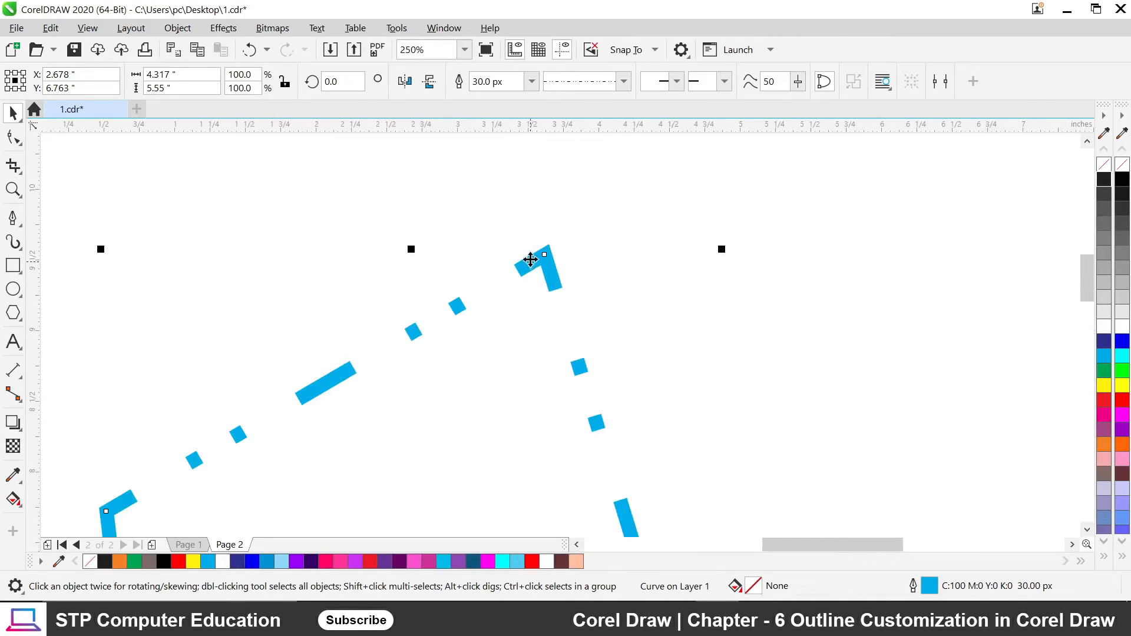
pyautogui.scroll(-2, 492, 315)
pyautogui.scroll(1, 416, 366)
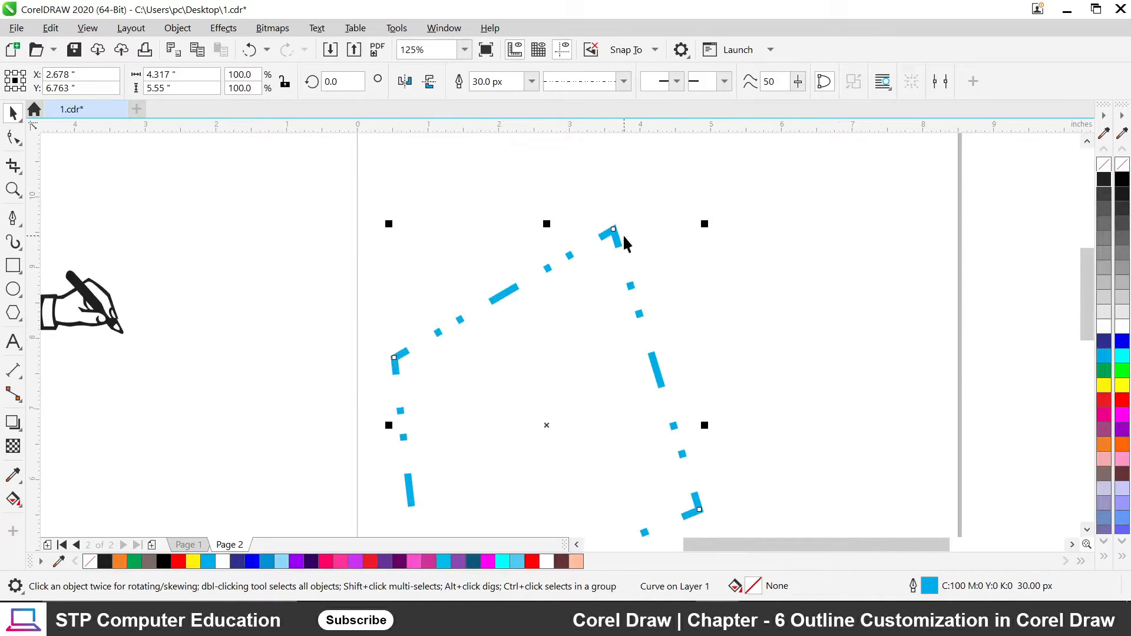
pyautogui.scroll(-1, 452, 343)
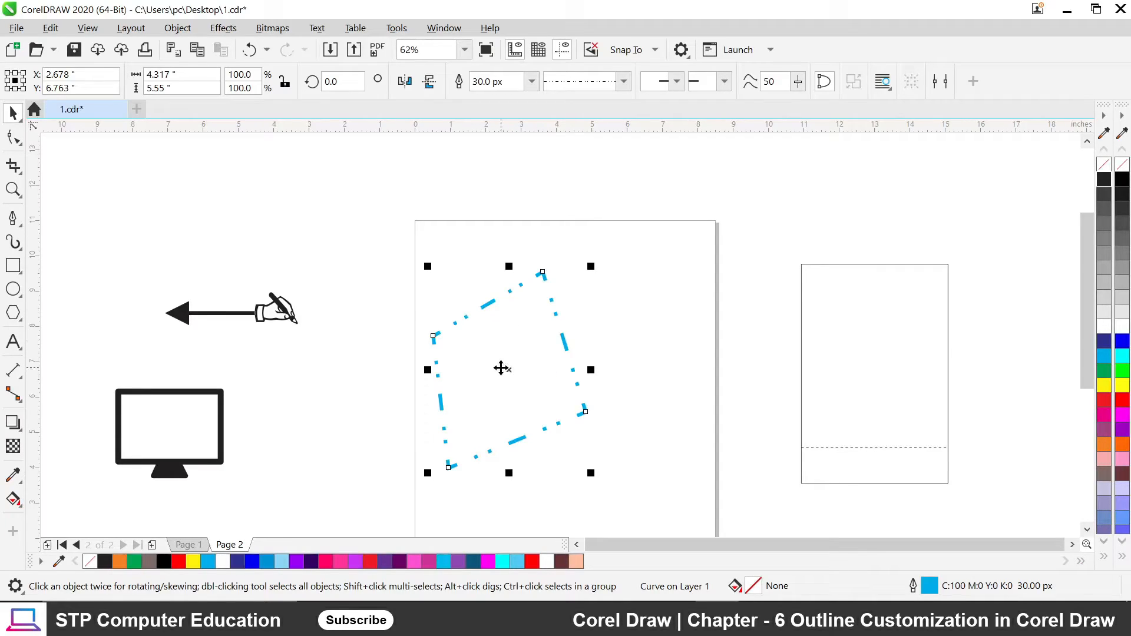
# Open Outline Pen with F12 and try the dash alignment options, ending on fixed-length dashes.
pyautogui.press('F12')
pyautogui.moveTo(487, 169); pyautogui.dragTo(822, 171)
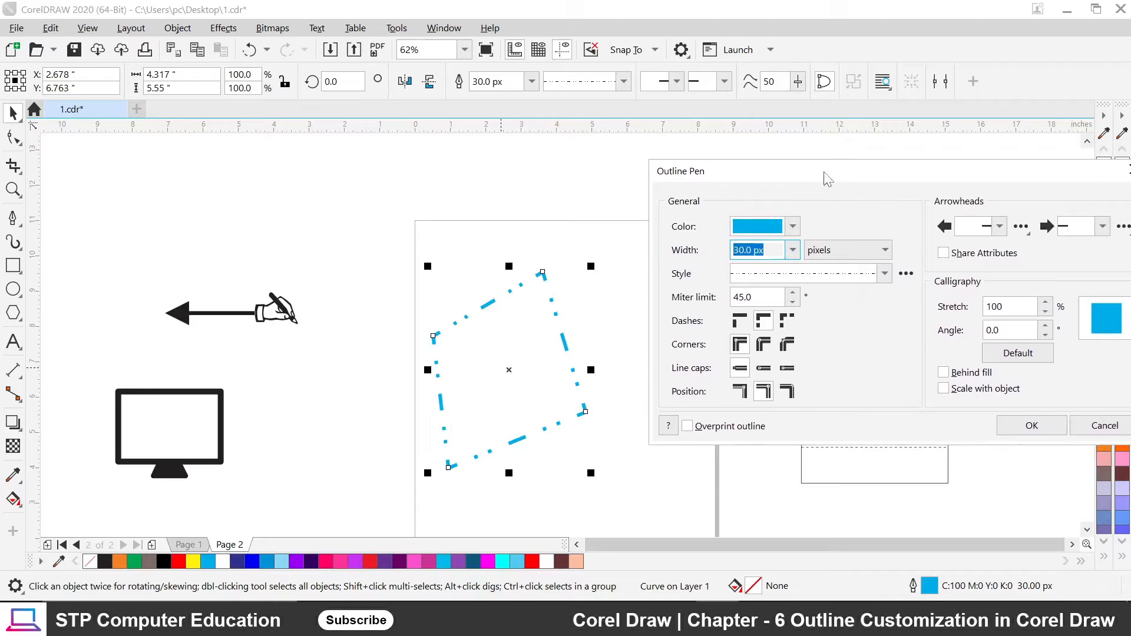
pyautogui.click(786, 326)
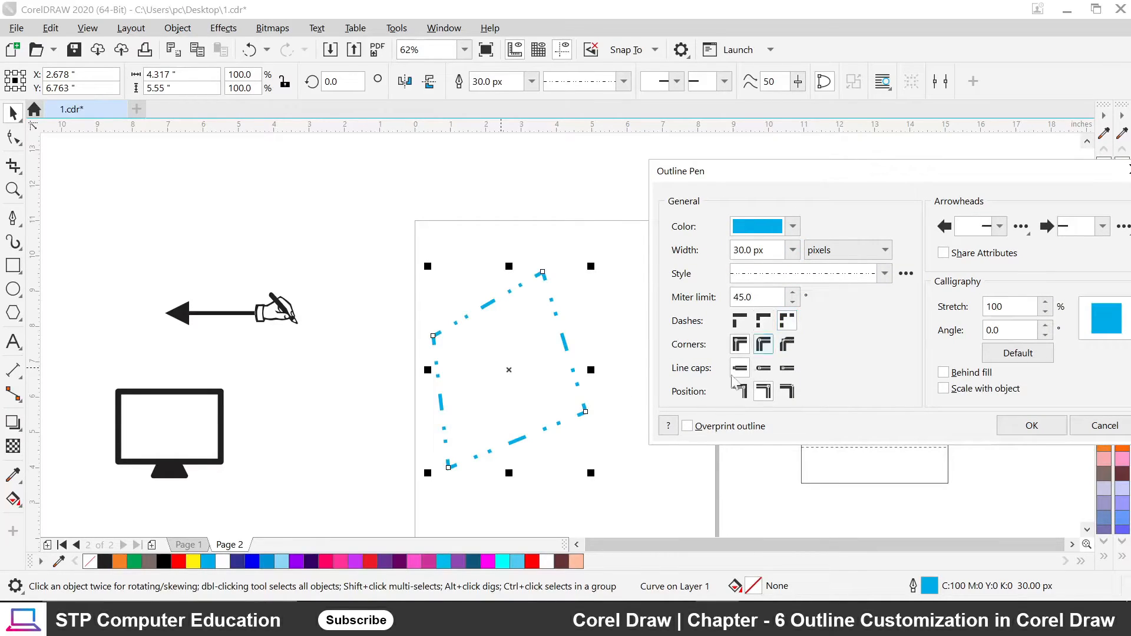
pyautogui.click(785, 324)
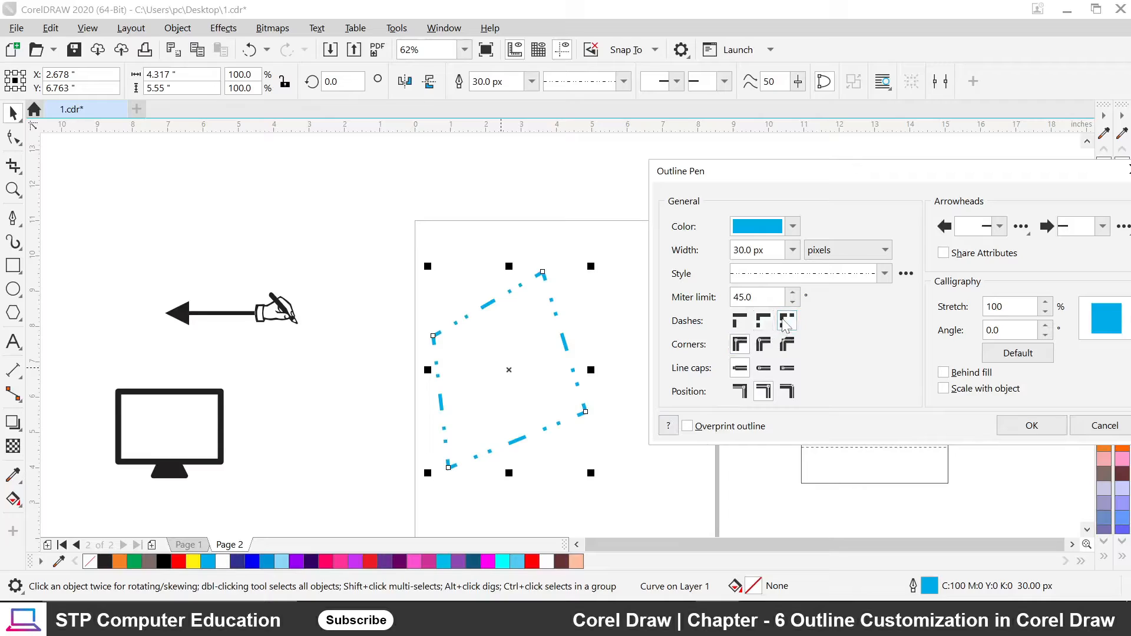
pyautogui.click(739, 321)
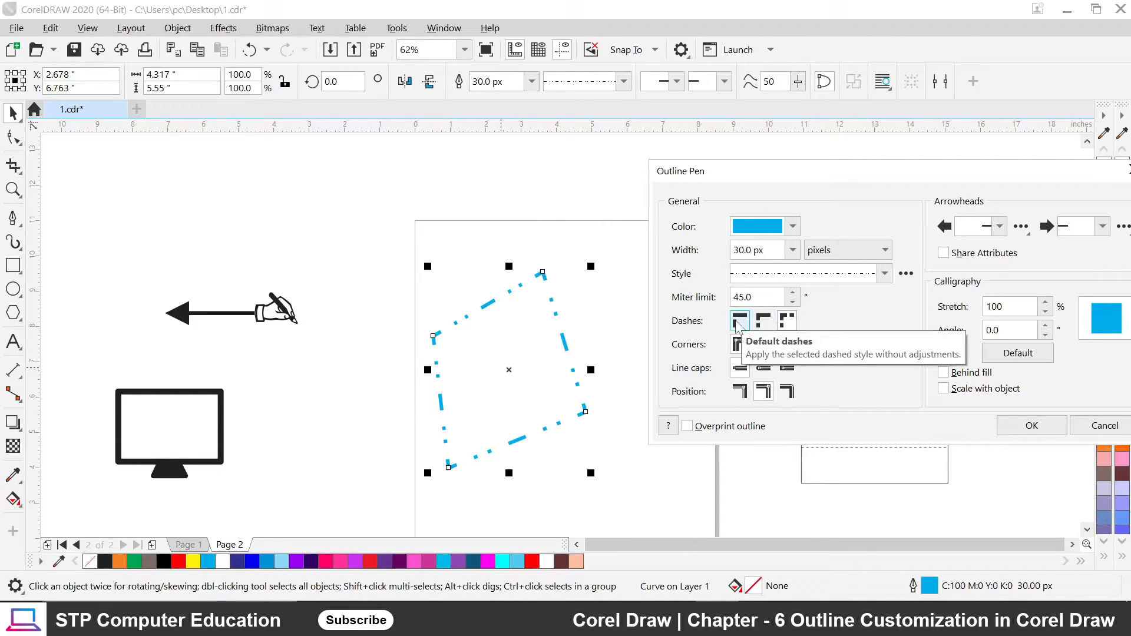
pyautogui.click(763, 326)
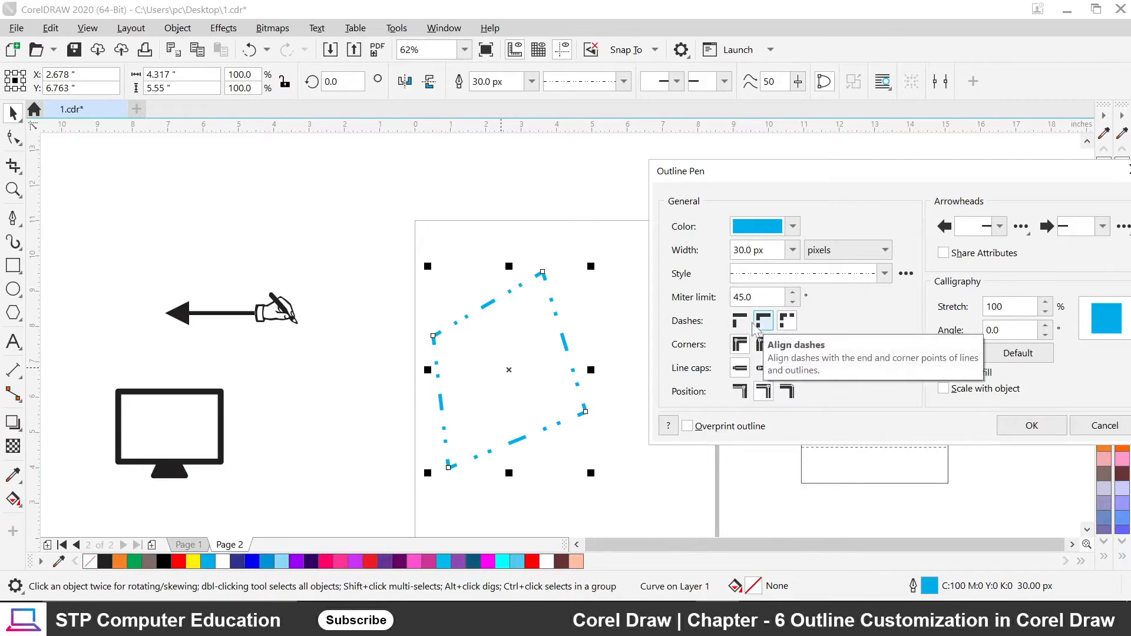
pyautogui.click(788, 321)
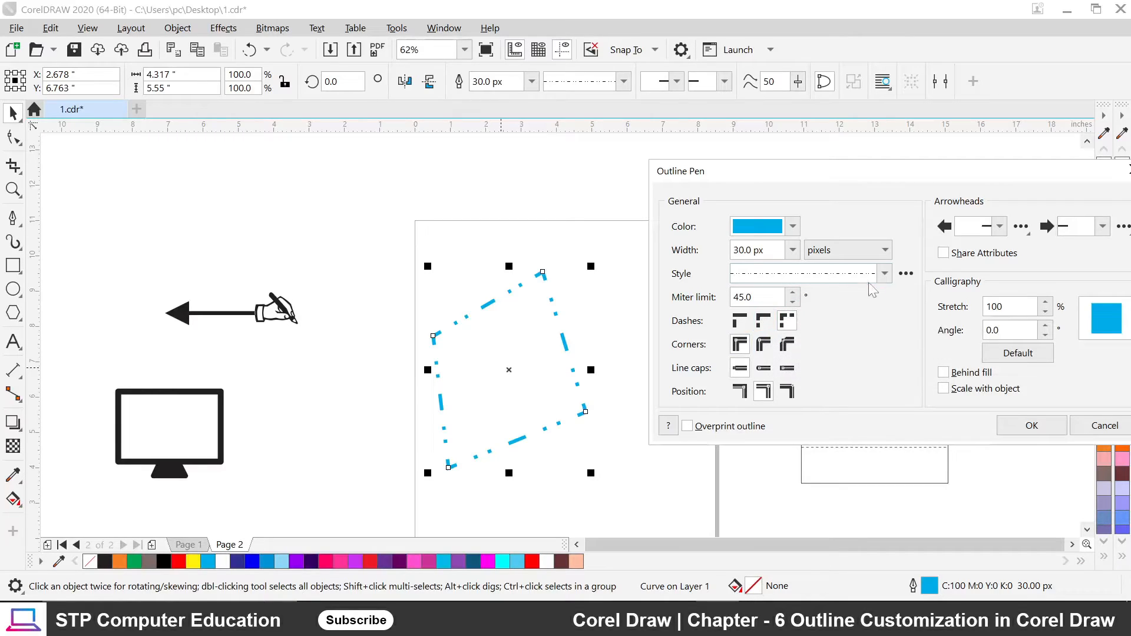
# Try a fine dash-dot pattern, then set the outline style to a solid line.
pyautogui.click(885, 273)
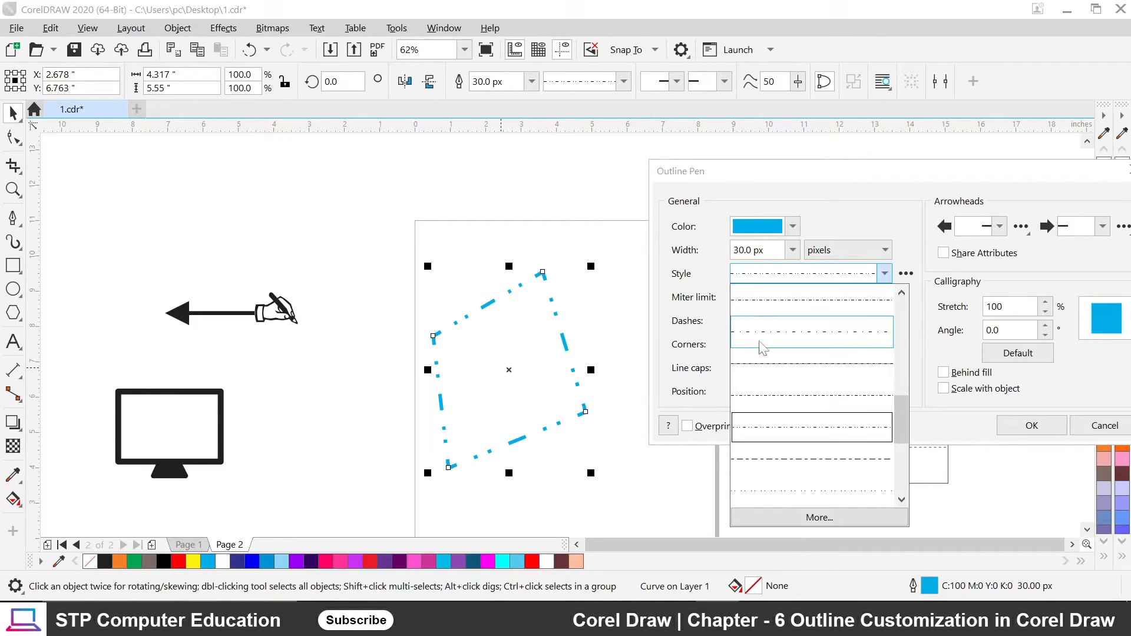
pyautogui.click(792, 377)
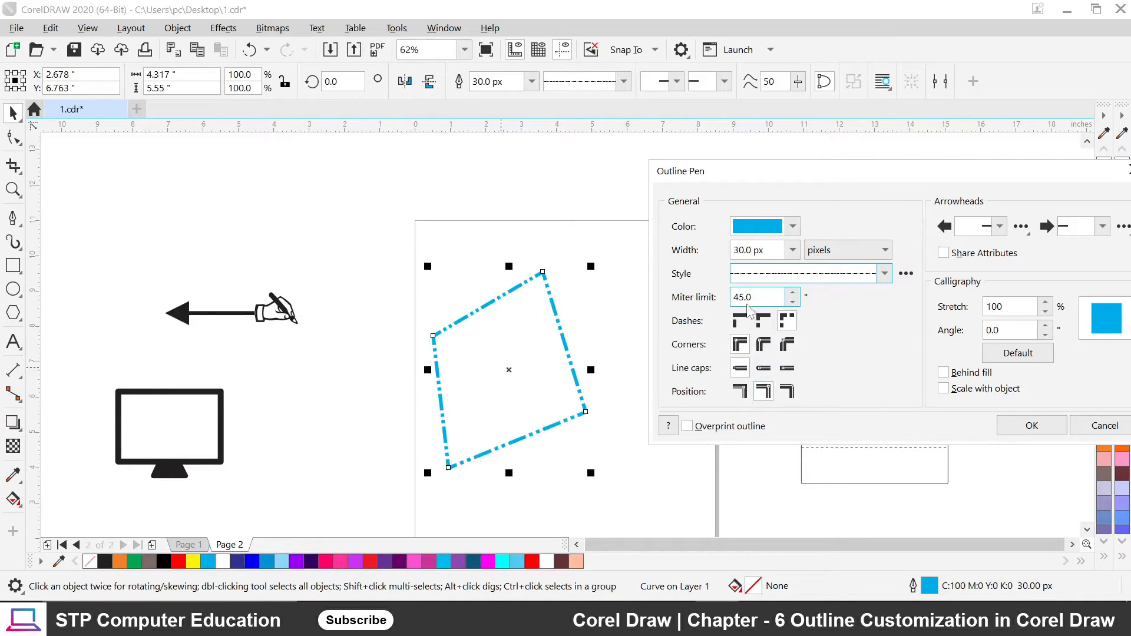
pyautogui.click(884, 277)
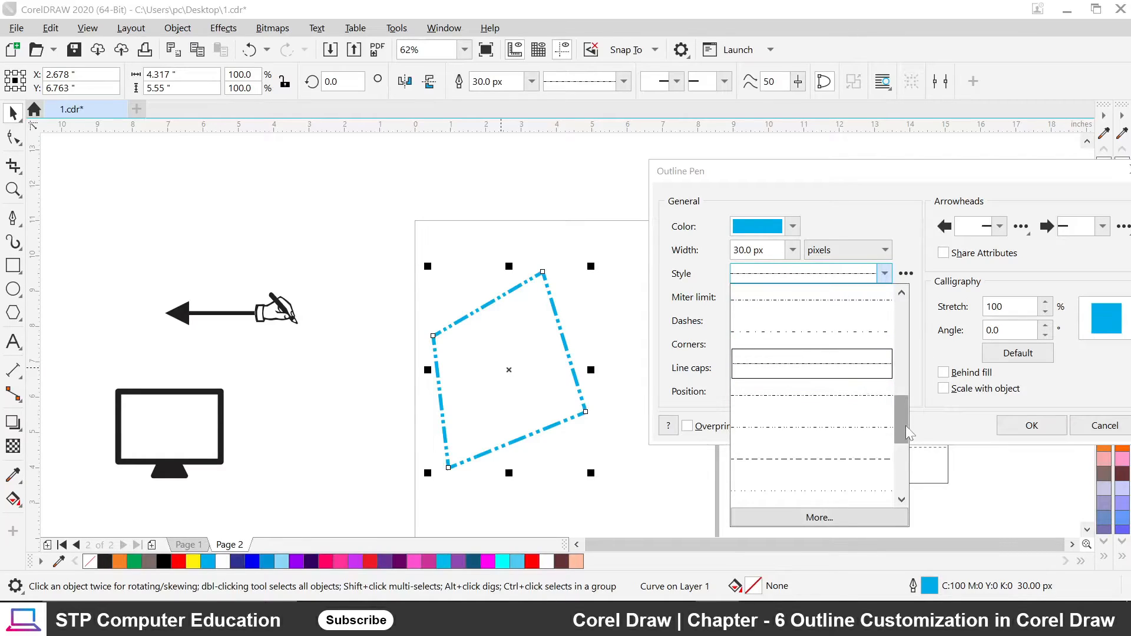
pyautogui.moveTo(908, 433); pyautogui.dragTo(896, 308)
pyautogui.click(813, 295)
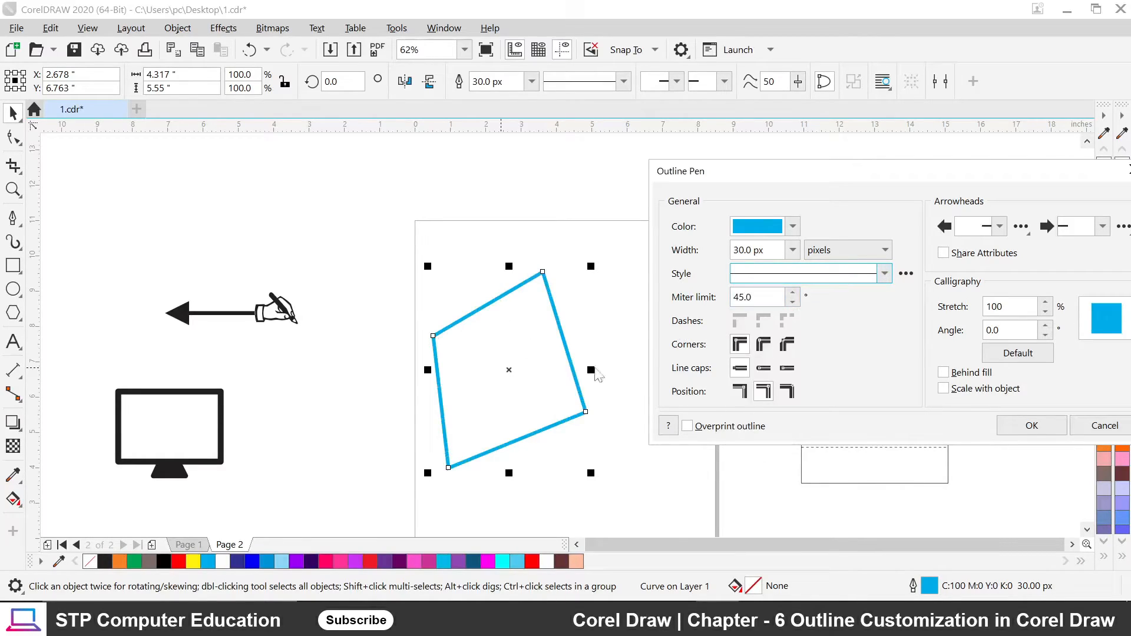
# Enter 50 px as the outline width and confirm with OK.
pyautogui.click(792, 249)
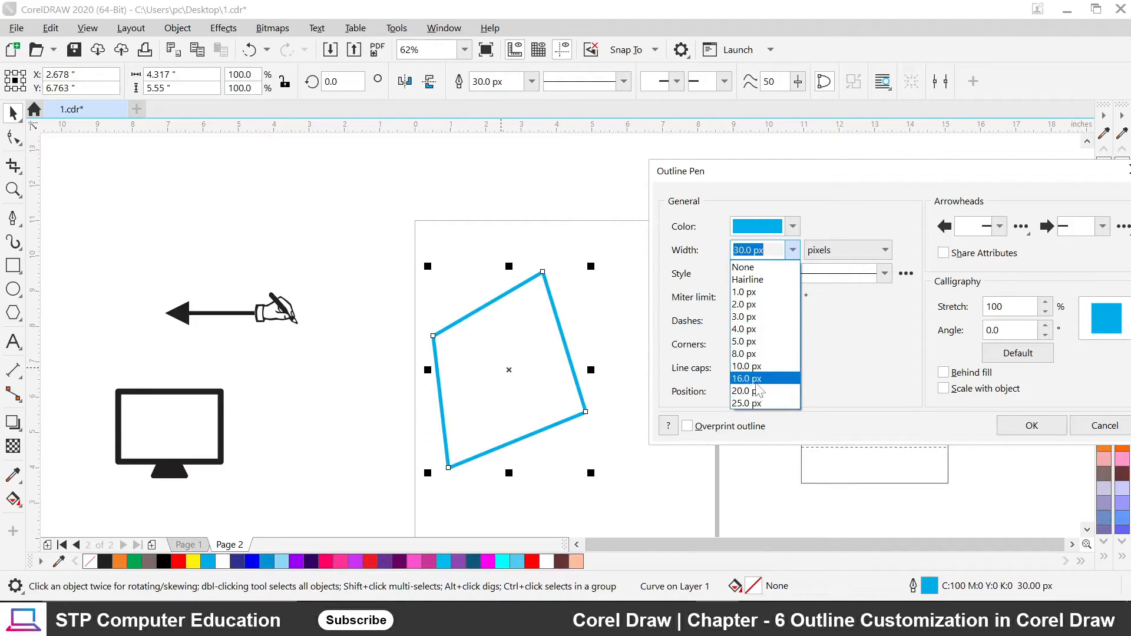
pyautogui.click(754, 252)
pyautogui.click(745, 250)
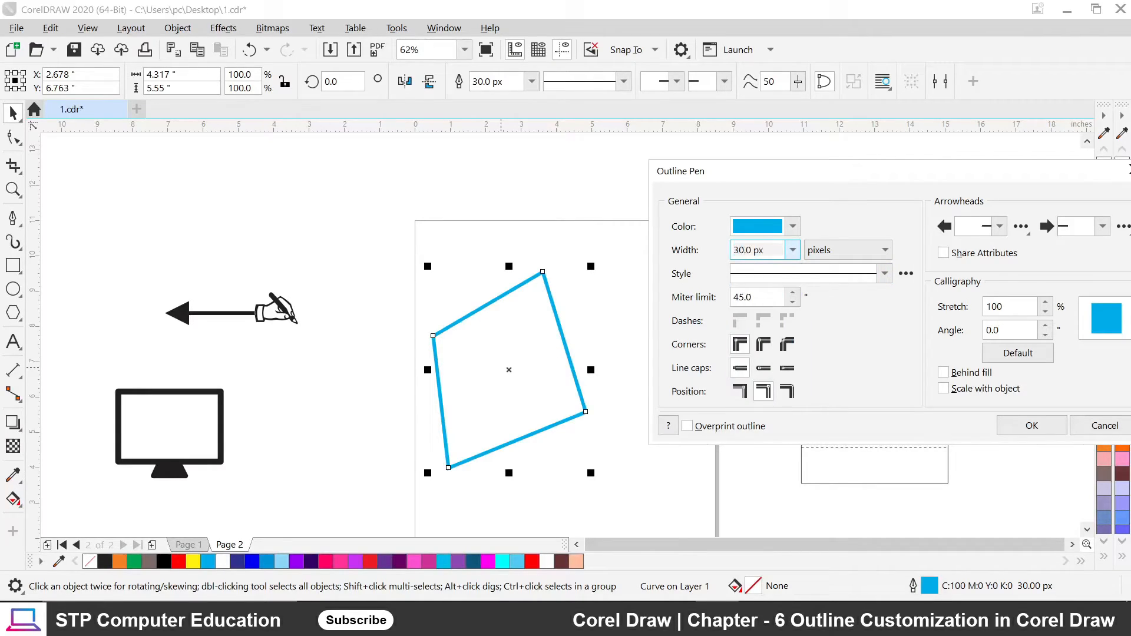
pyautogui.write('50')
pyautogui.click(1025, 430)
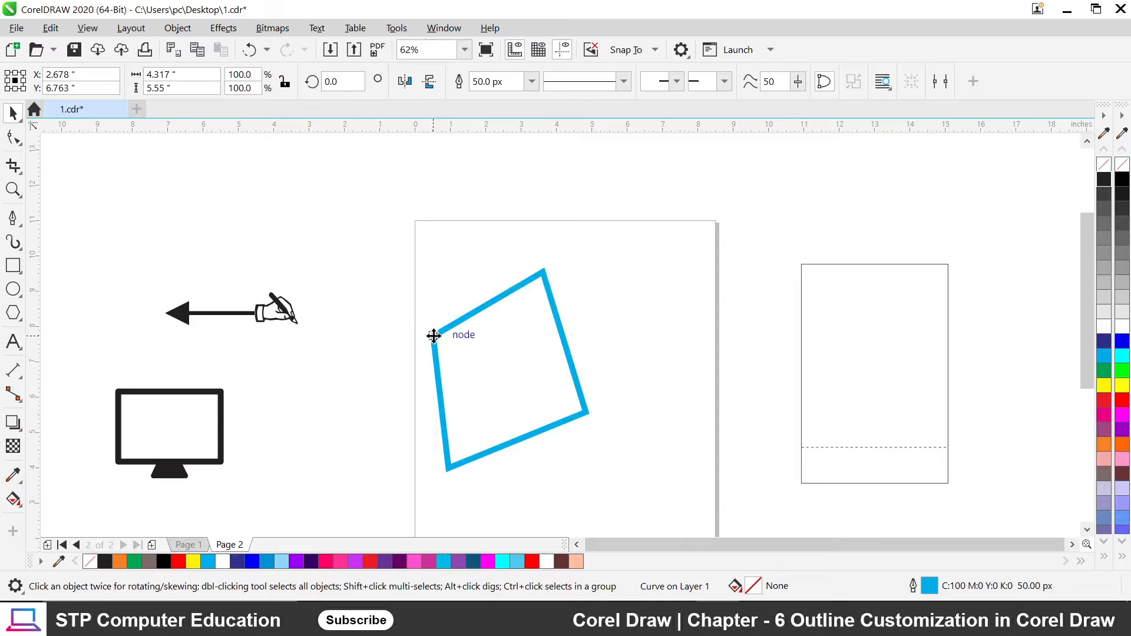
# Zoom in and out to check the corners of the 50 px outline.
pyautogui.scroll(4, 436, 332)
pyautogui.scroll(3, 445, 346)
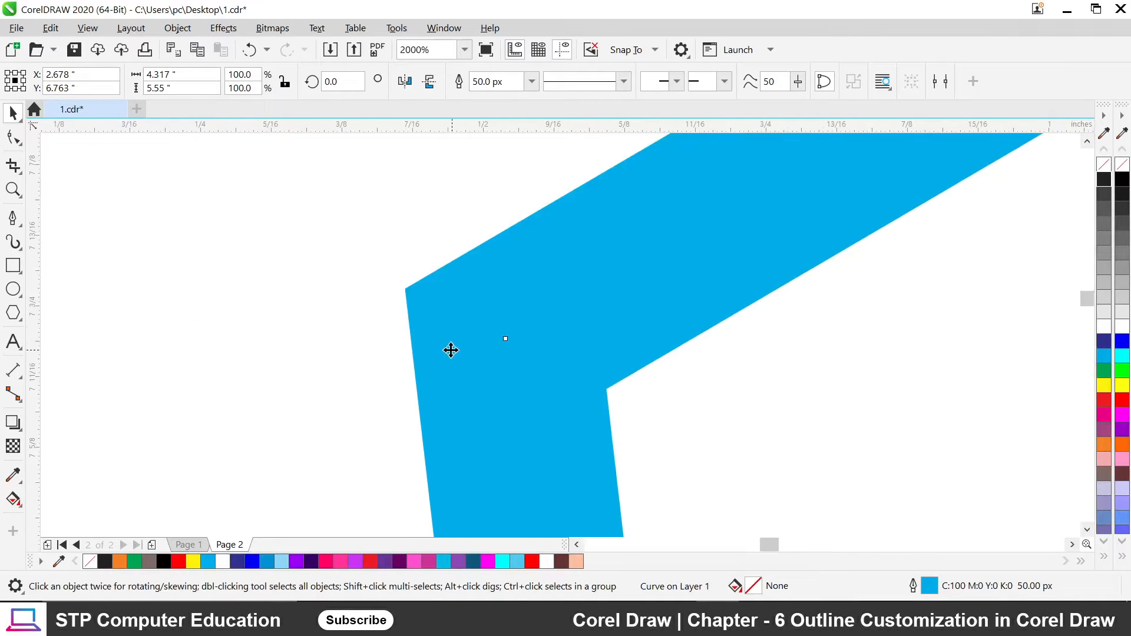
pyautogui.scroll(-2, 447, 346)
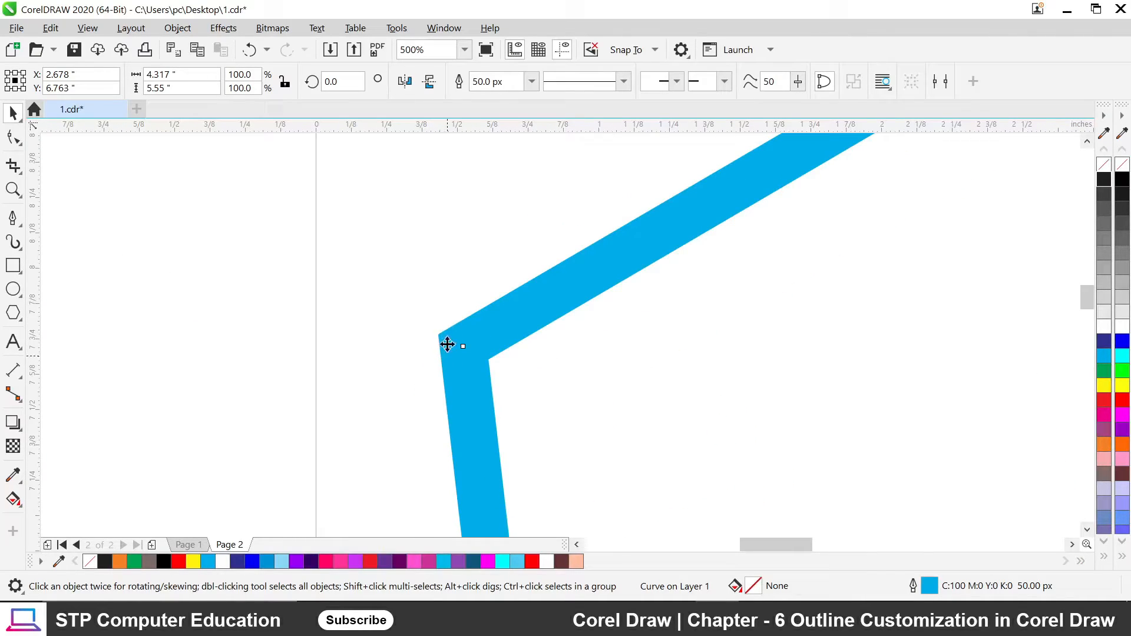
pyautogui.scroll(-3, 444, 353)
pyautogui.scroll(-6, 446, 368)
pyautogui.scroll(8, 545, 304)
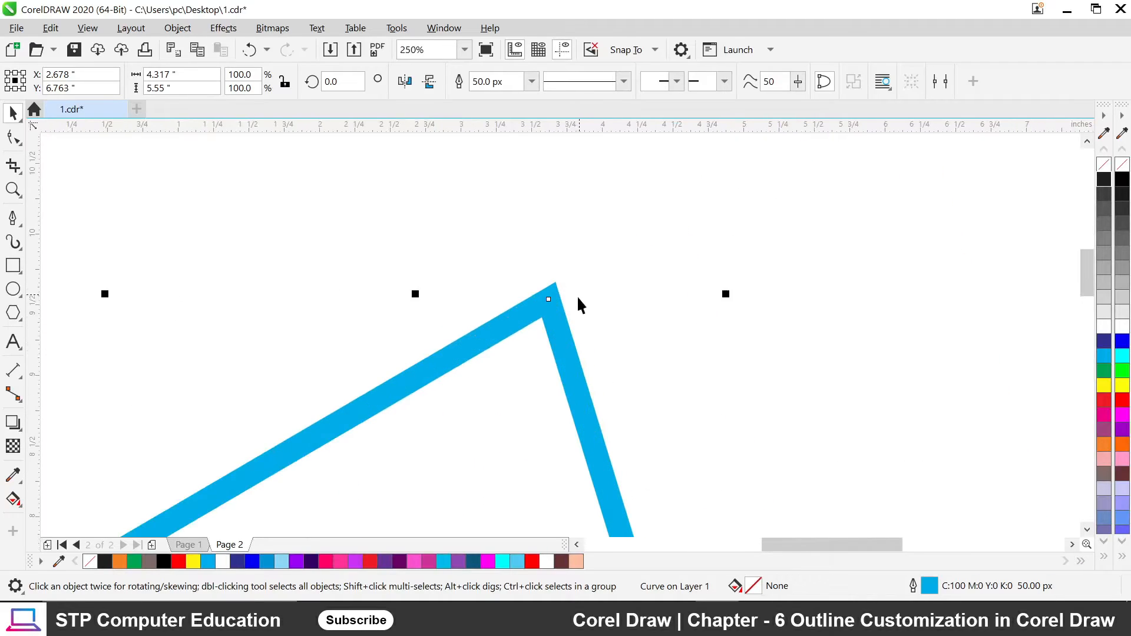
pyautogui.scroll(-2, 519, 294)
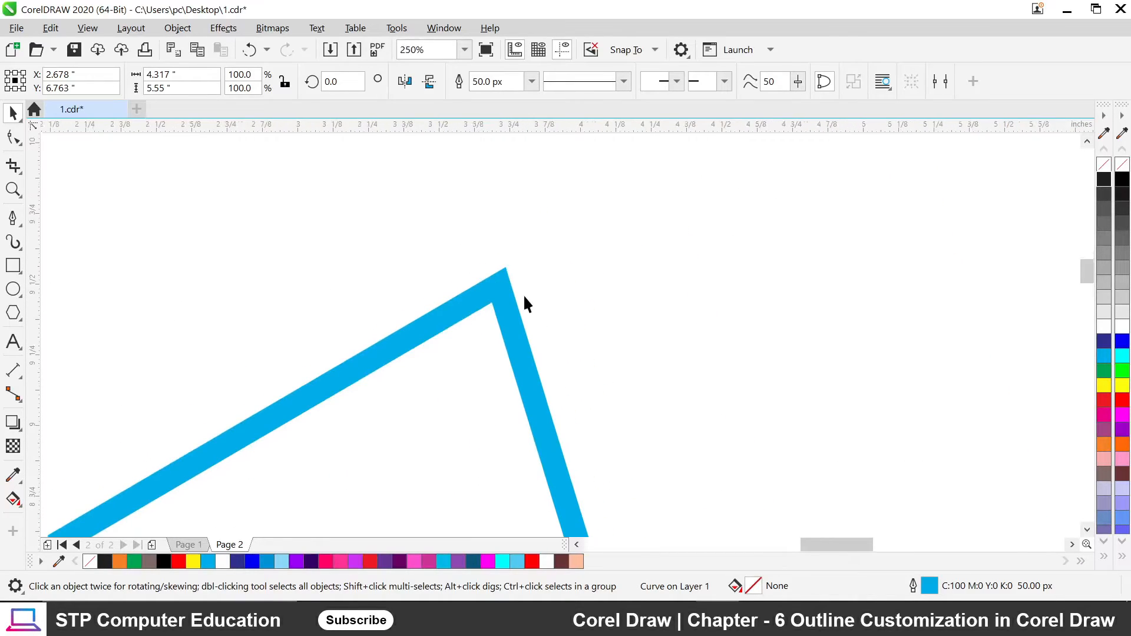
pyautogui.scroll(2, 449, 263)
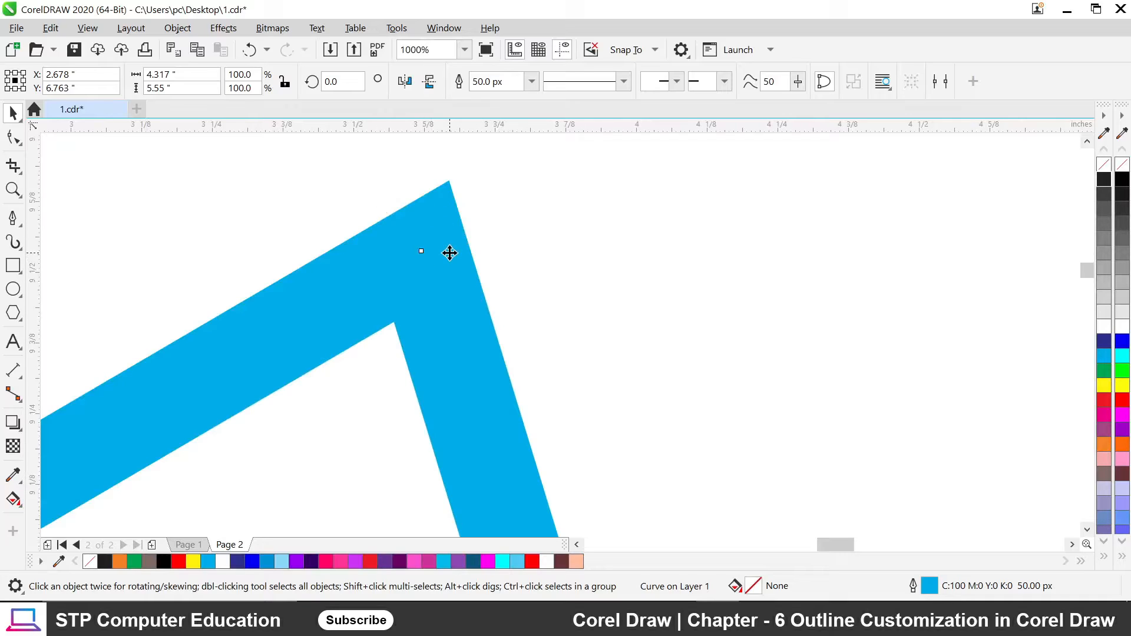
pyautogui.press('F12')
pyautogui.moveTo(380, 176); pyautogui.dragTo(580, 168)
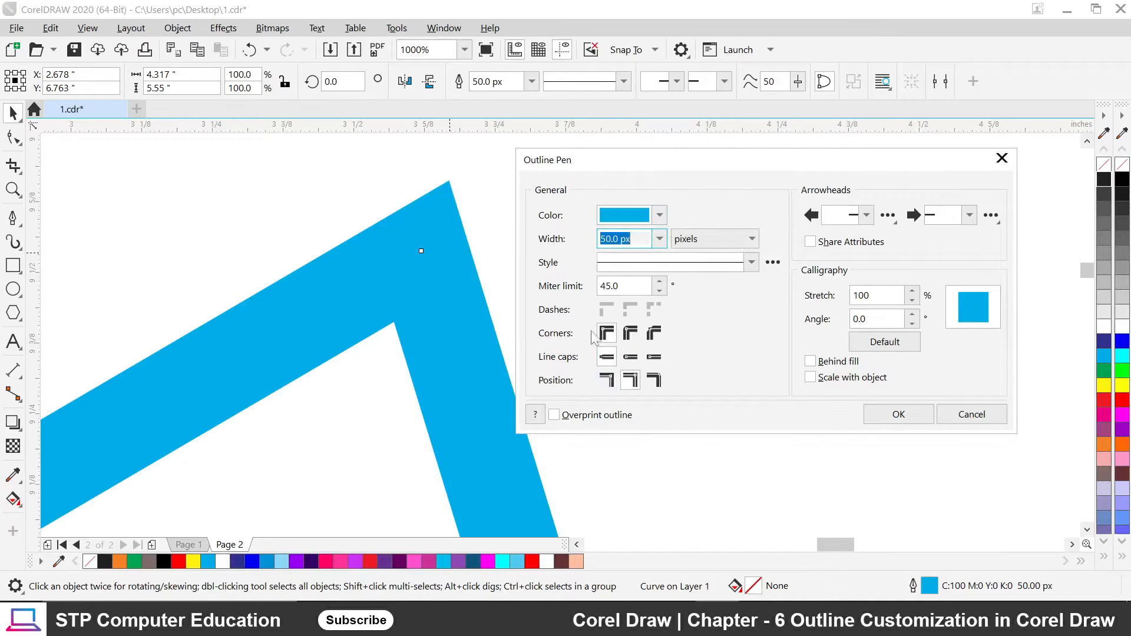
pyautogui.click(630, 333)
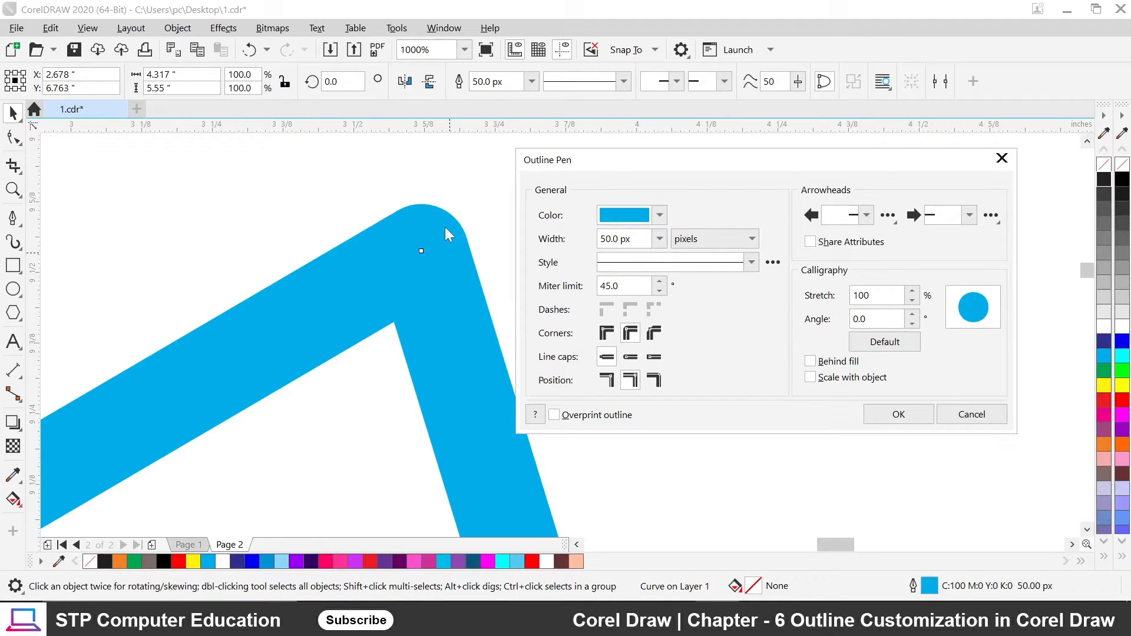
pyautogui.click(653, 335)
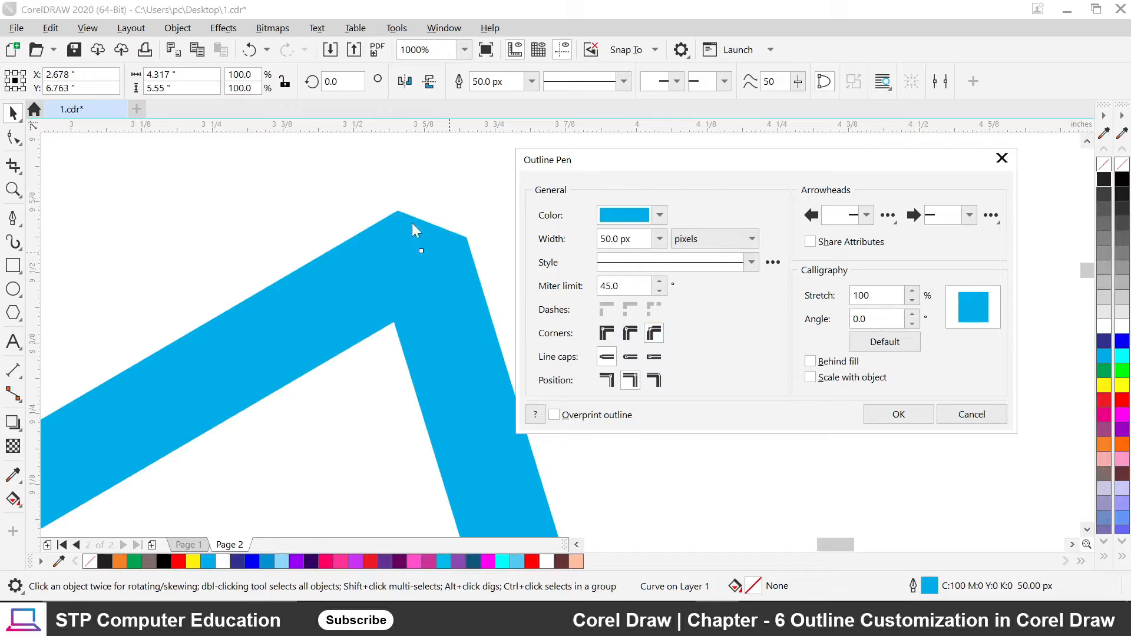
pyautogui.click(630, 333)
pyautogui.click(605, 334)
pyautogui.click(629, 334)
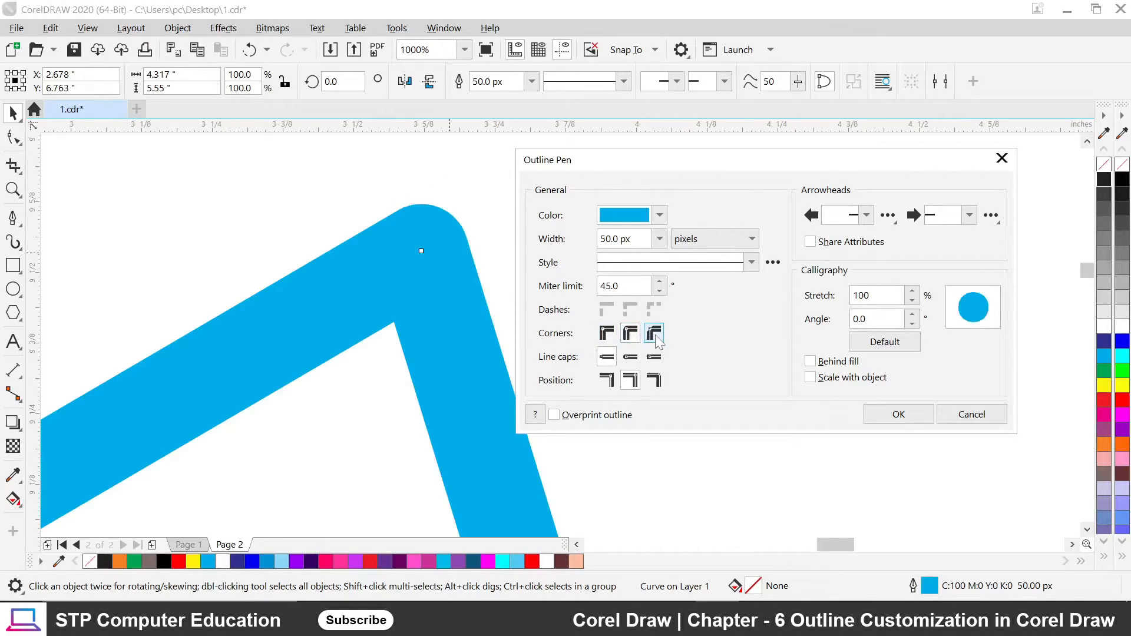
pyautogui.click(653, 334)
pyautogui.click(606, 333)
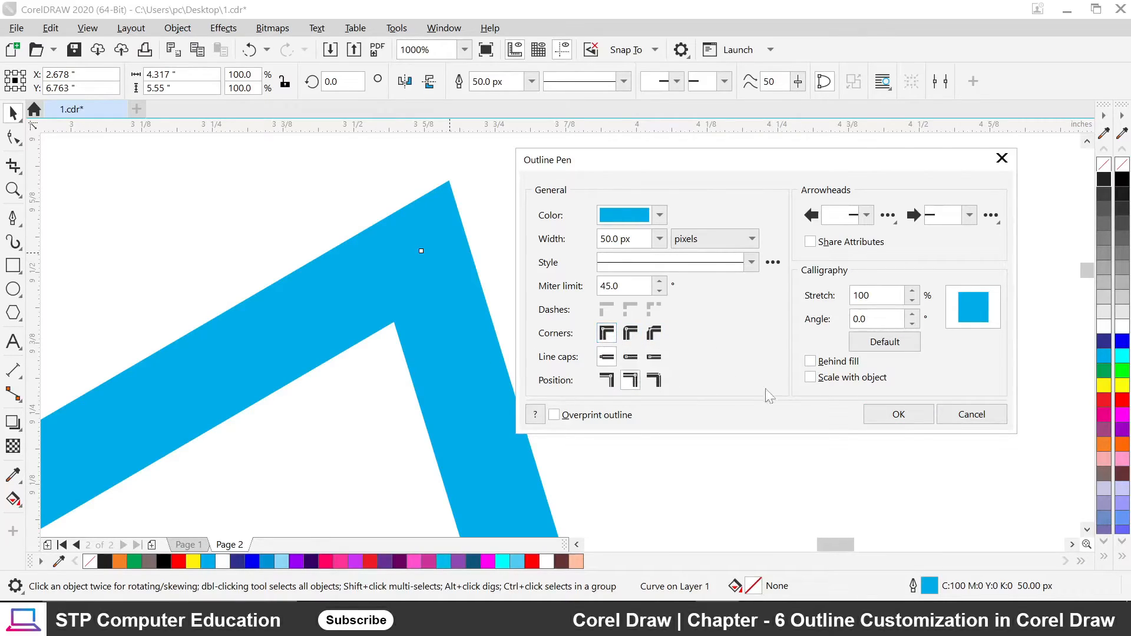
pyautogui.click(878, 415)
pyautogui.scroll(-3, 683, 255)
pyautogui.scroll(-6, 684, 256)
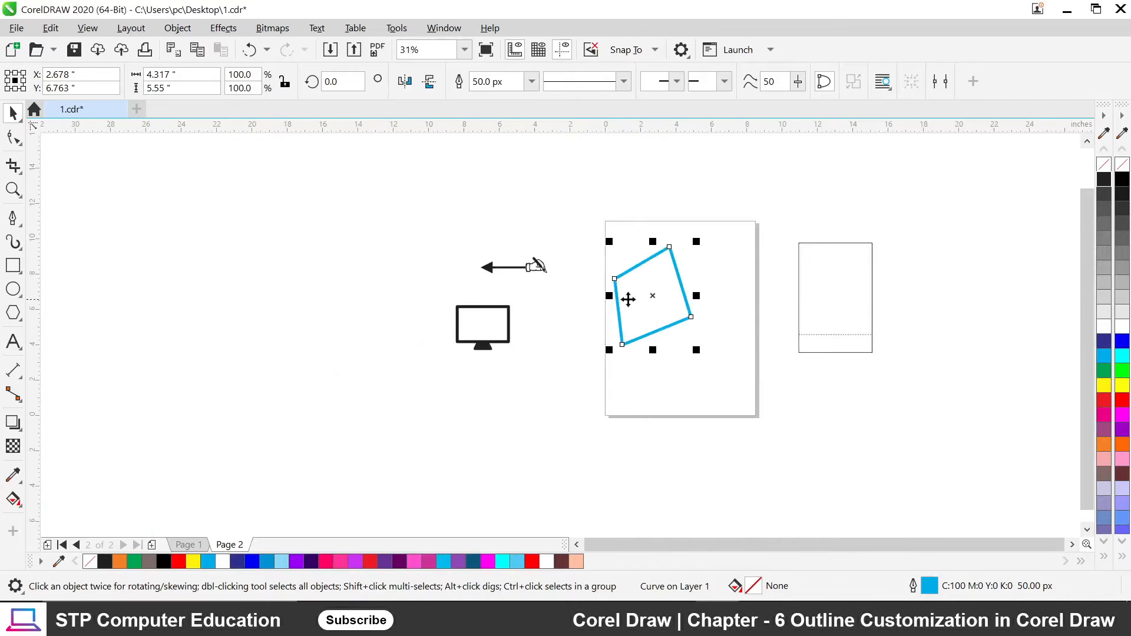
pyautogui.scroll(5, 493, 330)
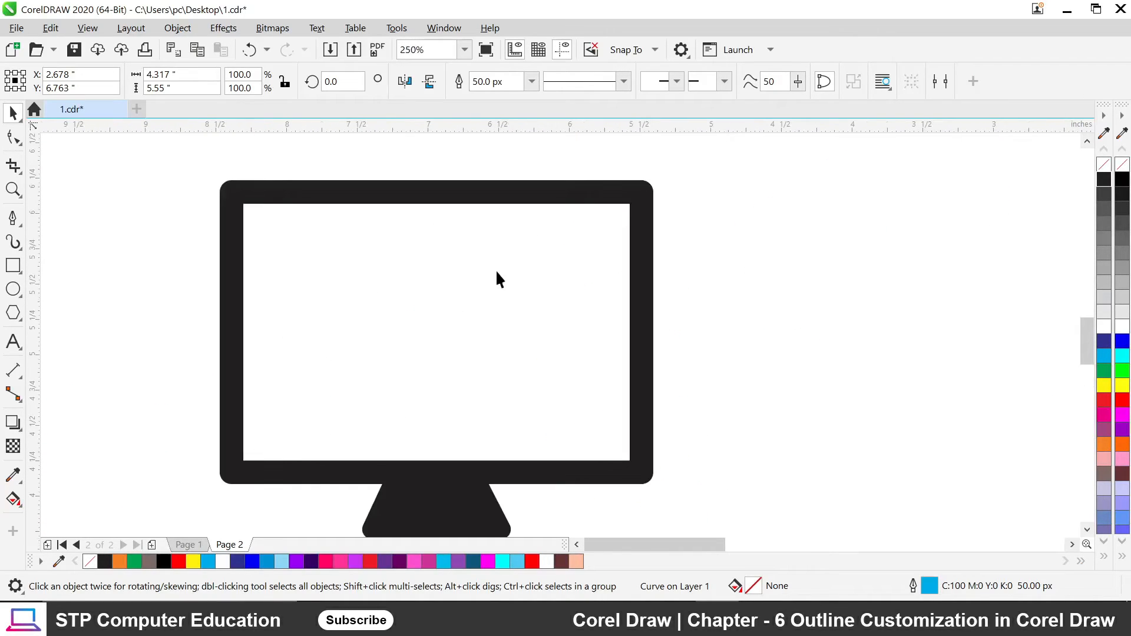
pyautogui.scroll(-2, 401, 260)
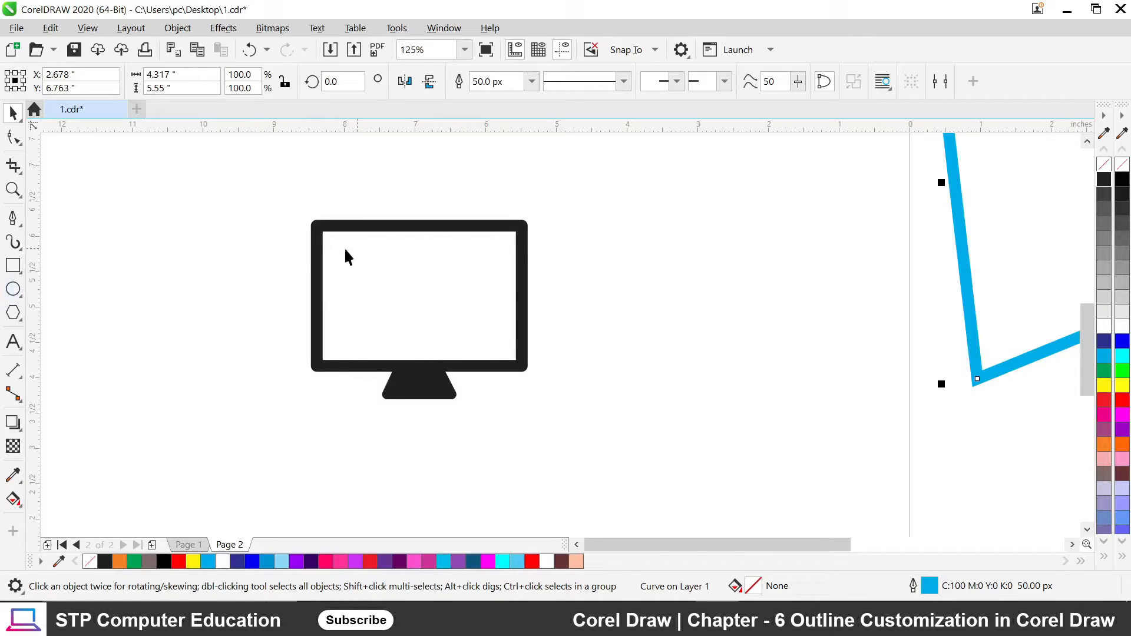
# Choose the Rectangle tool and delete the cyan quadrilateral.
pyautogui.scroll(-2, 240, 312)
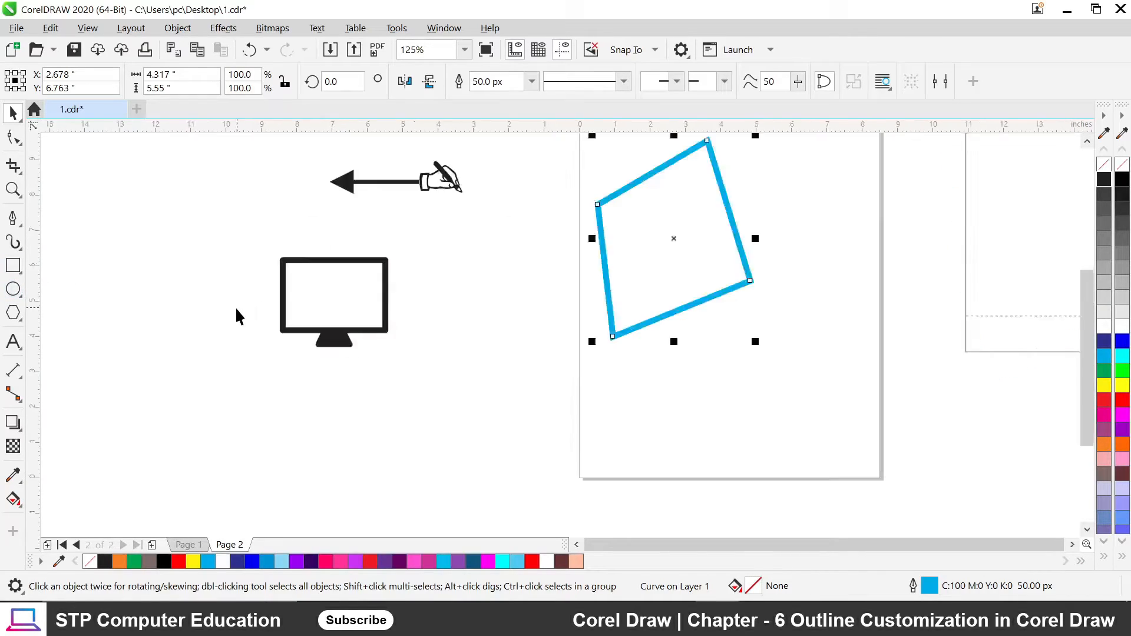
pyautogui.click(13, 265)
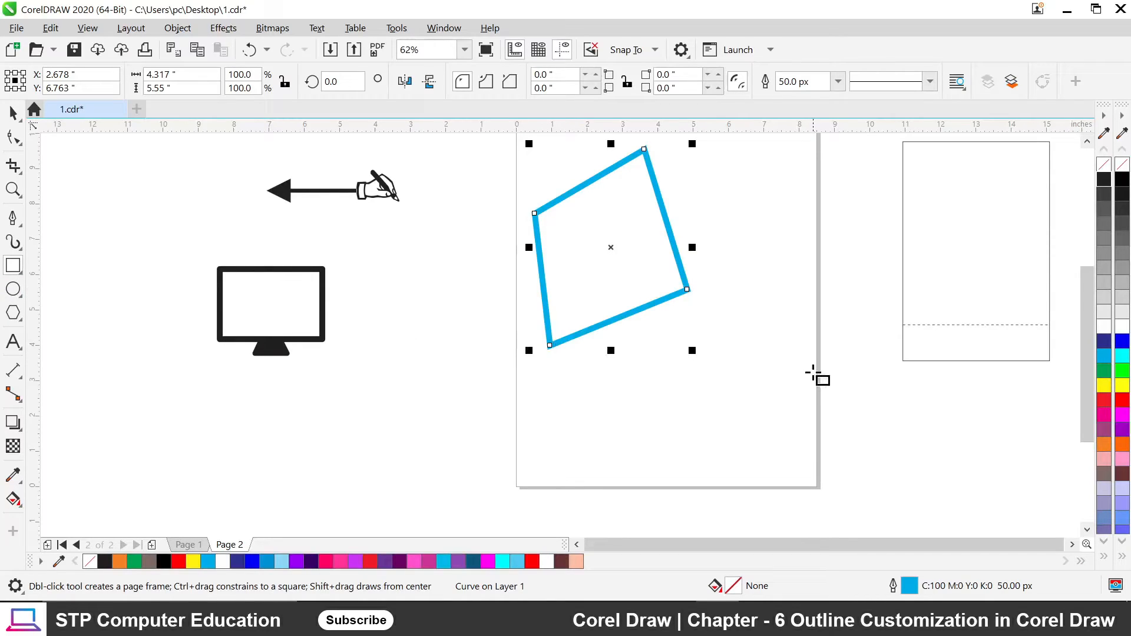
pyautogui.press('Delete')
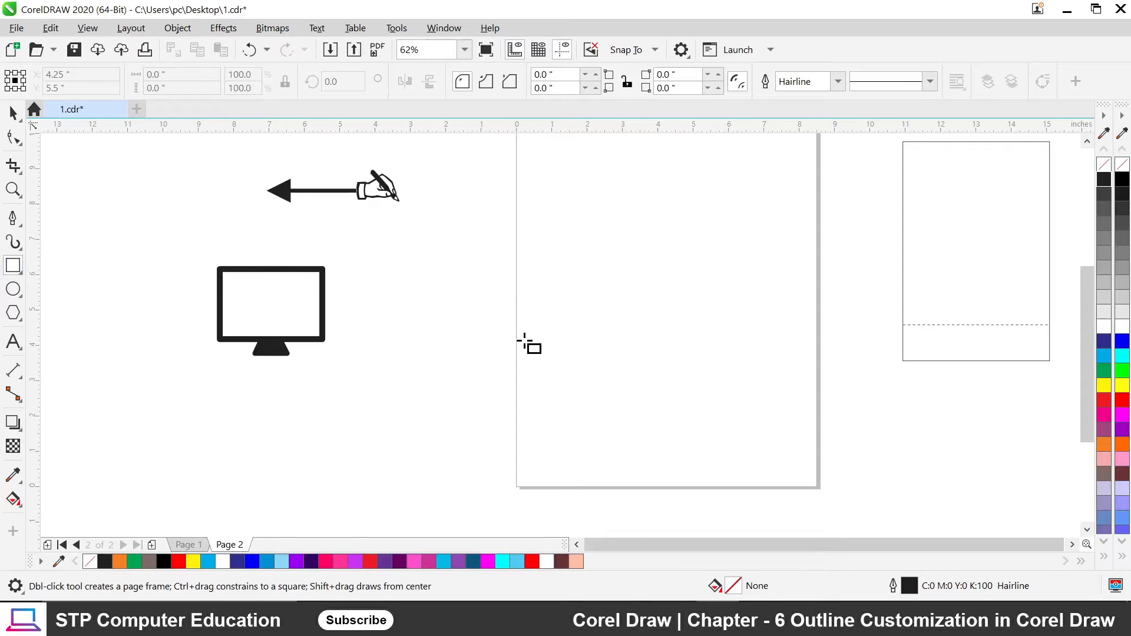
# Drag out a new rectangle on page 2.
pyautogui.scroll(-1, 613, 347)
pyautogui.scroll(1, 803, 285)
pyautogui.scroll(1, 479, 285)
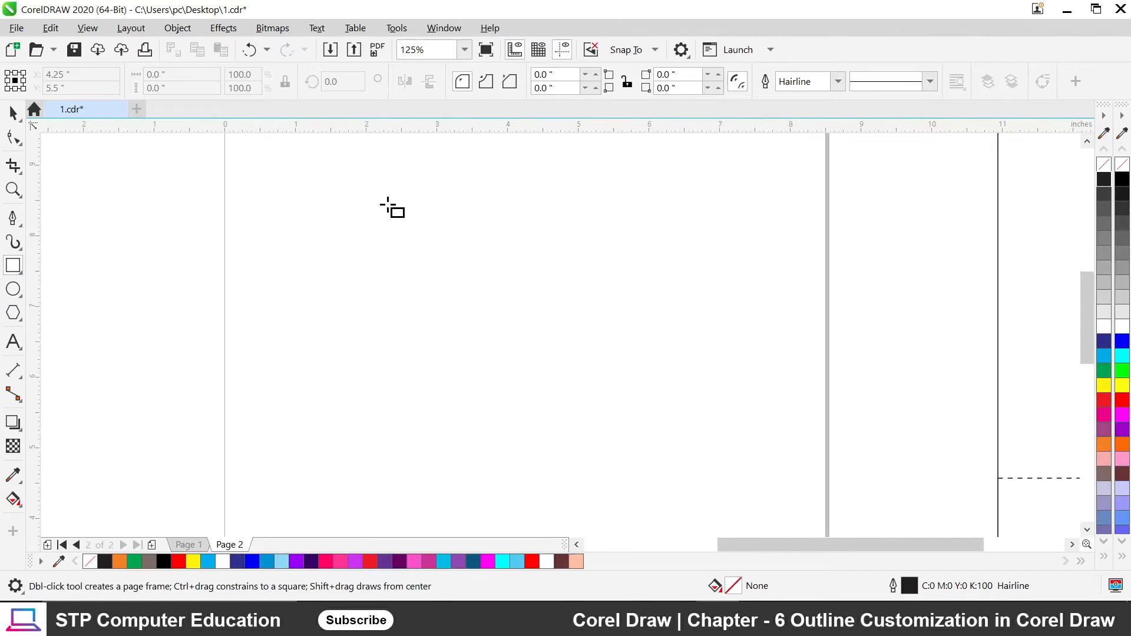
pyautogui.moveTo(385, 200); pyautogui.dragTo(580, 335)
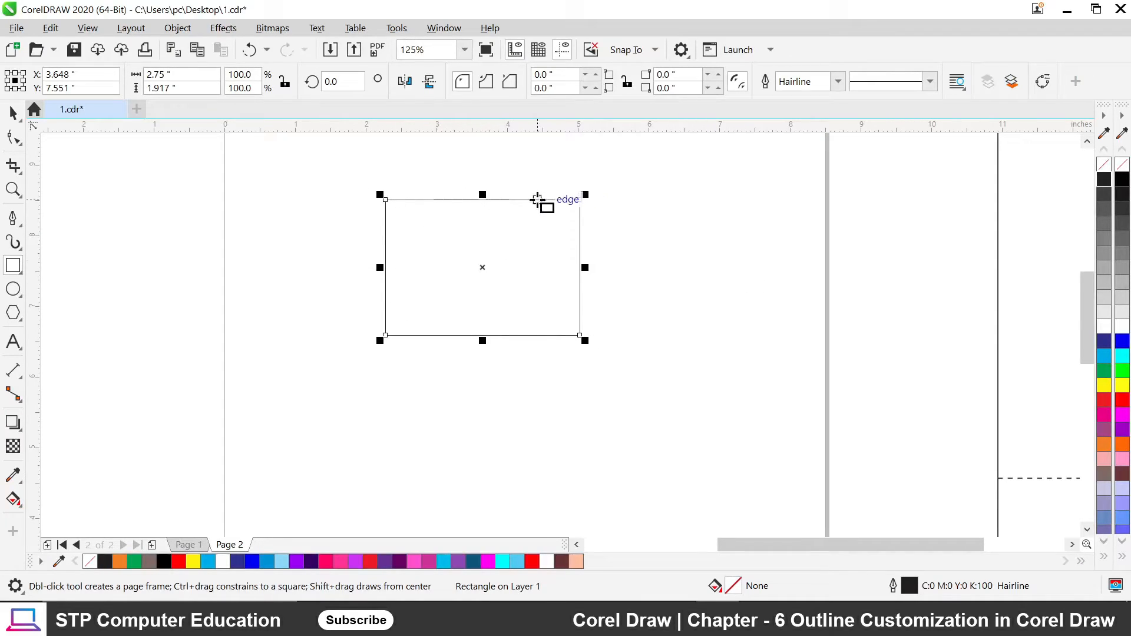
# Set the rectangle's outline width to 25 px, then 60 px, and finally 40 px.
pyautogui.click(837, 81)
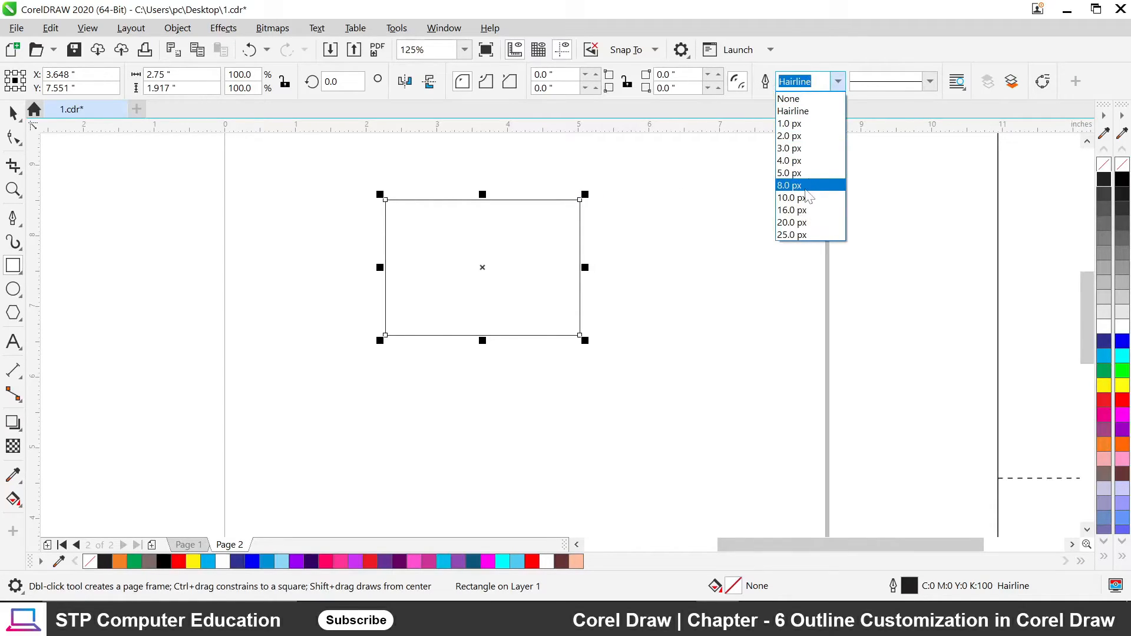
pyautogui.click(803, 234)
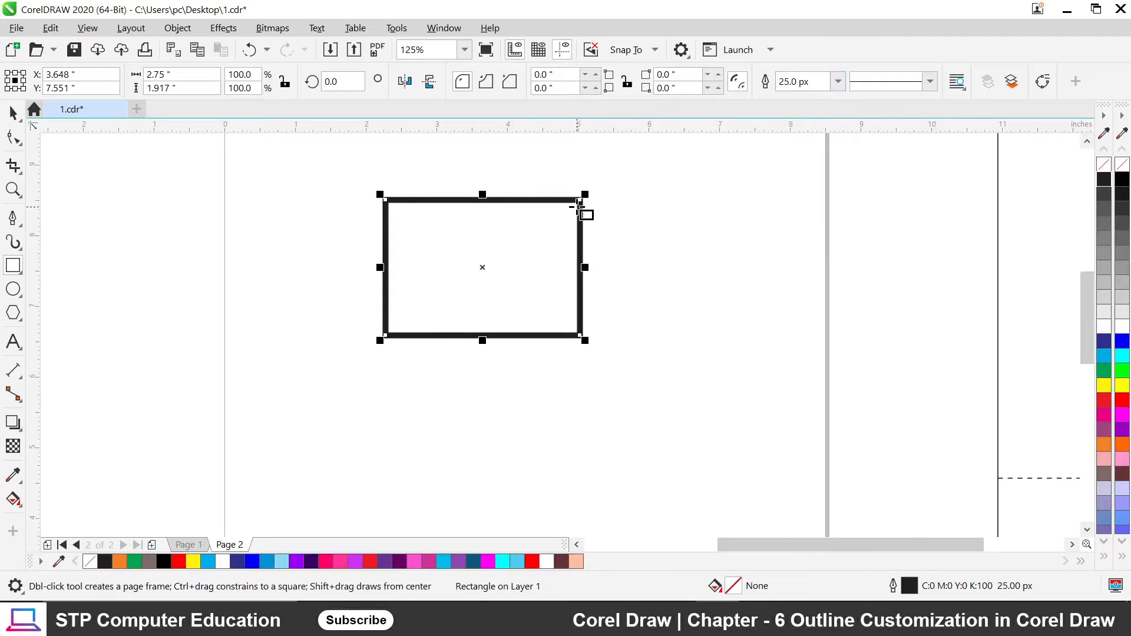
pyautogui.scroll(2, 577, 206)
pyautogui.scroll(-2, 578, 207)
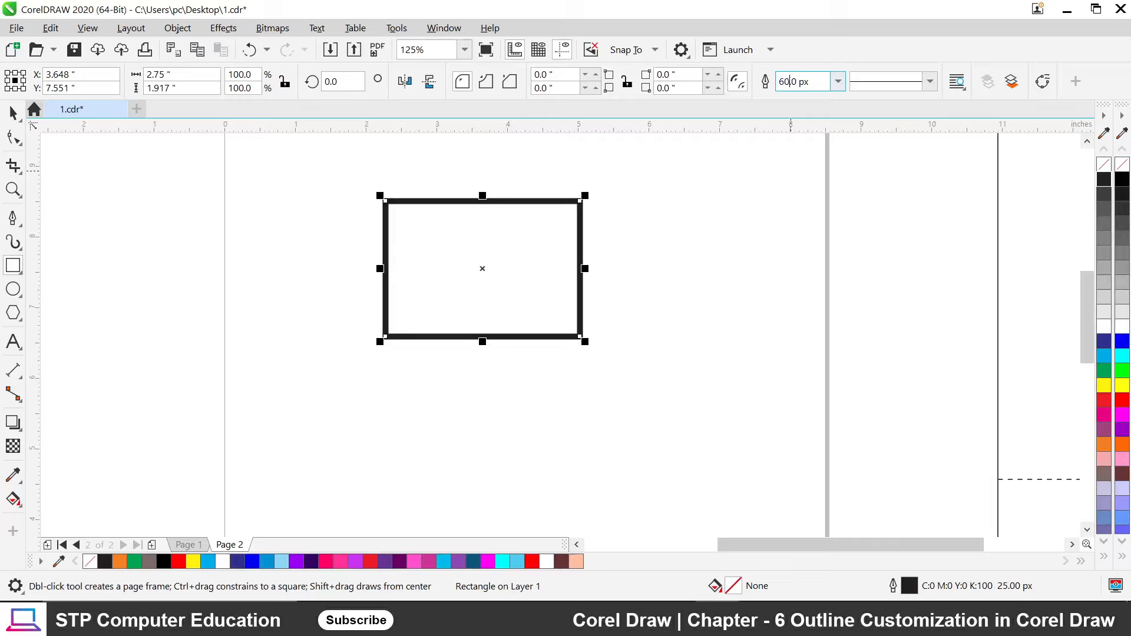
pyautogui.press('Return')
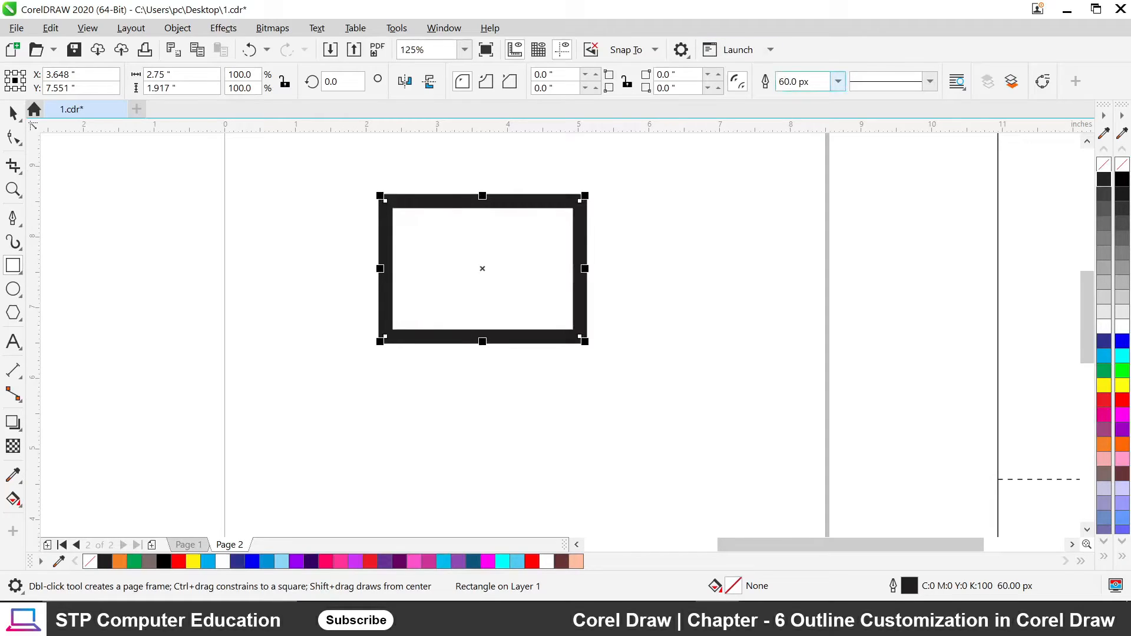
pyautogui.write('40')
pyautogui.press('Return')
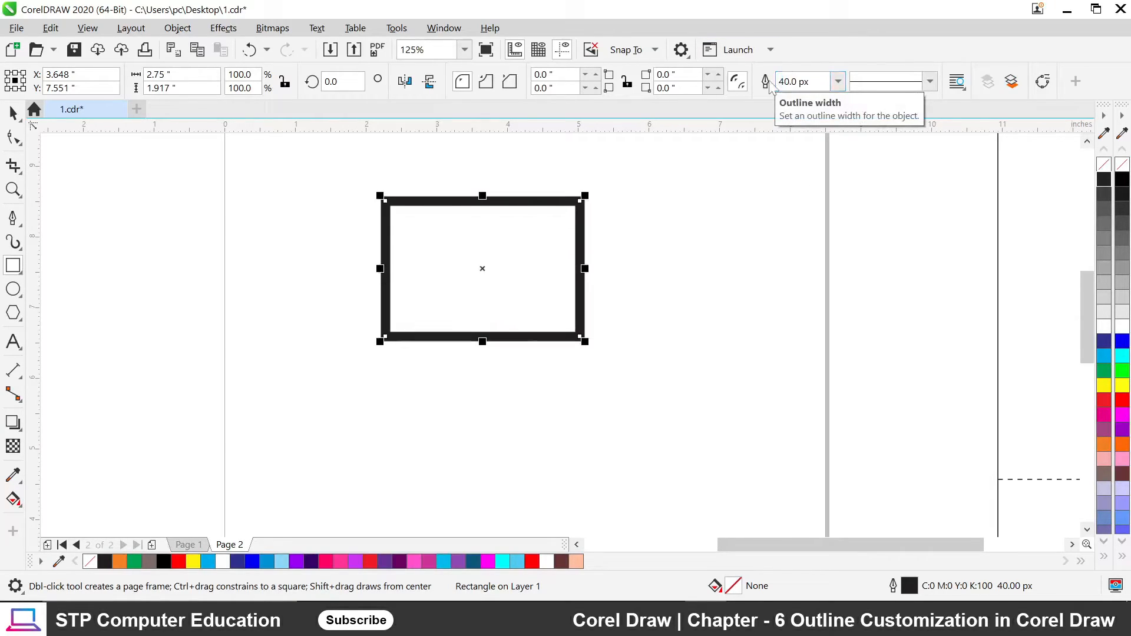
# Deselect and reselect the rectangle, zooming to inspect its 40 px outline.
pyautogui.click(658, 268)
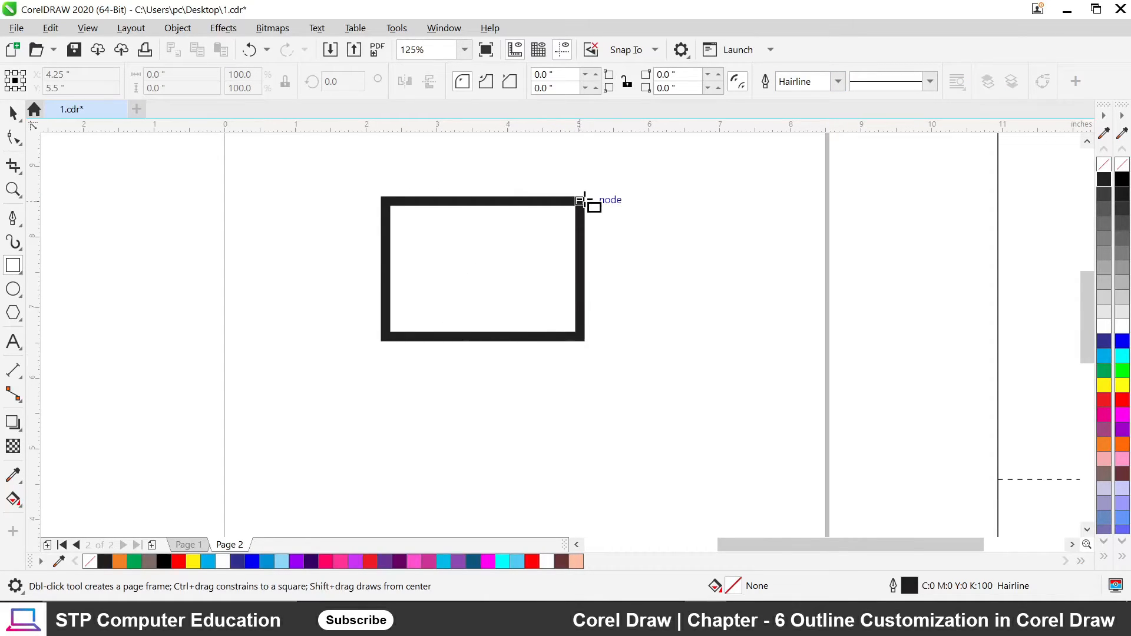
pyautogui.scroll(3, 587, 191)
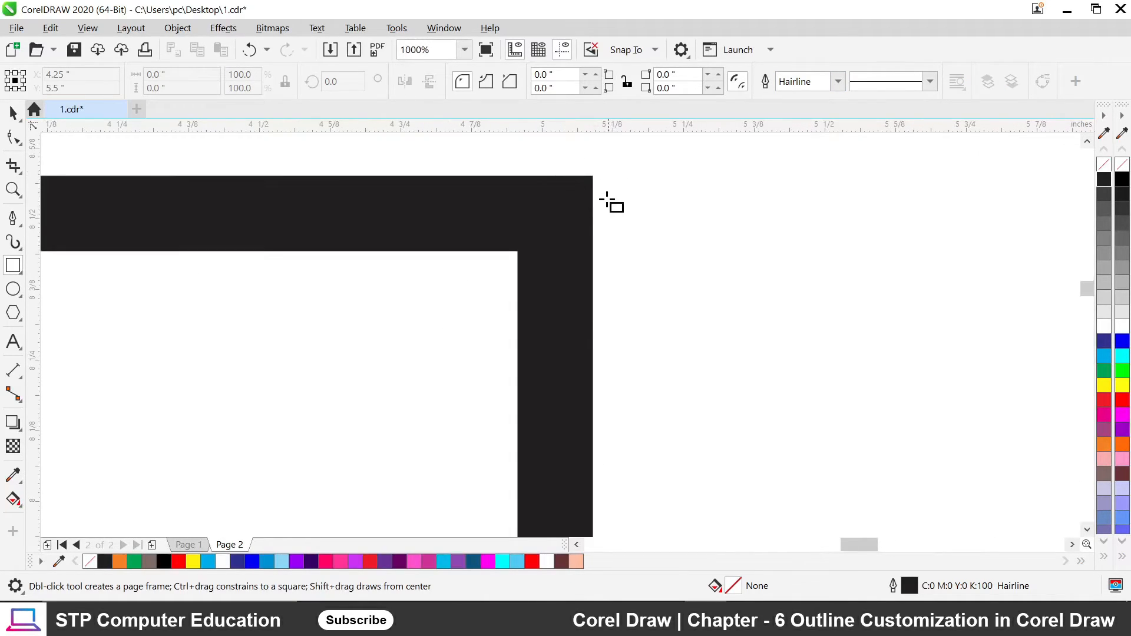
pyautogui.scroll(-4, 580, 187)
pyautogui.scroll(4, 416, 275)
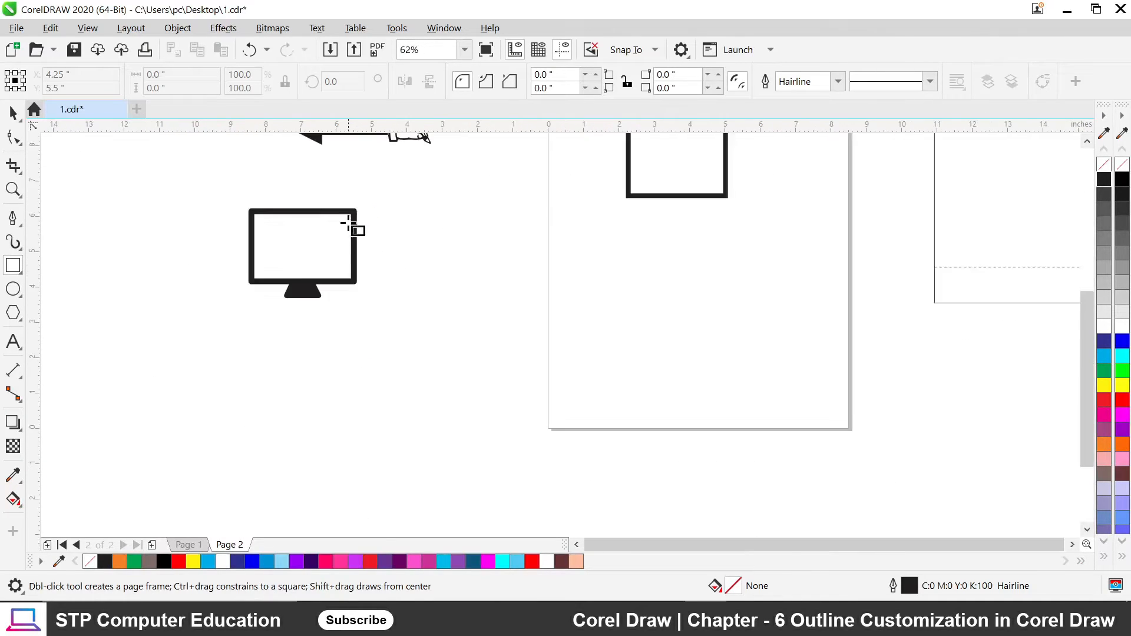
pyautogui.scroll(-3, 353, 229)
pyautogui.scroll(2, 553, 185)
pyautogui.scroll(1, 357, 163)
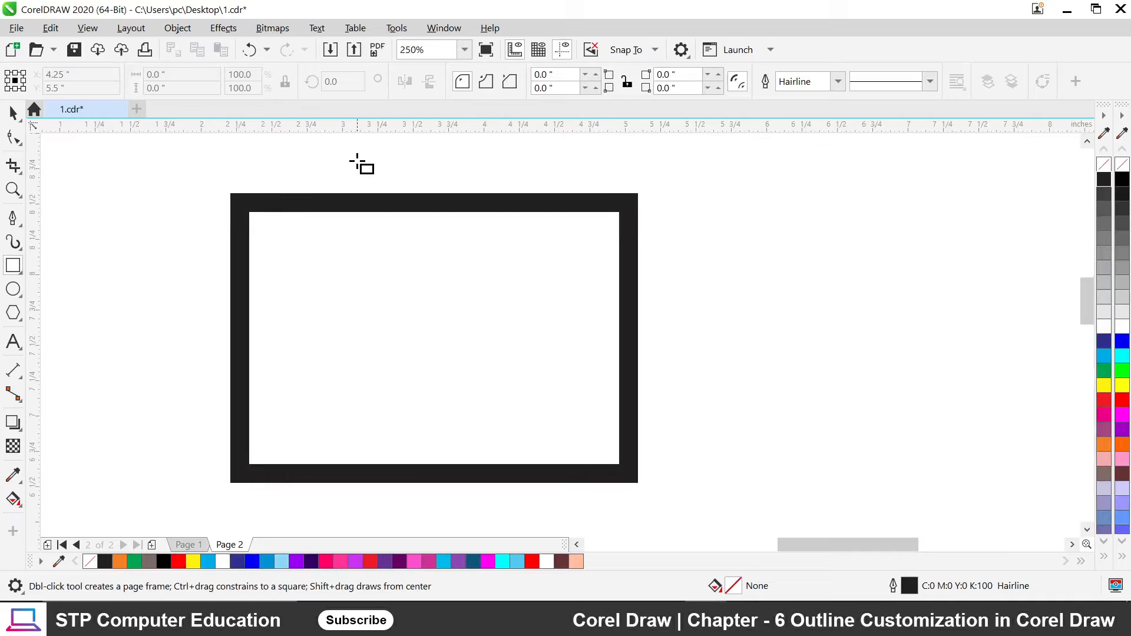
pyautogui.click(489, 207)
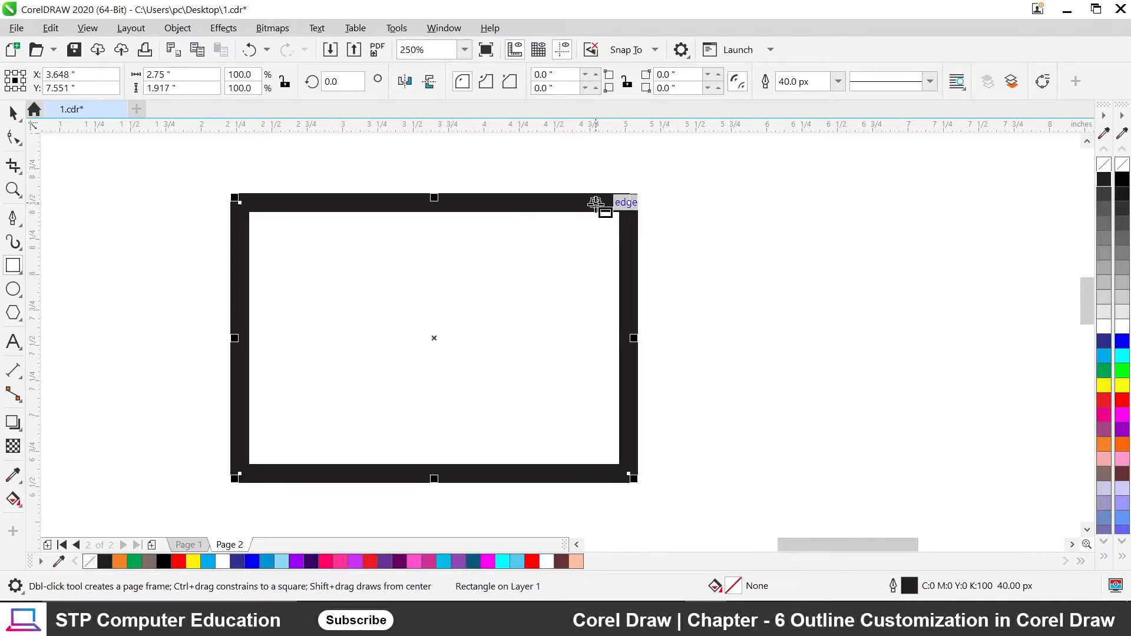
pyautogui.scroll(-1, 595, 204)
pyautogui.scroll(1, 517, 200)
pyautogui.scroll(-1, 517, 200)
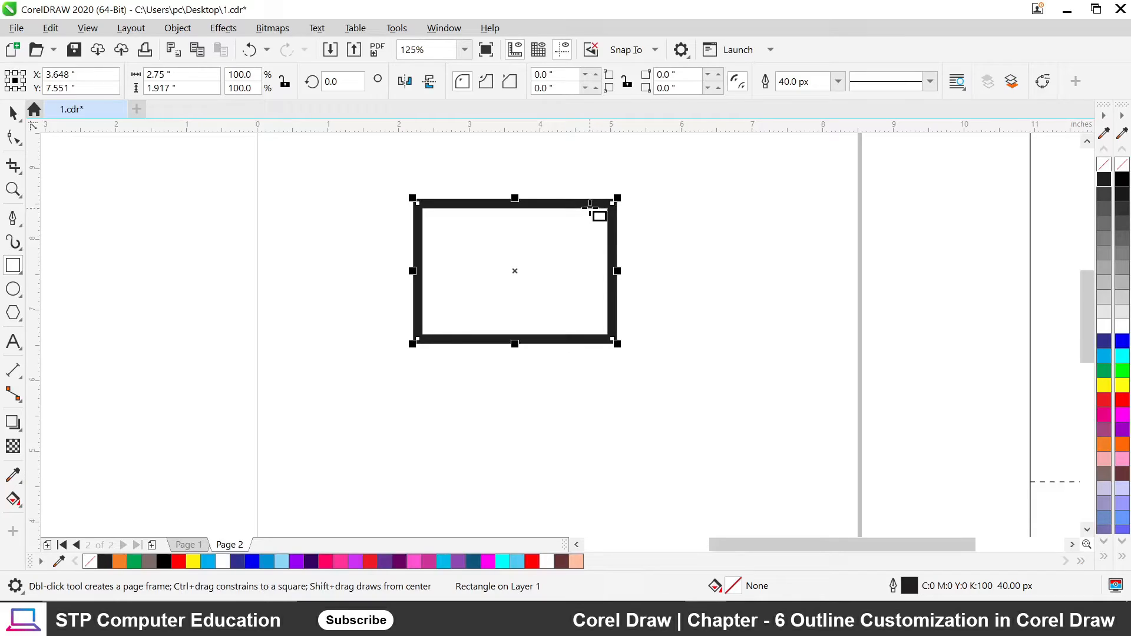
pyautogui.scroll(3, 616, 209)
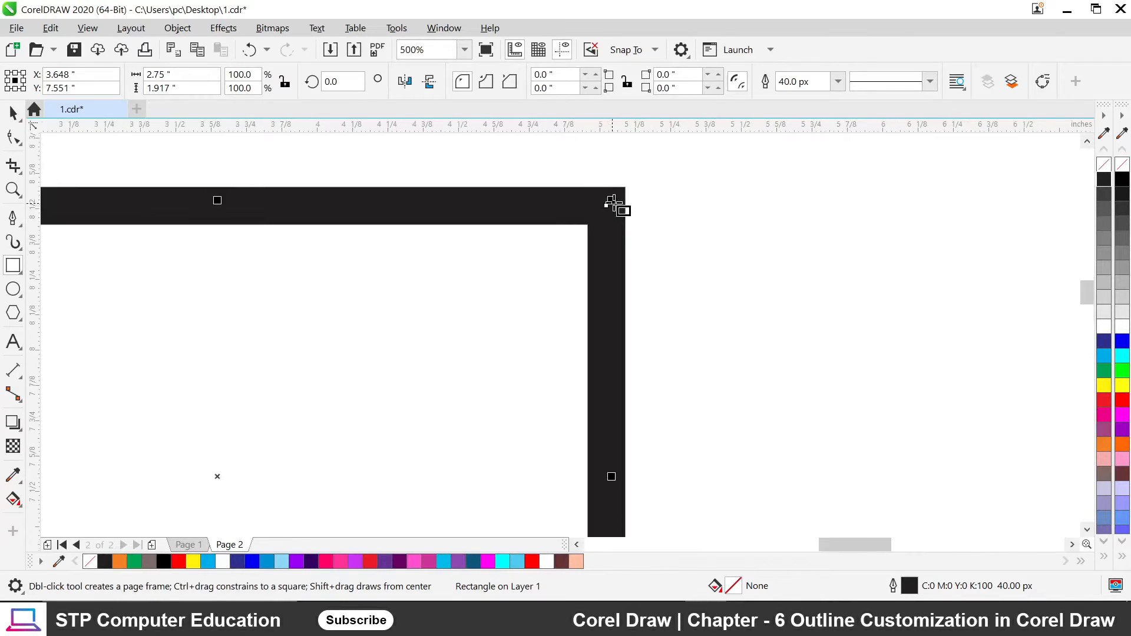
pyautogui.scroll(-1, 606, 210)
# Give the rectangle's thick outline round corners in the Outline Pen settings.
pyautogui.press('F12')
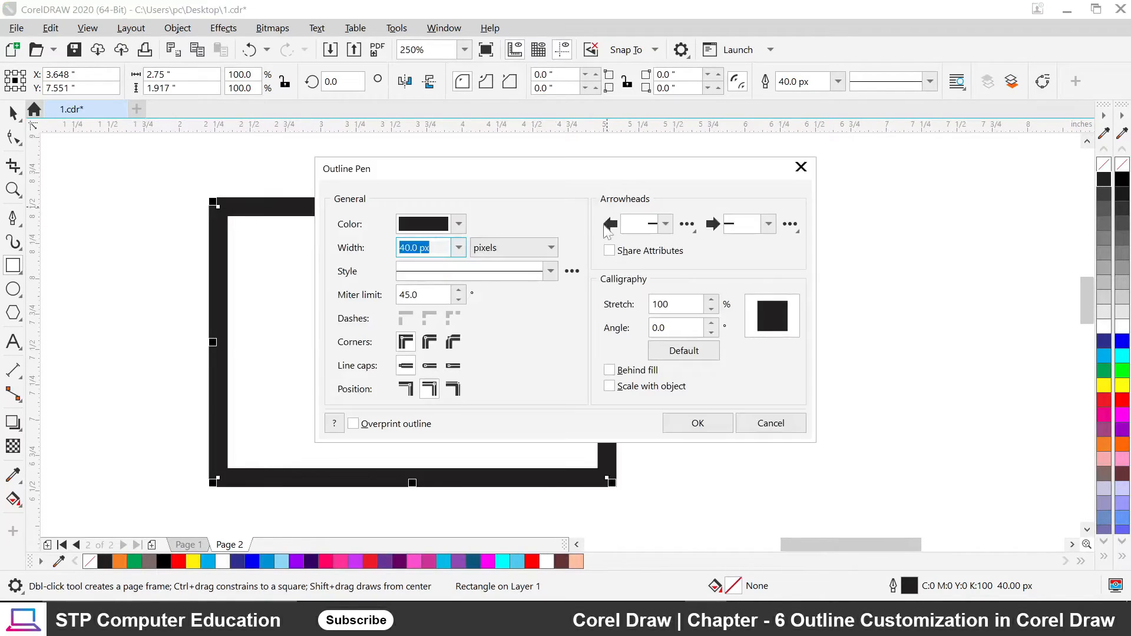
pyautogui.moveTo(530, 175); pyautogui.dragTo(861, 157)
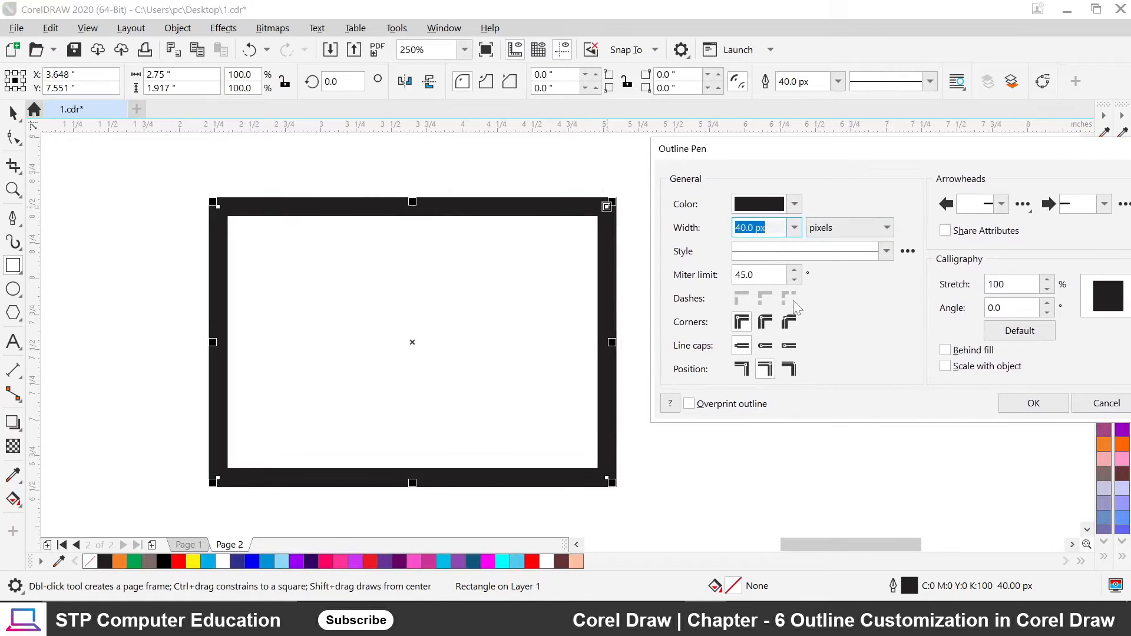
pyautogui.click(764, 328)
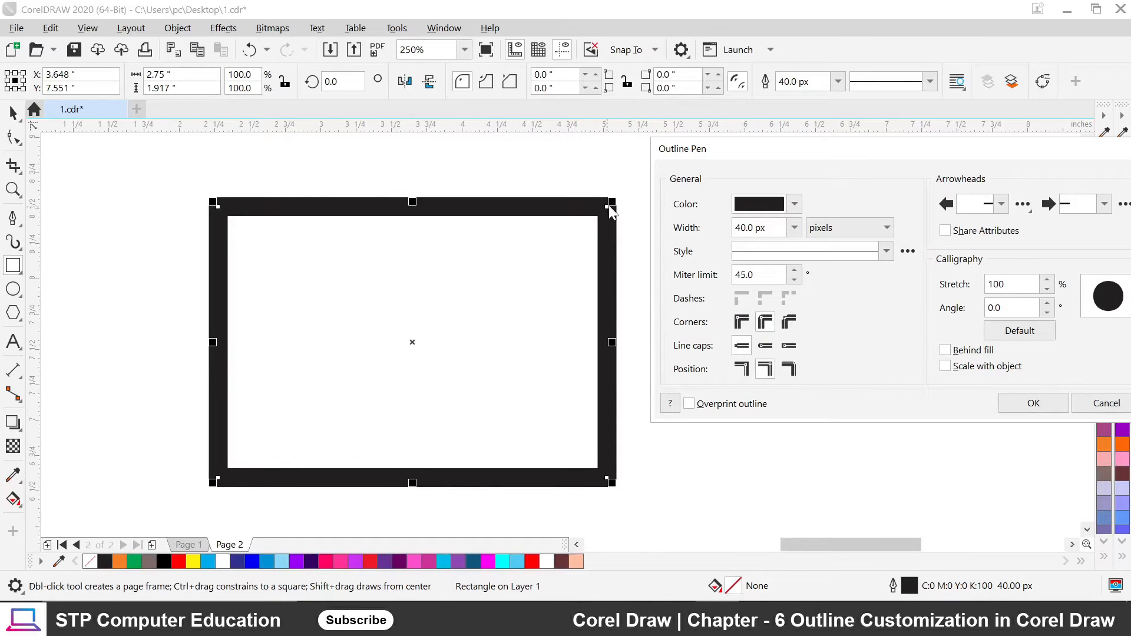
pyautogui.click(1034, 405)
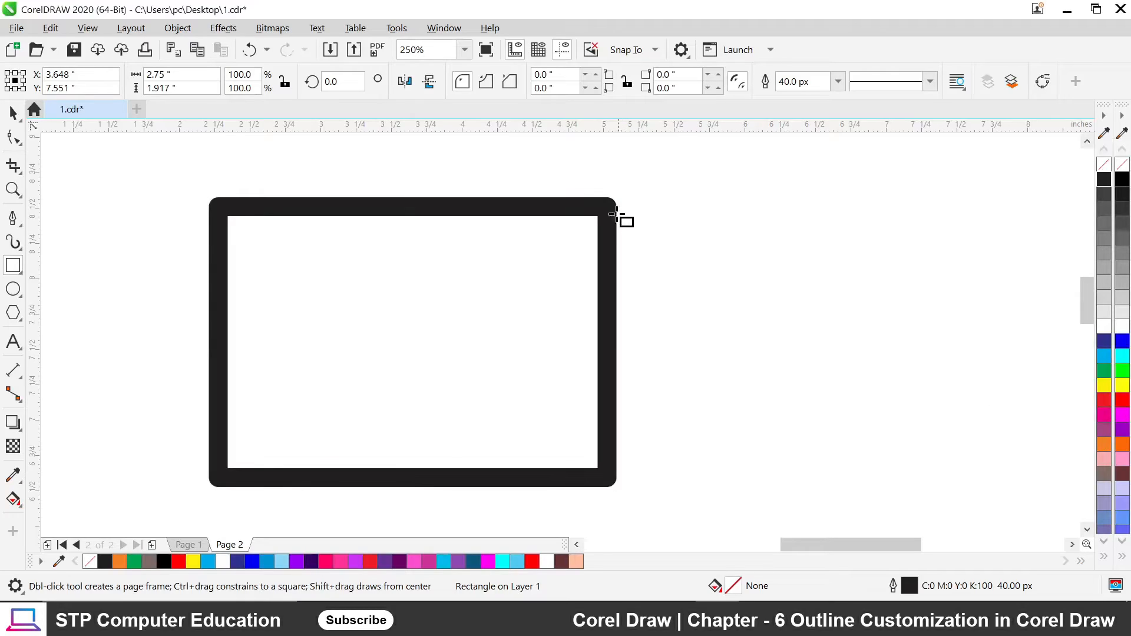
# Shrink the rectangle to about 67% of its size with a corner handle.
pyautogui.scroll(6, 192, 202)
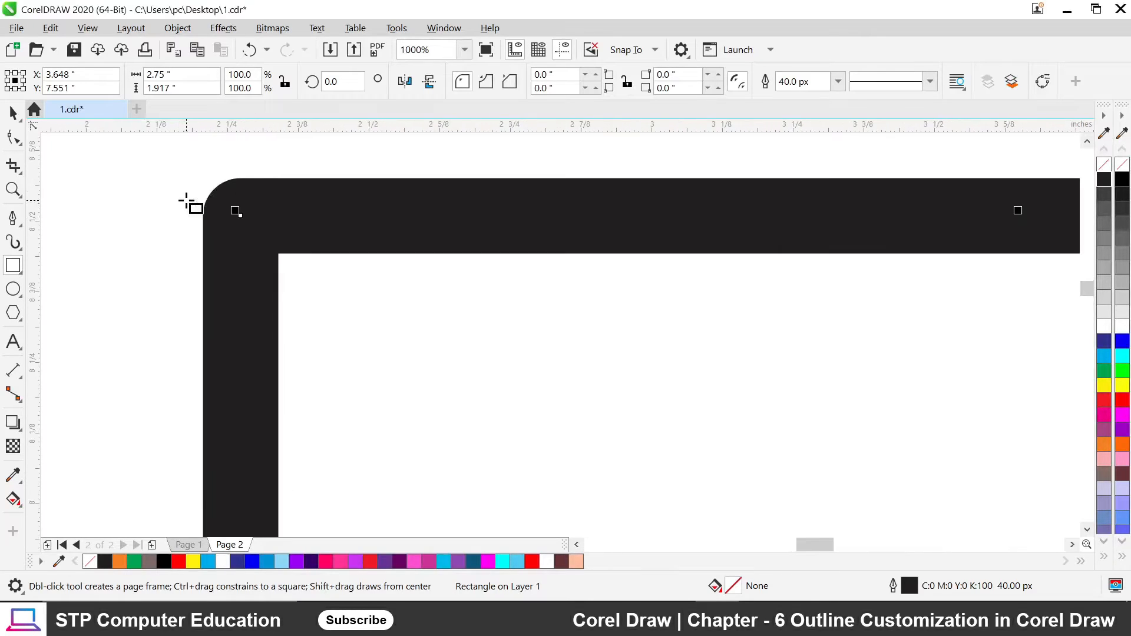
pyautogui.scroll(-10, 288, 222)
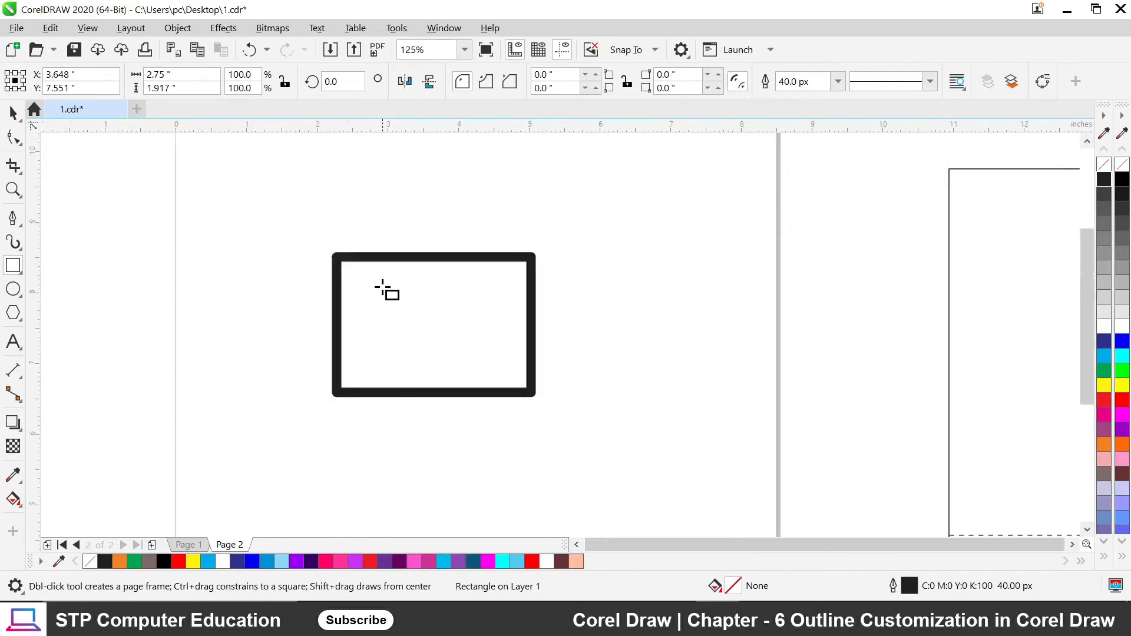
pyautogui.moveTo(462, 344); pyautogui.dragTo(428, 324)
pyautogui.click(422, 359)
pyautogui.scroll(4, 368, 290)
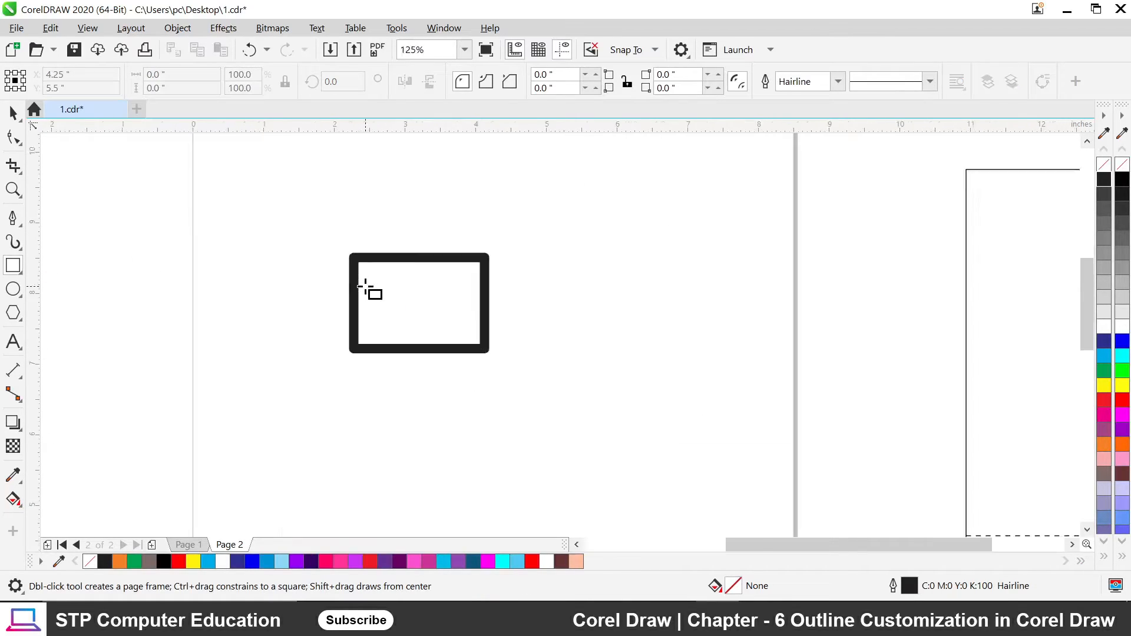
pyautogui.scroll(2, 341, 259)
pyautogui.scroll(-2, 353, 232)
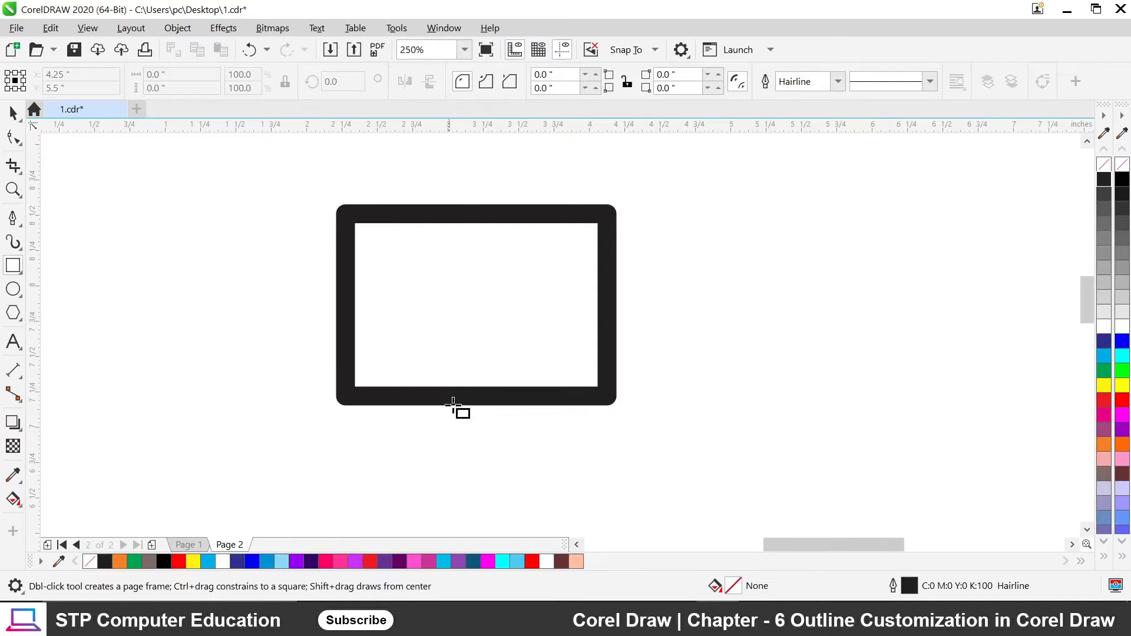
# Draw a trapezoid stand outline beneath the rectangle's bottom edge with the Pen tool.
pyautogui.click(12, 218)
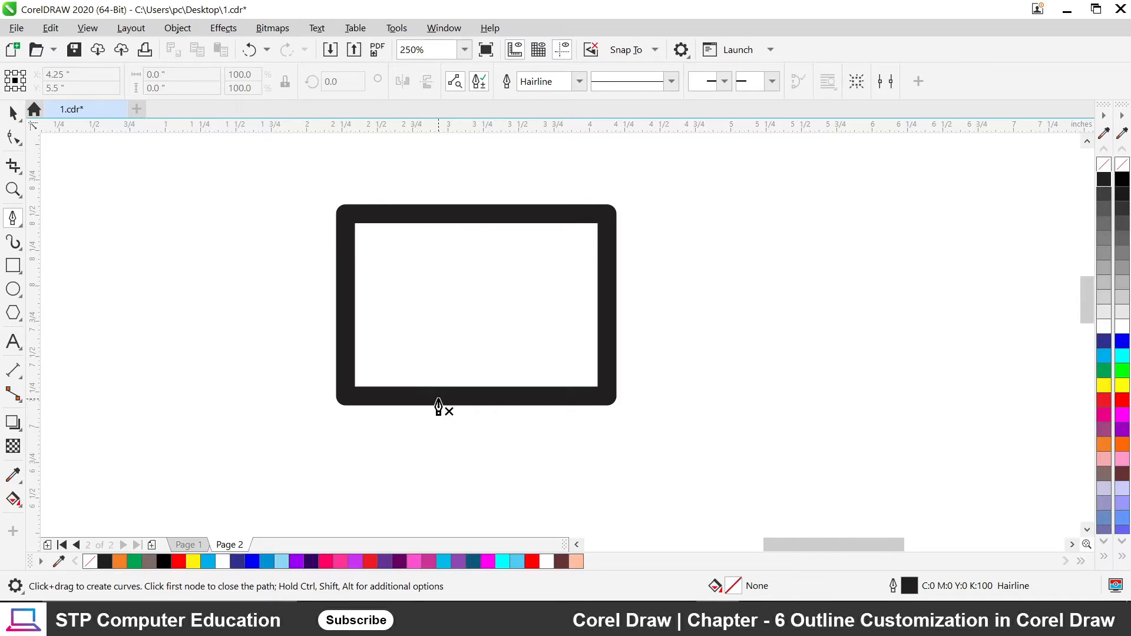
pyautogui.click(437, 399)
pyautogui.click(509, 398)
pyautogui.click(532, 440)
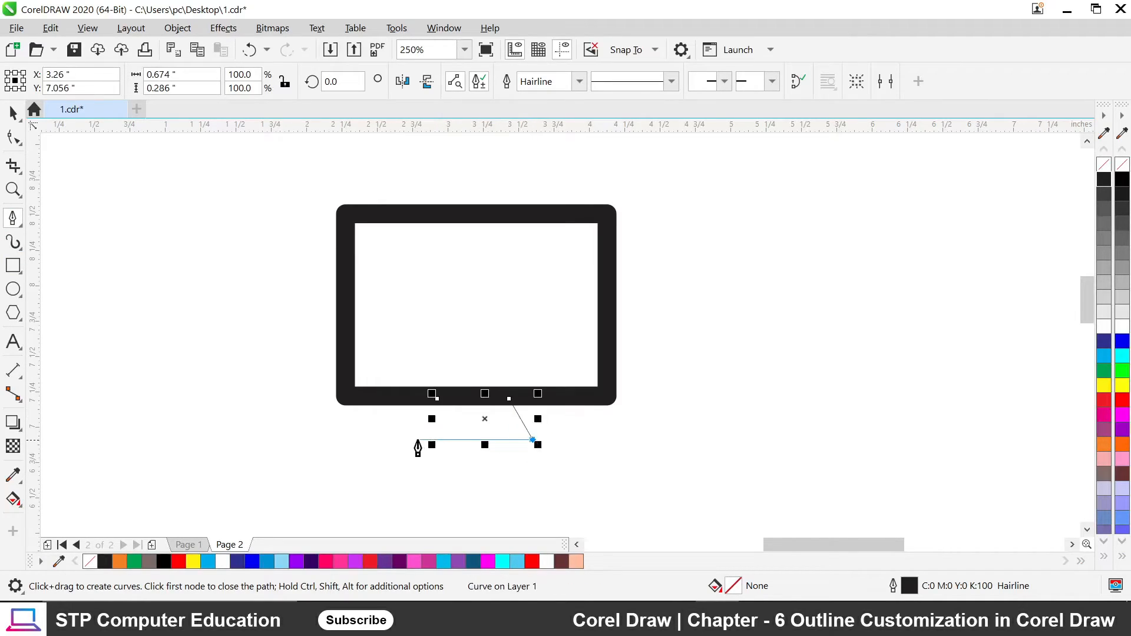
pyautogui.click(419, 439)
pyautogui.click(438, 399)
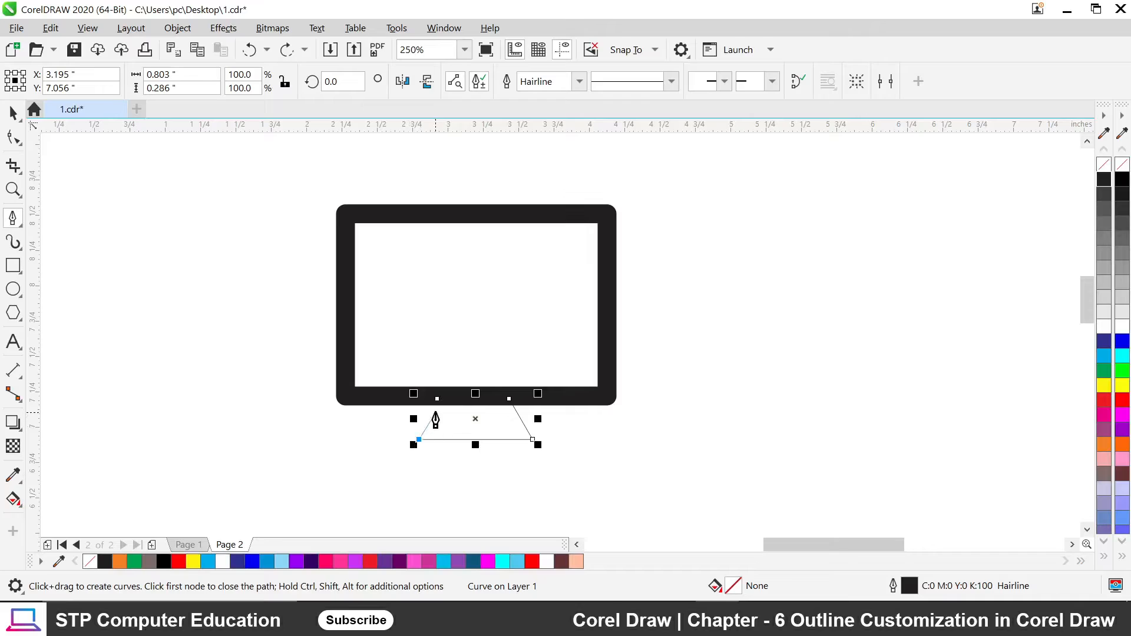
# Finish the stand curve and move the trapezoid slightly lower.
pyautogui.click(437, 399)
pyautogui.scroll(4, 437, 416)
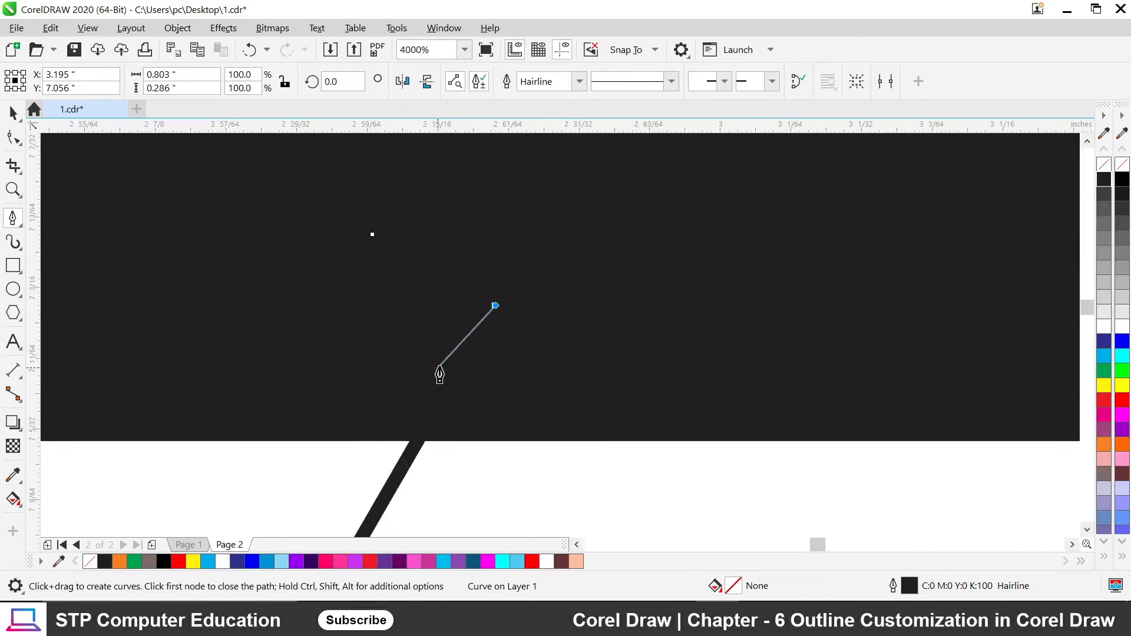
pyautogui.scroll(-2, 425, 398)
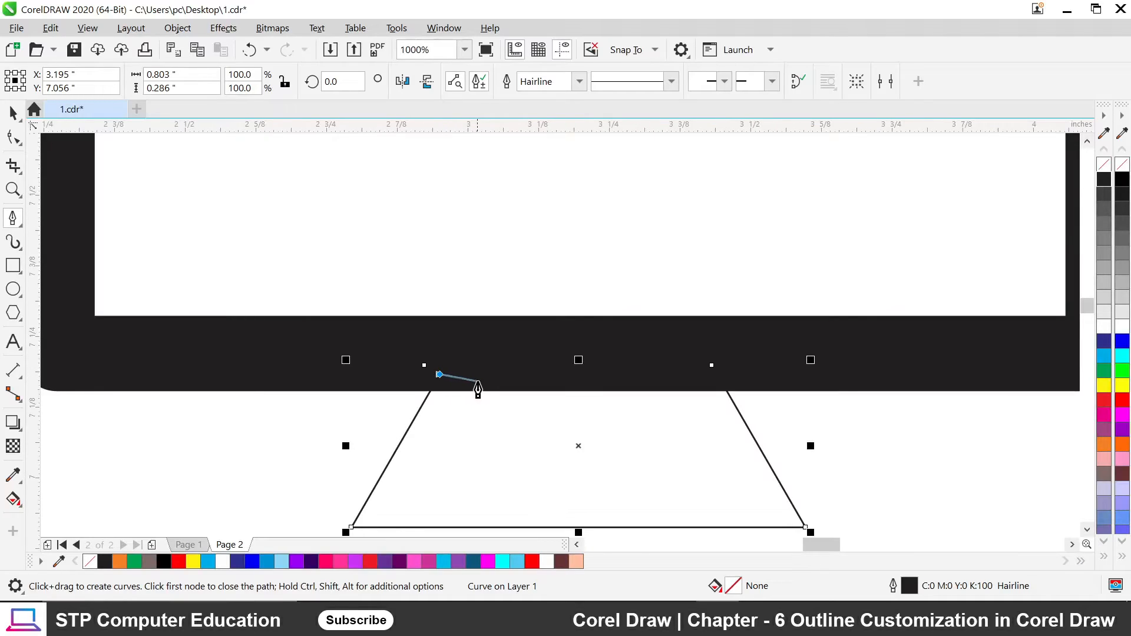
pyautogui.press('Escape')
pyautogui.click(13, 112)
pyautogui.scroll(-2, 582, 460)
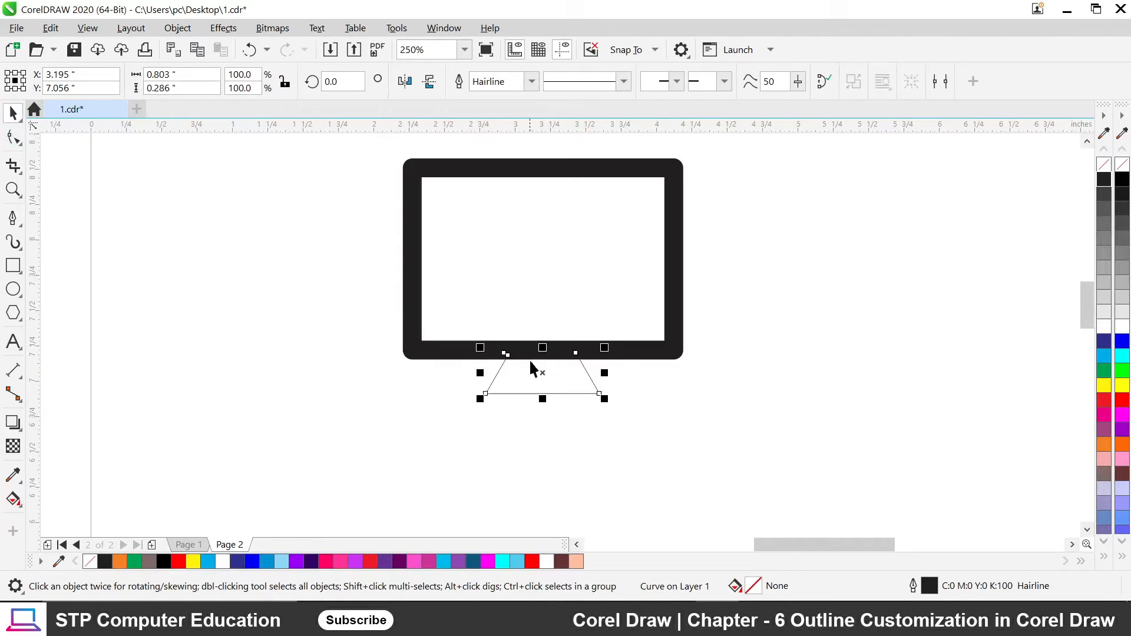
pyautogui.scroll(1, 537, 361)
pyautogui.moveTo(543, 374); pyautogui.dragTo(542, 427)
pyautogui.scroll(2, 470, 396)
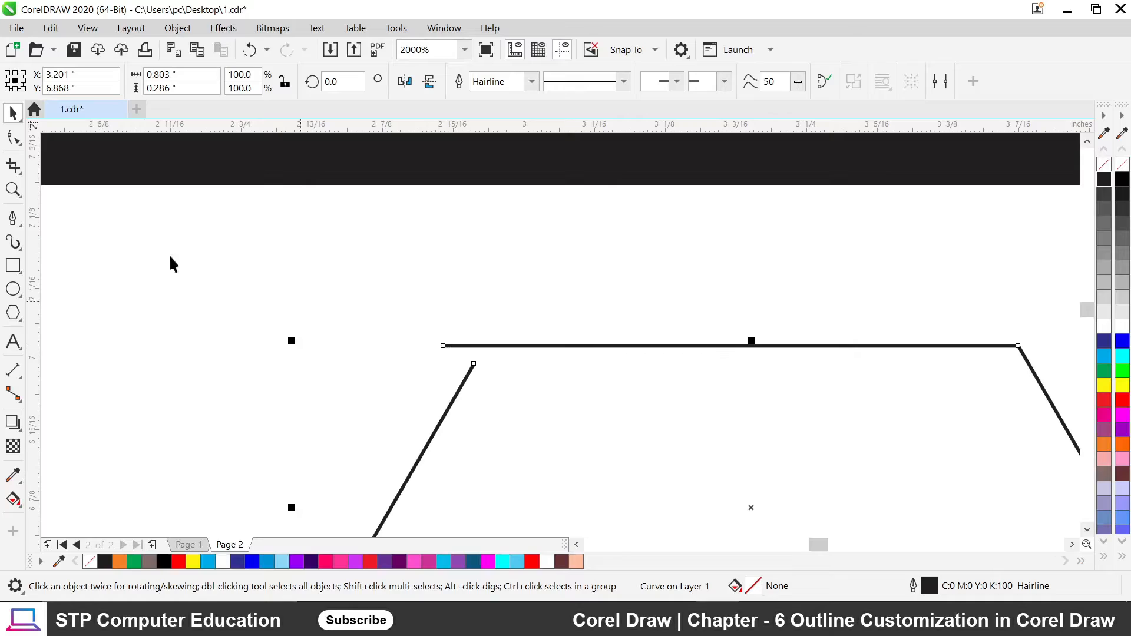
# Join the stand's end node to its start node and fill the trapezoid dark blue.
pyautogui.click(15, 141)
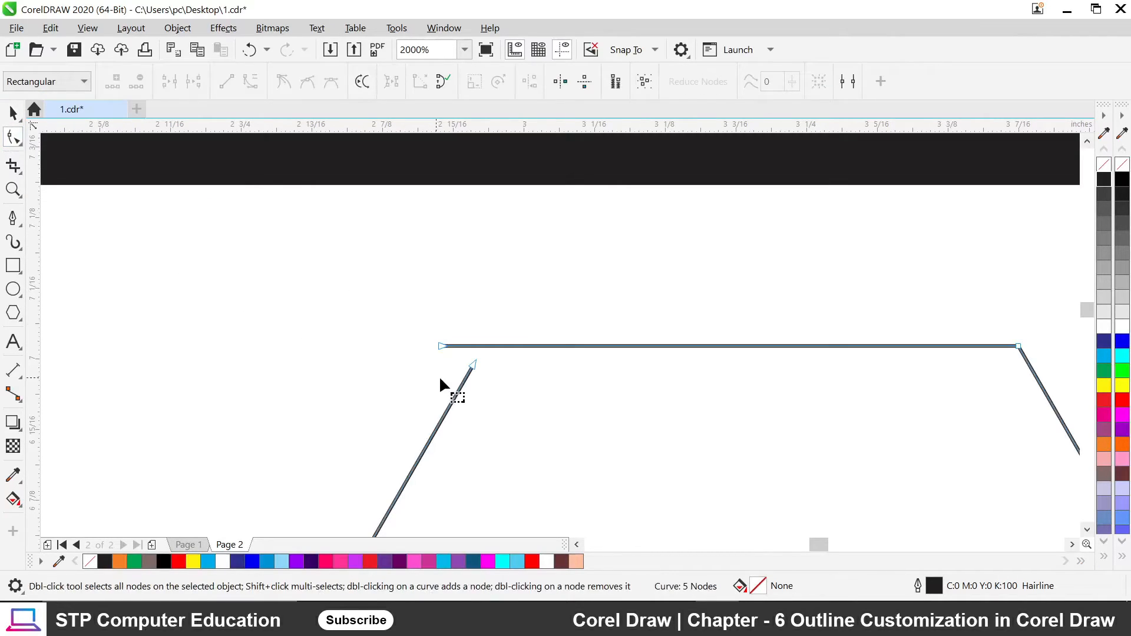
pyautogui.moveTo(469, 363); pyautogui.dragTo(433, 344)
pyautogui.scroll(-3, 427, 336)
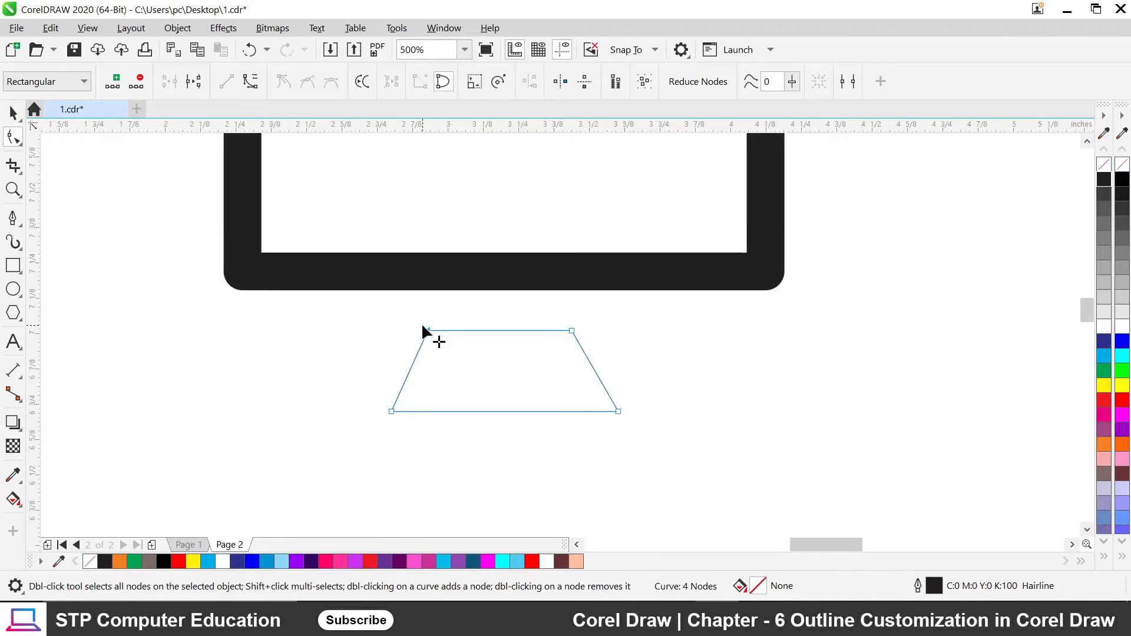
pyautogui.click(1103, 341)
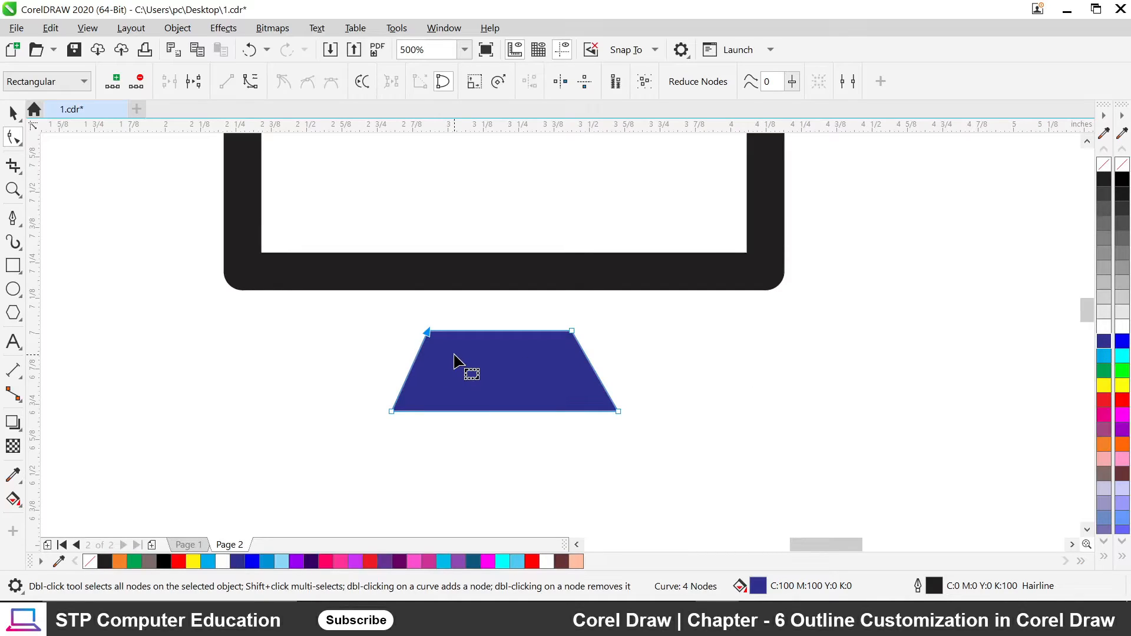
pyautogui.scroll(1, 429, 331)
pyautogui.scroll(-1, 531, 353)
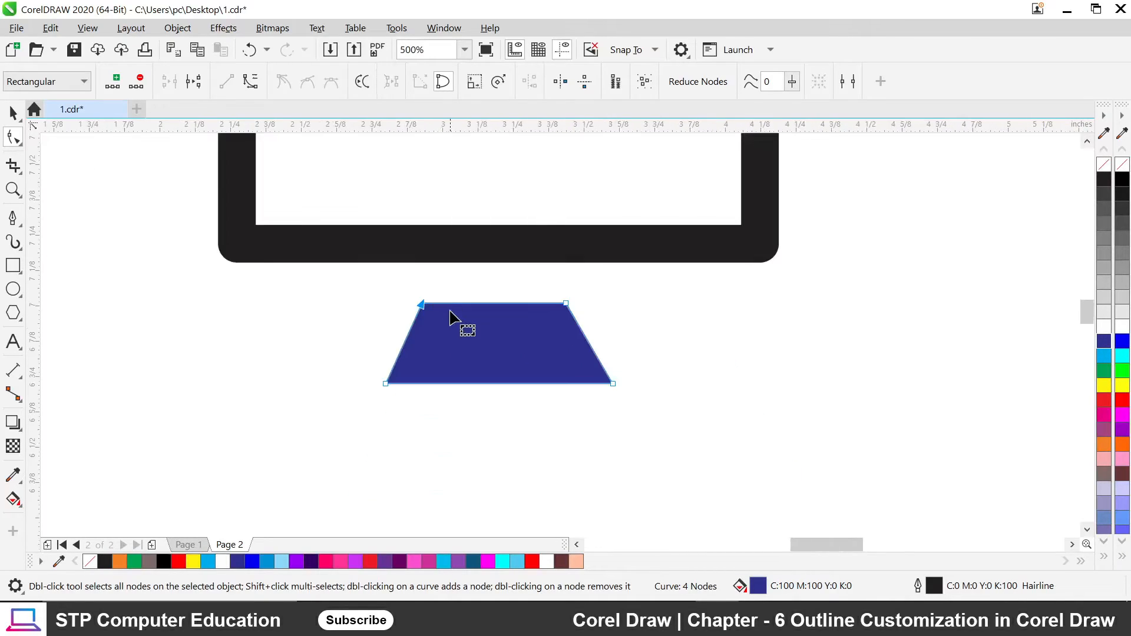
pyautogui.scroll(1, 451, 318)
# Shift the stand's top-left node slightly right, then select the monitor frame and stand in turn.
pyautogui.moveTo(393, 294); pyautogui.dragTo(410, 295)
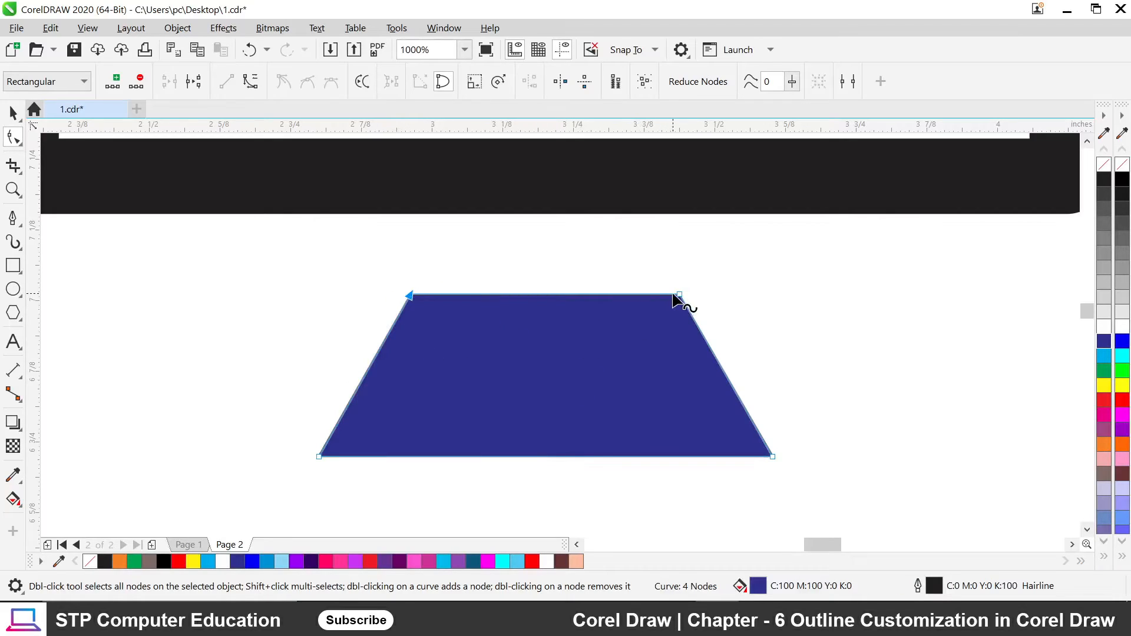
pyautogui.scroll(-1, 448, 307)
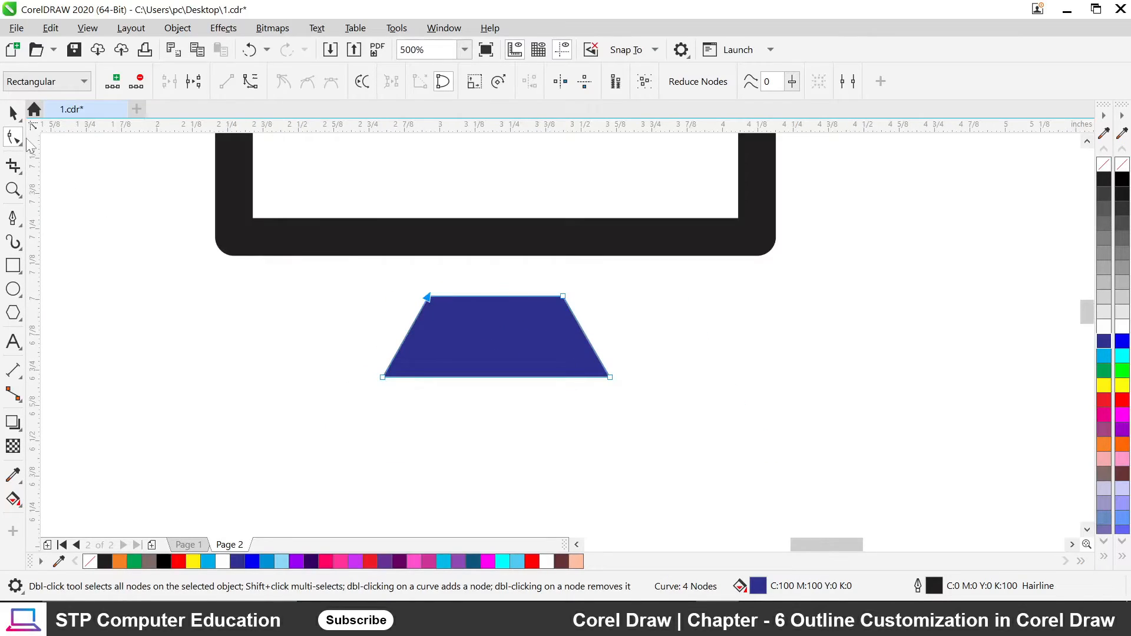
pyautogui.click(13, 112)
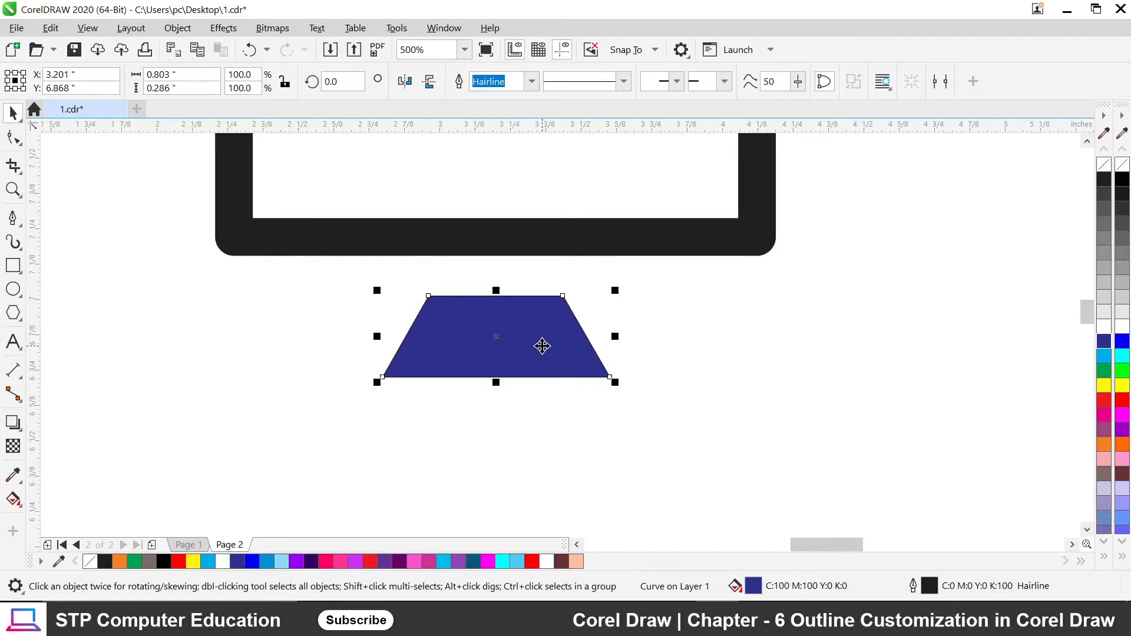
pyautogui.click(507, 240)
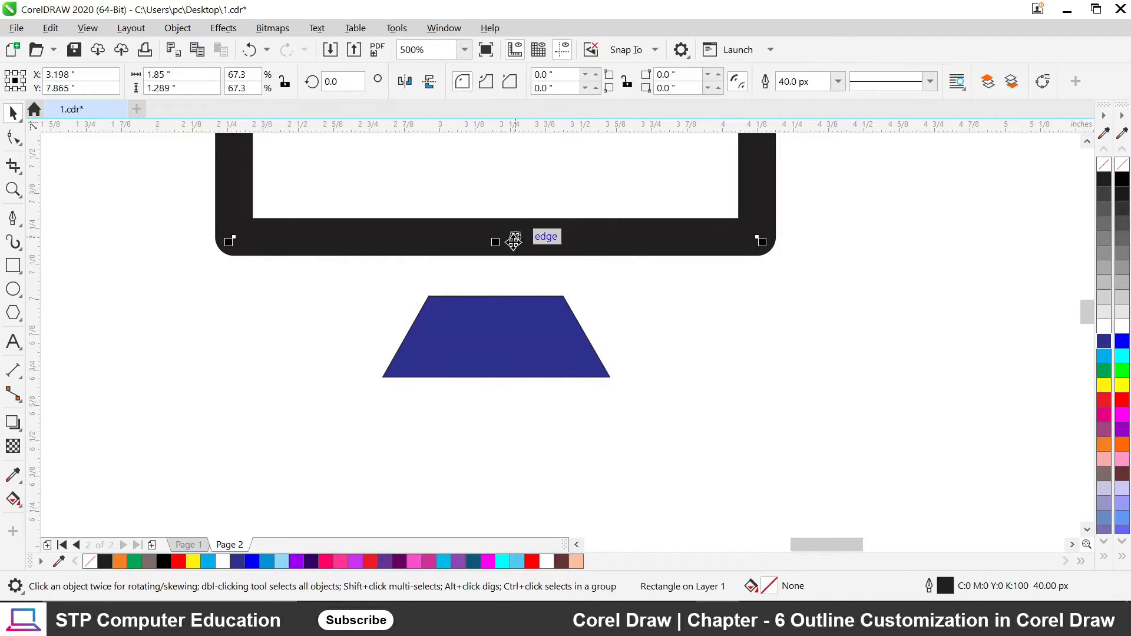
pyautogui.click(511, 340)
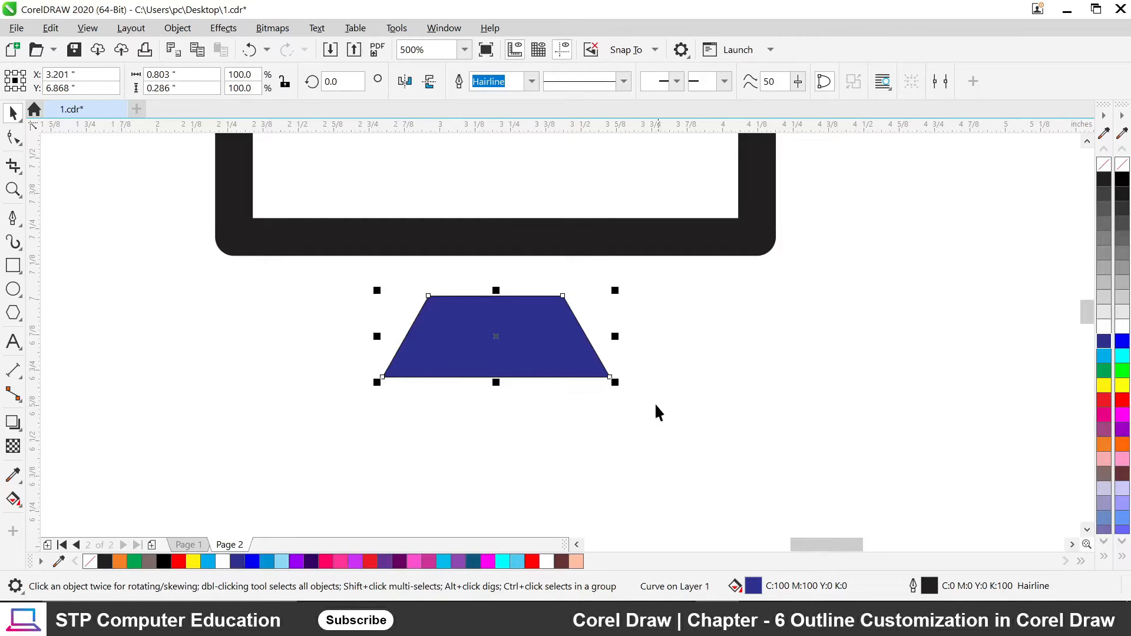
pyautogui.click(600, 225)
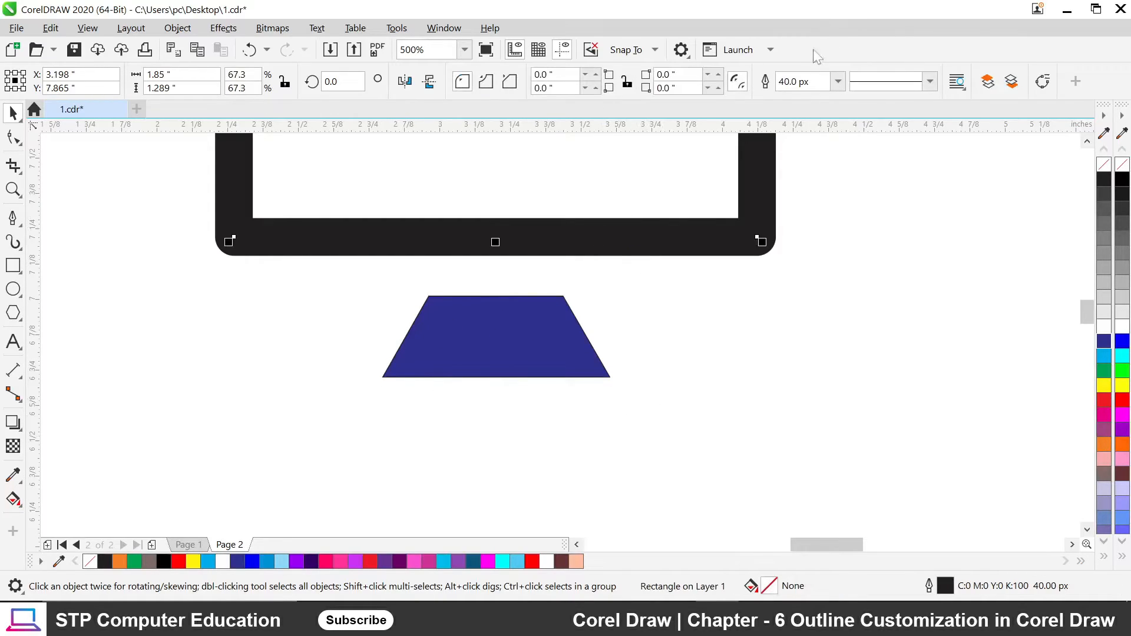
pyautogui.click(586, 335)
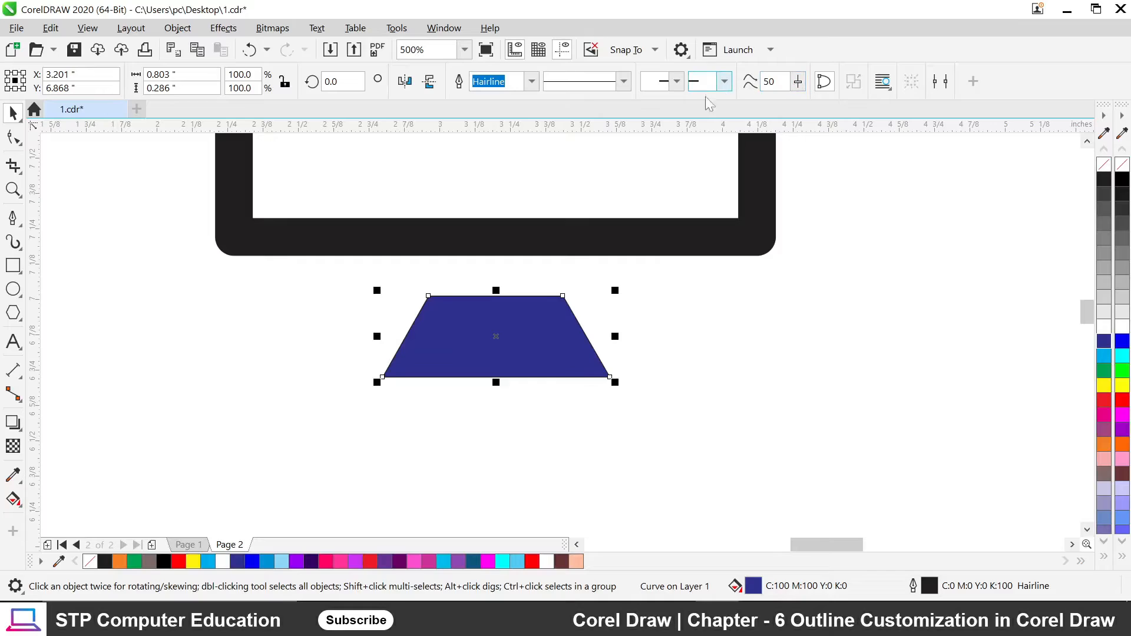
# Give the stand a 40 px outline and a black fill.
pyautogui.click(531, 81)
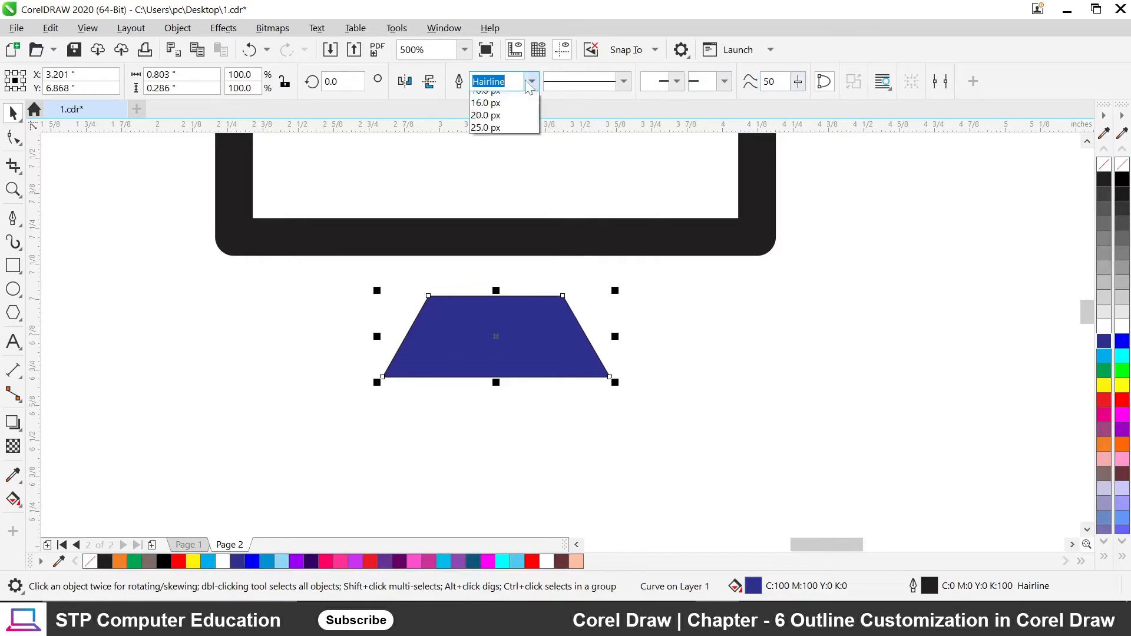
pyautogui.click(493, 81)
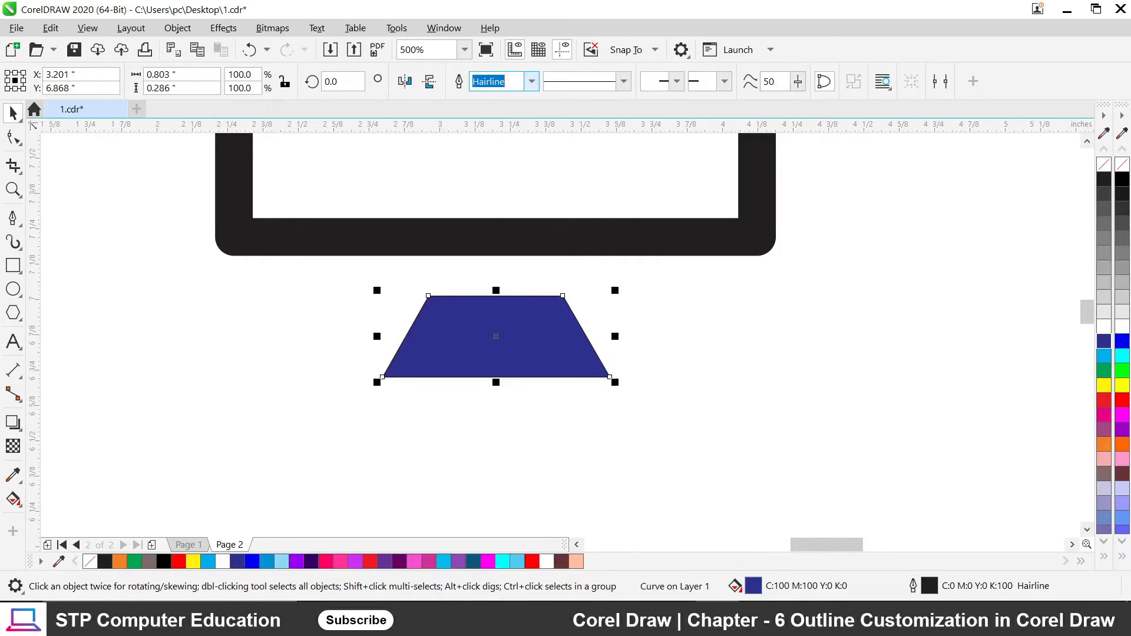
pyautogui.write('40')
pyautogui.press('Return')
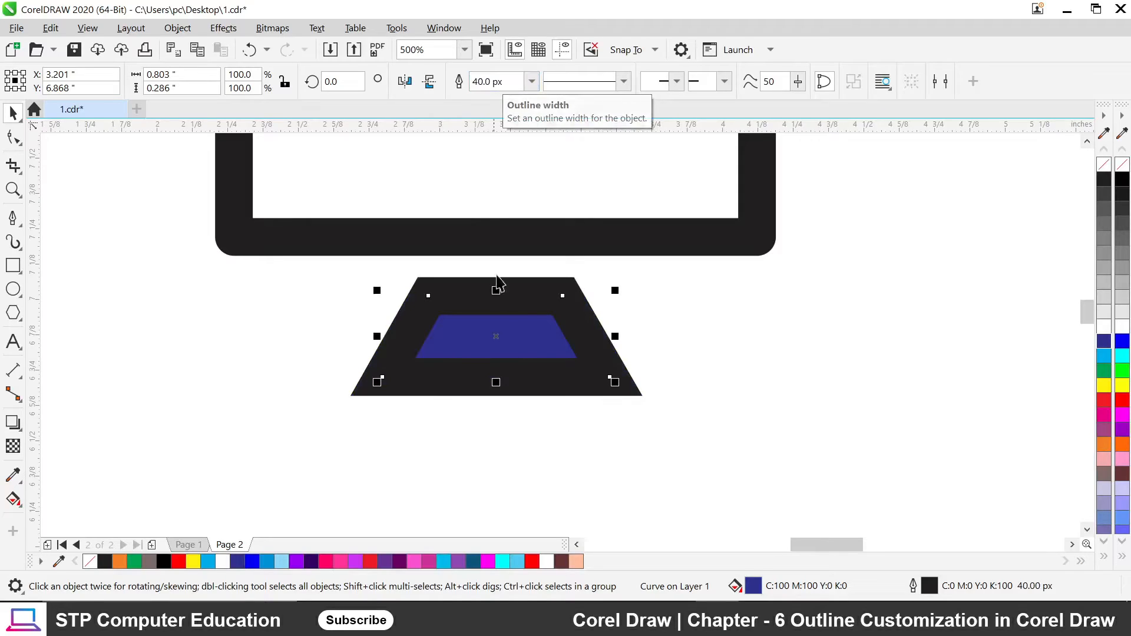
pyautogui.click(1105, 182)
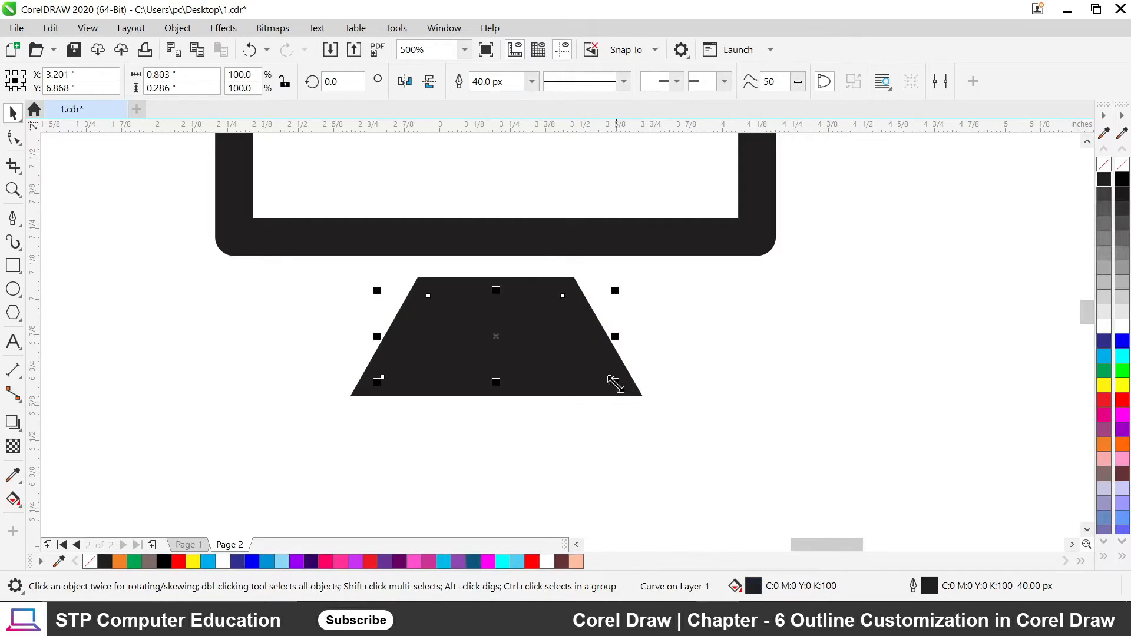
# Scale the stand down and move it up under the monitor bezel.
pyautogui.moveTo(615, 383); pyautogui.dragTo(600, 367)
pyautogui.click(702, 378)
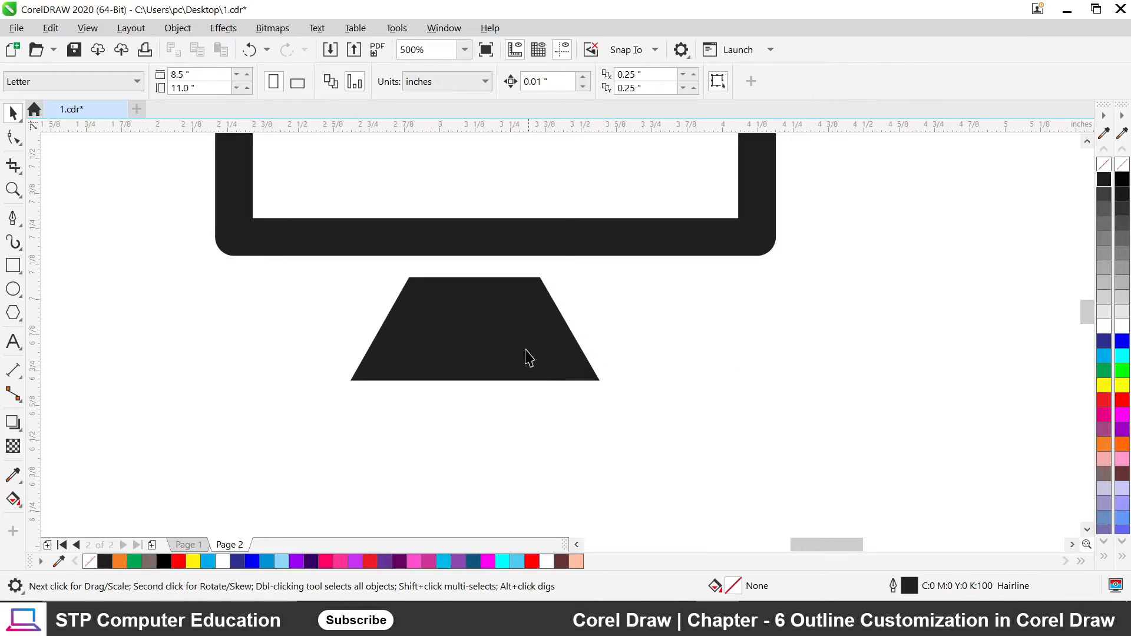
pyautogui.moveTo(507, 338); pyautogui.dragTo(507, 288)
pyautogui.click(521, 297)
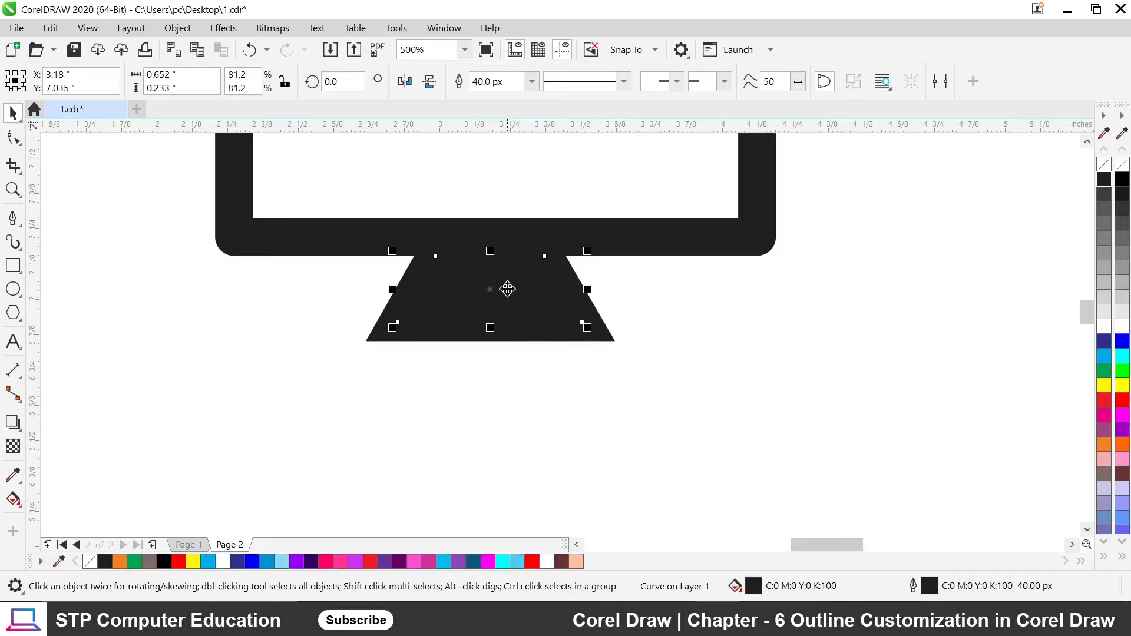
# Set the stand's outline to rounded corners in the Outline Pen settings.
pyautogui.press('F12')
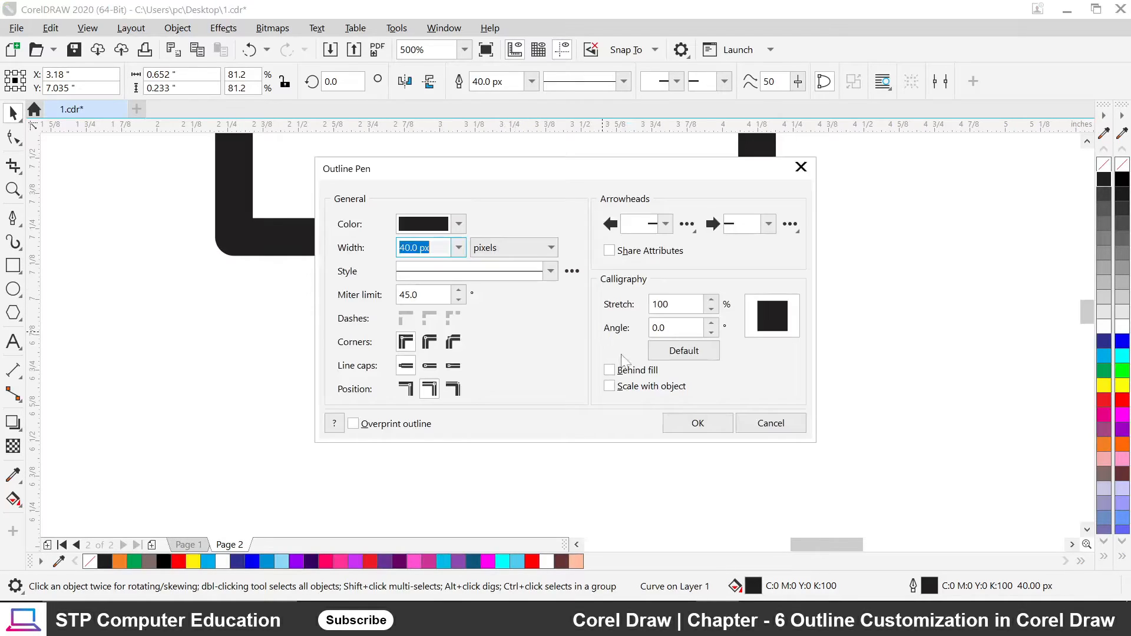
pyautogui.moveTo(533, 177); pyautogui.dragTo(886, 192)
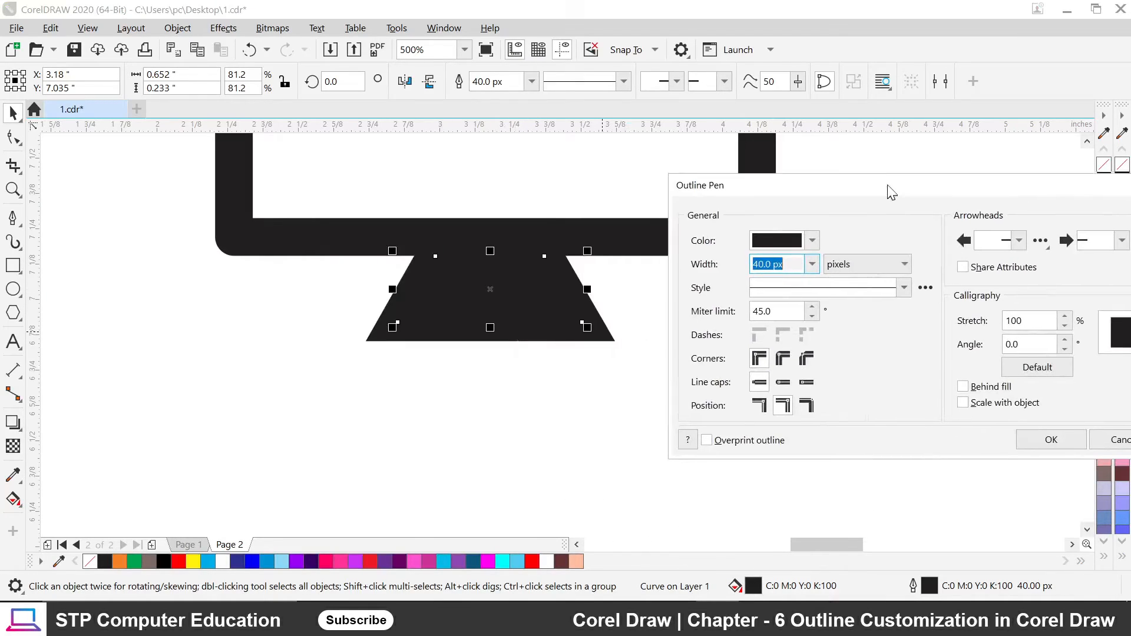
pyautogui.click(782, 356)
pyautogui.click(1046, 437)
pyautogui.click(345, 390)
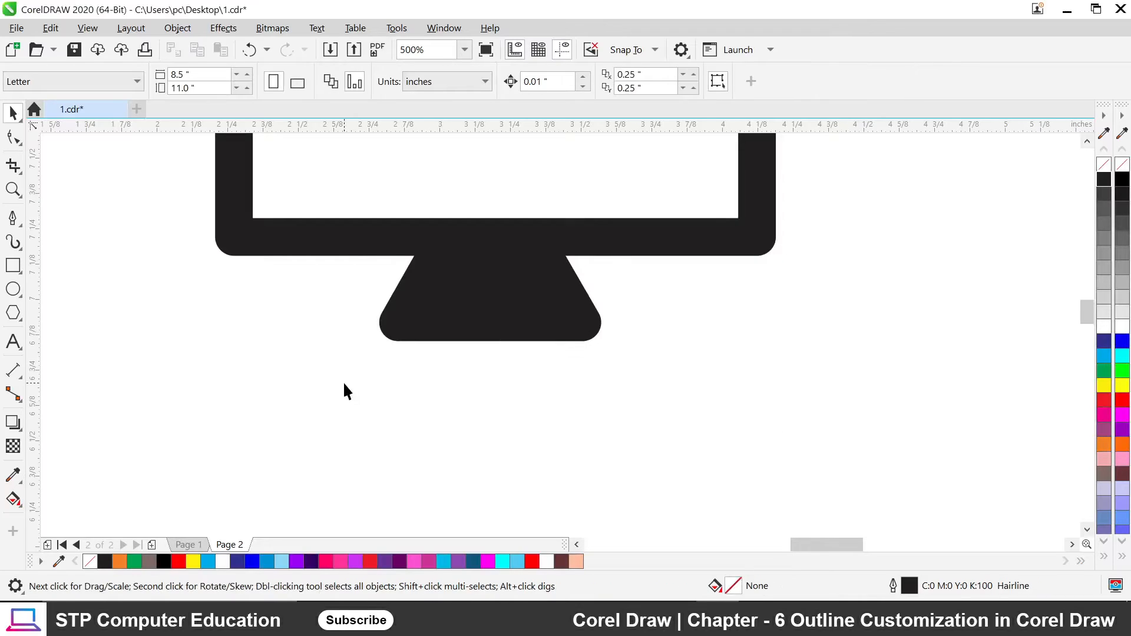
pyautogui.scroll(-3, 371, 388)
pyautogui.scroll(5, 383, 366)
pyautogui.click(465, 403)
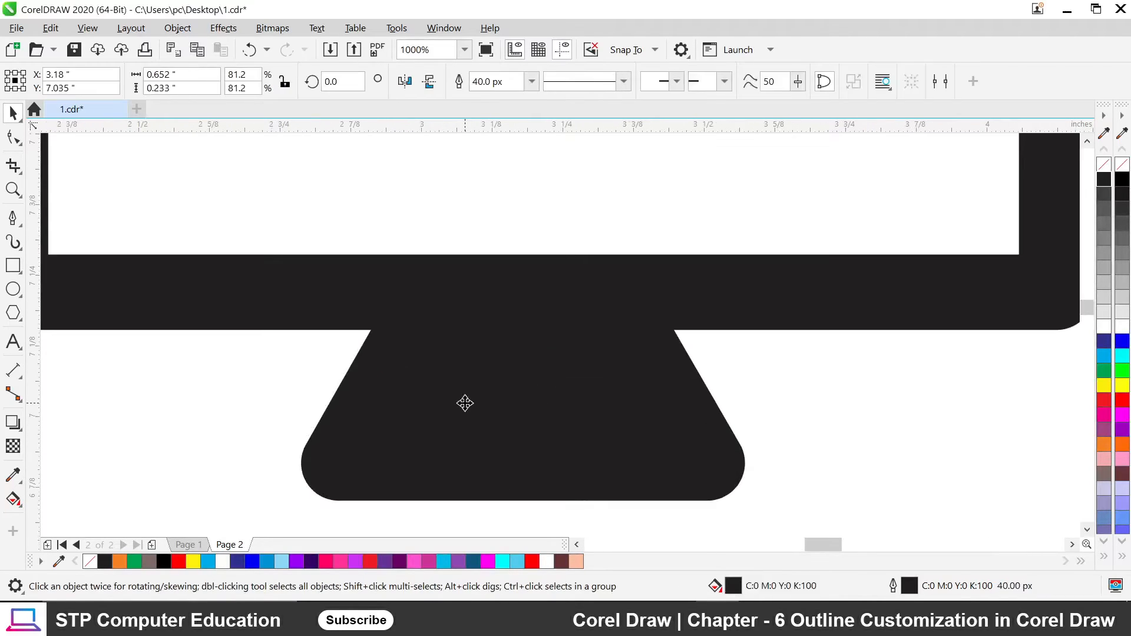
pyautogui.moveTo(521, 466); pyautogui.dragTo(521, 433)
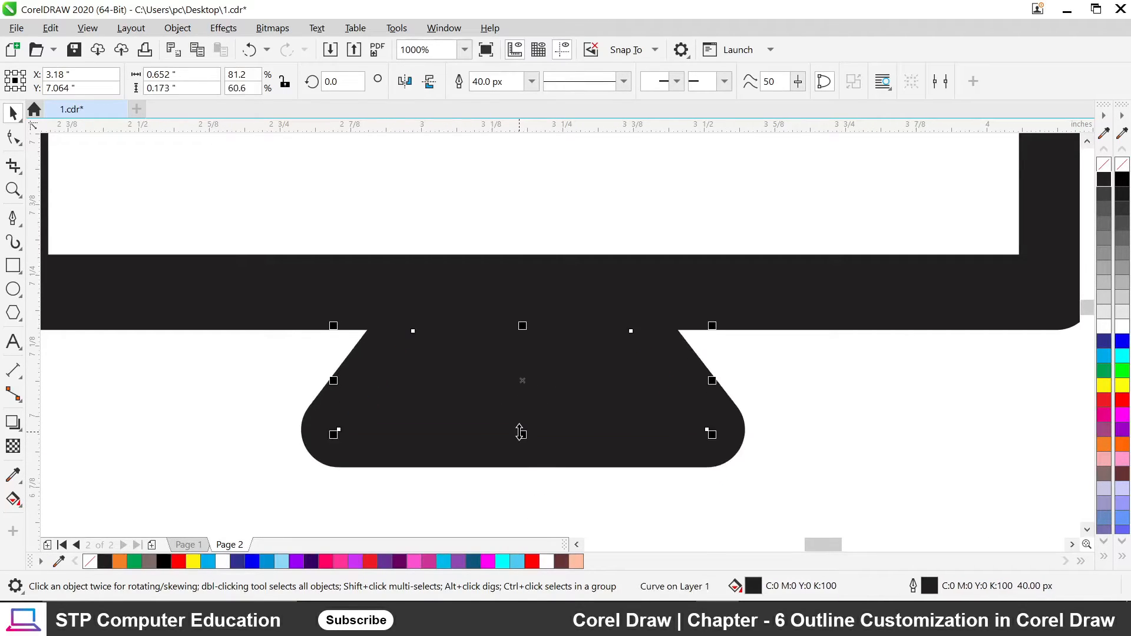
pyautogui.click(584, 511)
pyautogui.scroll(-6, 582, 353)
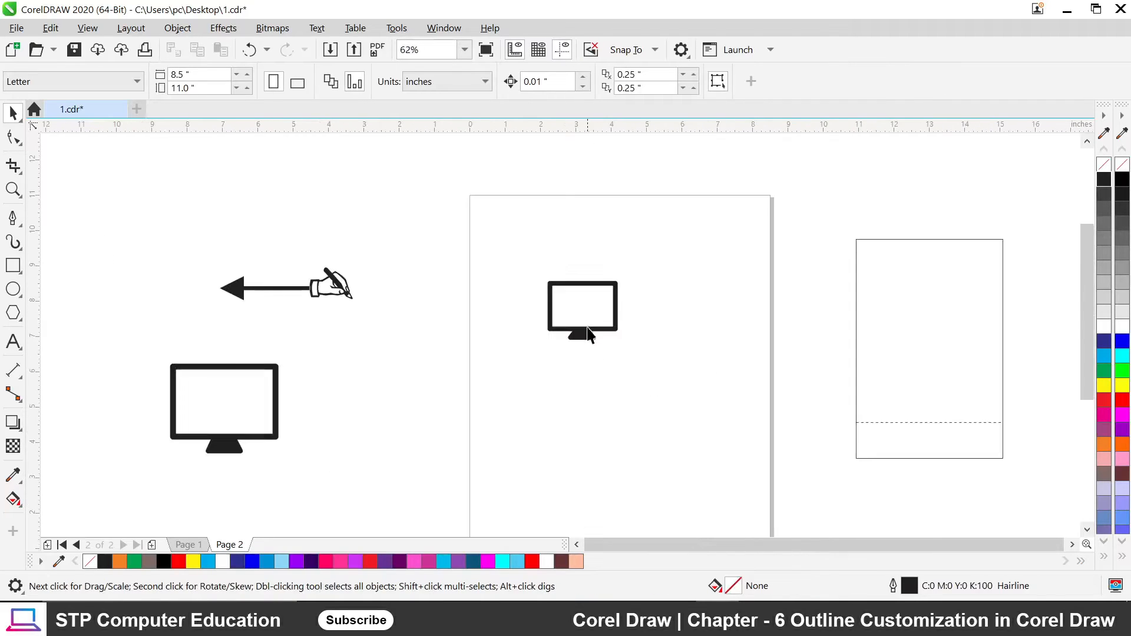
pyautogui.scroll(3, 592, 306)
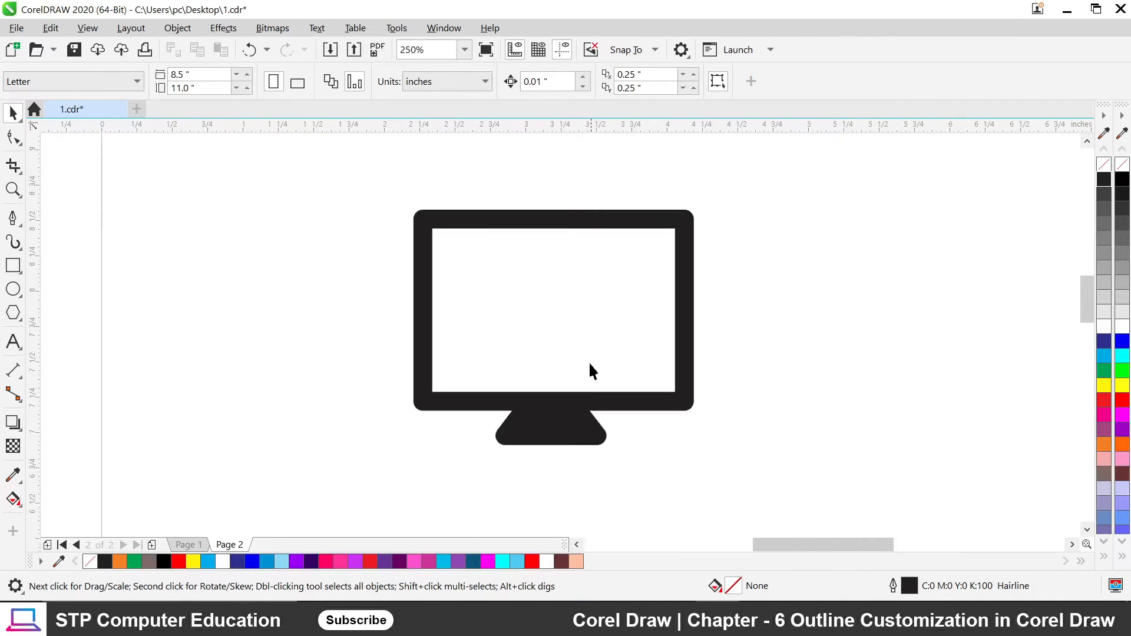
pyautogui.click(566, 441)
pyautogui.moveTo(552, 441); pyautogui.dragTo(552, 450)
pyautogui.click(554, 470)
pyautogui.scroll(-2, 560, 394)
pyautogui.scroll(-1, 587, 423)
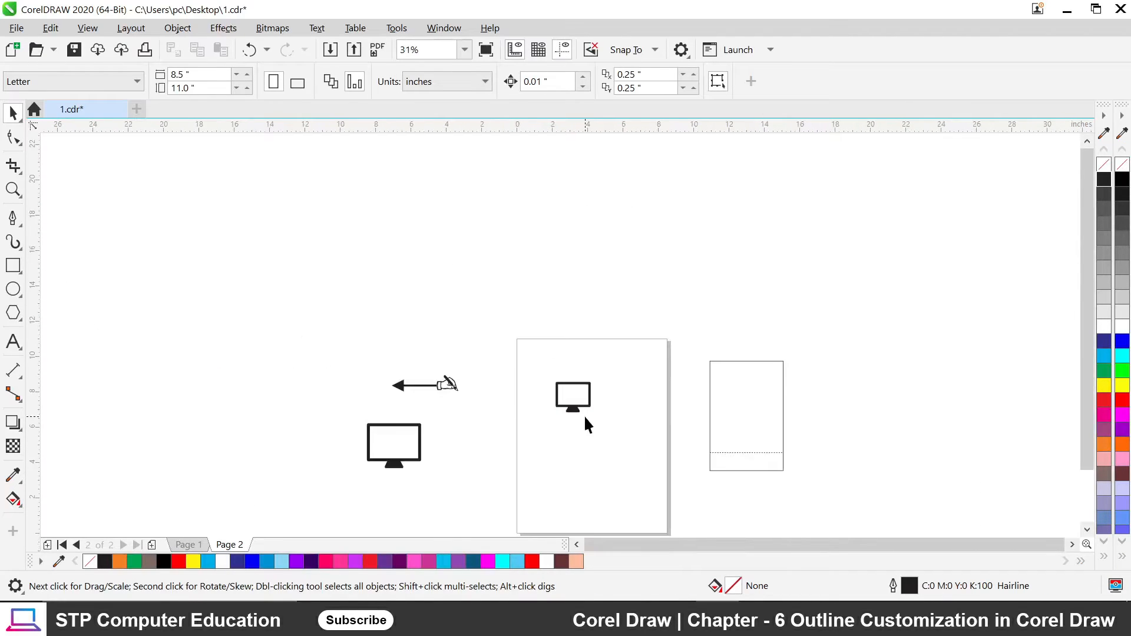
pyautogui.scroll(1, 584, 420)
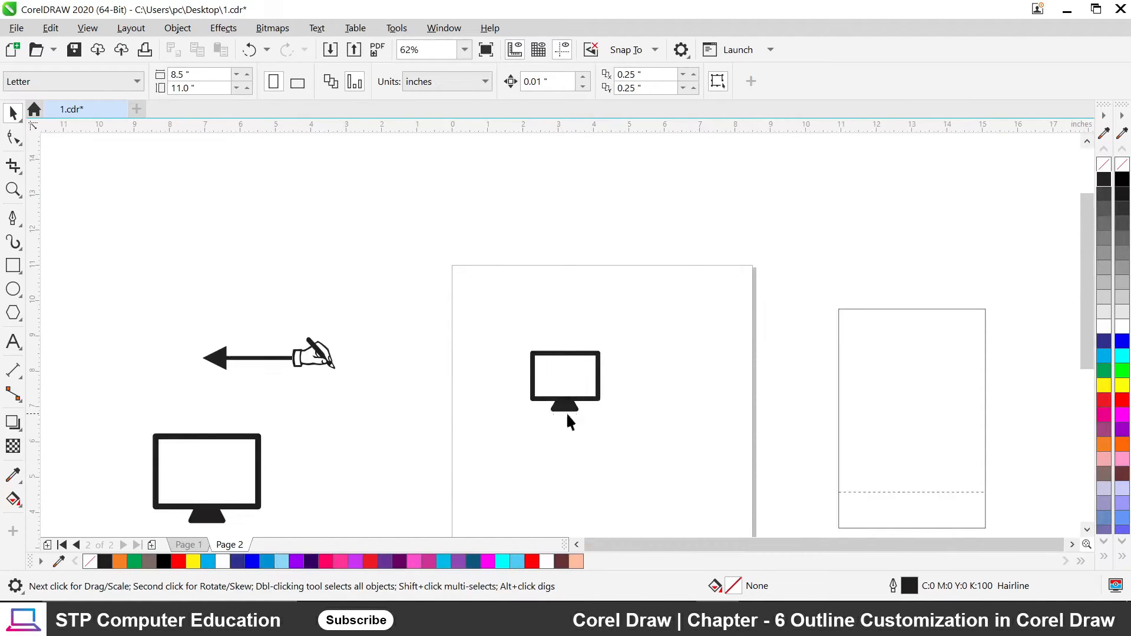
pyautogui.scroll(3, 595, 386)
pyautogui.scroll(-1, 514, 295)
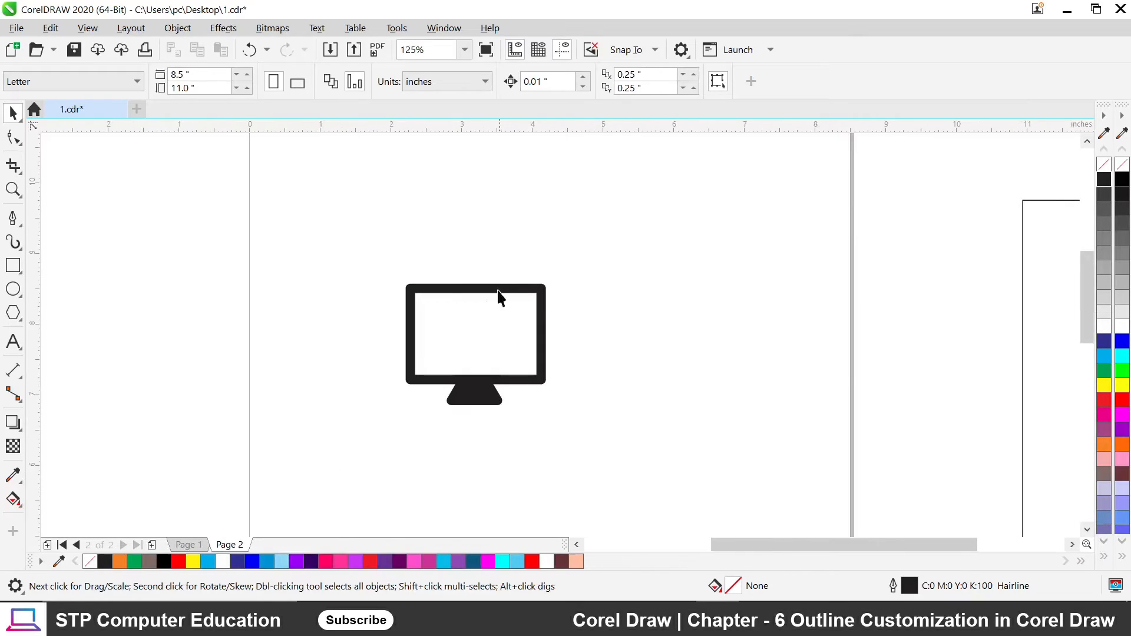
pyautogui.scroll(-2, 471, 329)
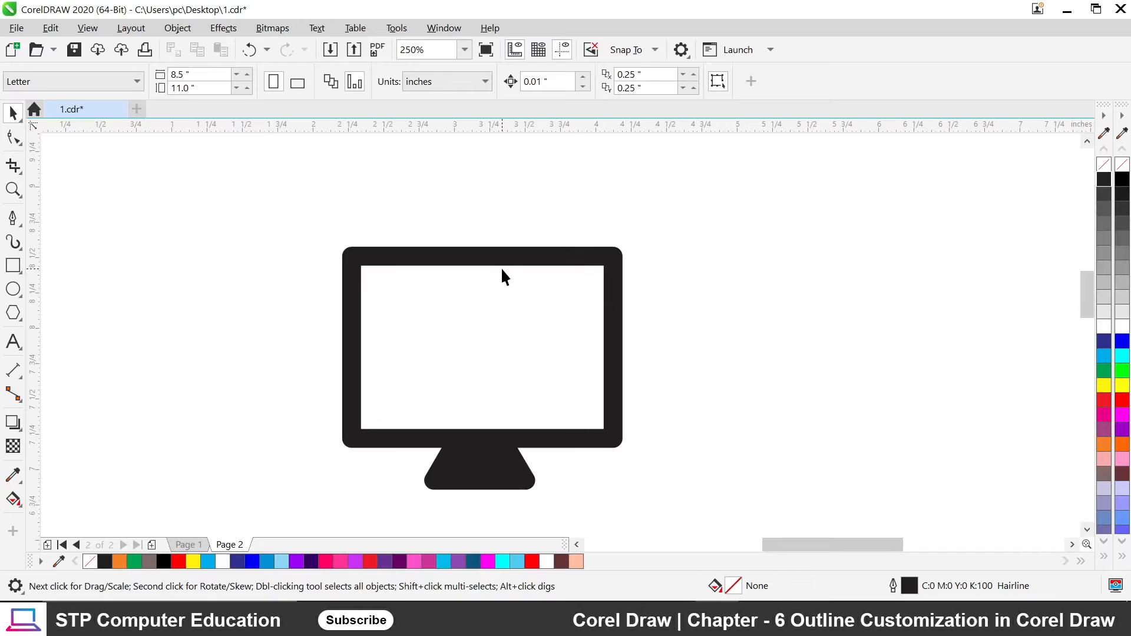
pyautogui.scroll(-1, 402, 198)
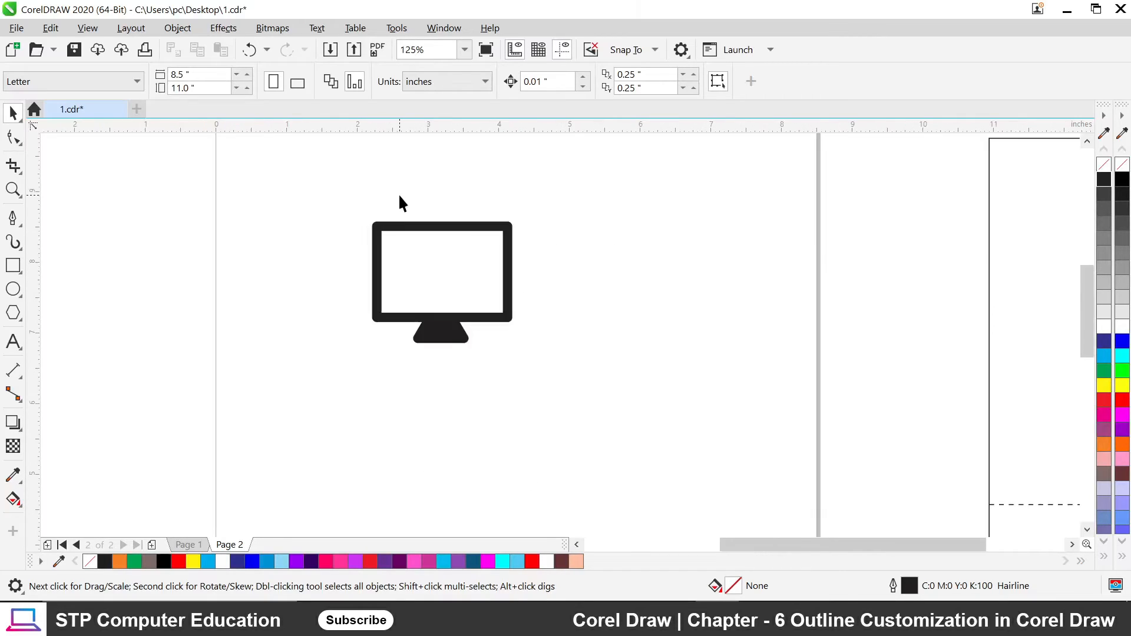
pyautogui.scroll(1, 513, 241)
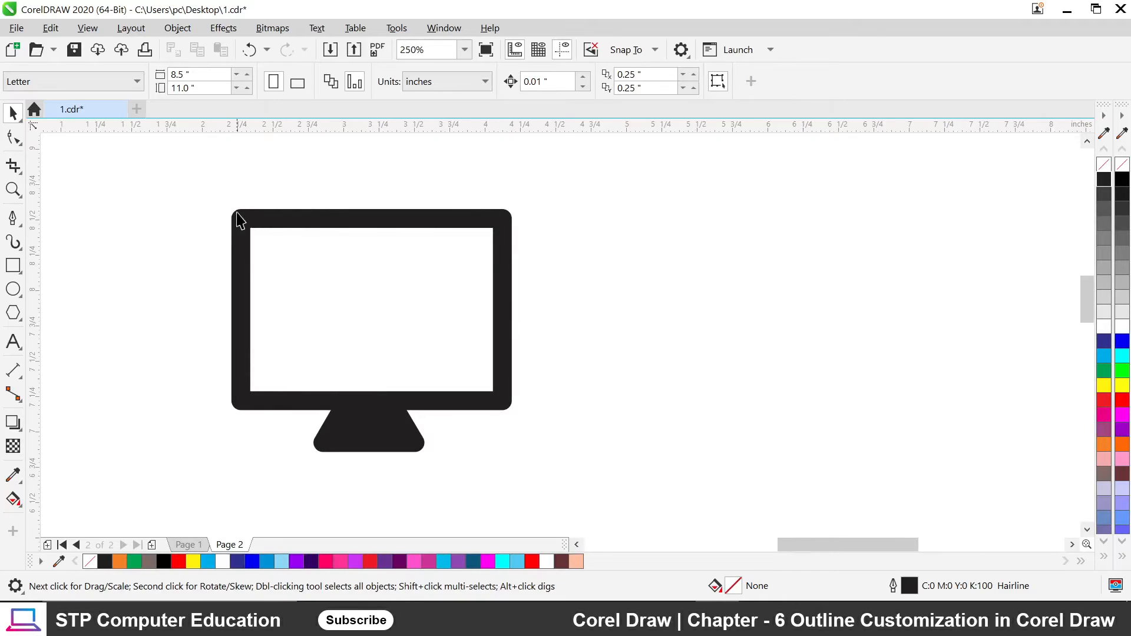
# Draw a square-cornered rectangle about 1.608 by 1.025 inches right of the monitor icon.
pyautogui.click(13, 265)
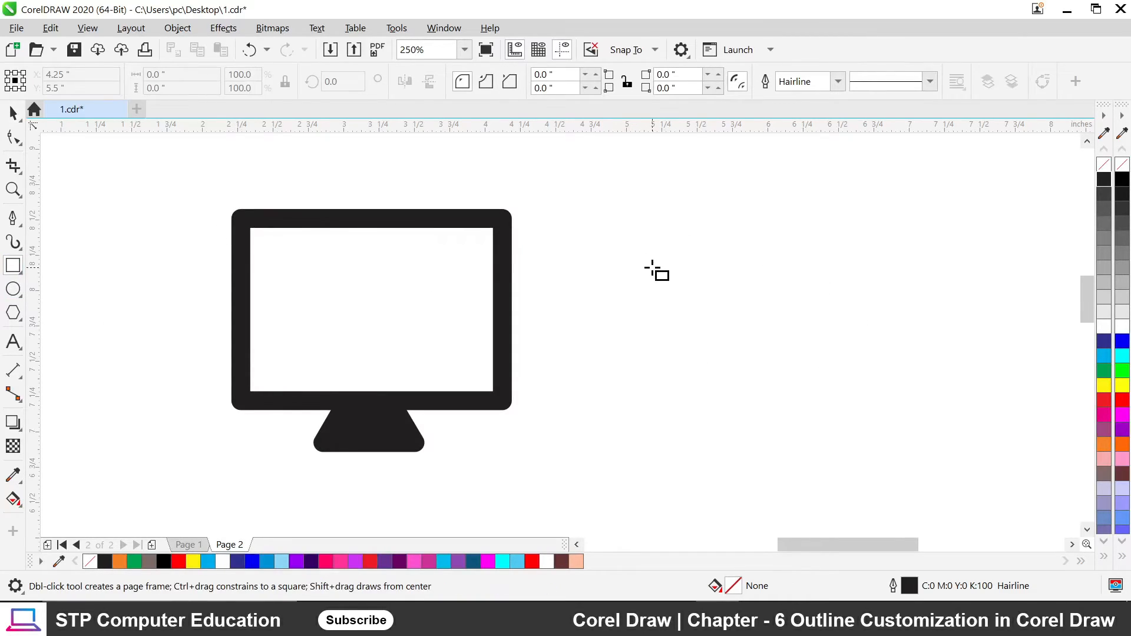
pyautogui.moveTo(604, 241); pyautogui.dragTo(832, 386)
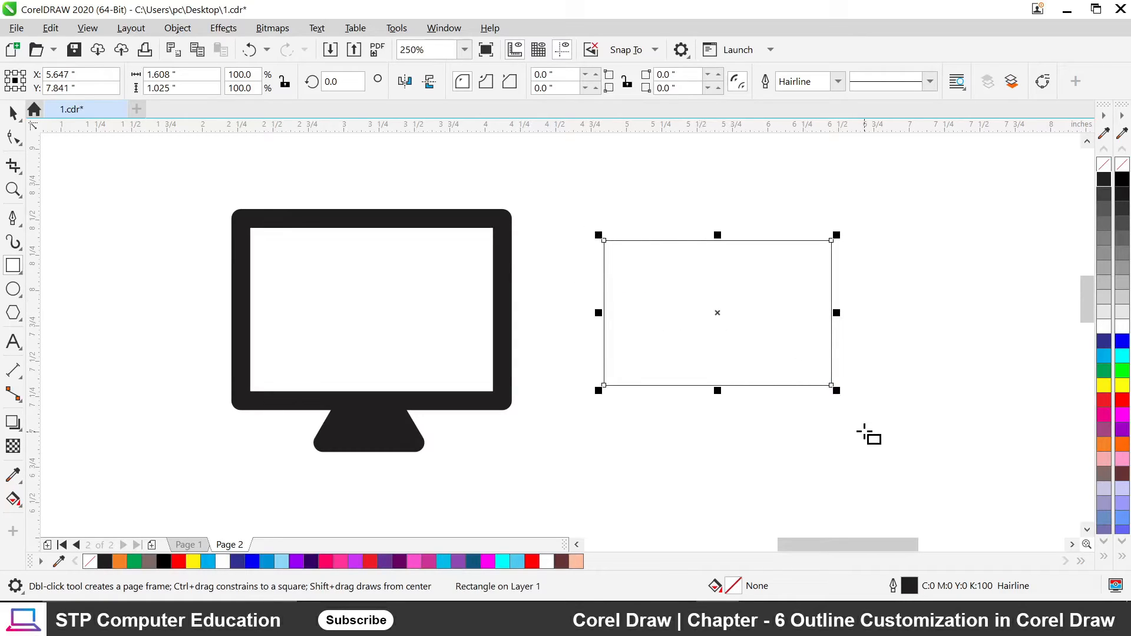
pyautogui.scroll(1, 608, 241)
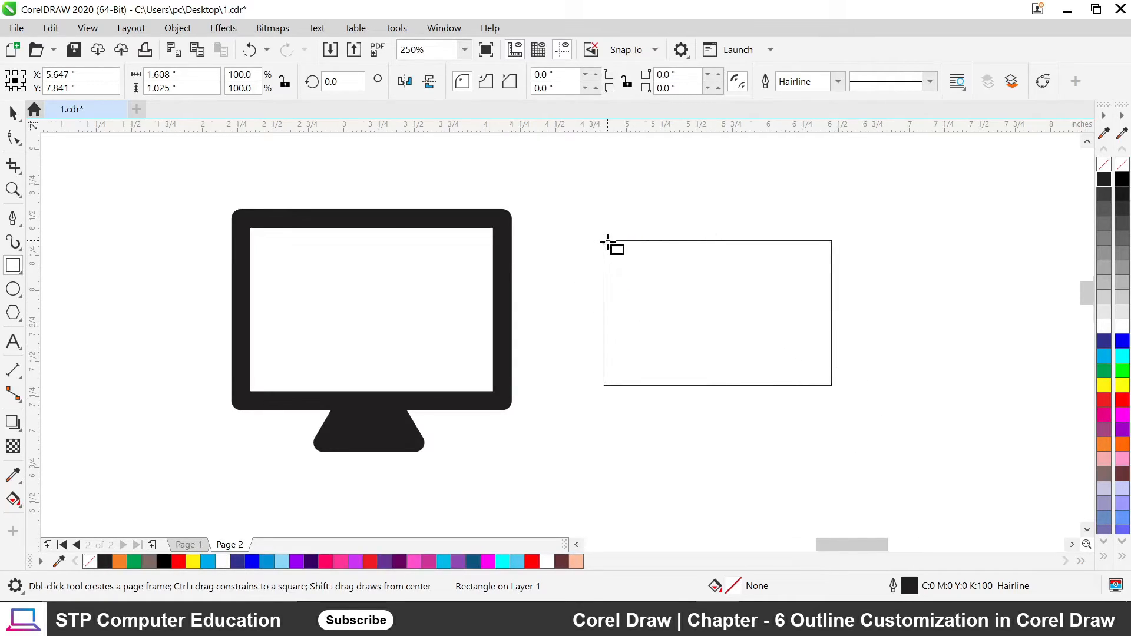
pyautogui.scroll(3, 607, 242)
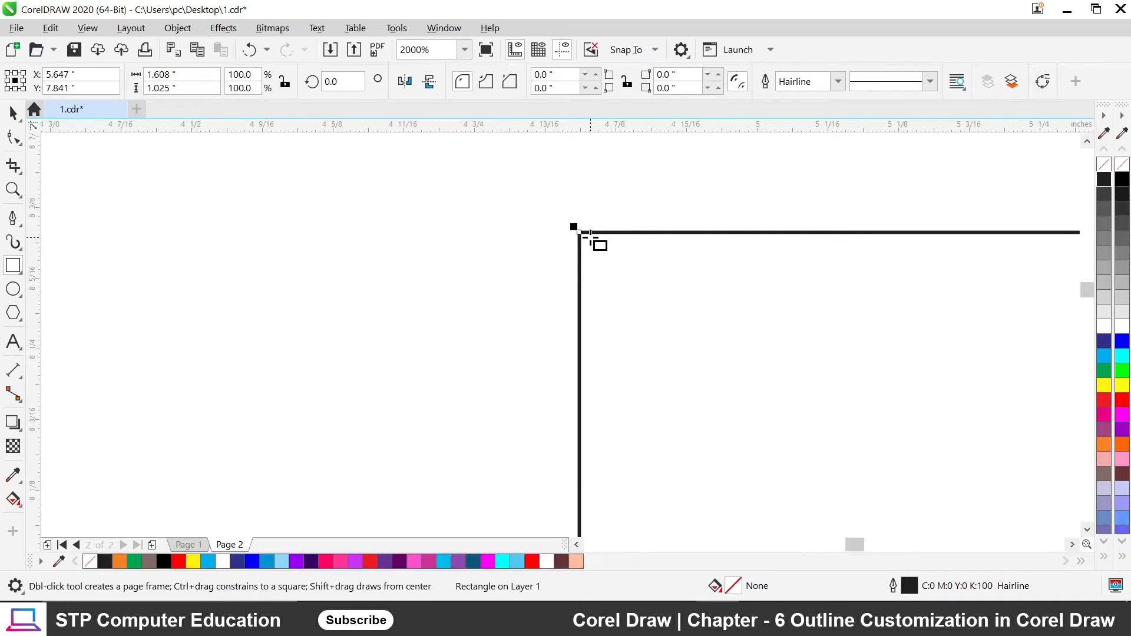
pyautogui.scroll(-3, 590, 233)
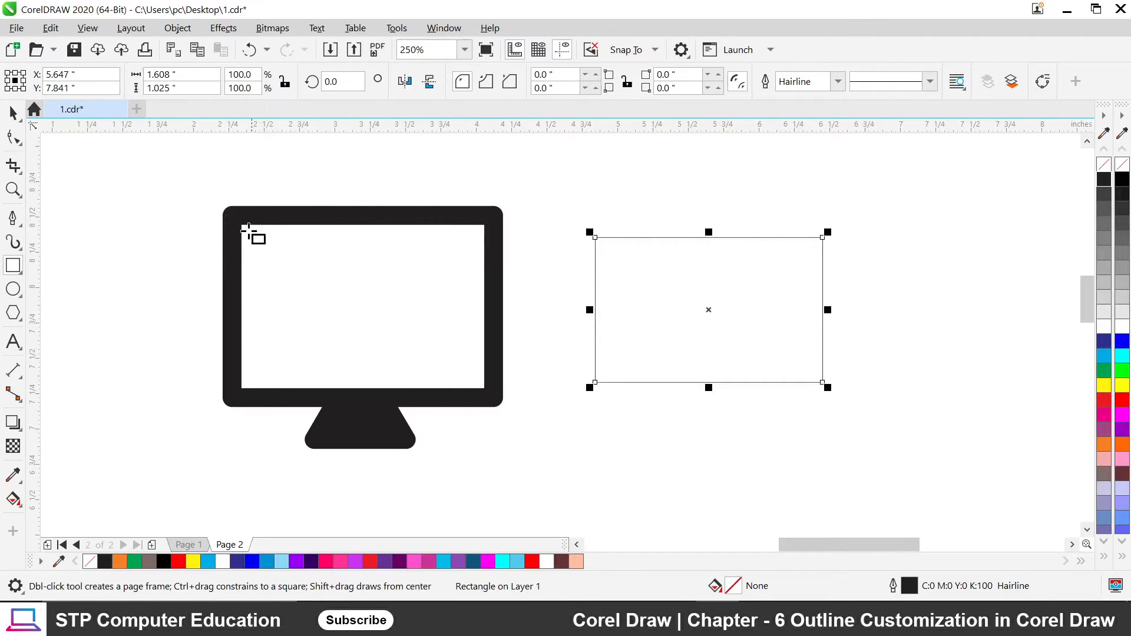
pyautogui.scroll(4, 599, 238)
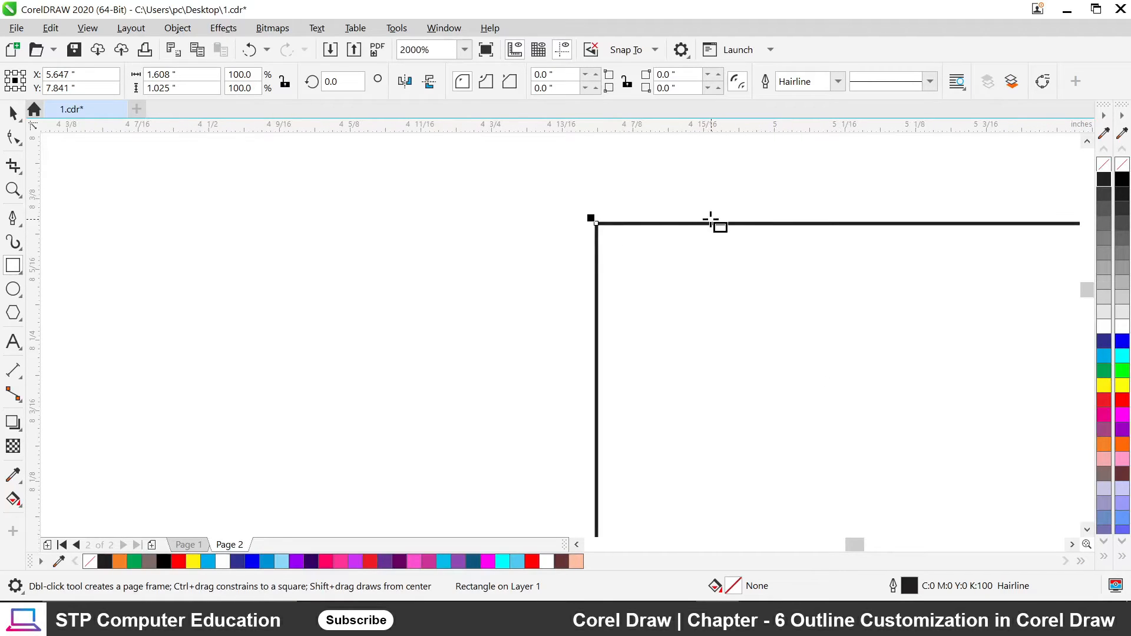
pyautogui.scroll(-4, 517, 203)
pyautogui.scroll(1, 538, 216)
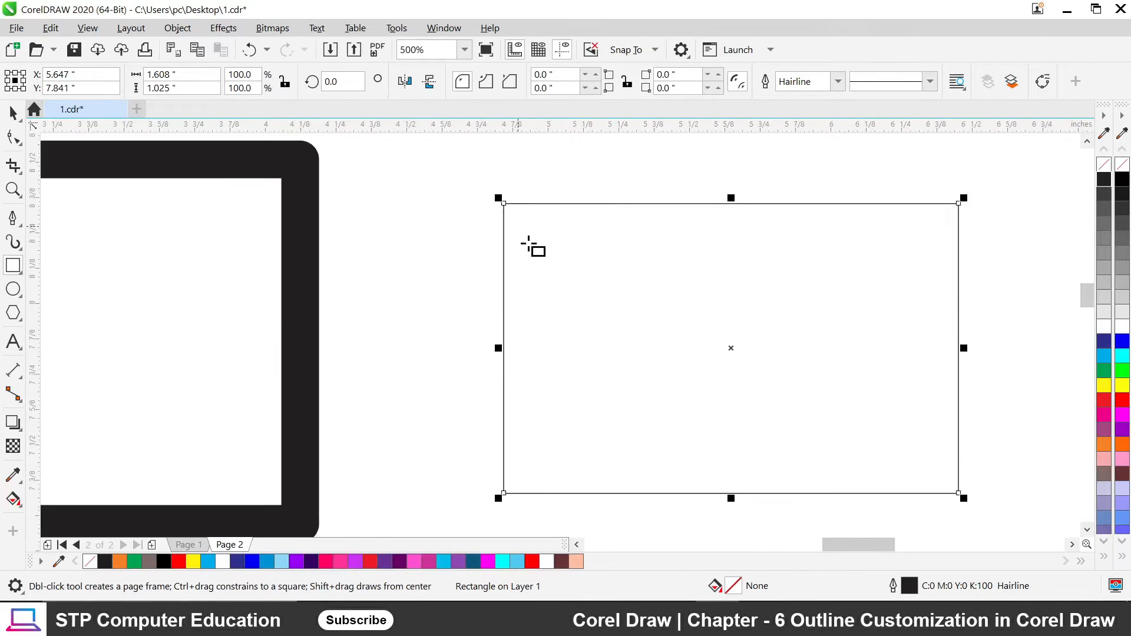
pyautogui.scroll(-1, 558, 248)
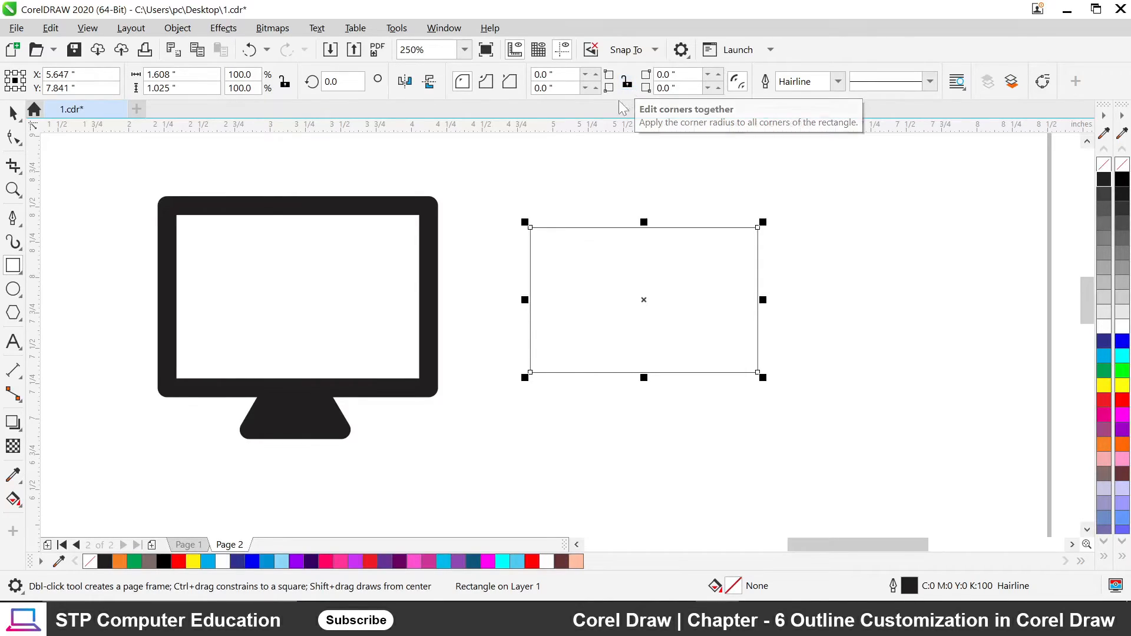
# Try top-left corner radii of 25, 0.5" and 0.2" on the rectangle.
pyautogui.click(539, 74)
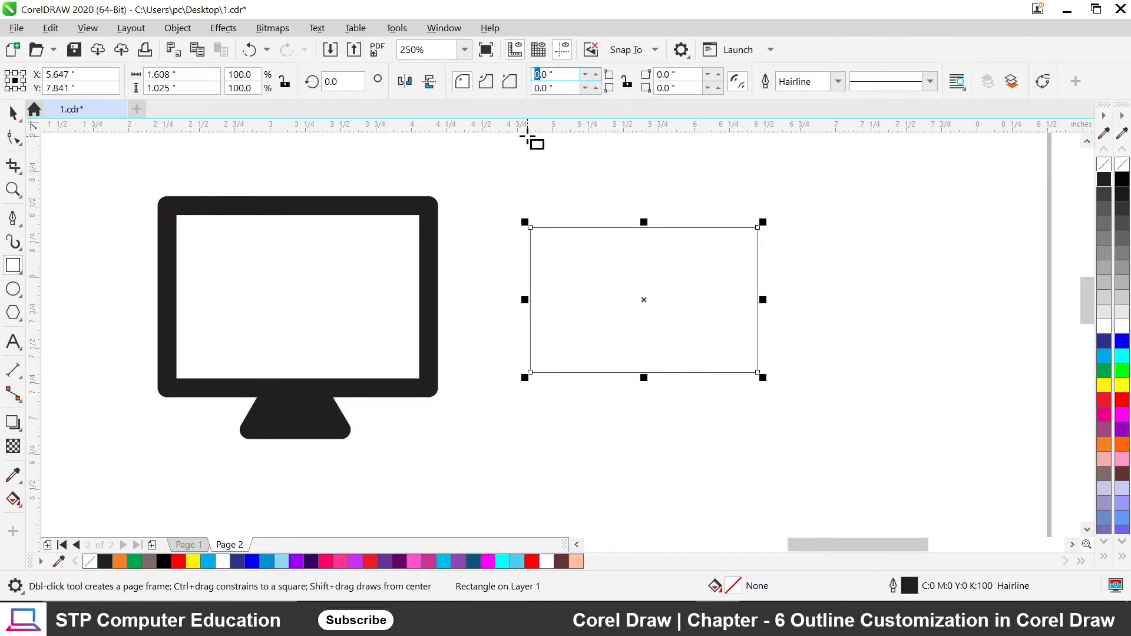
pyautogui.write('25')
pyautogui.press('Return')
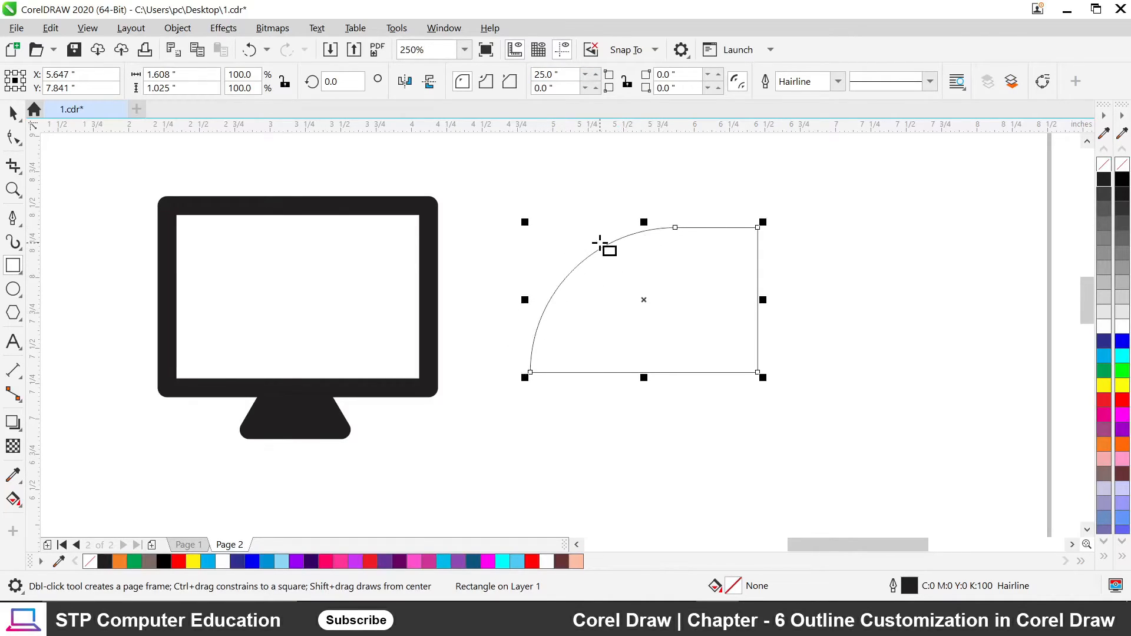
pyautogui.doubleClick(536, 75)
pyautogui.write('5')
pyautogui.click(511, 81)
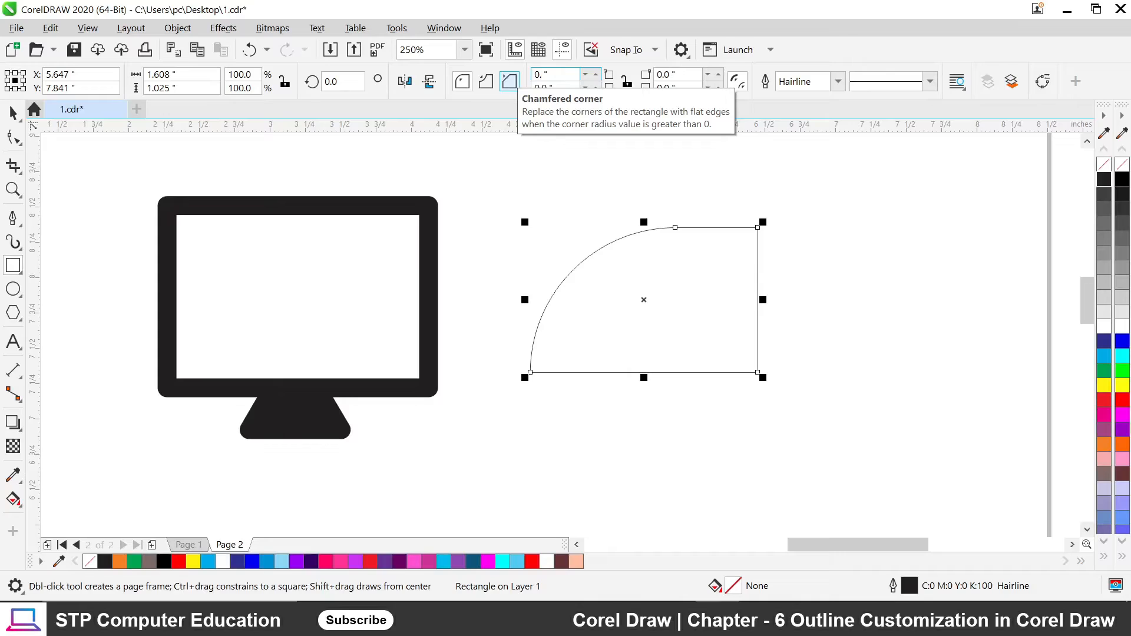
pyautogui.press('Return')
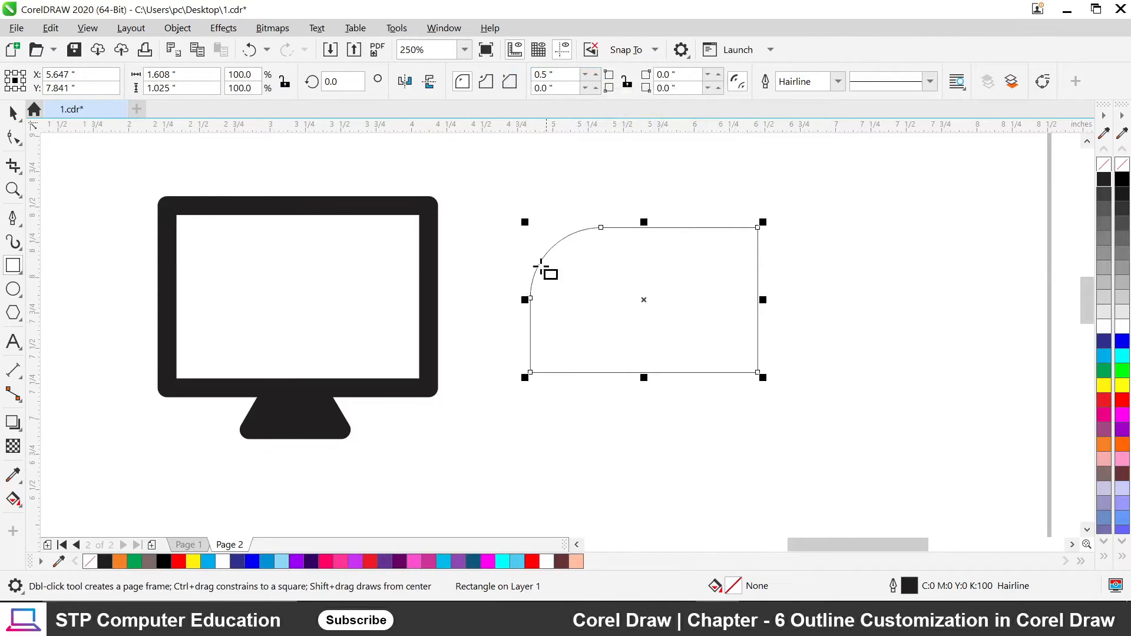
pyautogui.press('Delete')
pyautogui.write('2')
pyautogui.press('Return')
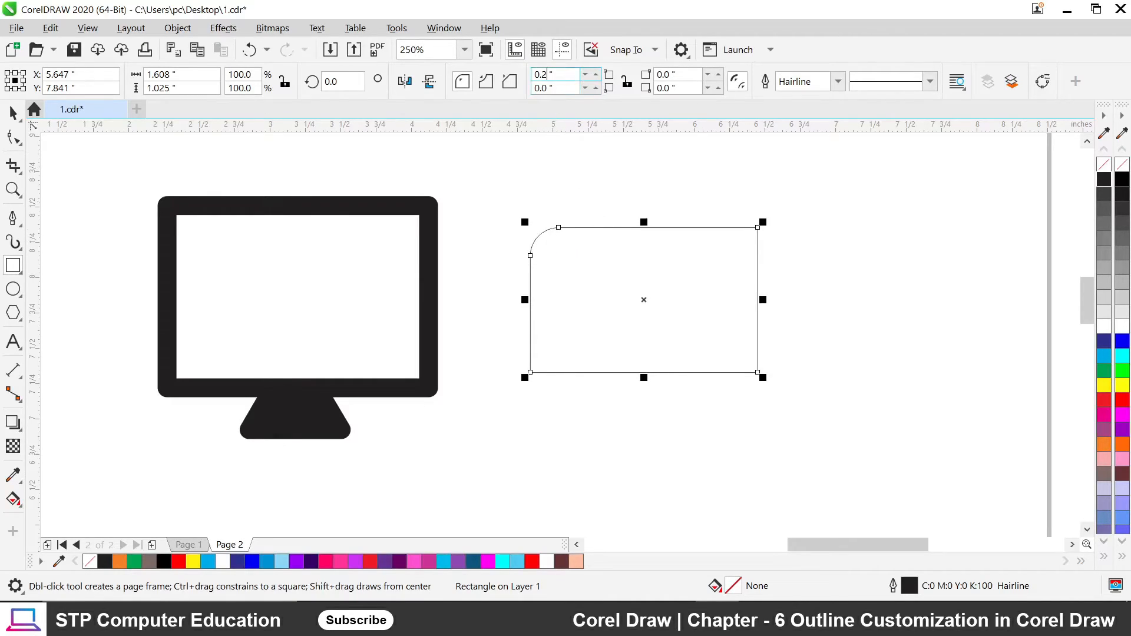
# Settle the top-left corner radius at 0.08" after testing 0.1" and 0.01".
pyautogui.press('BackSpace')
pyautogui.write('1')
pyautogui.press('Return')
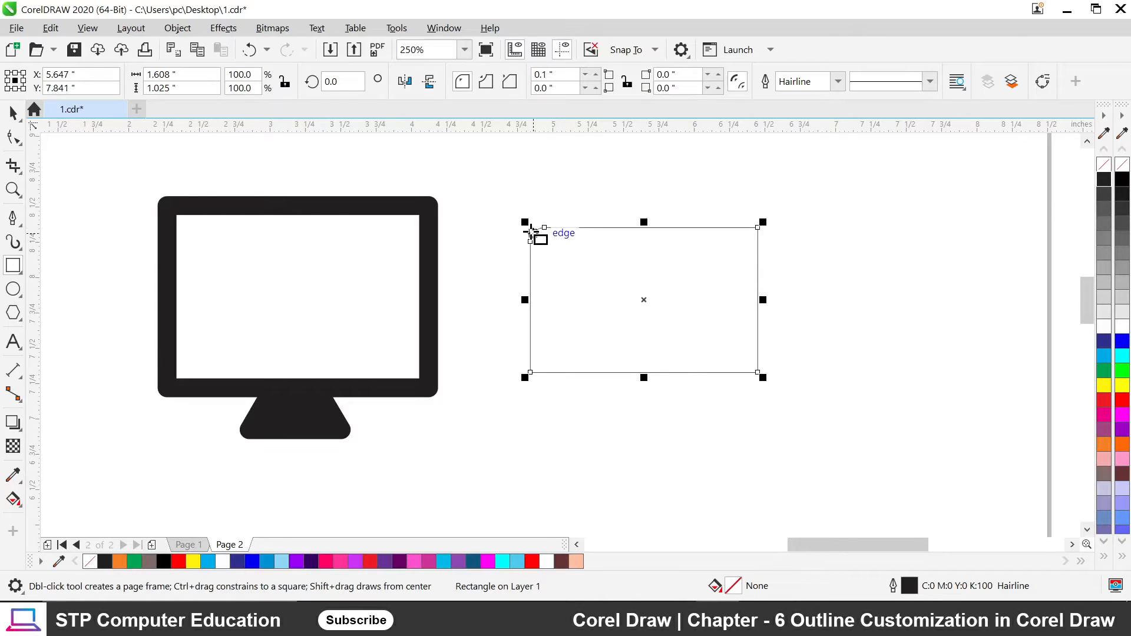
pyautogui.scroll(5, 549, 234)
pyautogui.scroll(-3, 537, 236)
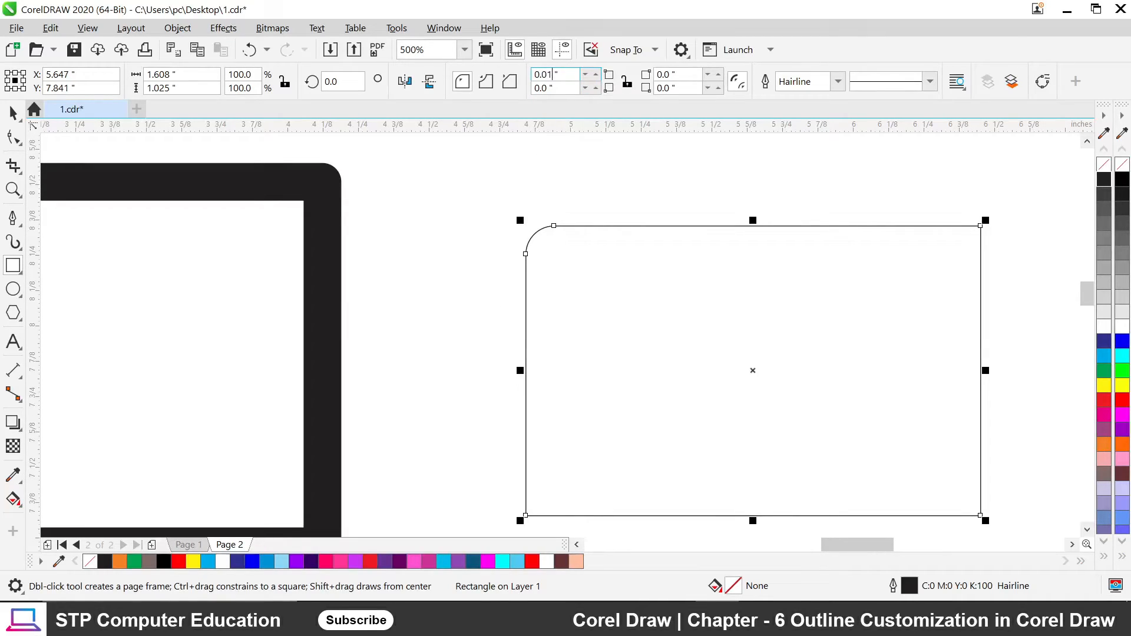
pyautogui.press('Return')
pyautogui.scroll(6, 526, 233)
pyautogui.scroll(2, 506, 141)
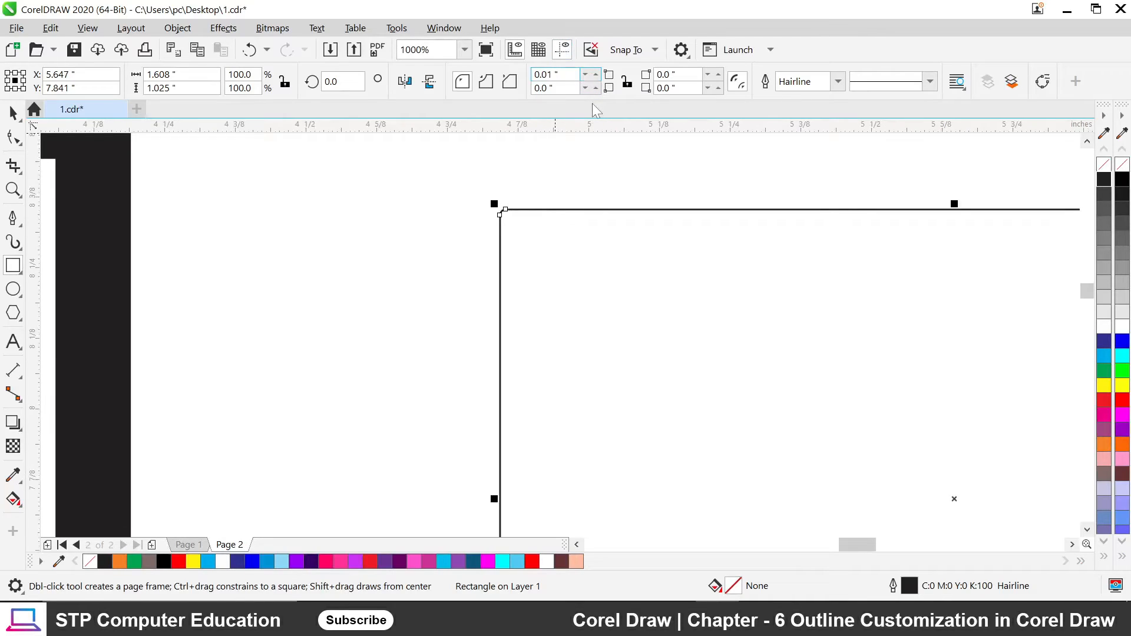
pyautogui.press('BackSpace')
pyautogui.write('9')
pyautogui.press('Return')
pyautogui.scroll(2, 514, 232)
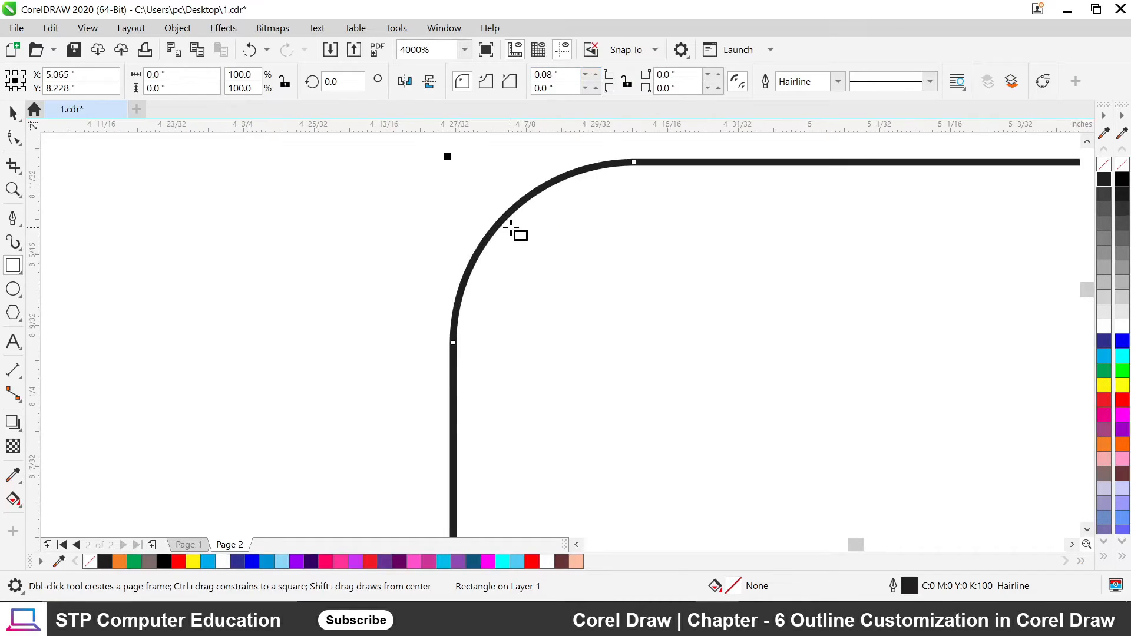
pyautogui.scroll(-3, 515, 232)
pyautogui.scroll(1, 510, 280)
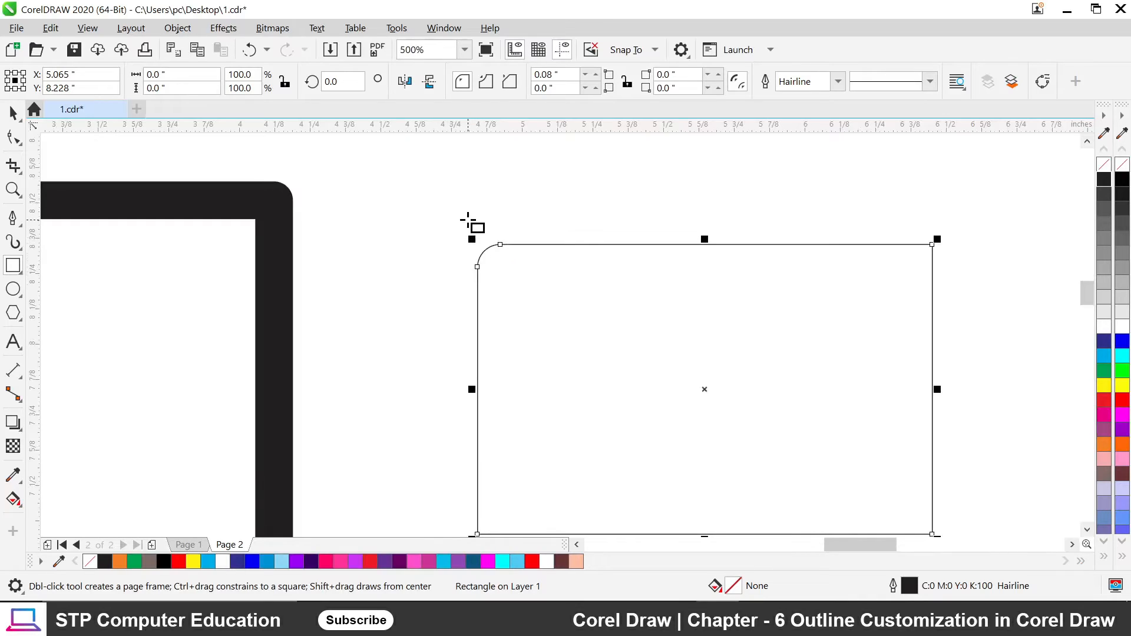
pyautogui.scroll(-1, 479, 213)
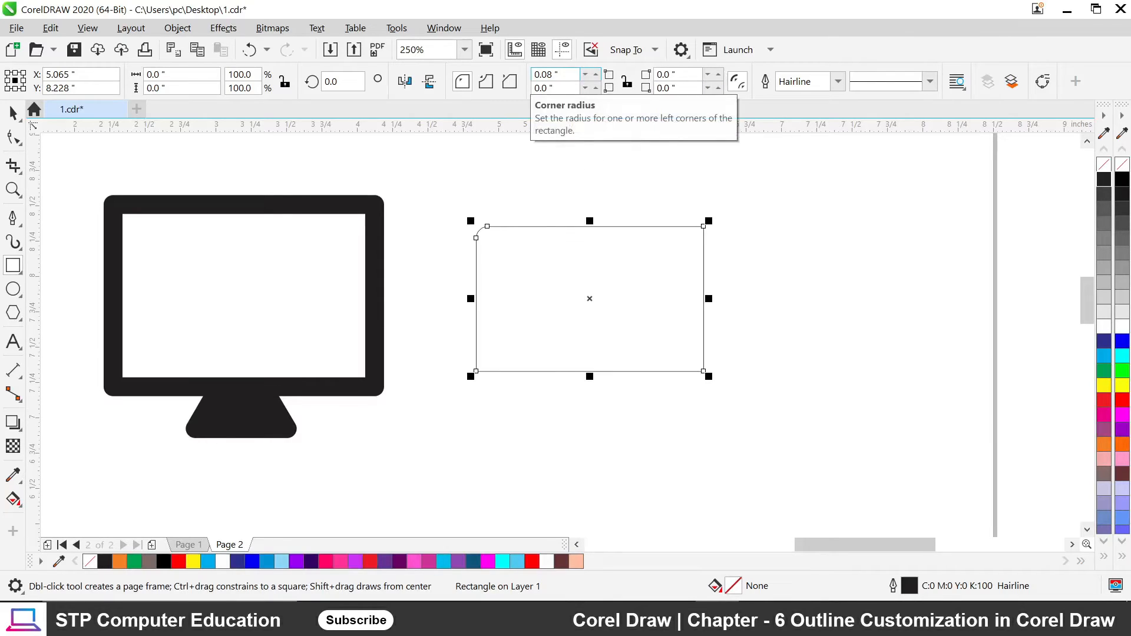
# Link the corner radii and round all four rectangle corners at about 0.08".
pyautogui.doubleClick(545, 75)
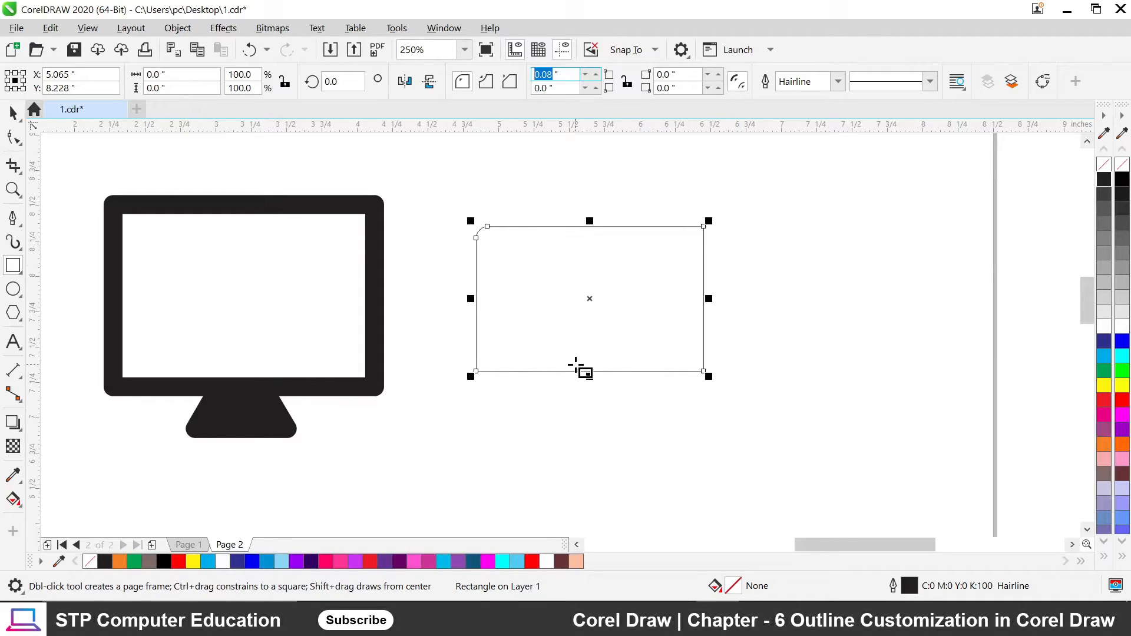
pyautogui.click(627, 84)
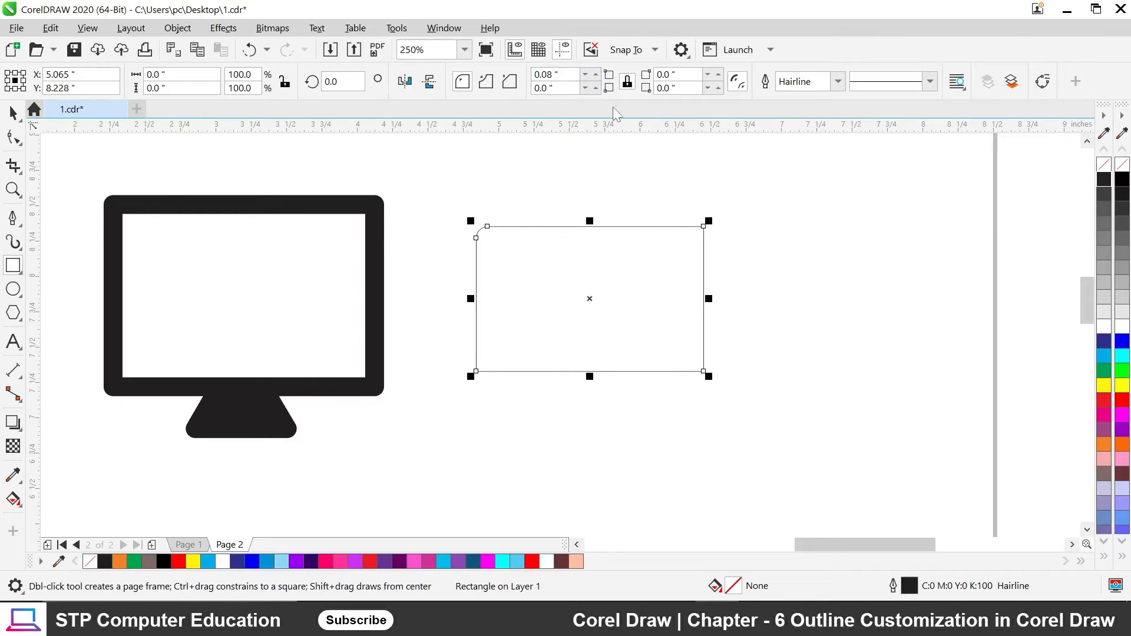
pyautogui.click(515, 83)
pyautogui.click(547, 88)
pyautogui.write('8')
pyautogui.press('Return')
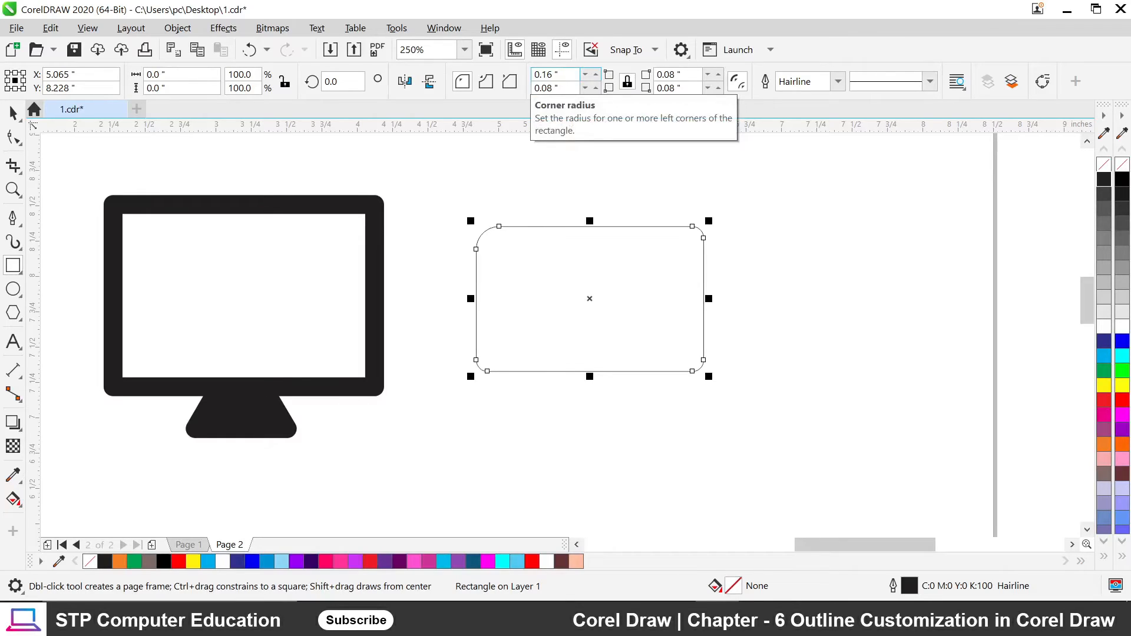
pyautogui.click(552, 75)
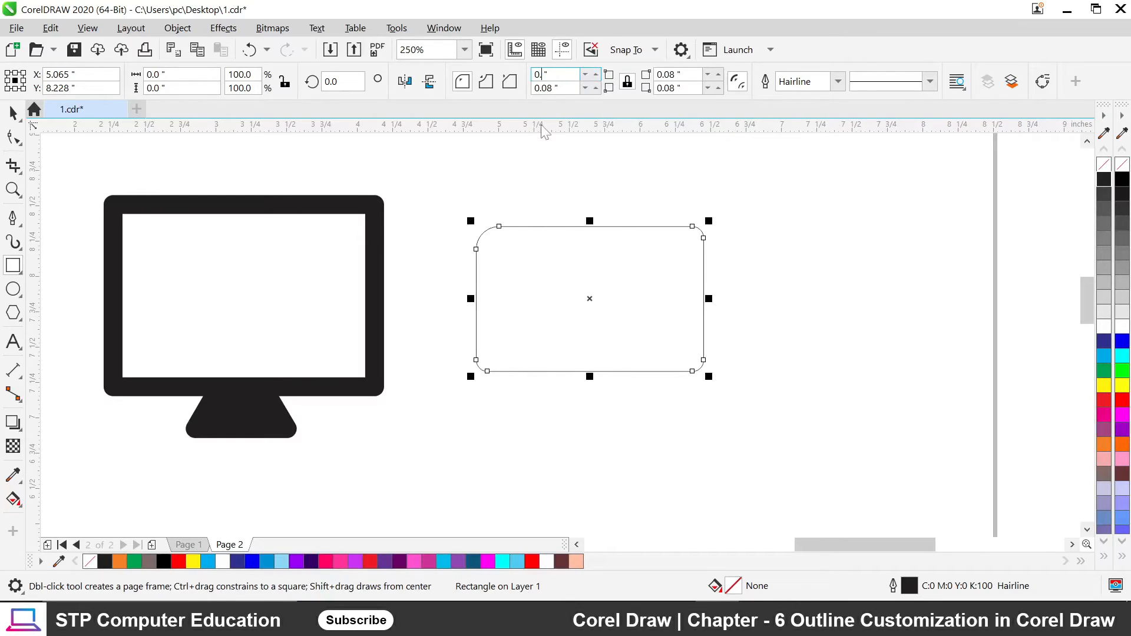
pyautogui.click(626, 82)
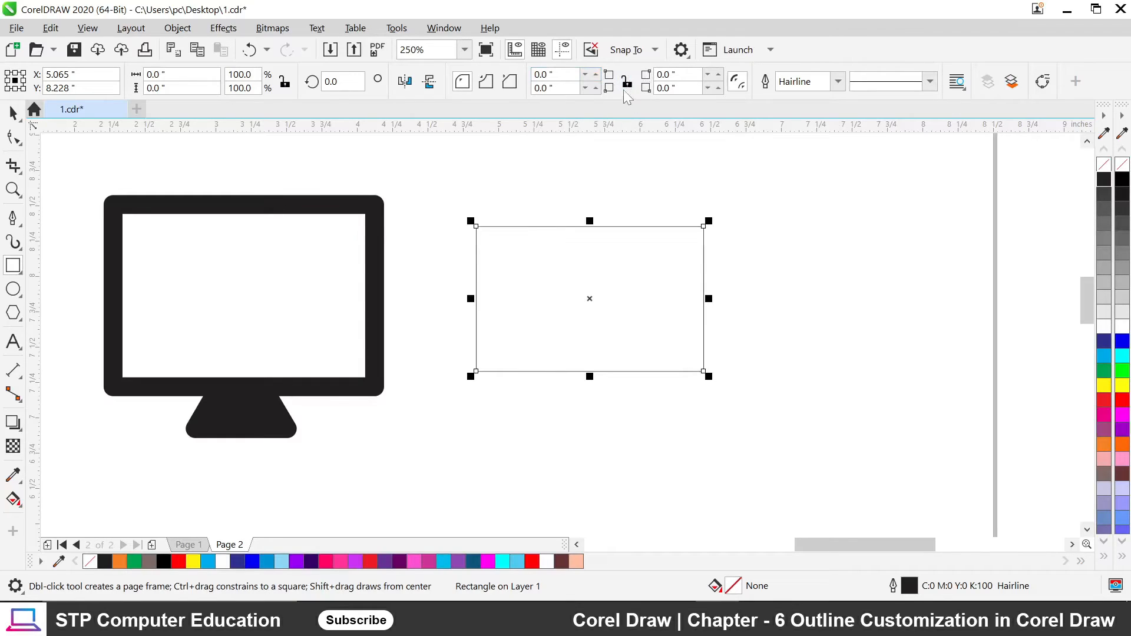
pyautogui.click(628, 83)
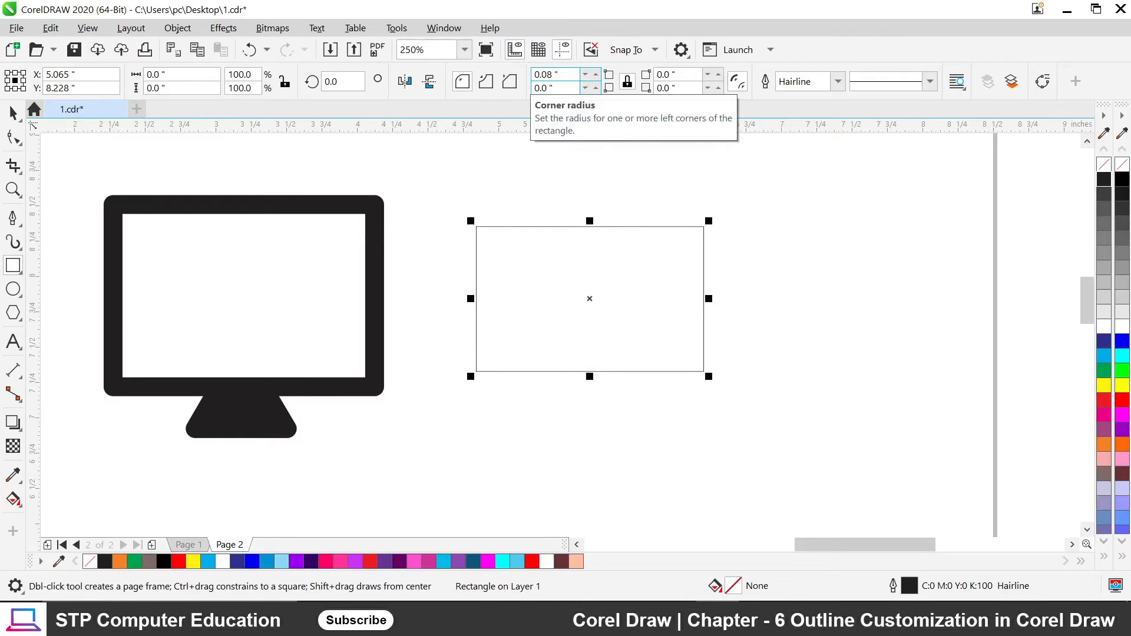
pyautogui.press('Return')
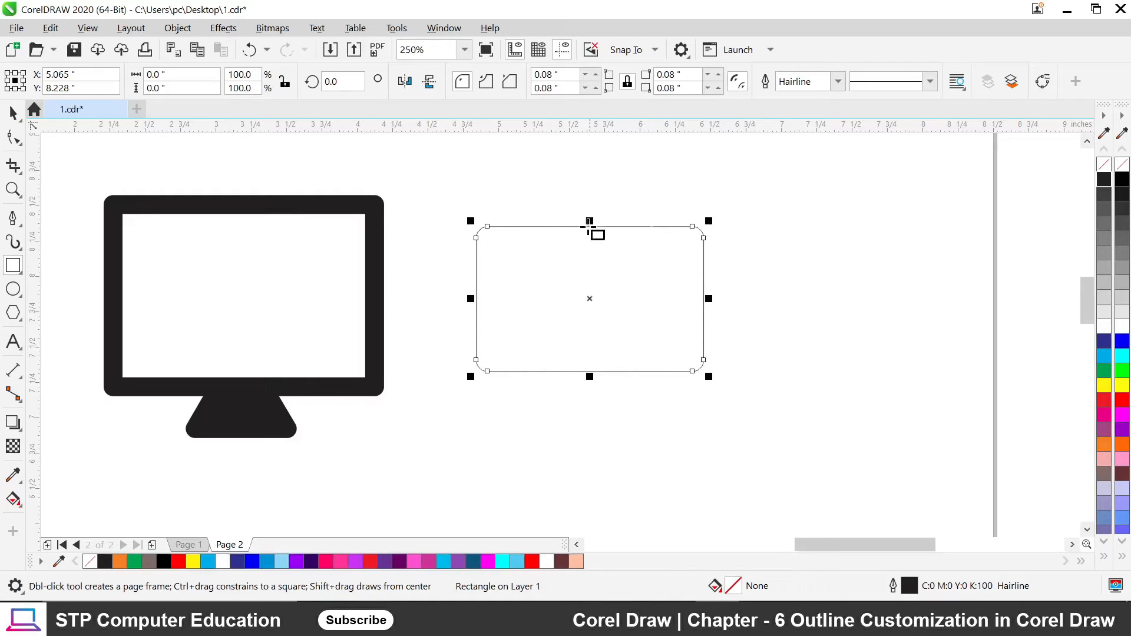
# Stretch the rounded rectangle upward to a height of 1.089".
pyautogui.moveTo(590, 221); pyautogui.dragTo(589, 212)
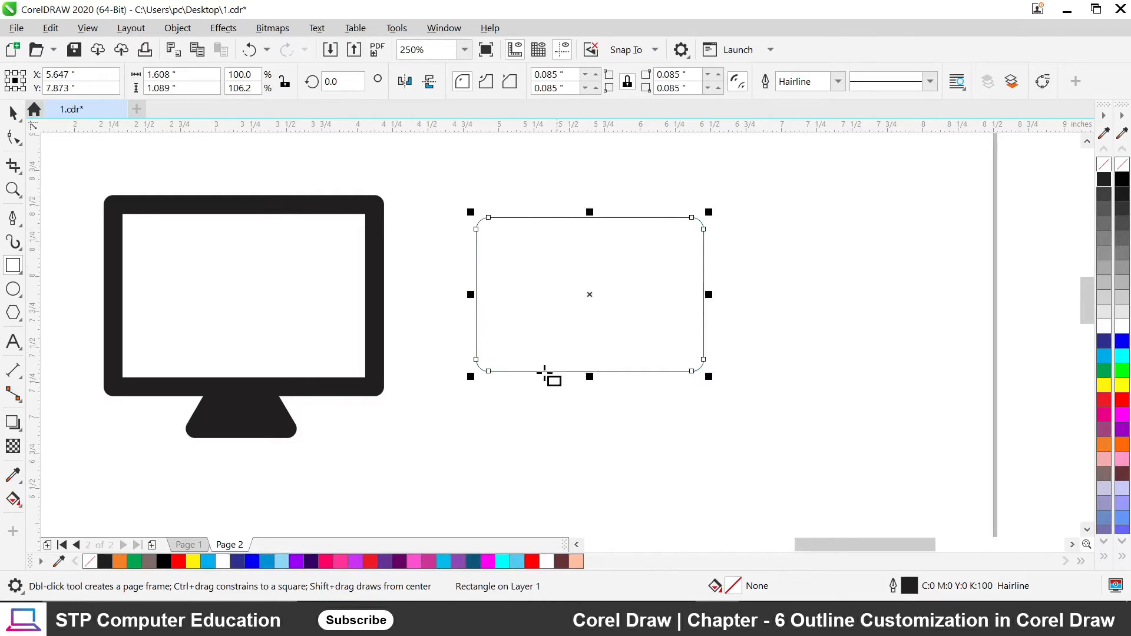
pyautogui.scroll(2, 700, 228)
pyautogui.scroll(-2, 700, 228)
pyautogui.click(20, 271)
# Draw a 1.413 by 0.867 inch square-cornered rectangle inside the rounded frame.
pyautogui.moveTo(488, 234); pyautogui.dragTo(504, 252)
pyautogui.moveTo(691, 348); pyautogui.dragTo(690, 357)
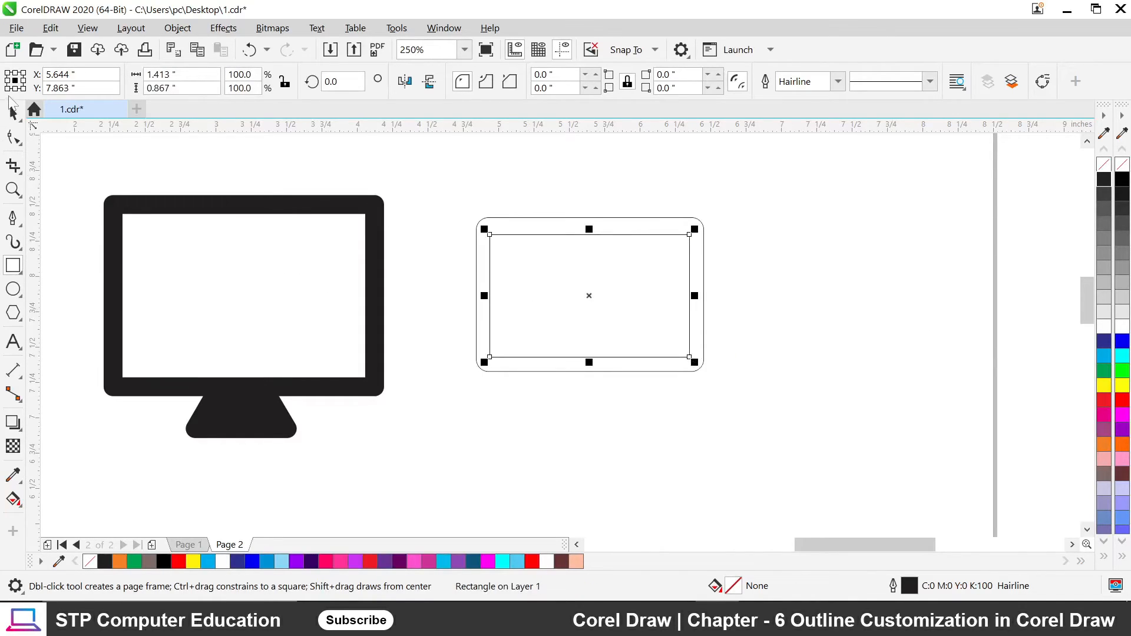
pyautogui.click(13, 112)
# Select the outer rounded frame and the inner screen rectangle in turn, ending on the inner one.
pyautogui.click(416, 203)
pyautogui.click(589, 217)
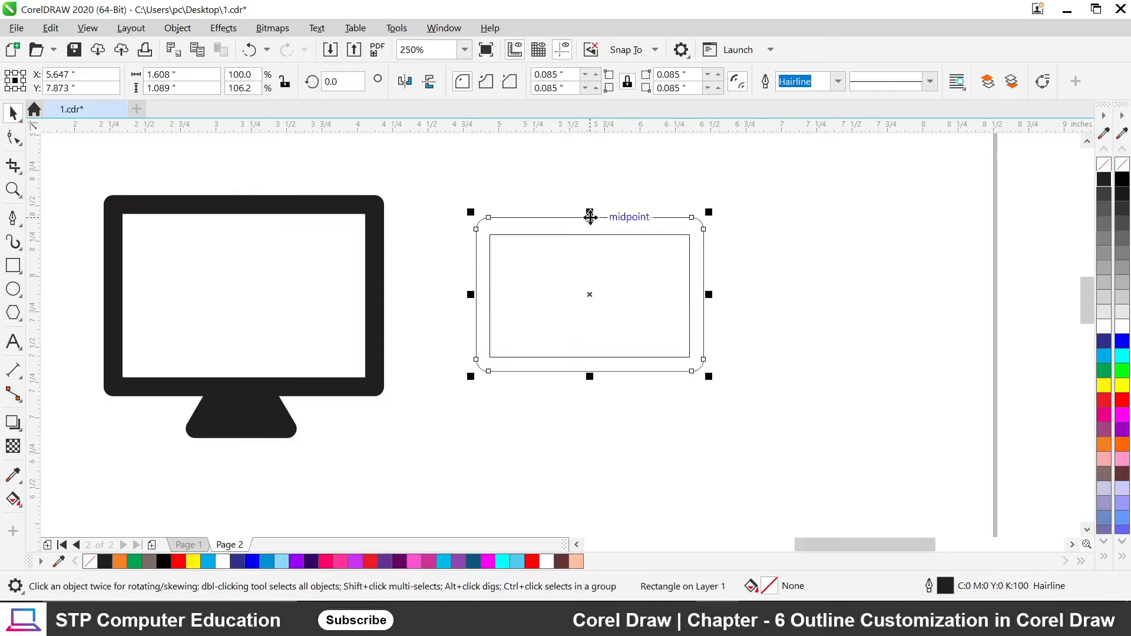
pyautogui.scroll(2, 589, 218)
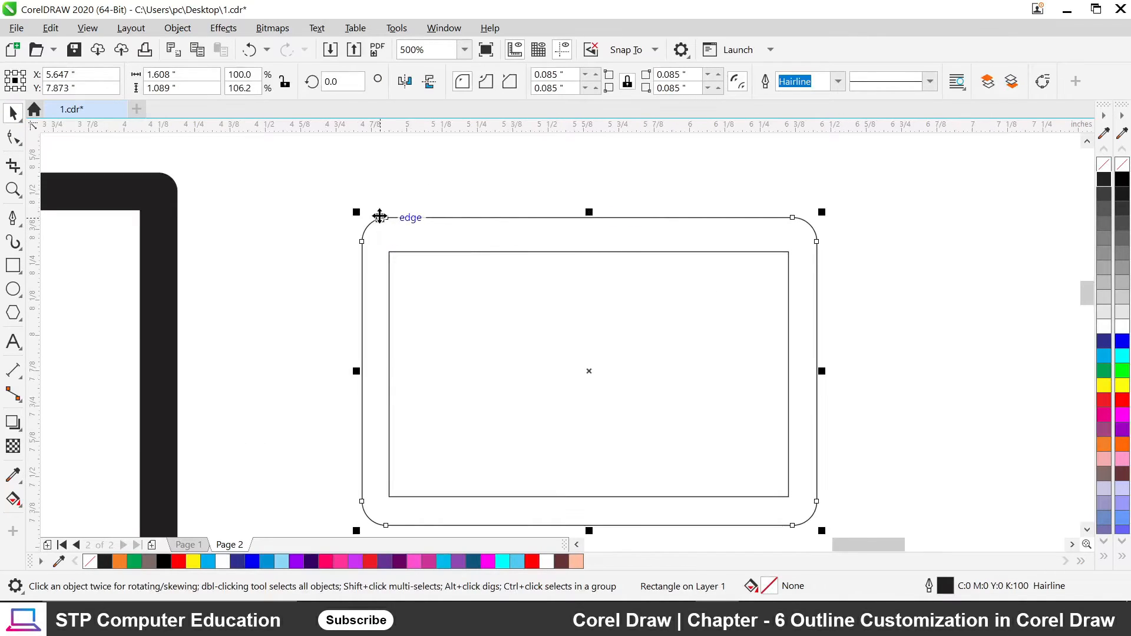
pyautogui.scroll(-2, 612, 297)
pyautogui.click(606, 275)
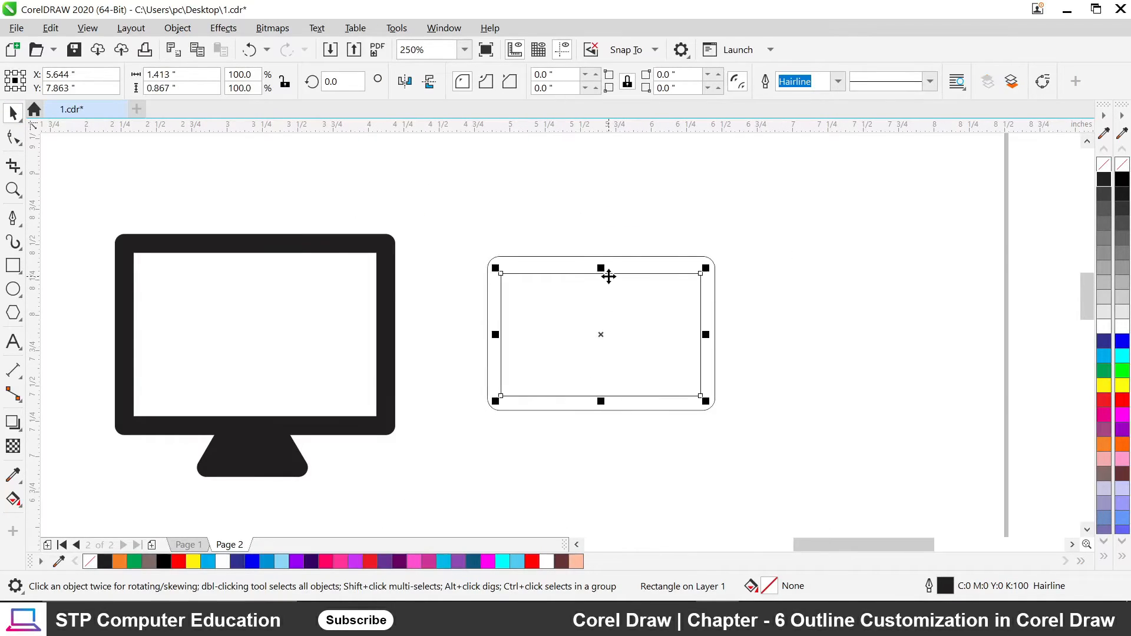
pyautogui.scroll(8, 500, 273)
pyautogui.scroll(-8, 505, 277)
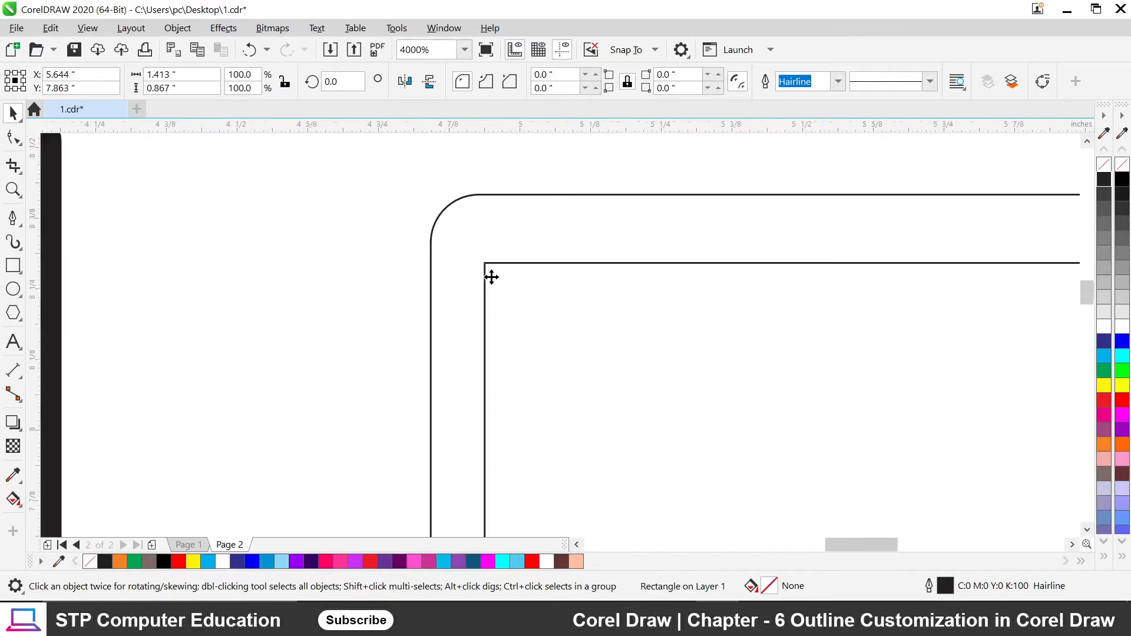
pyautogui.click(860, 318)
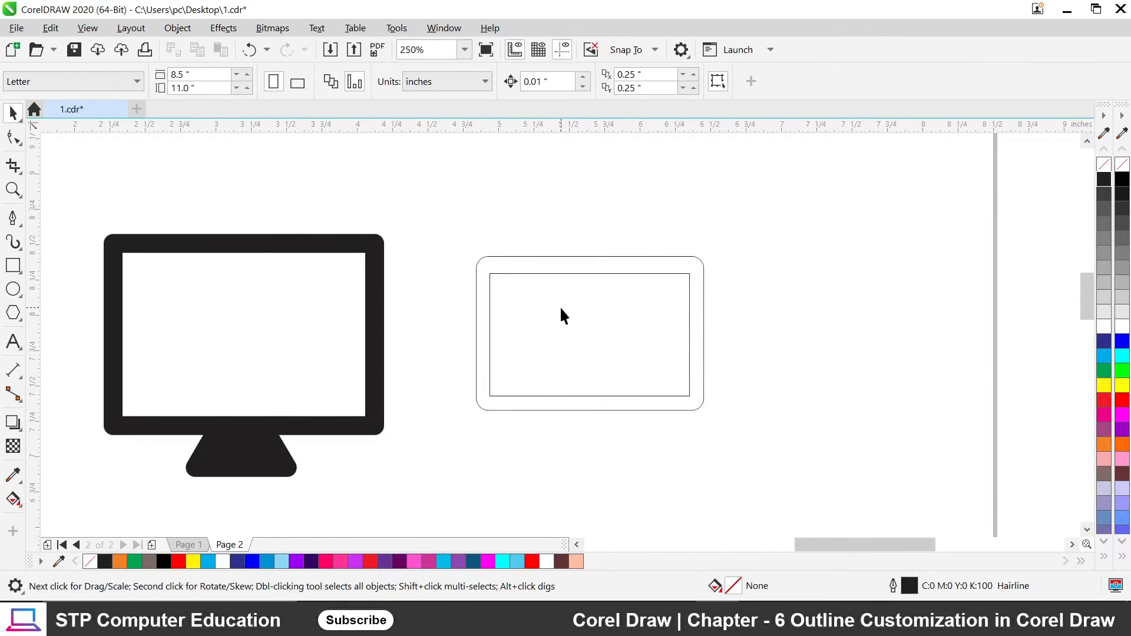
pyautogui.click(613, 257)
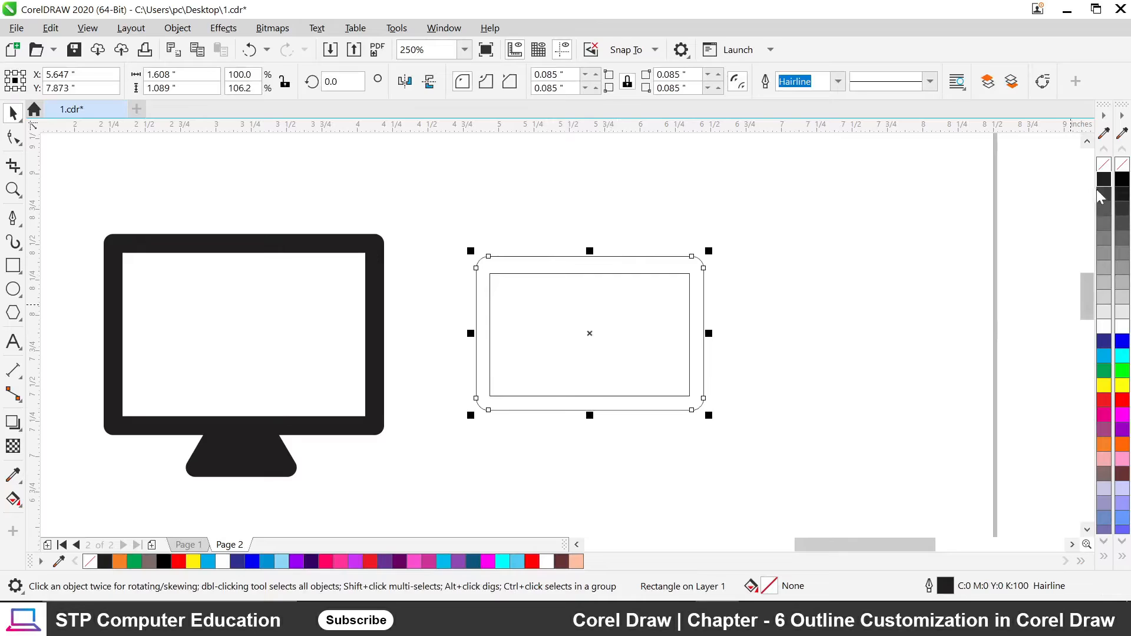
pyautogui.click(807, 292)
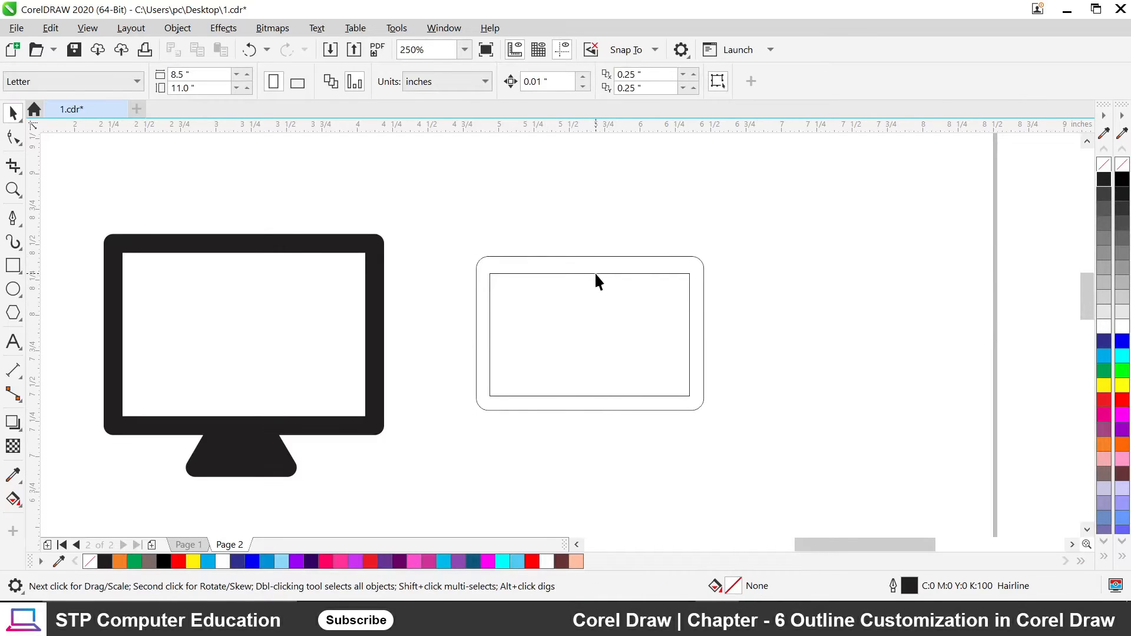
pyautogui.click(595, 273)
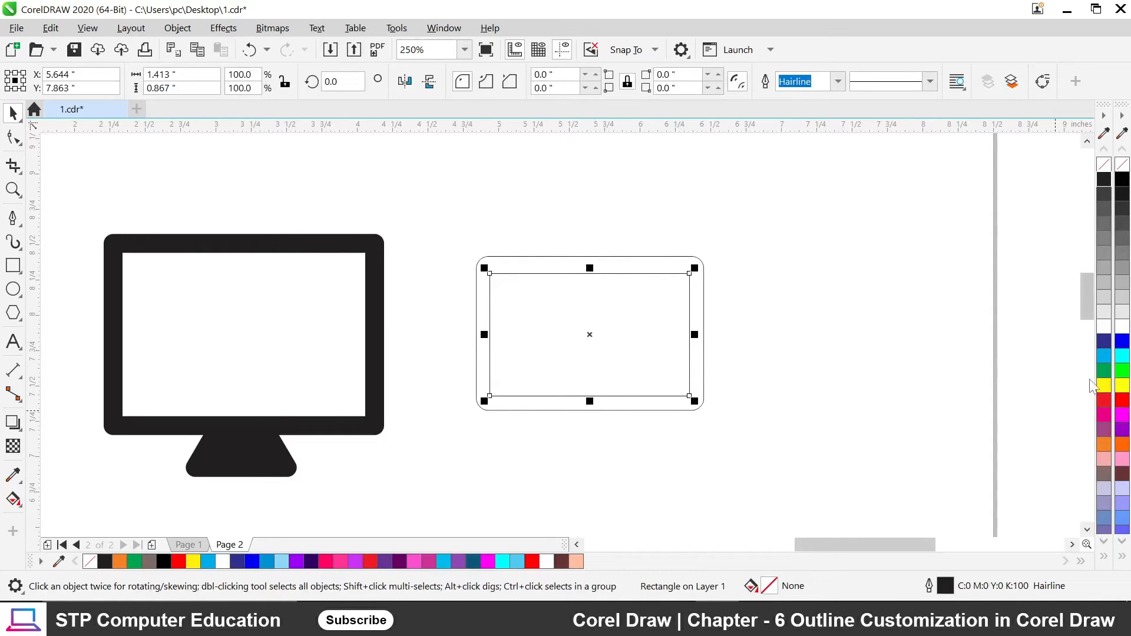
# Fill the outer rounded frame black and change the inner screen from cyan to white.
pyautogui.click(1104, 355)
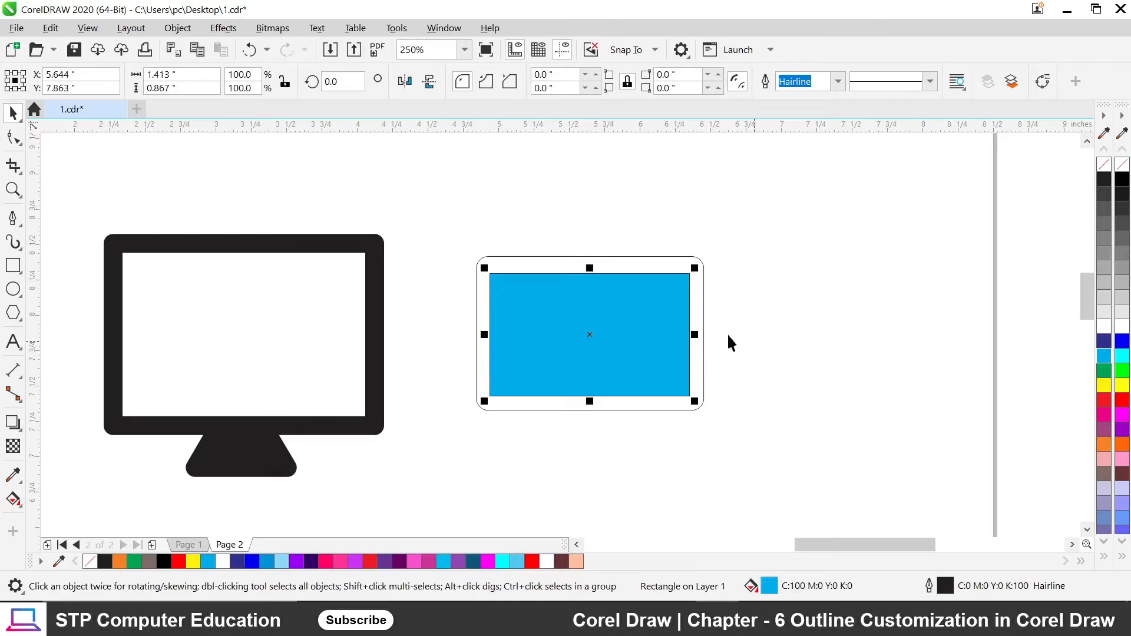
pyautogui.click(630, 258)
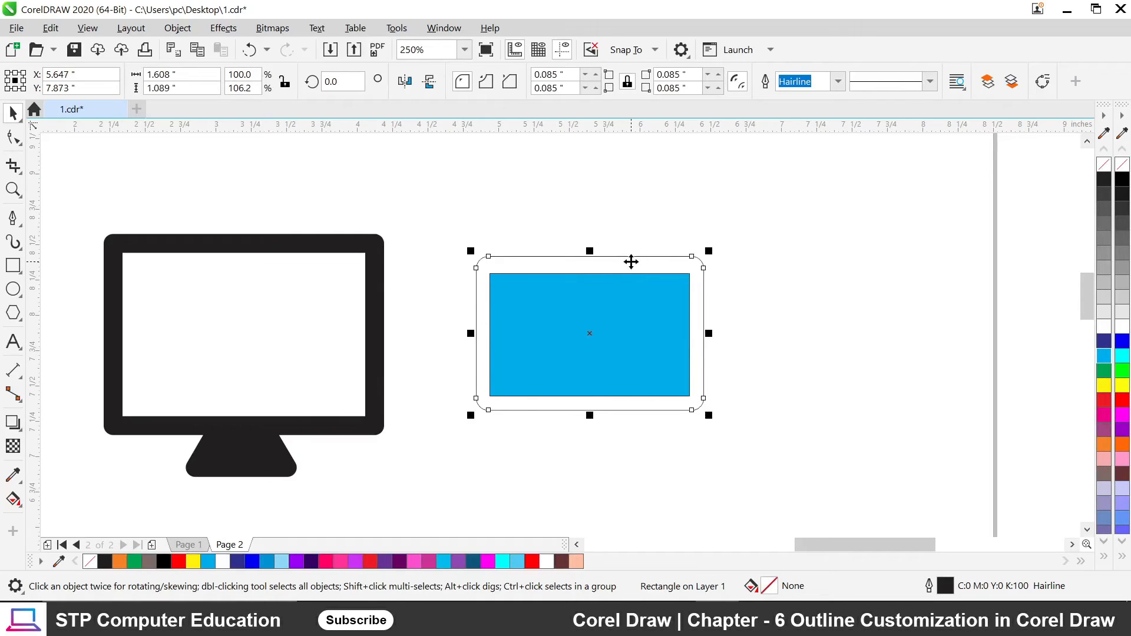
pyautogui.click(1103, 179)
pyautogui.click(754, 226)
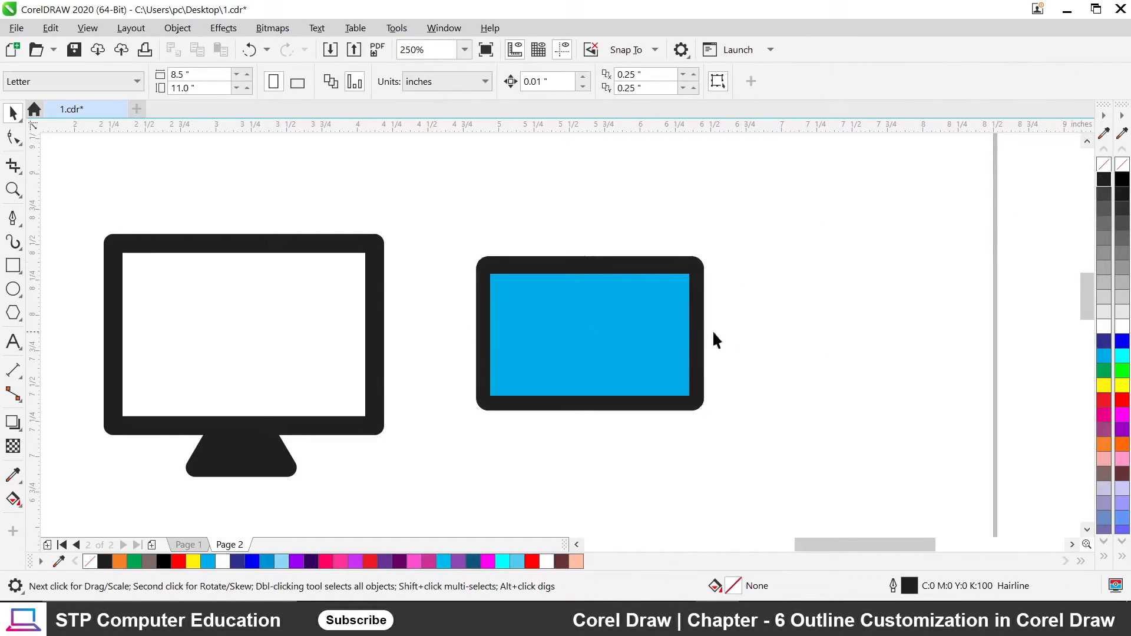
pyautogui.click(562, 318)
pyautogui.click(1104, 326)
pyautogui.click(756, 290)
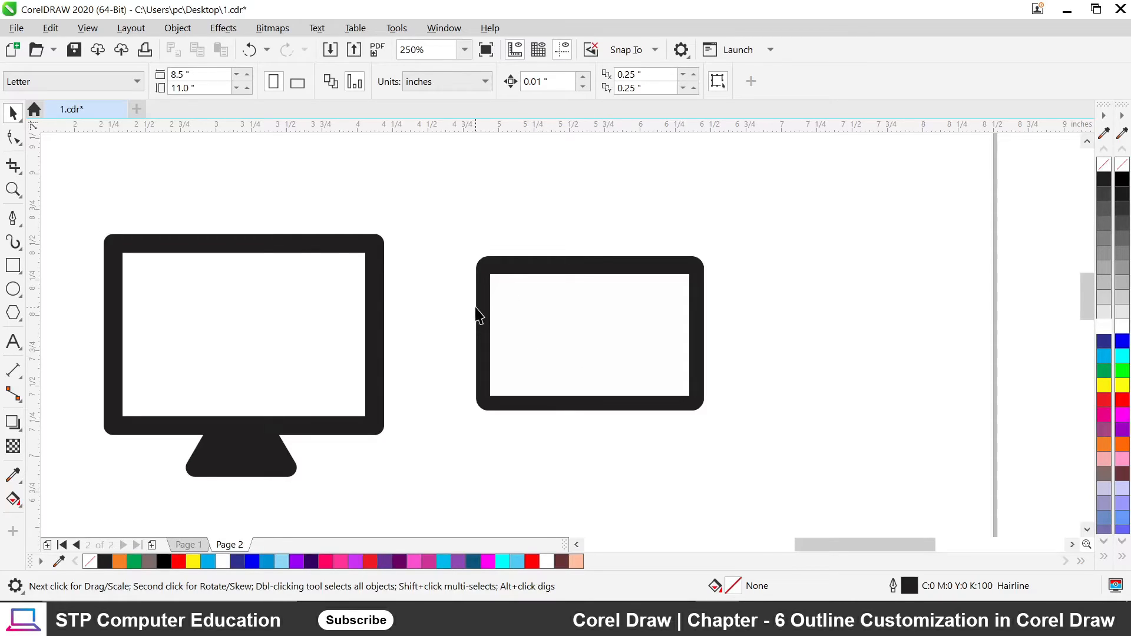
pyautogui.click(527, 272)
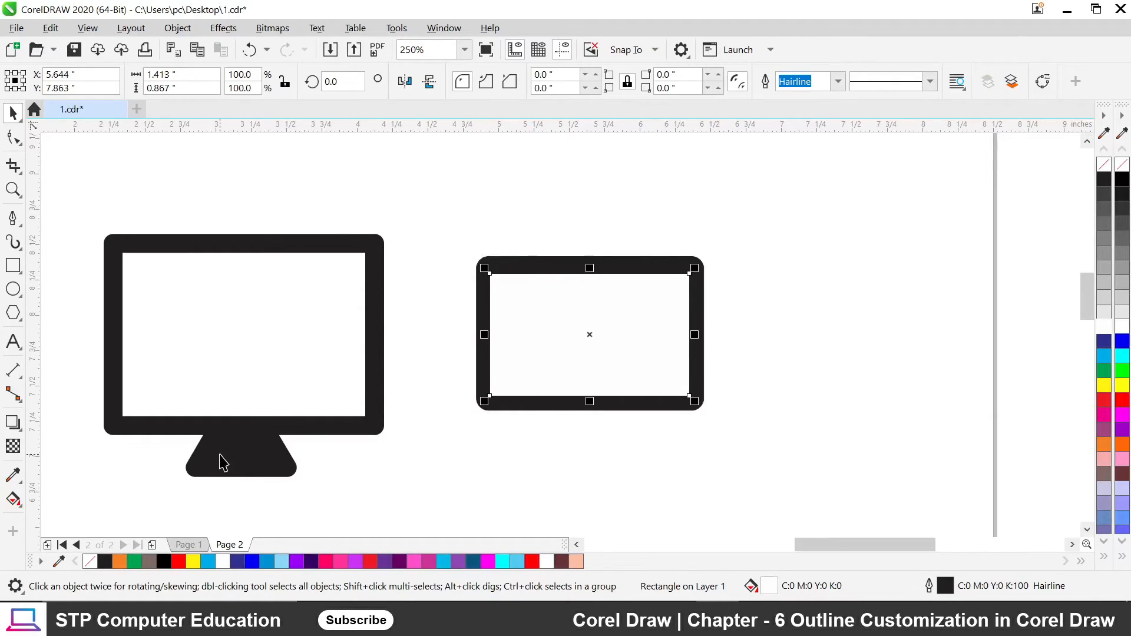
# Copy the first monitor's stand to below the second monitor.
pyautogui.click(251, 466)
pyautogui.moveTo(240, 452); pyautogui.dragTo(591, 436)
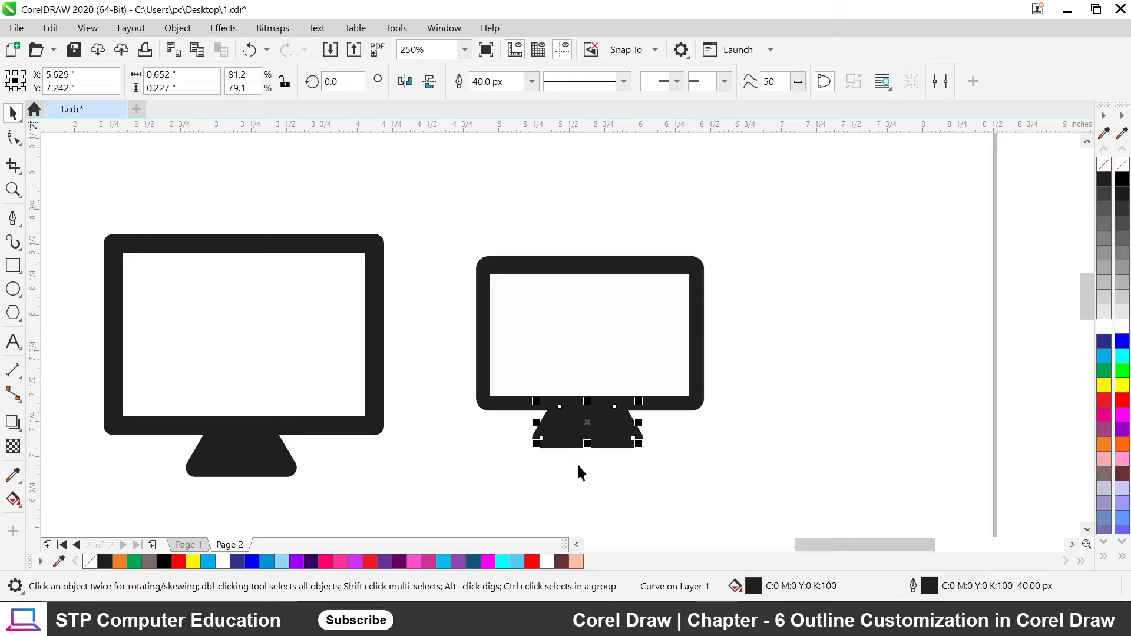
pyautogui.click(654, 470)
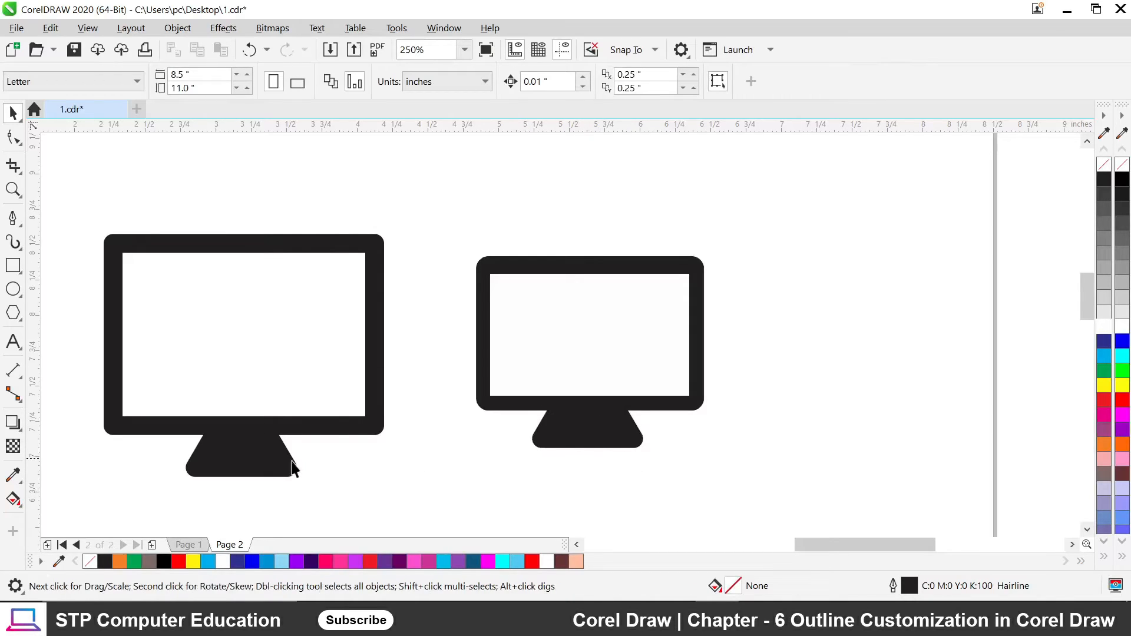
pyautogui.click(592, 433)
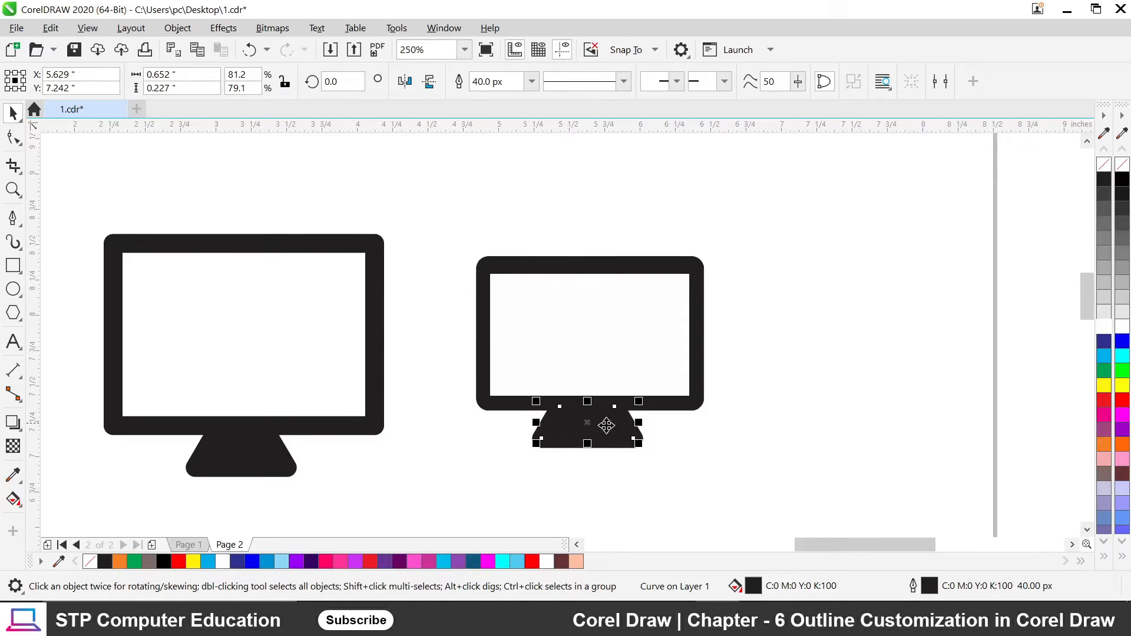
# Shrink the copied stand and centre it beneath the second monitor's frame.
pyautogui.click(598, 495)
pyautogui.click(607, 449)
pyautogui.moveTo(636, 444); pyautogui.dragTo(613, 425)
pyautogui.click(585, 450)
pyautogui.click(594, 420)
pyautogui.click(741, 482)
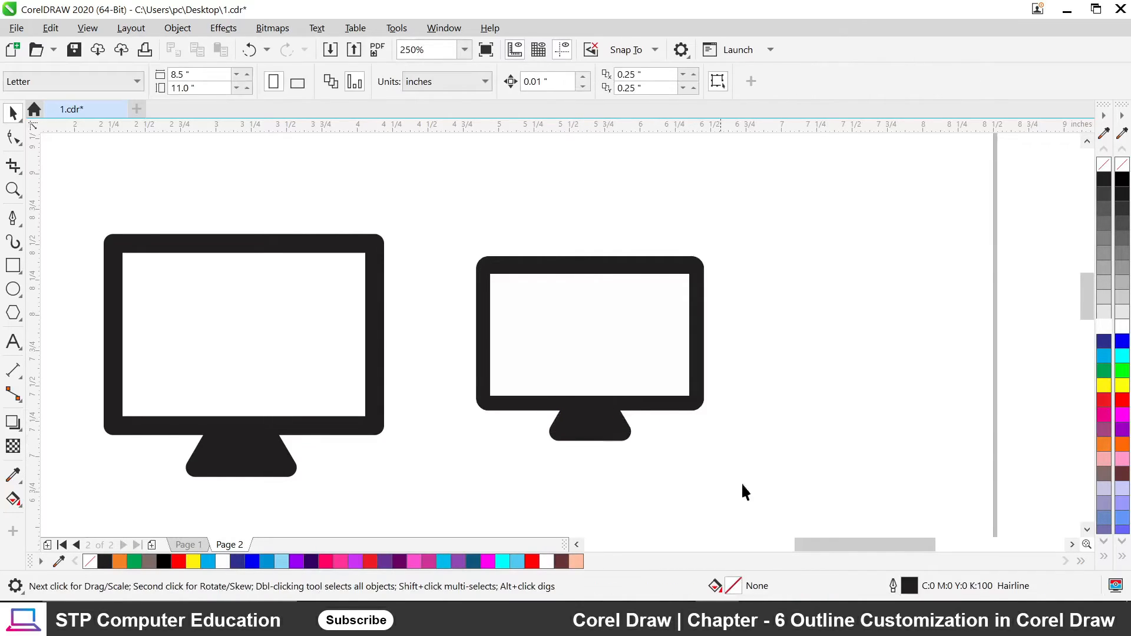
pyautogui.click(589, 339)
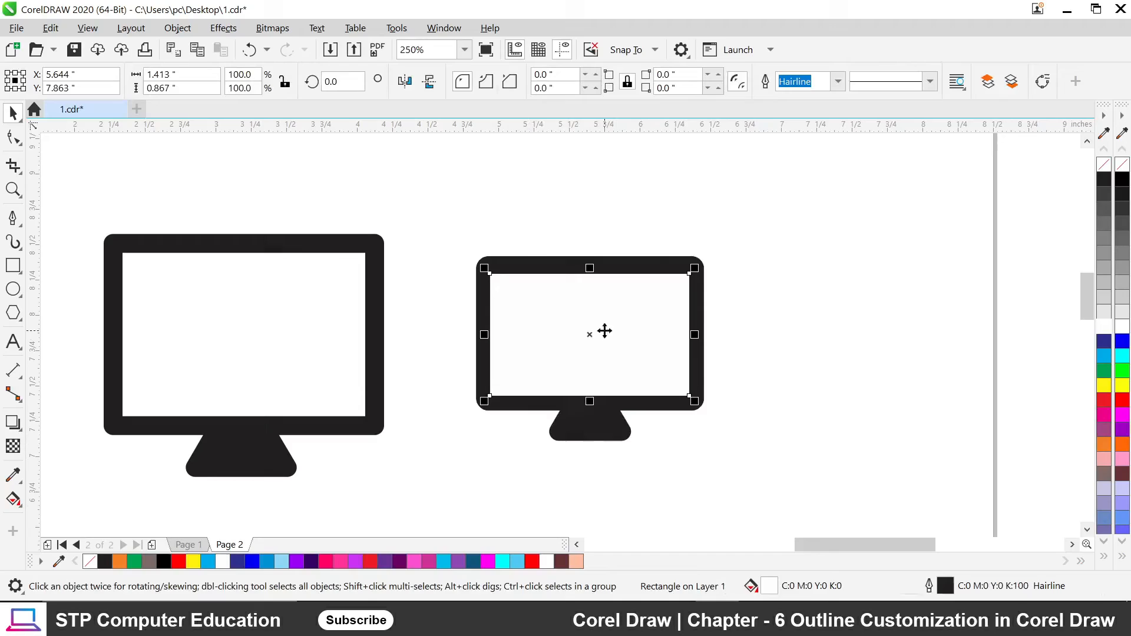
# Nudge the second monitor's screen rectangle down and left, then undo the left move.
pyautogui.click(767, 374)
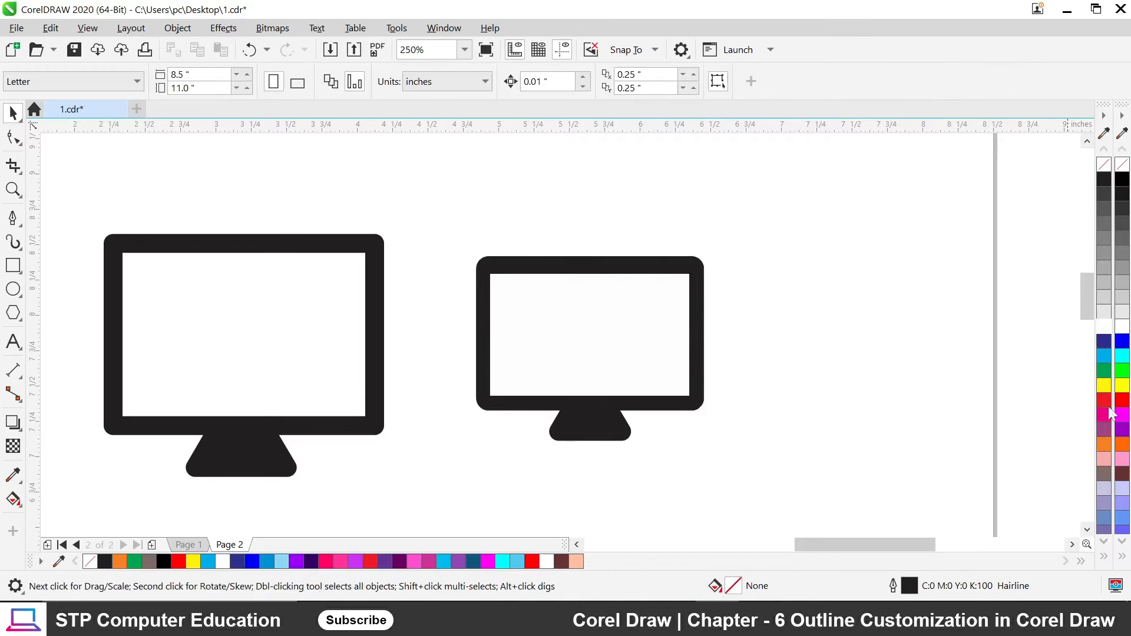
pyautogui.click(576, 341)
pyautogui.press('Down')
pyautogui.press('Down')
pyautogui.press('Down')
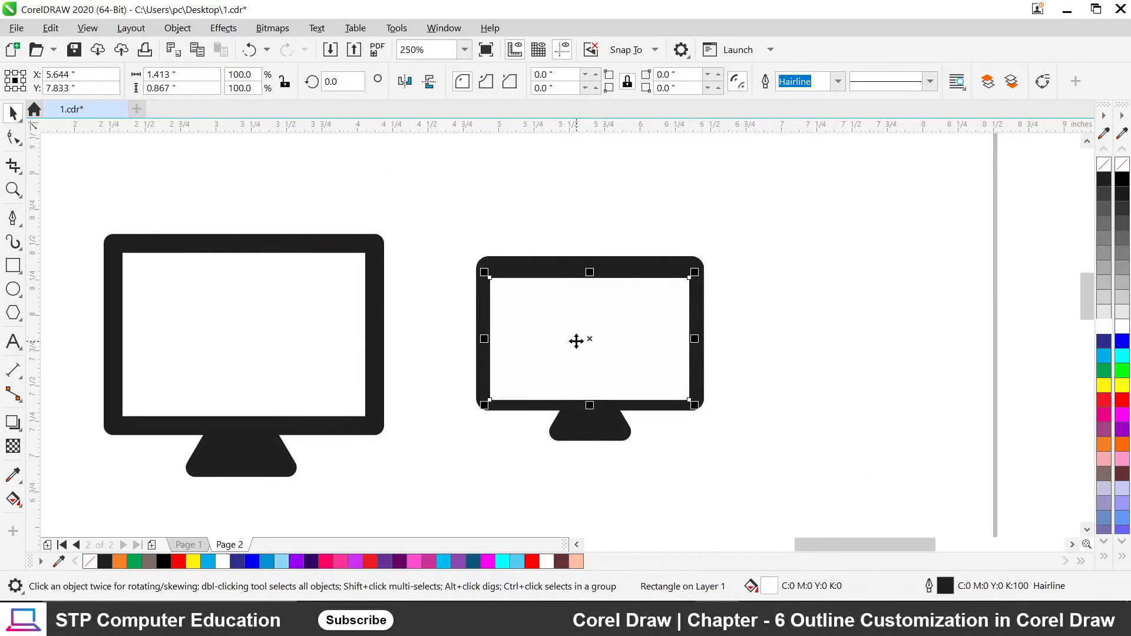
pyautogui.click(788, 394)
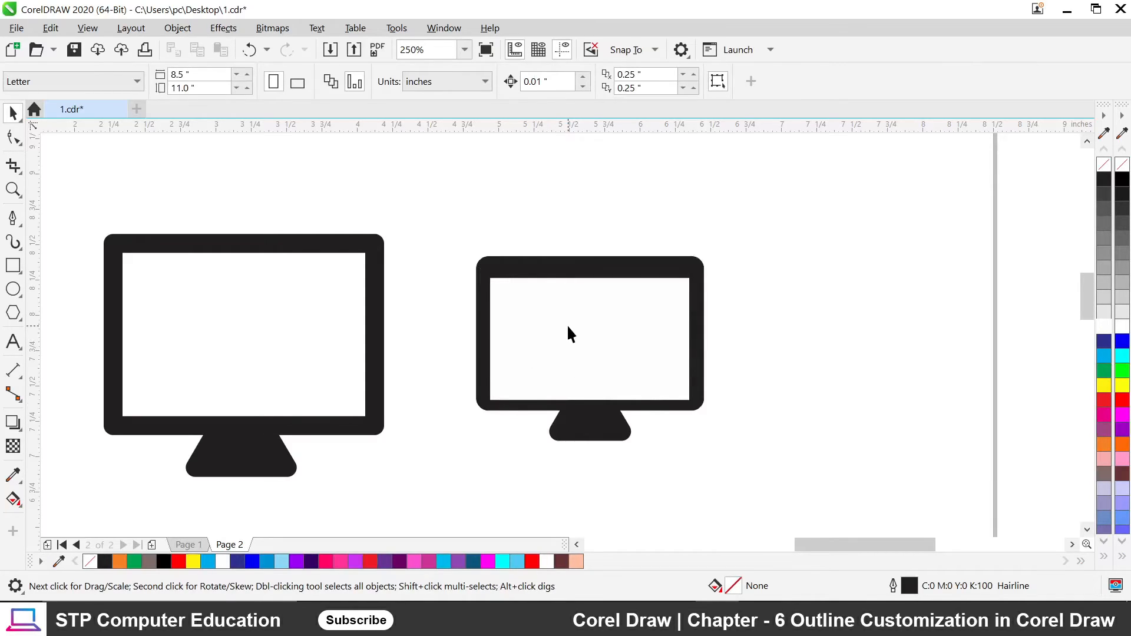
pyautogui.moveTo(564, 355); pyautogui.dragTo(556, 355)
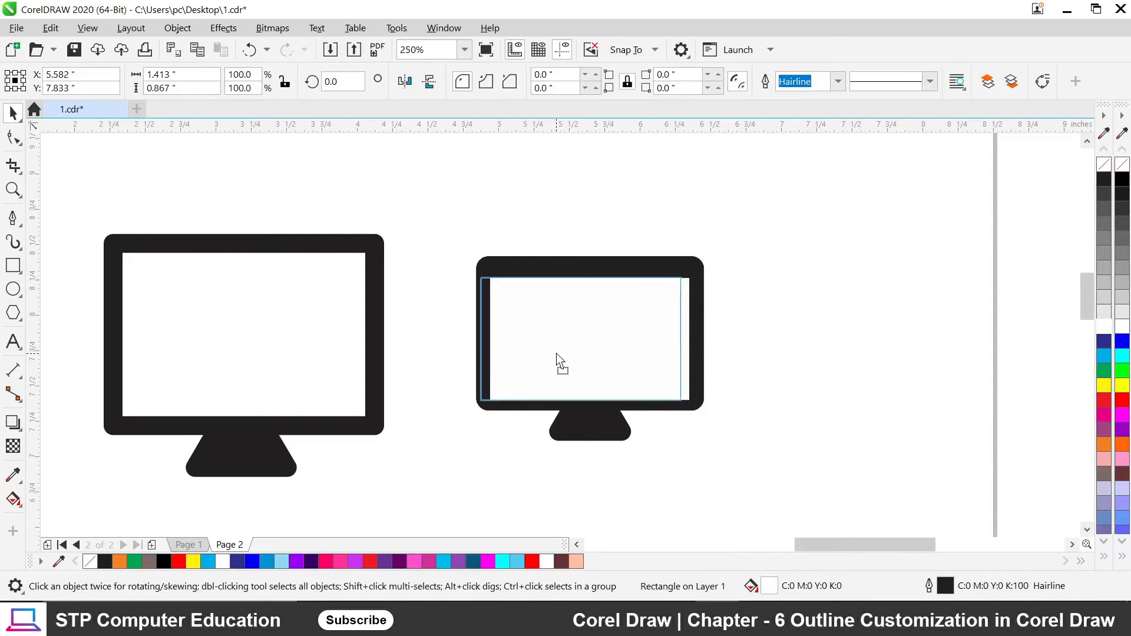
pyautogui.click(741, 321)
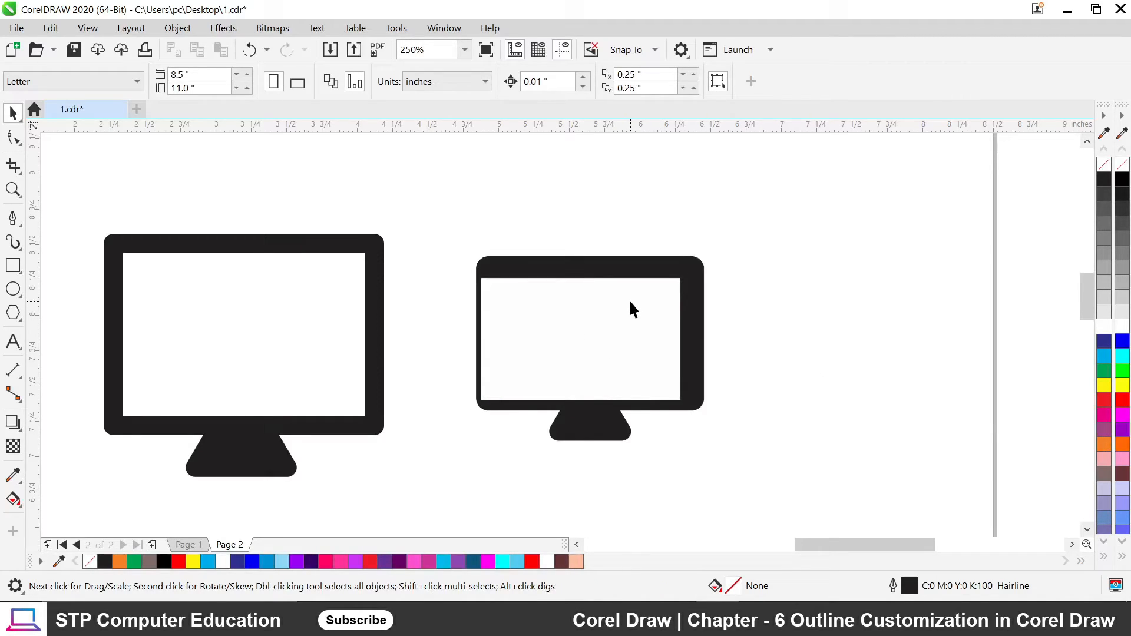
pyautogui.hotkey('ctrl', 'z')
# Centre the second monitor's screen horizontally and vertically within its black frame.
pyautogui.click(580, 315)
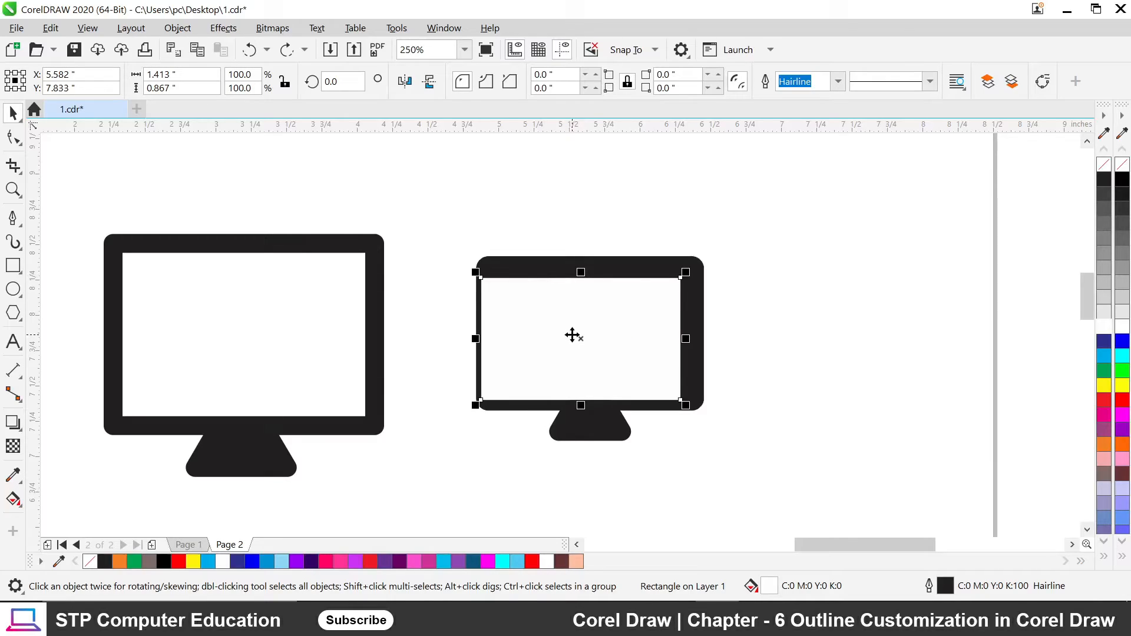
pyautogui.keyDown('shift'); pyautogui.click(628, 259); pyautogui.keyUp('shift')
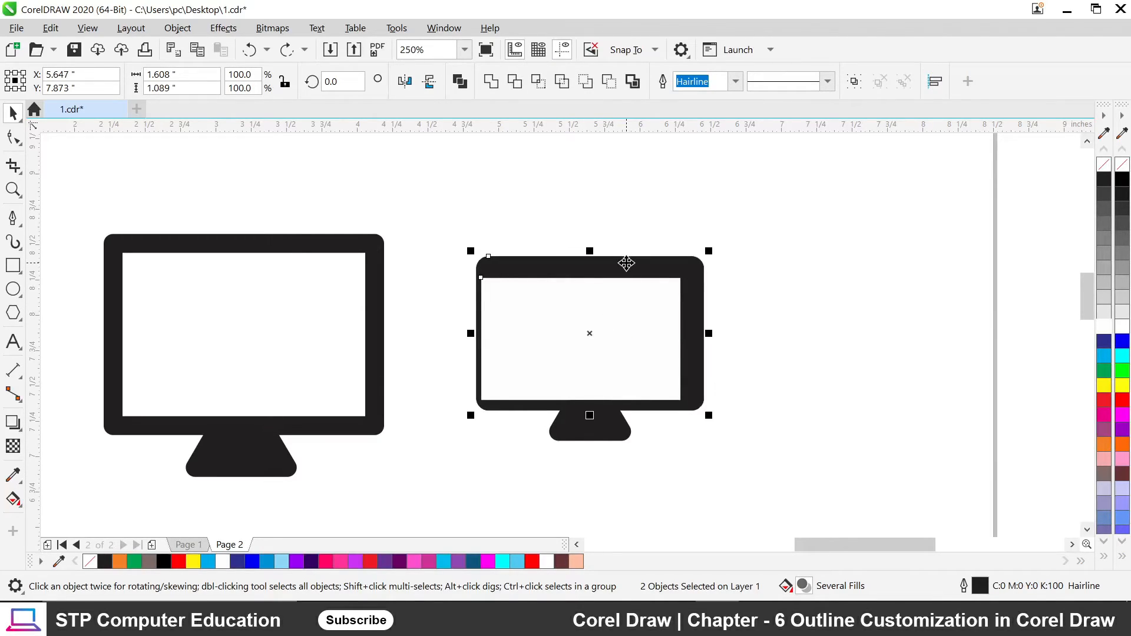
pyautogui.press('c')
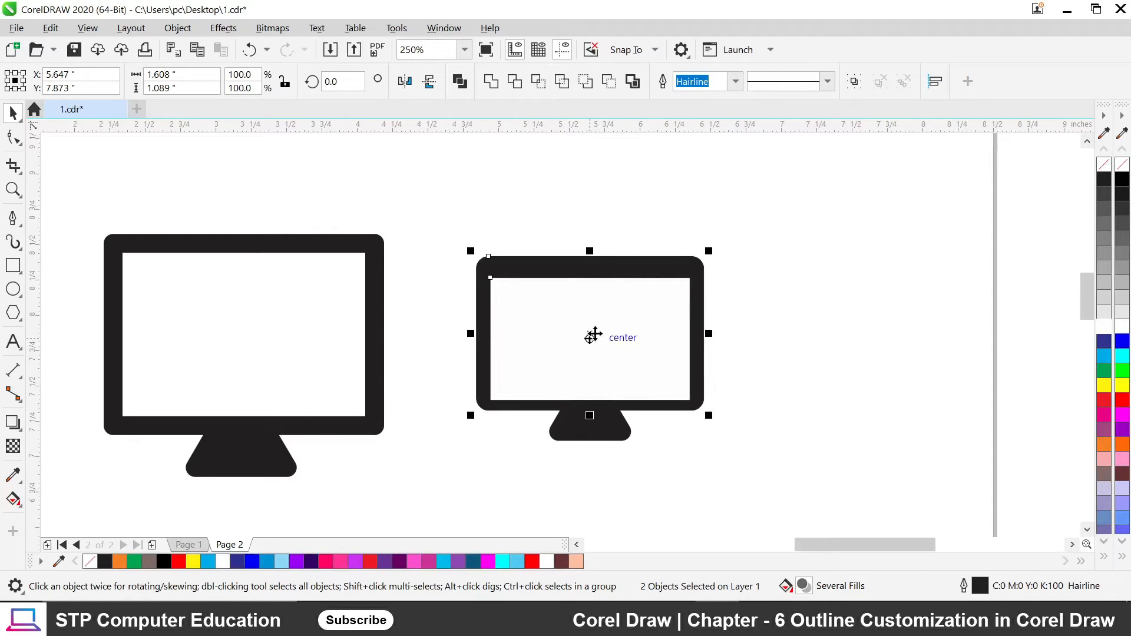
pyautogui.press('e')
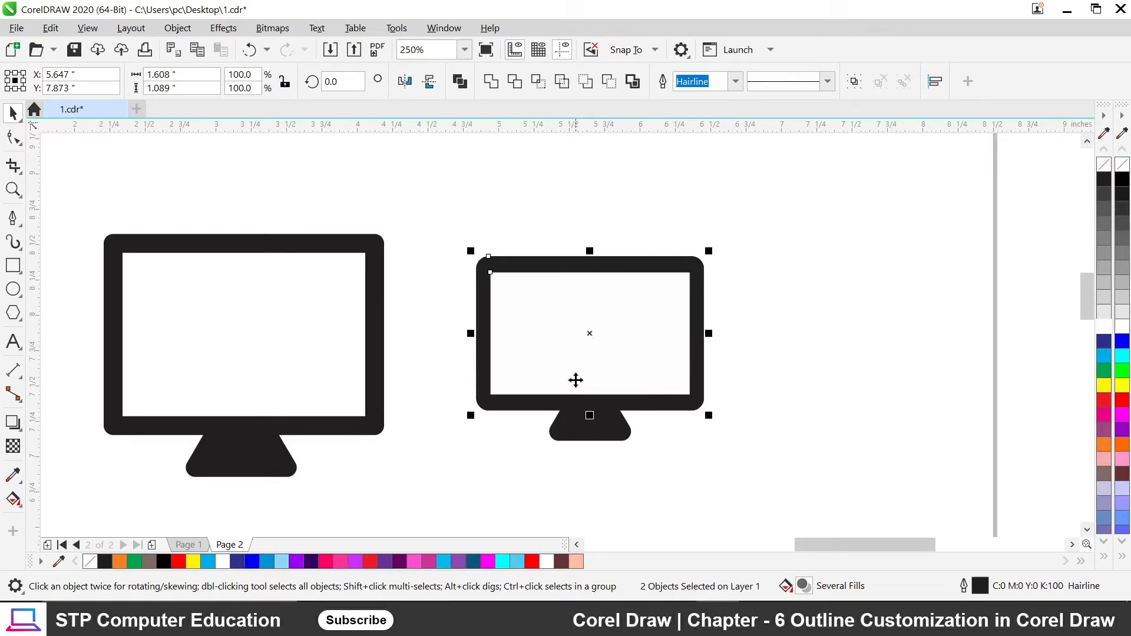
pyautogui.click(687, 494)
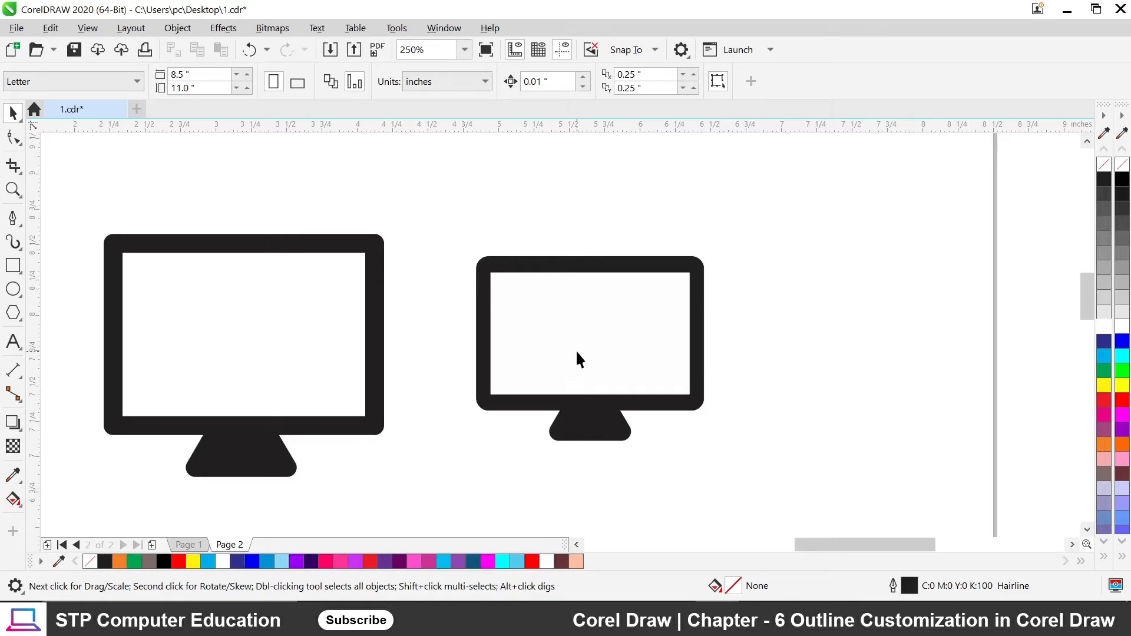
# Create a text label reading 'Amit' to the right of the monitors.
pyautogui.click(13, 341)
pyautogui.click(786, 321)
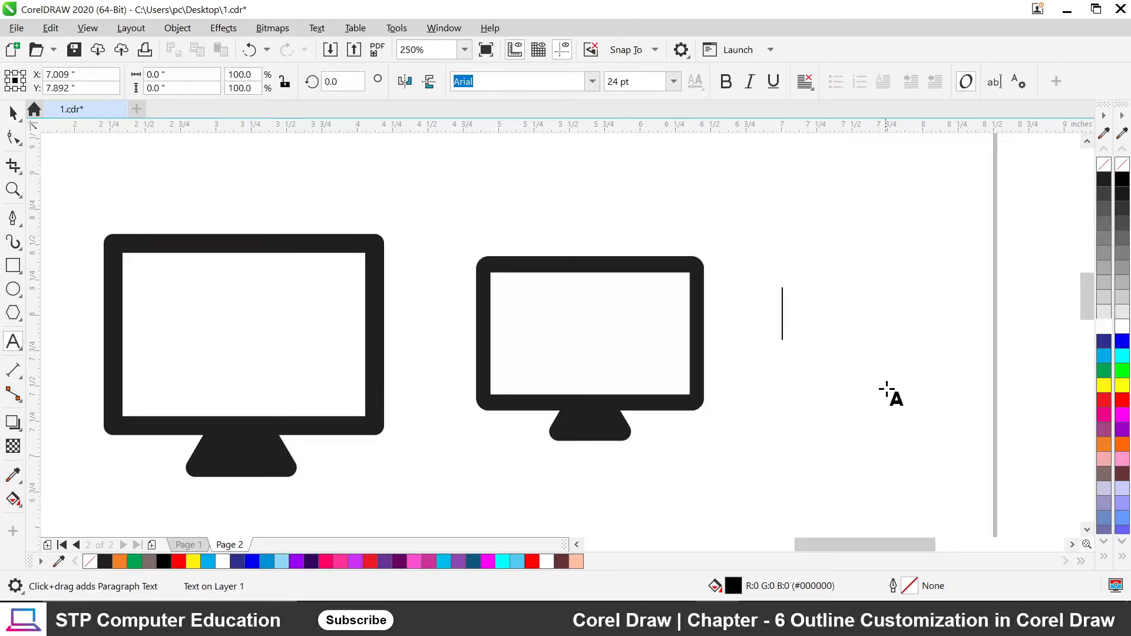
pyautogui.write('aN')
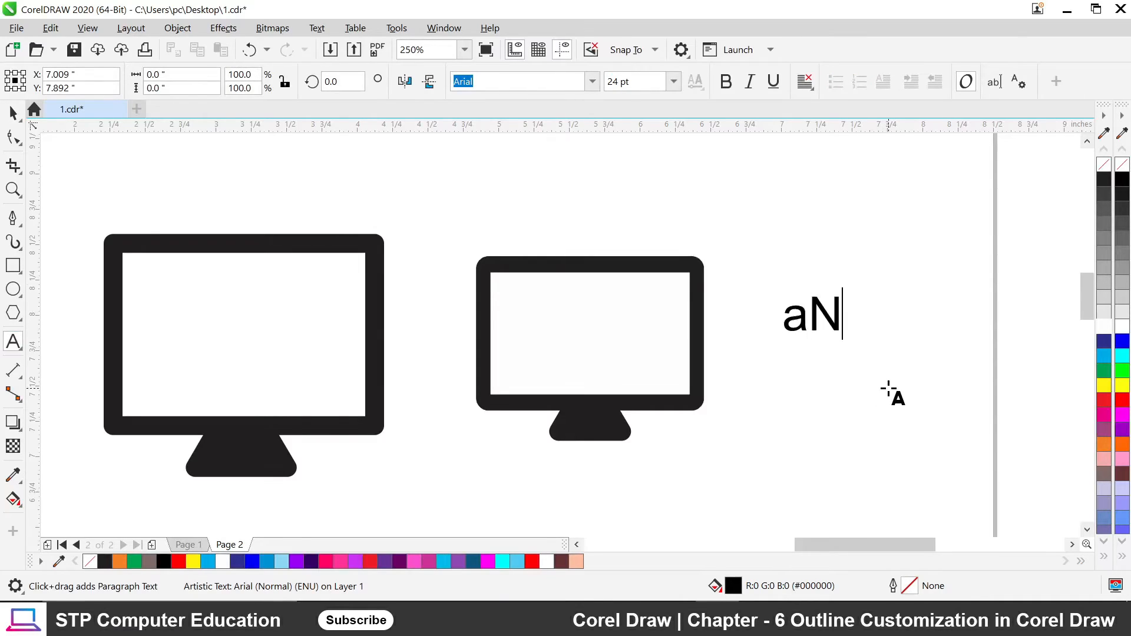
pyautogui.press('BackSpace')
pyautogui.press('BackSpace')
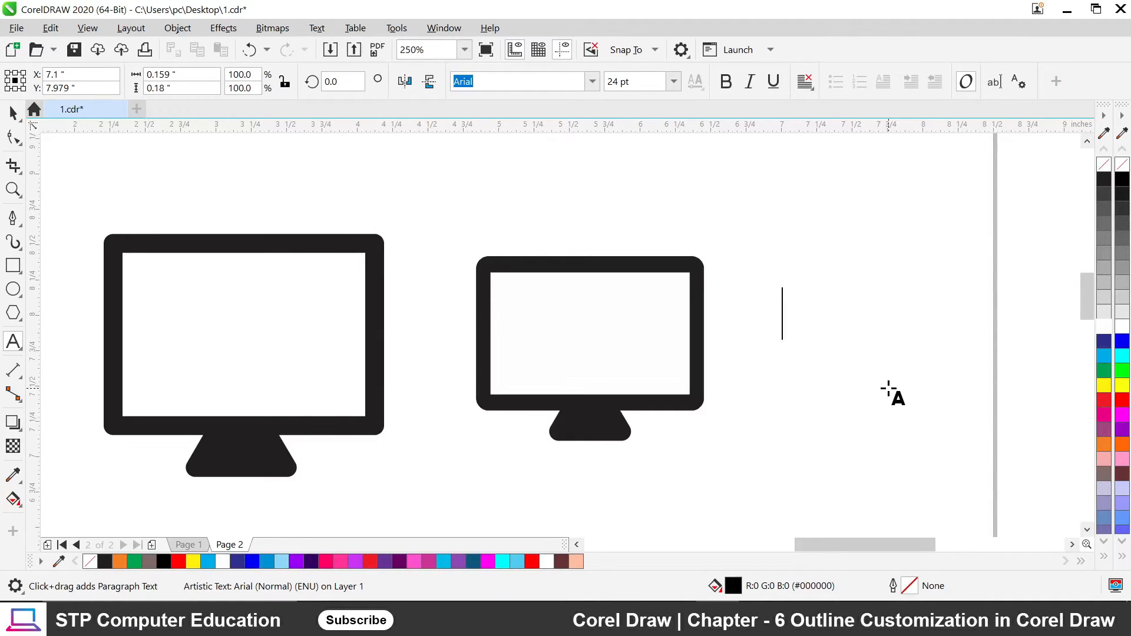
pyautogui.write('Amit')
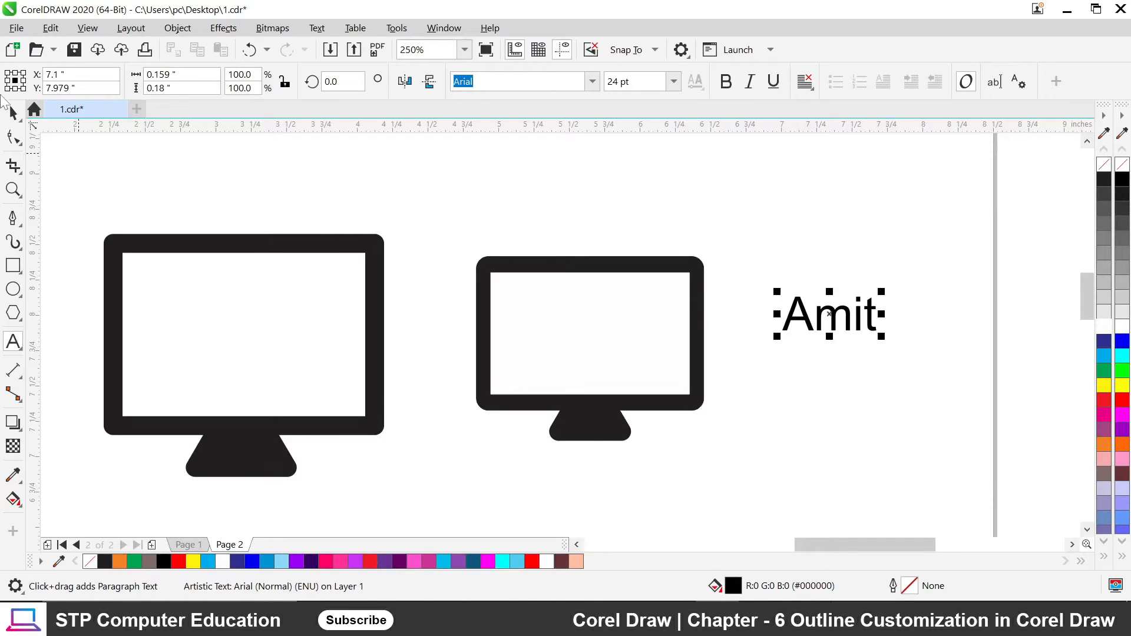
# Drag the Amit label into the smaller monitor's white screen.
pyautogui.click(13, 112)
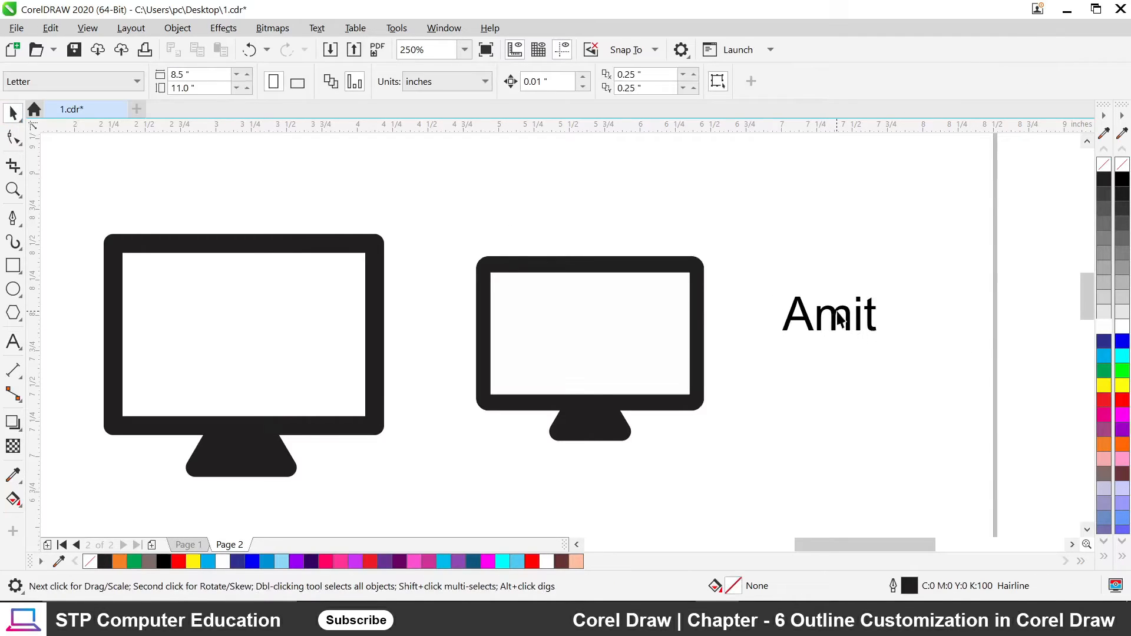
pyautogui.moveTo(840, 319); pyautogui.dragTo(613, 337)
pyautogui.press('Escape')
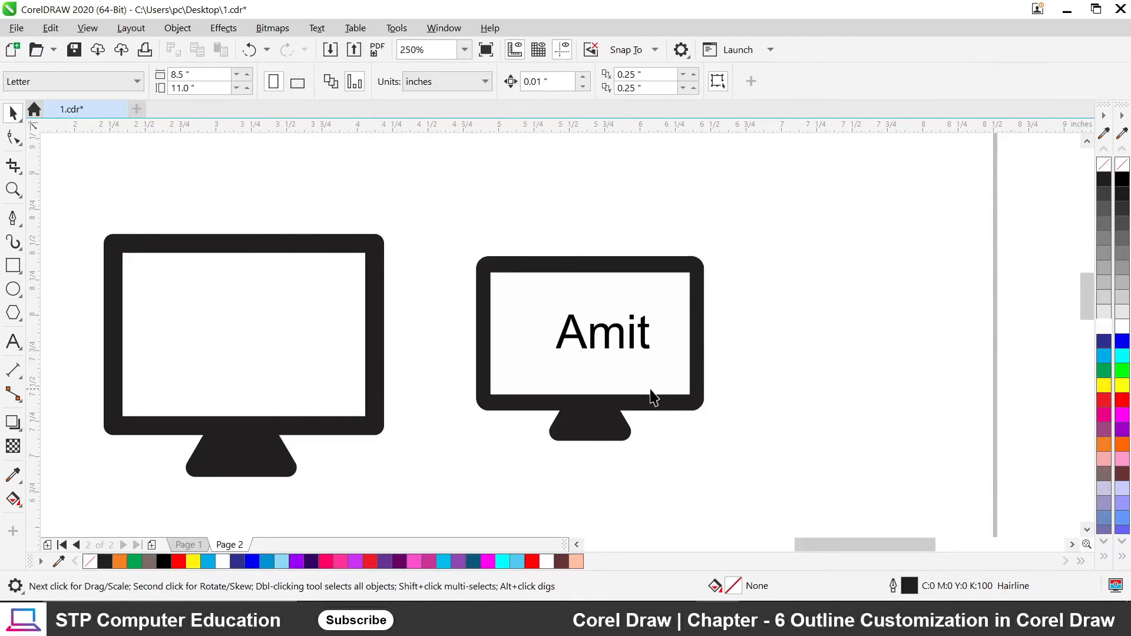
# Align the Amit label to the centre of the smaller monitor's screen, horizontally and vertically.
pyautogui.click(579, 340)
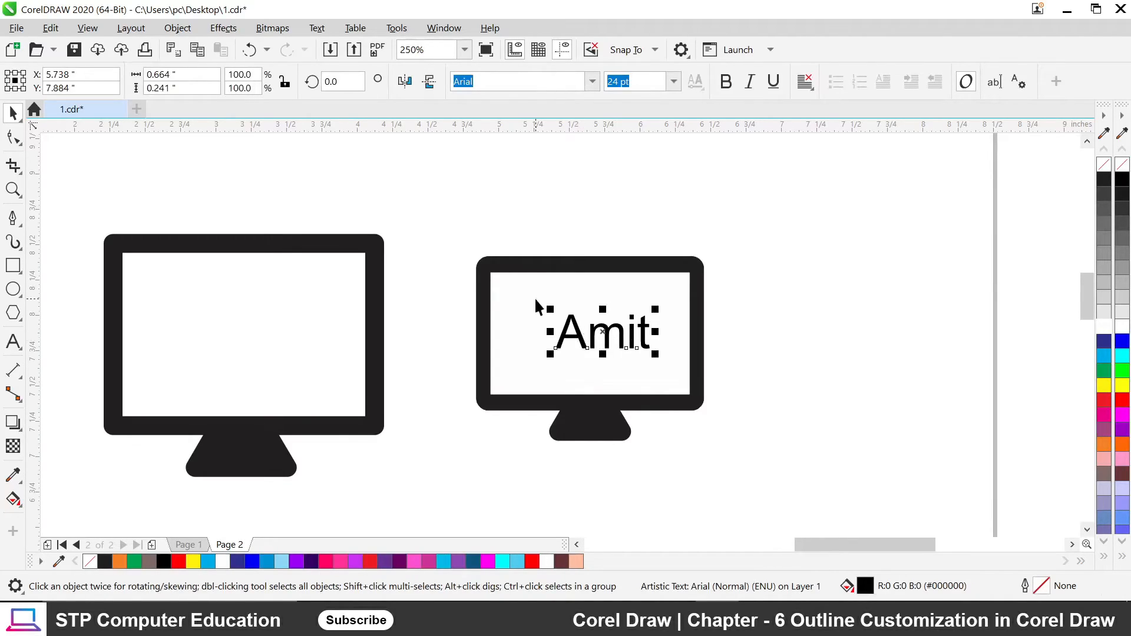
pyautogui.keyDown('shift'); pyautogui.click(513, 280); pyautogui.keyUp('shift')
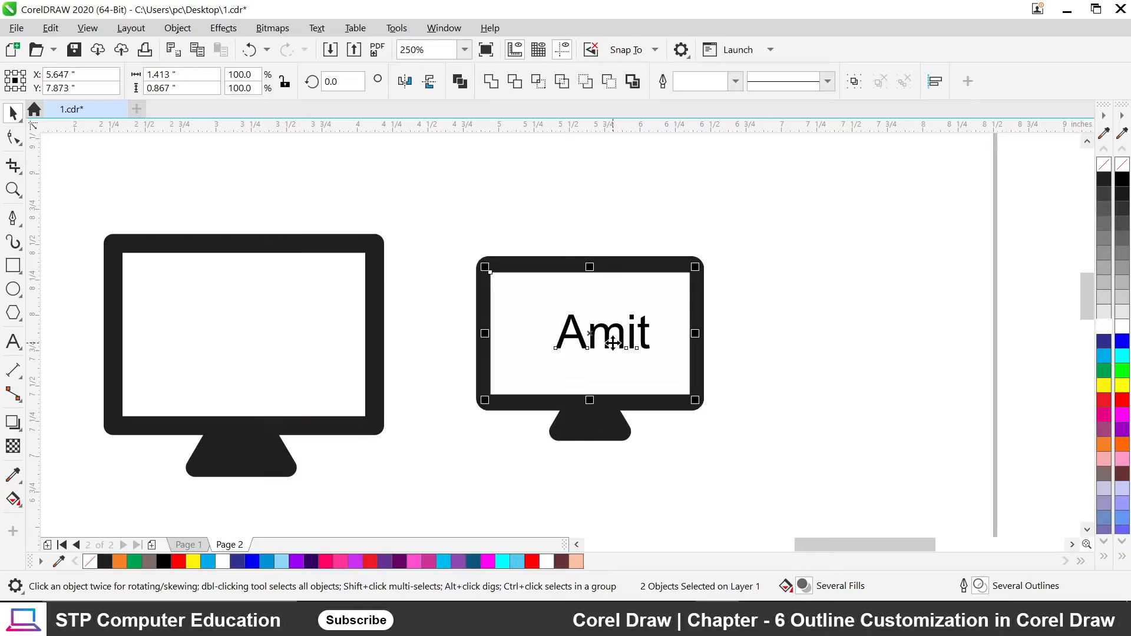
pyautogui.press('c')
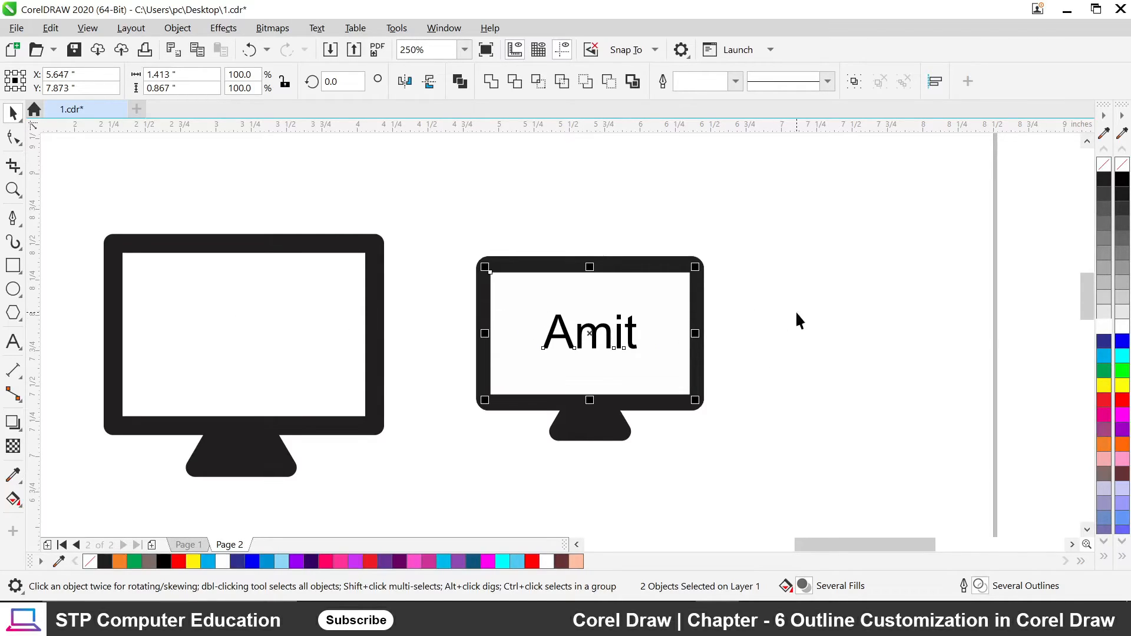
pyautogui.press('e')
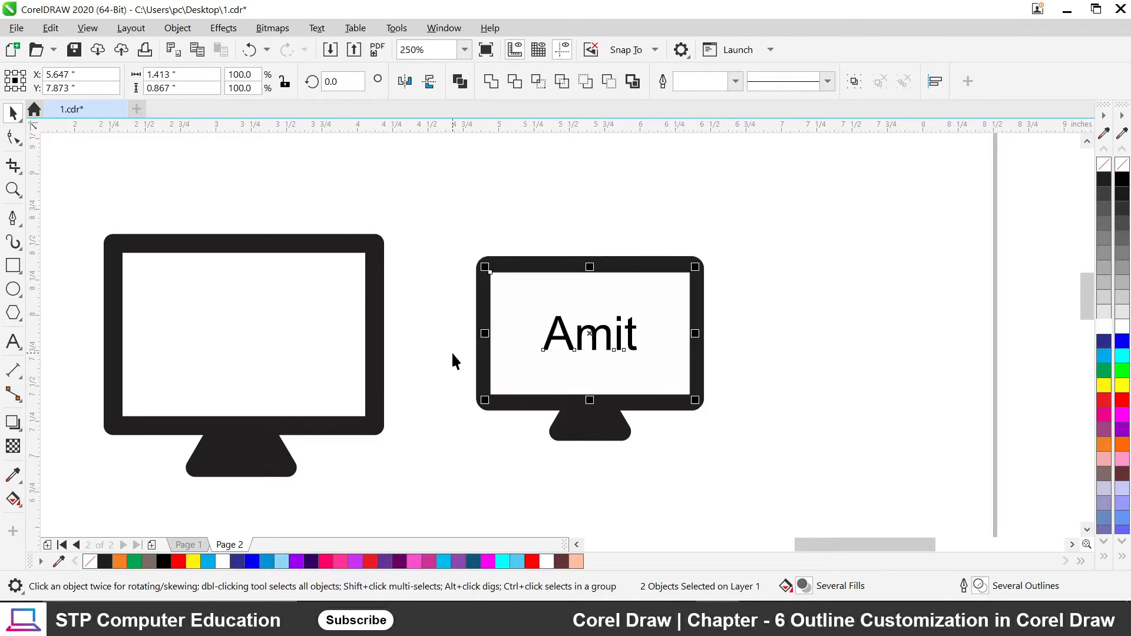
pyautogui.click(732, 333)
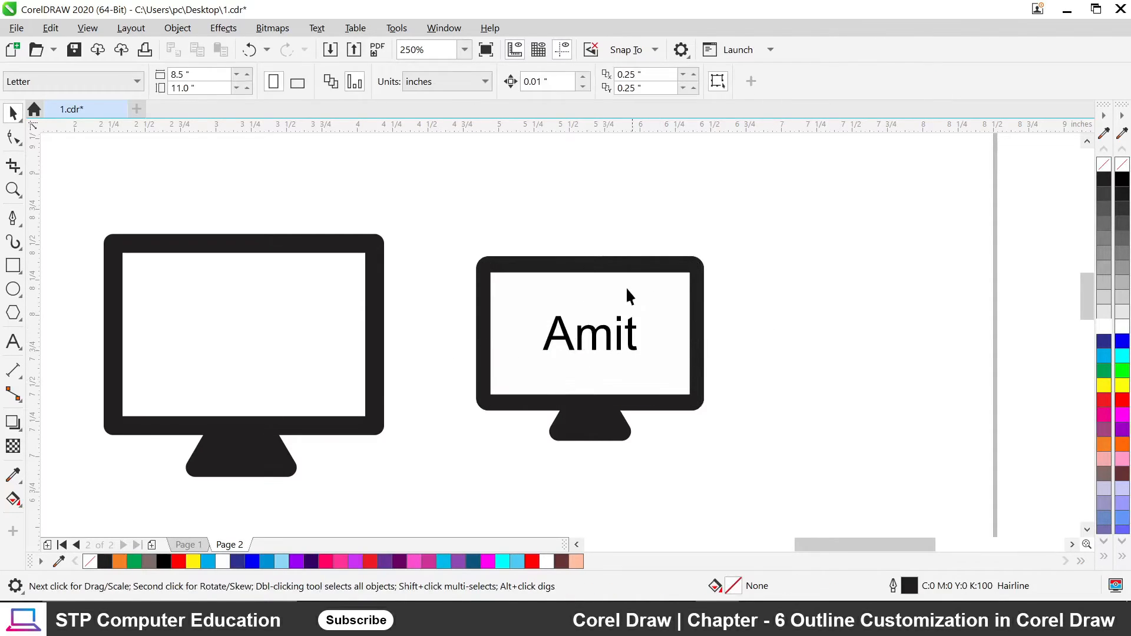
pyautogui.scroll(-5, 623, 292)
pyautogui.scroll(3, 617, 293)
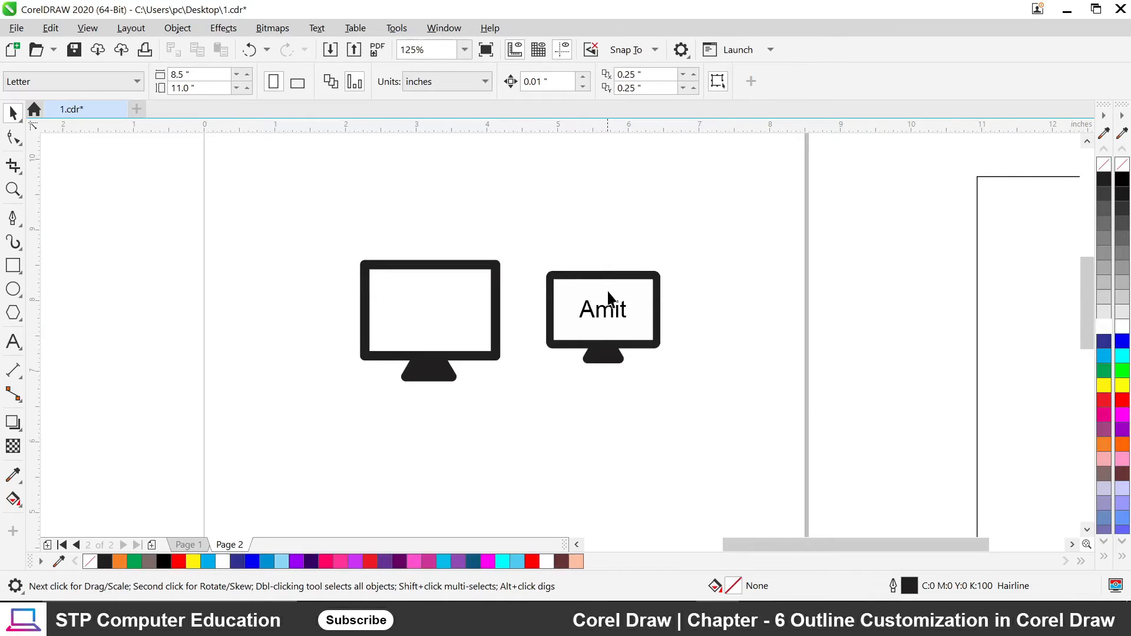
pyautogui.scroll(2, 609, 294)
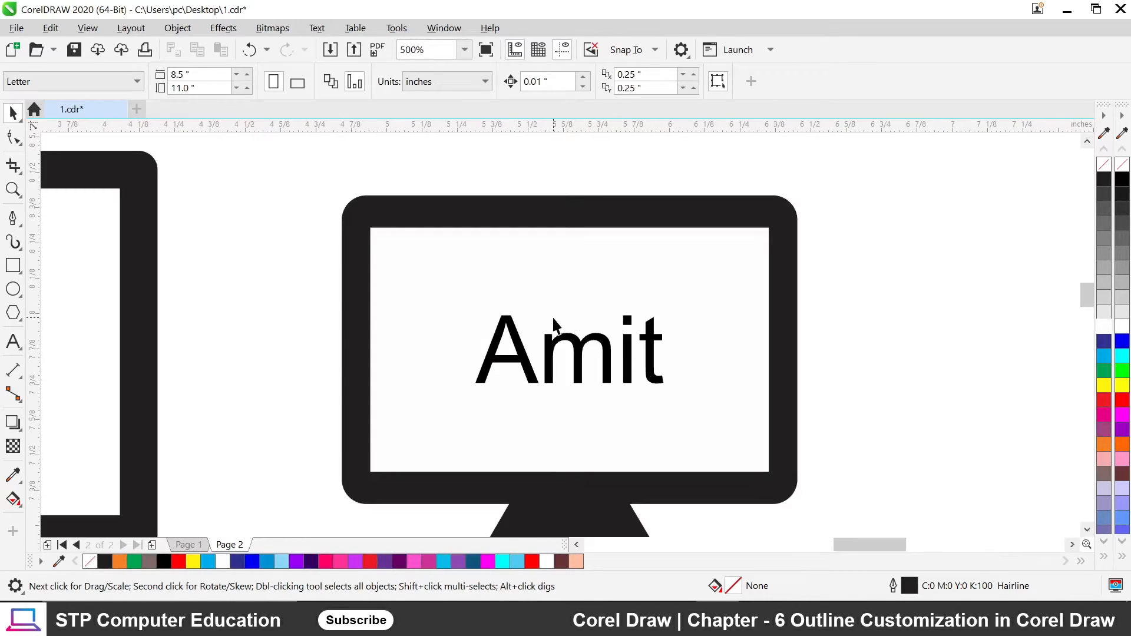
pyautogui.scroll(-2, 553, 294)
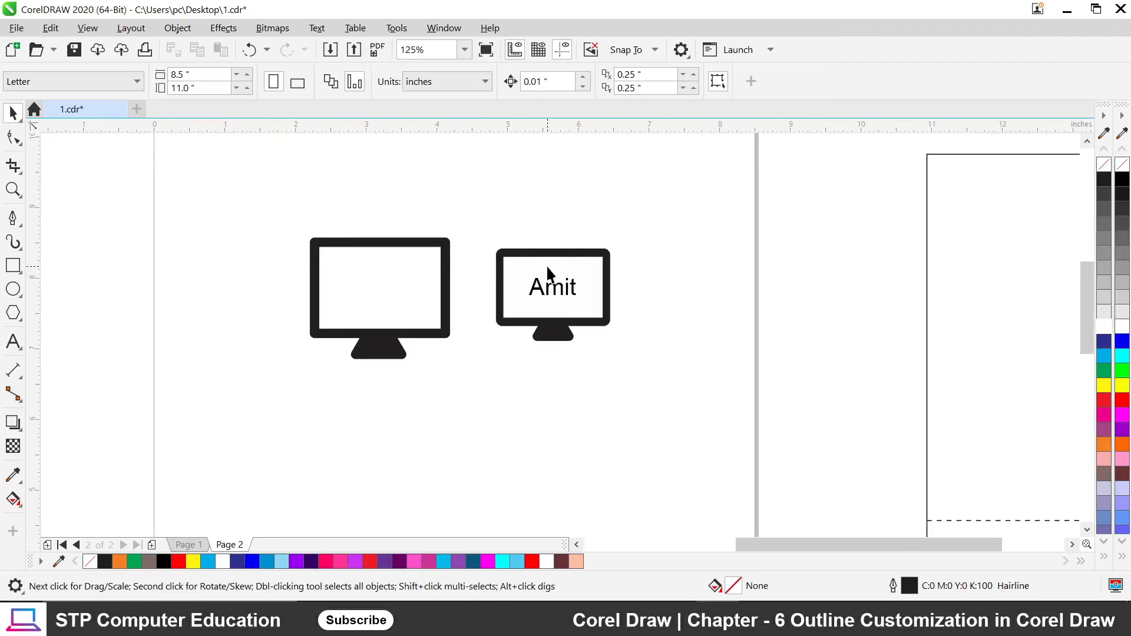
pyautogui.scroll(-1, 472, 292)
pyautogui.scroll(1, 412, 277)
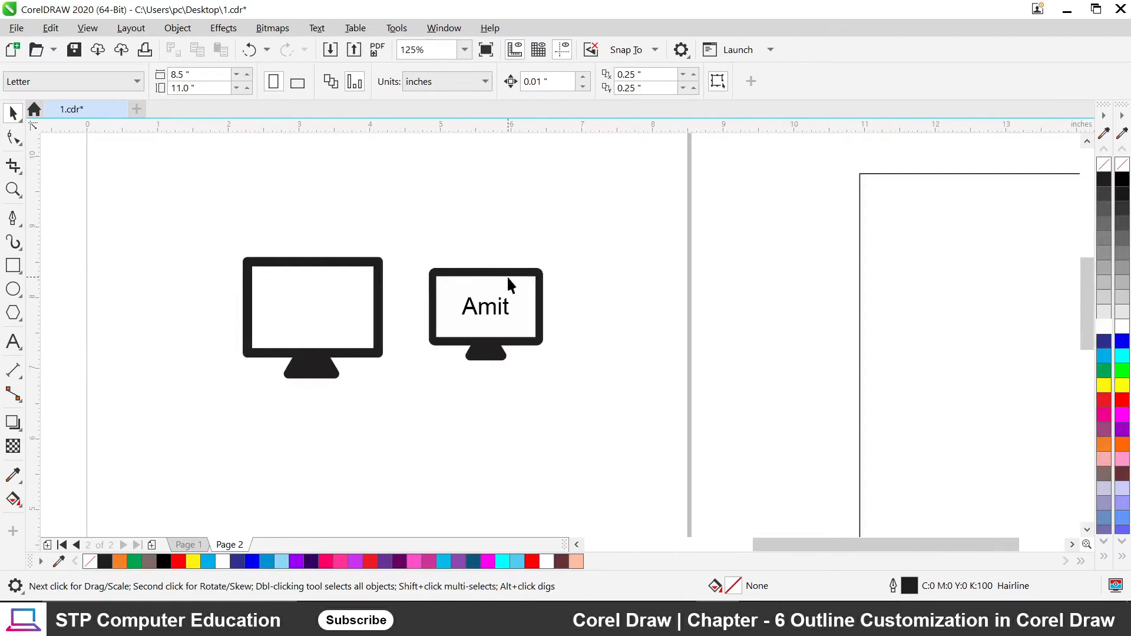
pyautogui.click(334, 273)
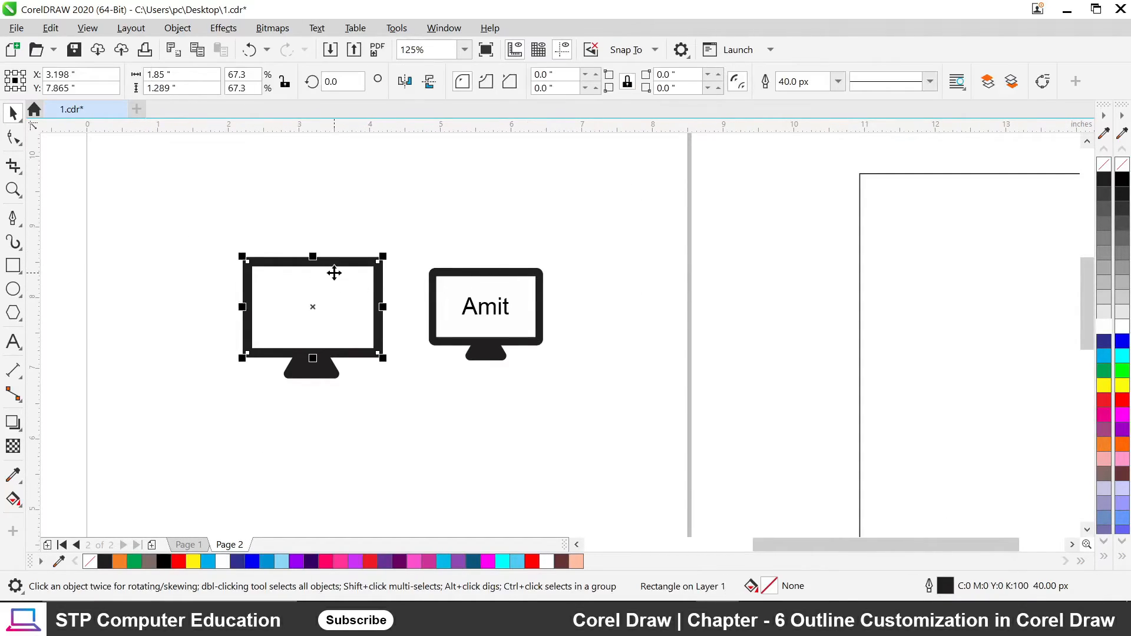
pyautogui.press('F12')
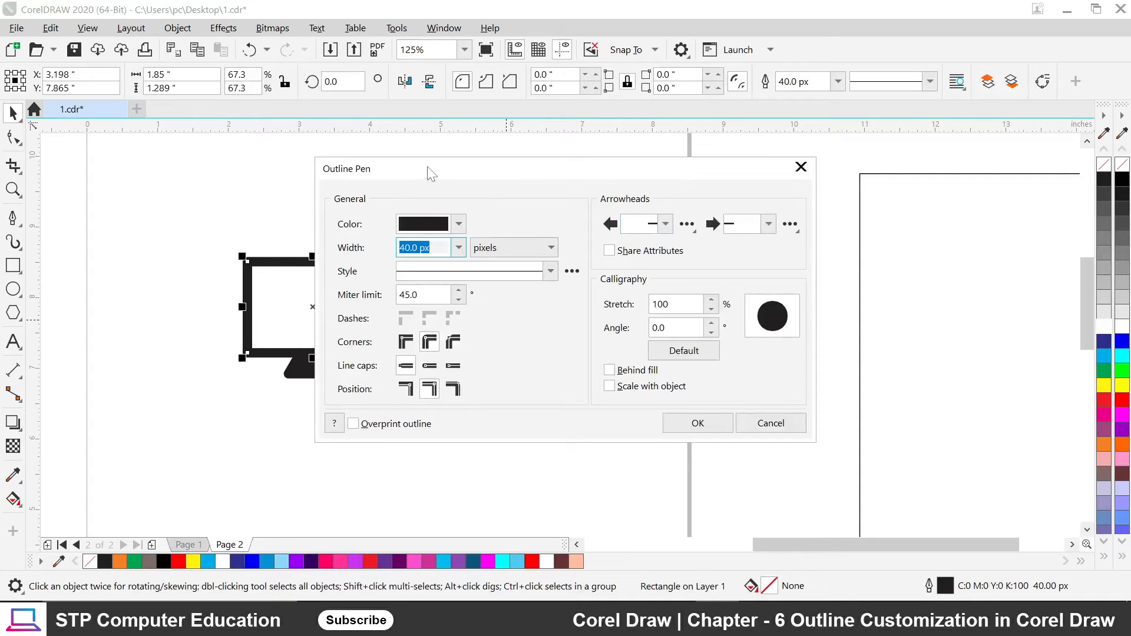
pyautogui.moveTo(429, 172); pyautogui.dragTo(590, 138)
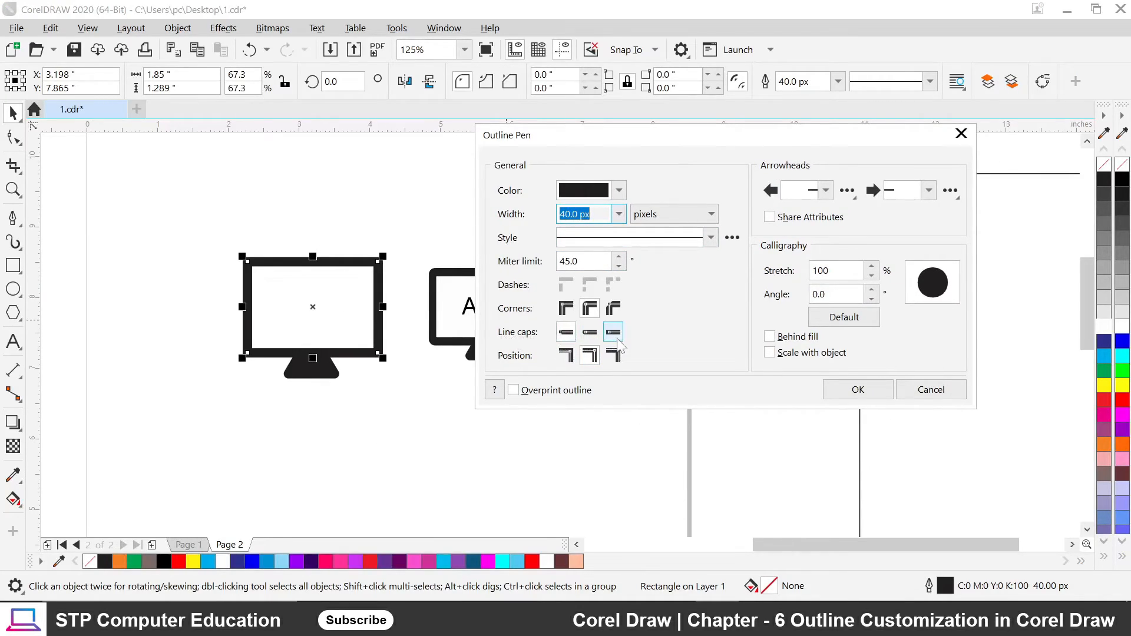
pyautogui.click(930, 389)
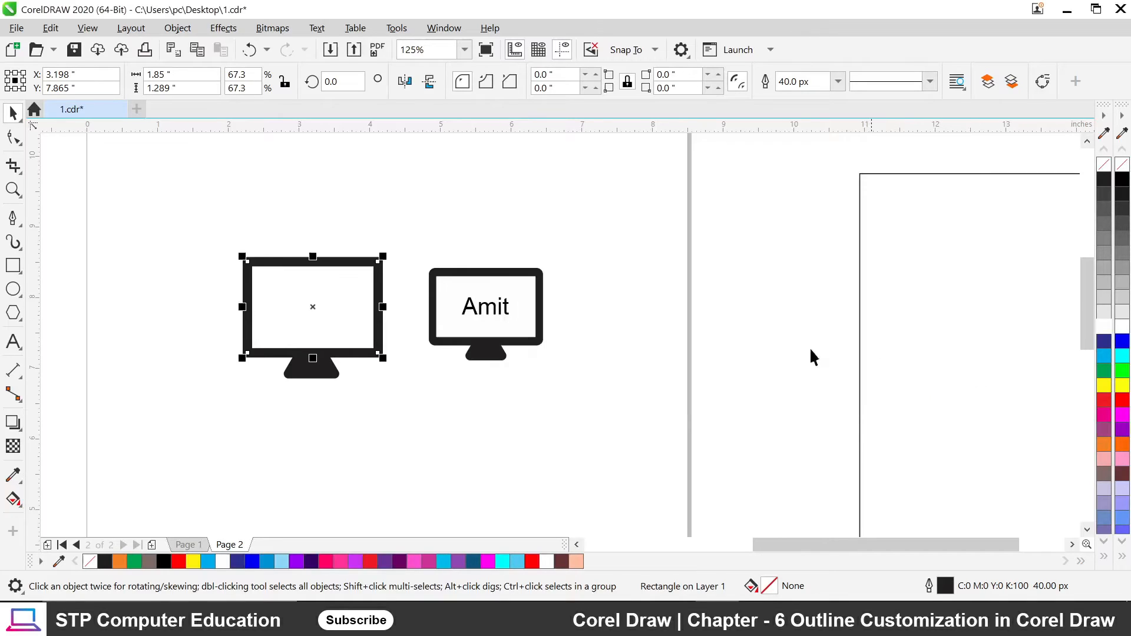
pyautogui.scroll(-2, 813, 356)
pyautogui.click(418, 348)
pyautogui.scroll(1, 412, 318)
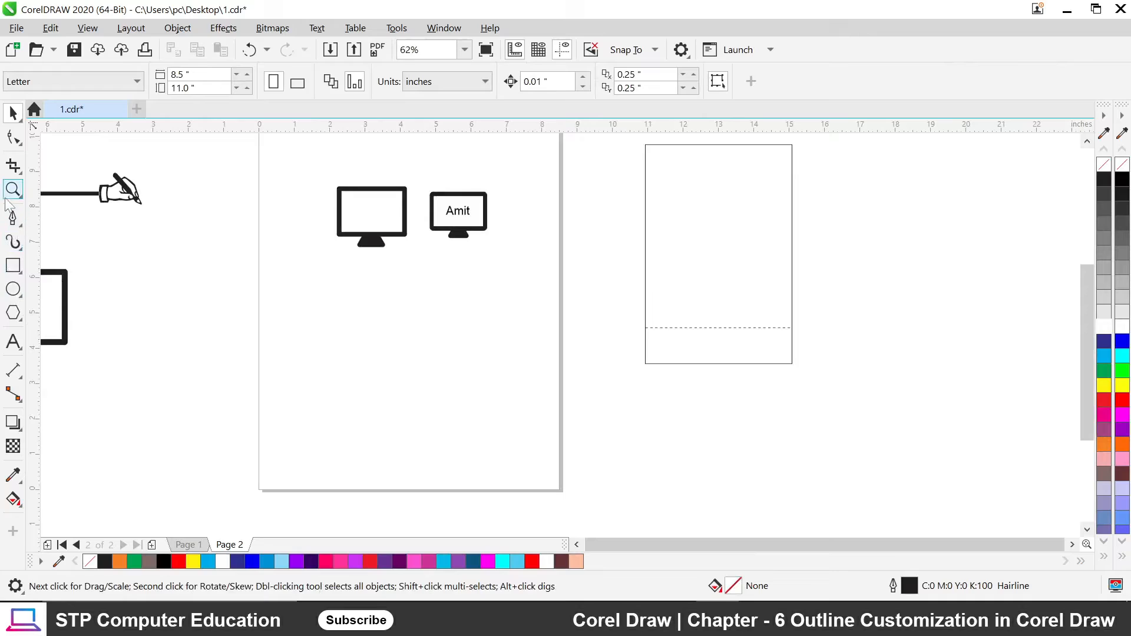
# With nothing selected, pick a thick outline width and accept it as the document default.
pyautogui.click(14, 219)
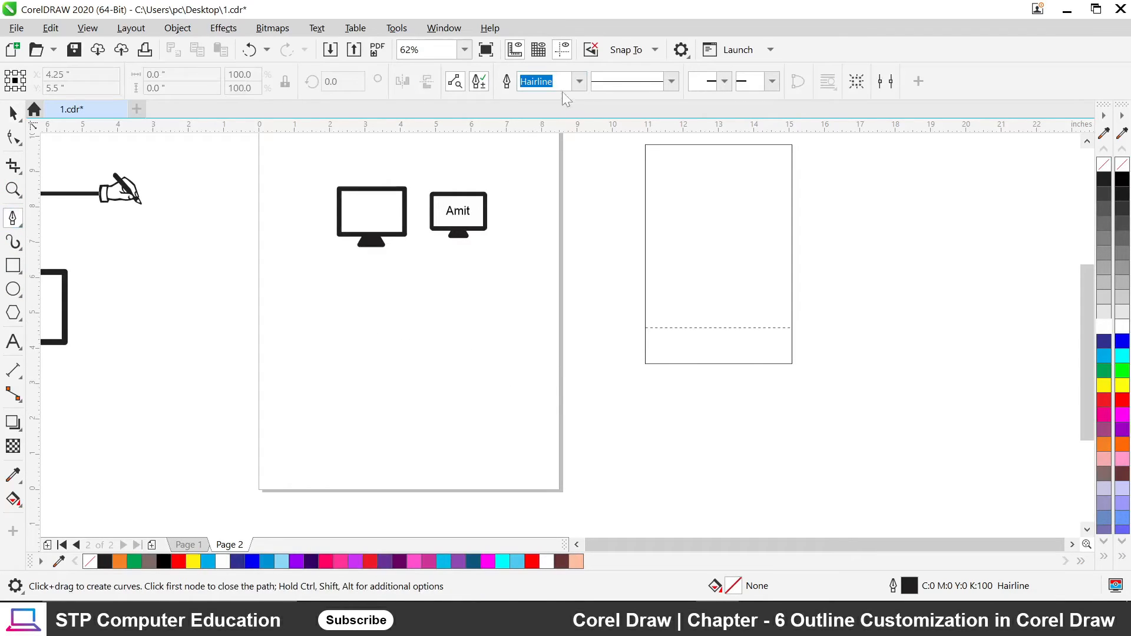
pyautogui.click(580, 86)
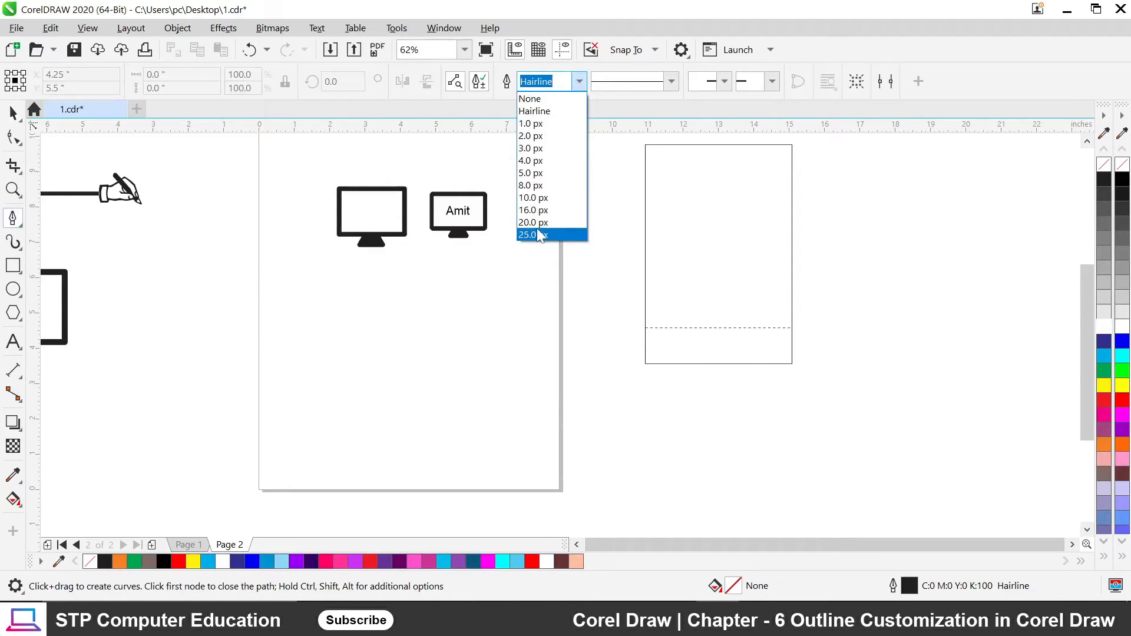
pyautogui.click(538, 231)
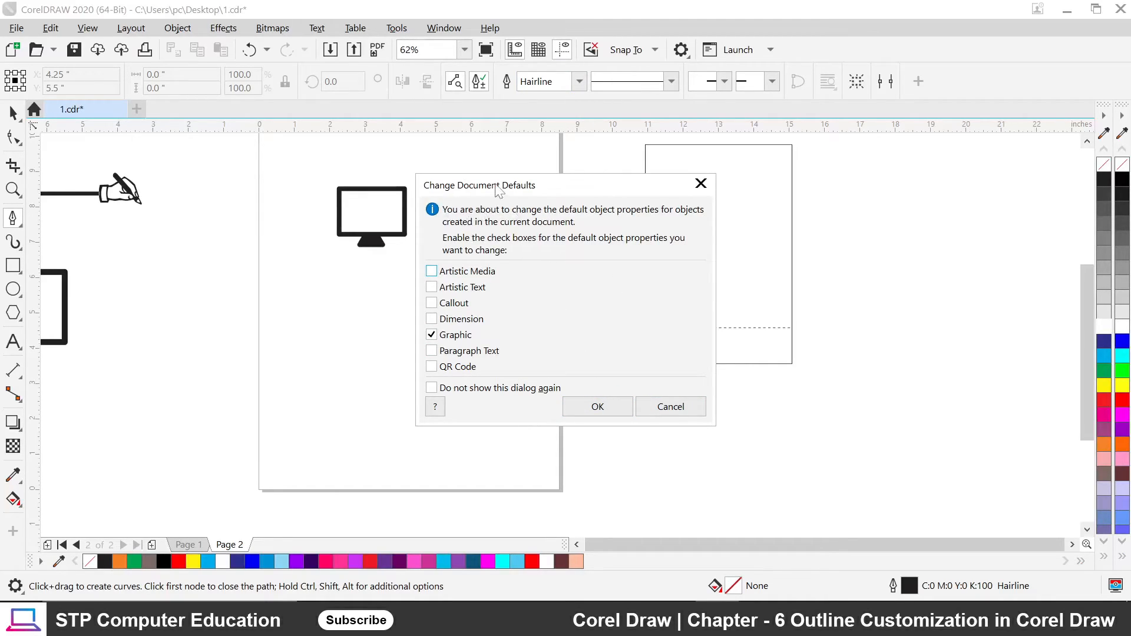
pyautogui.moveTo(498, 186)
pyautogui.mouseDown()
pyautogui.moveTo(456, 206)
pyautogui.moveTo(465, 178)
pyautogui.moveTo(450, 195)
pyautogui.moveTo(485, 193)
pyautogui.mouseUp()
pyautogui.click(607, 411)
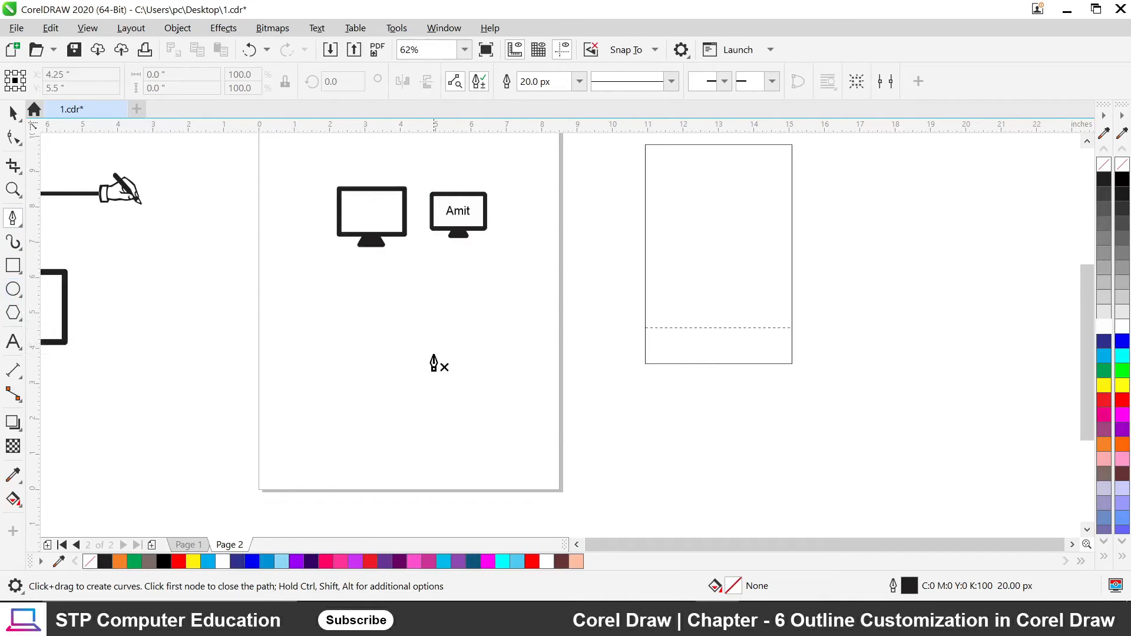
# Choose a different outline width from the list and accept it as the new default.
pyautogui.click(13, 113)
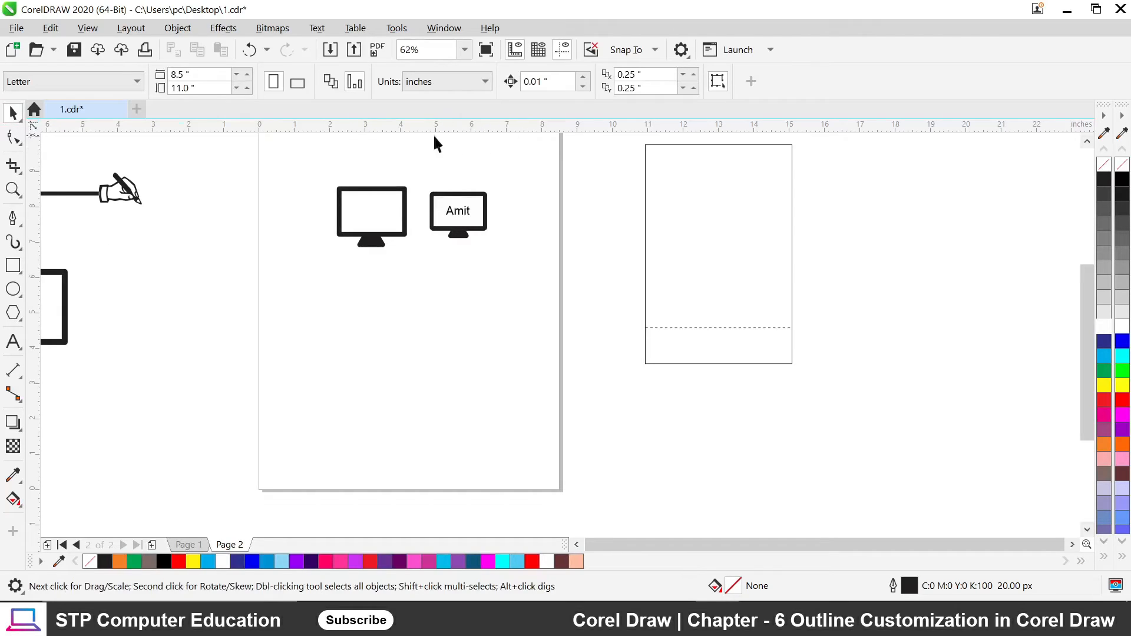
pyautogui.click(12, 218)
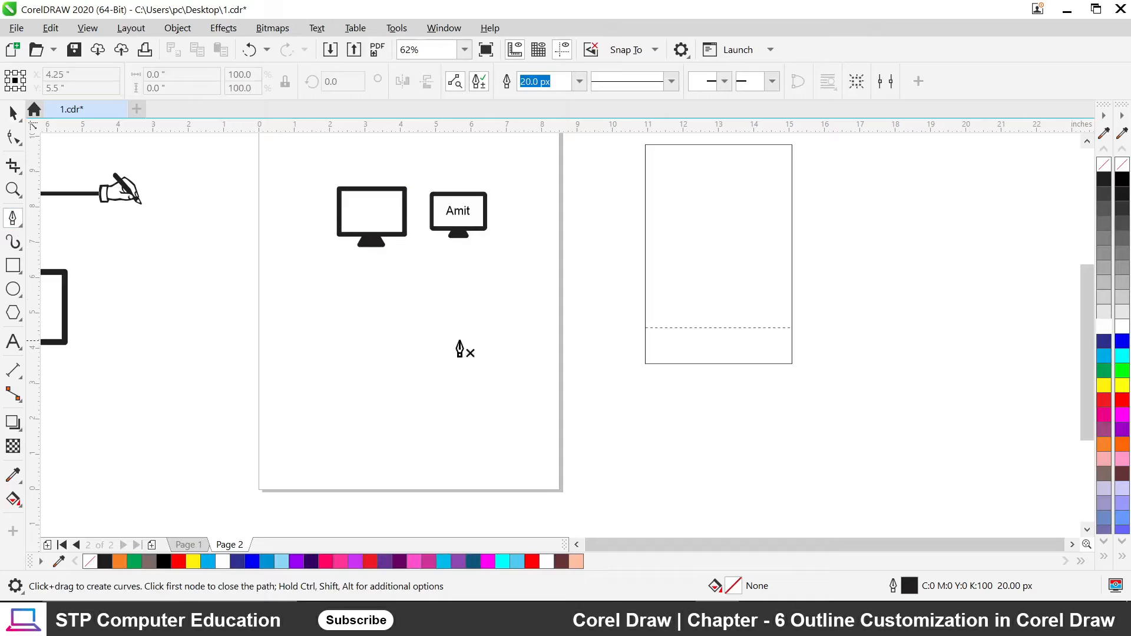
pyautogui.click(580, 81)
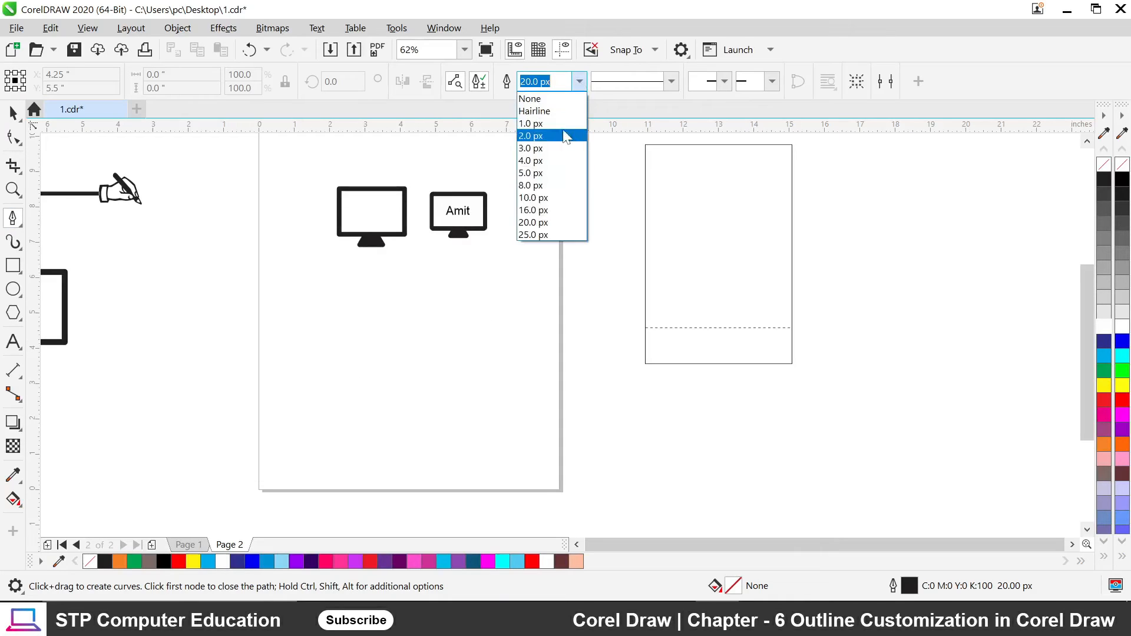
pyautogui.click(556, 109)
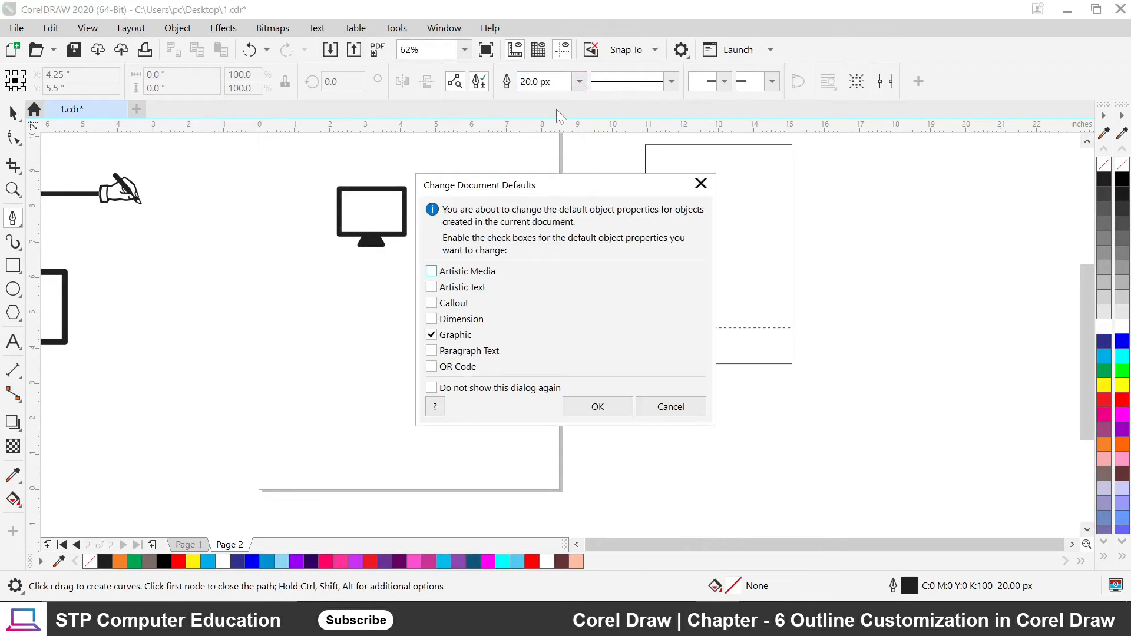
pyautogui.click(596, 406)
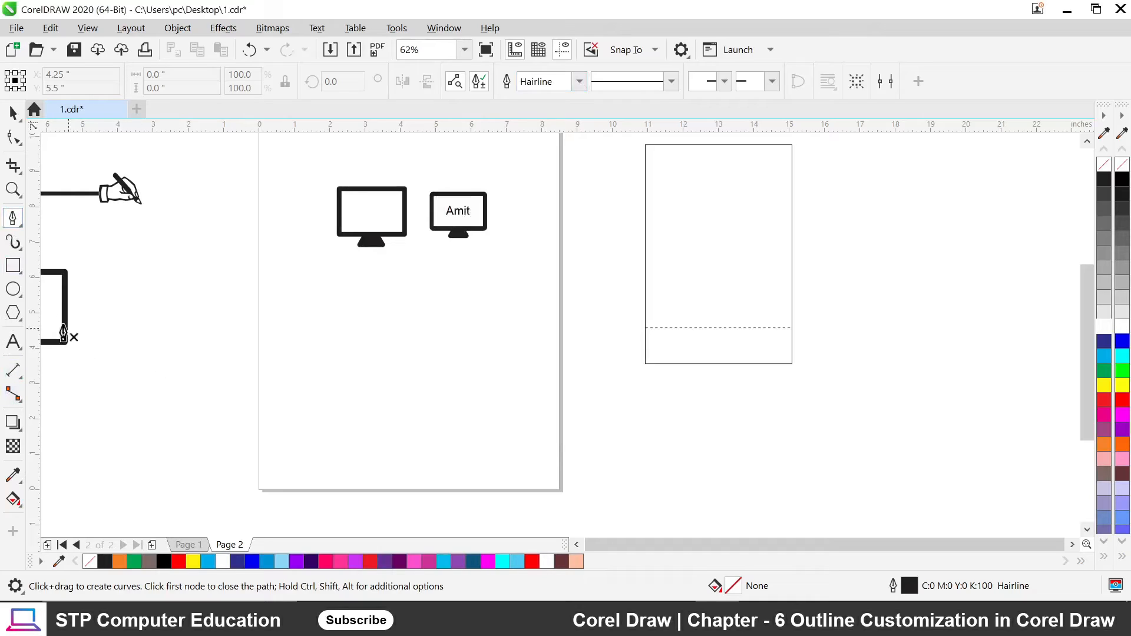
# Enter 20 px as the outline width and confirm it as the default for graphics.
pyautogui.click(577, 80)
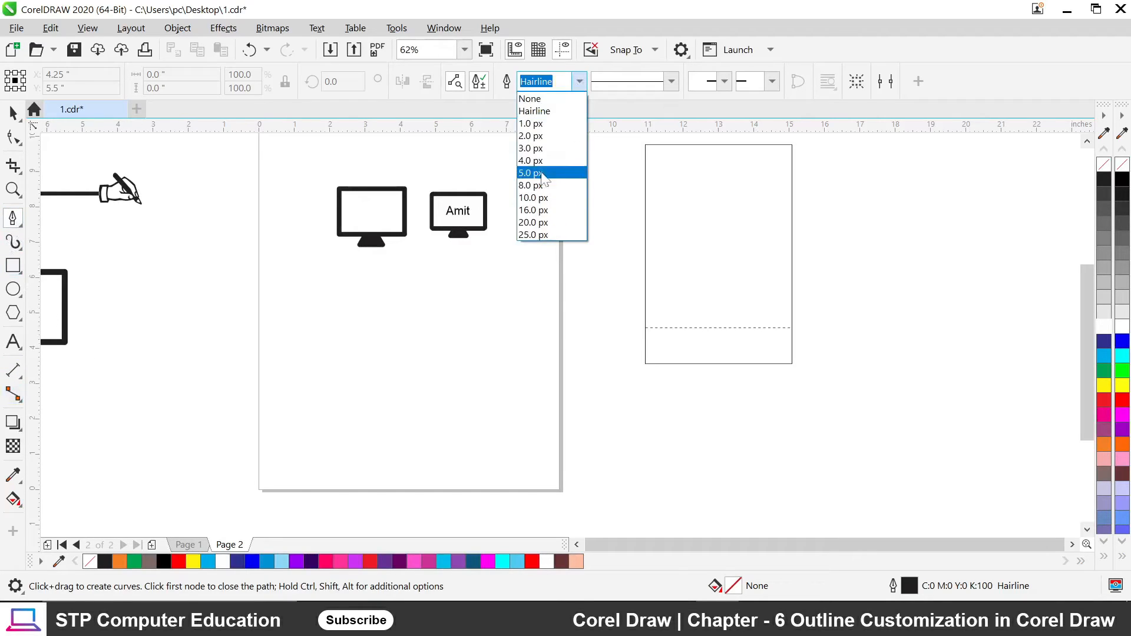
pyautogui.click(543, 233)
pyautogui.write('20')
pyautogui.press('Return')
pyautogui.click(595, 405)
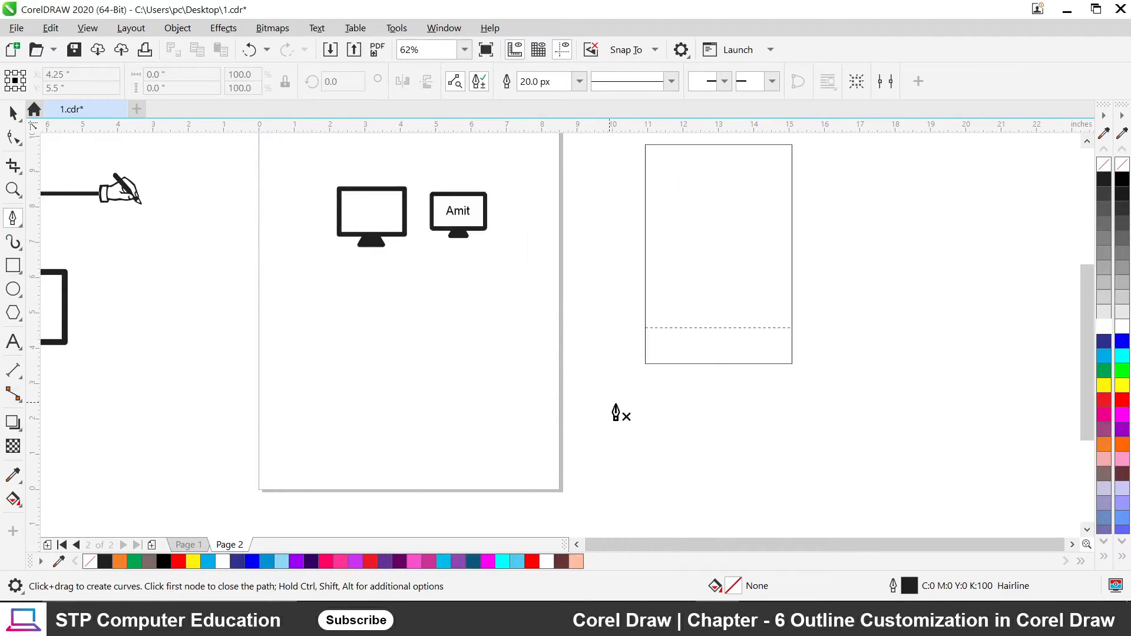
# Draw a straight horizontal line between two points below the monitor icons.
pyautogui.click(370, 344)
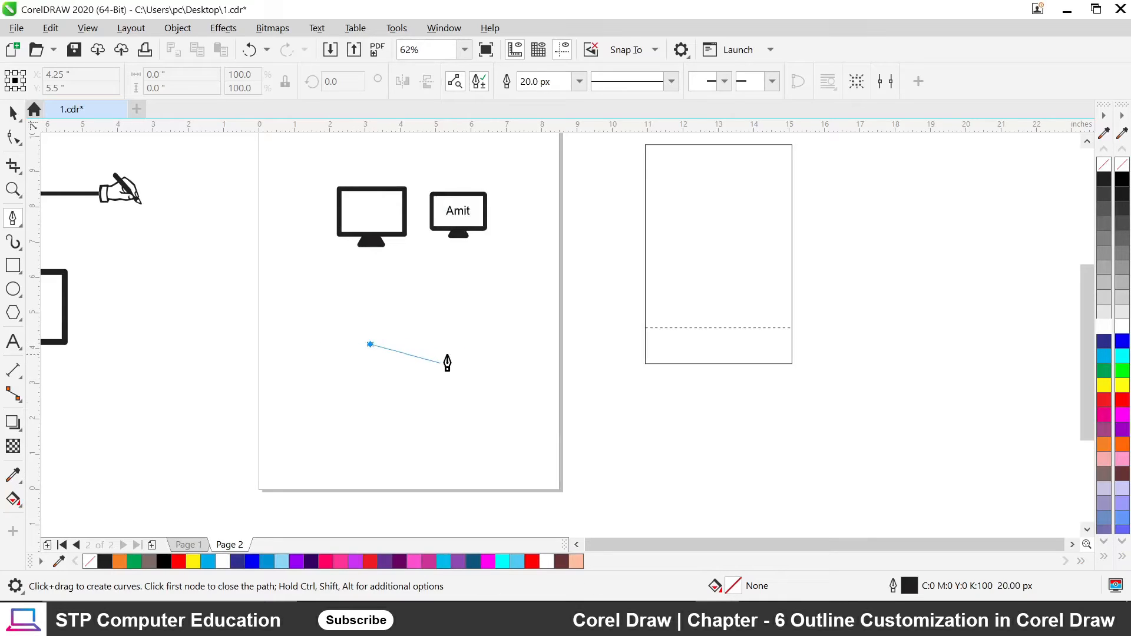
pyautogui.keyDown('ctrl'); pyautogui.click(451, 344); pyautogui.keyUp('ctrl')
pyautogui.press('Escape')
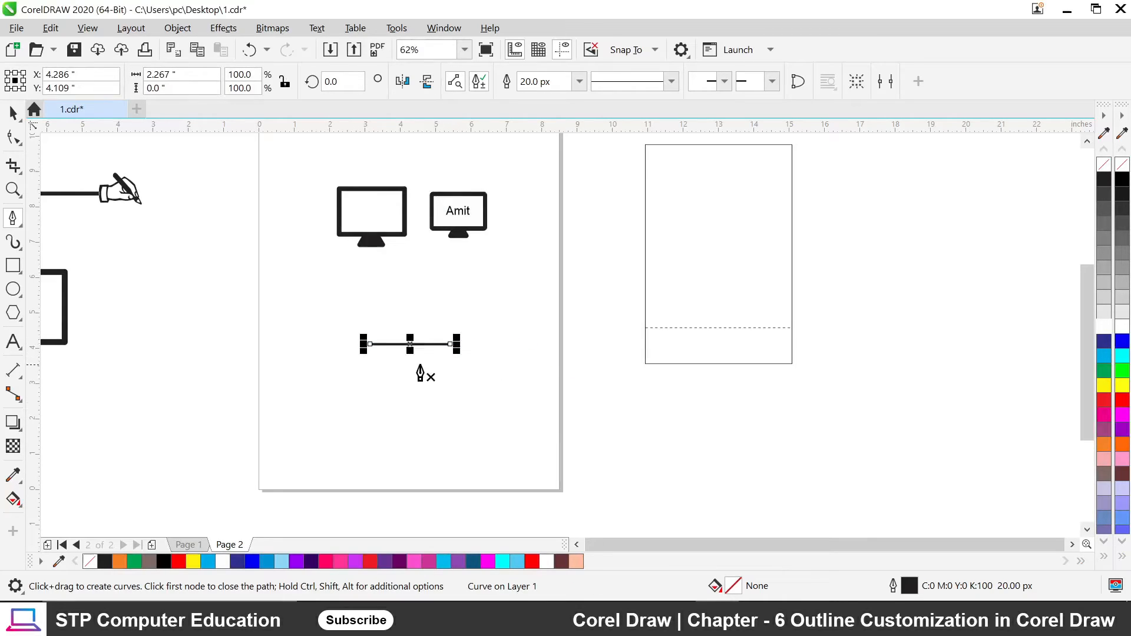
# Zoom in closely on the end of the 20 px line.
pyautogui.scroll(1, 378, 352)
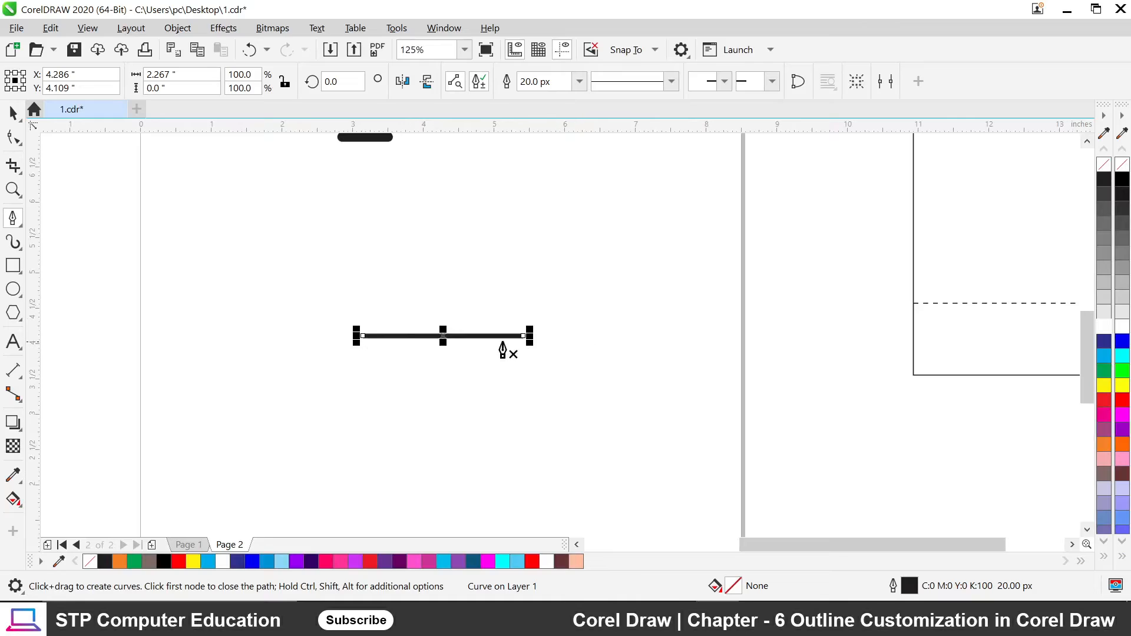
pyautogui.scroll(1, 451, 355)
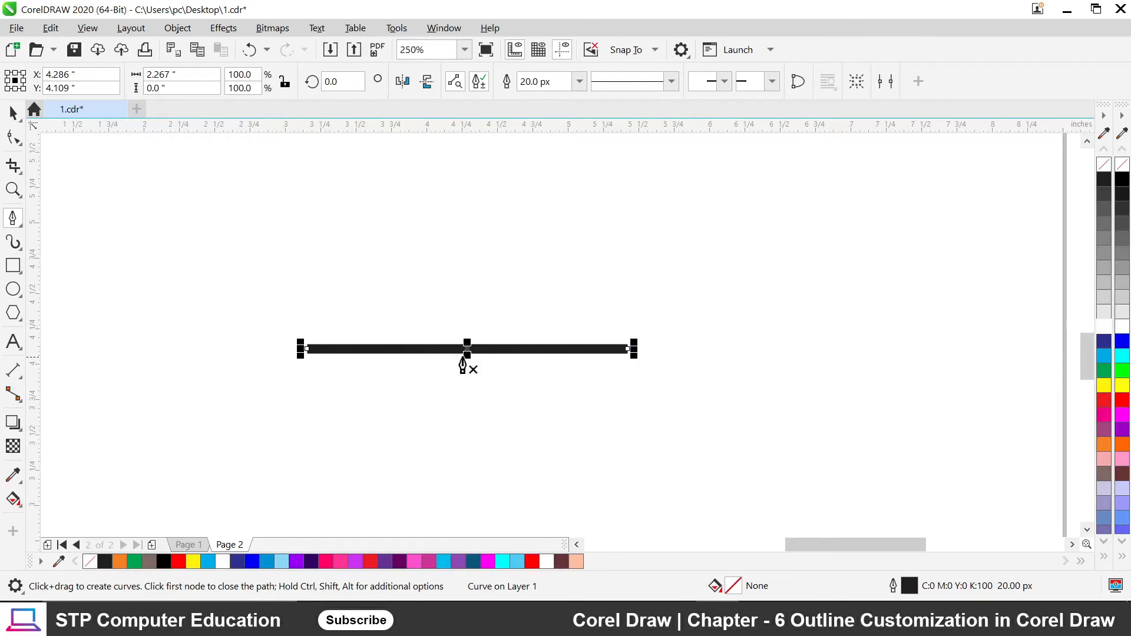
pyautogui.scroll(1, 331, 354)
pyautogui.scroll(1, 332, 345)
pyautogui.scroll(-2, 443, 244)
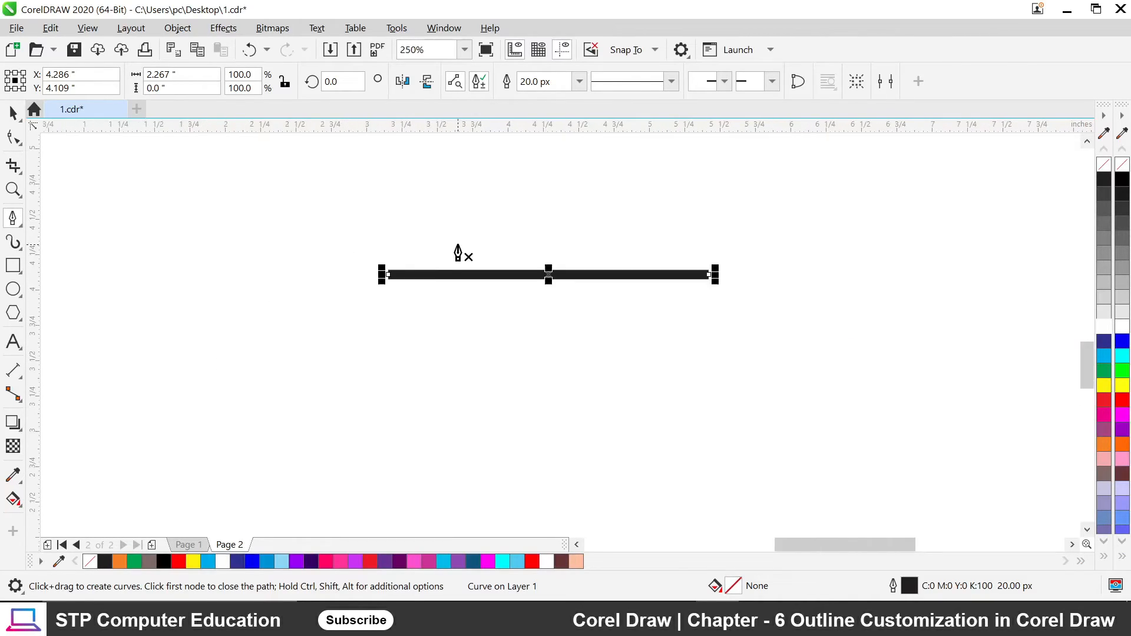
pyautogui.scroll(1, 383, 271)
pyautogui.scroll(1, 445, 278)
pyautogui.scroll(1, 354, 274)
pyautogui.scroll(1, 321, 266)
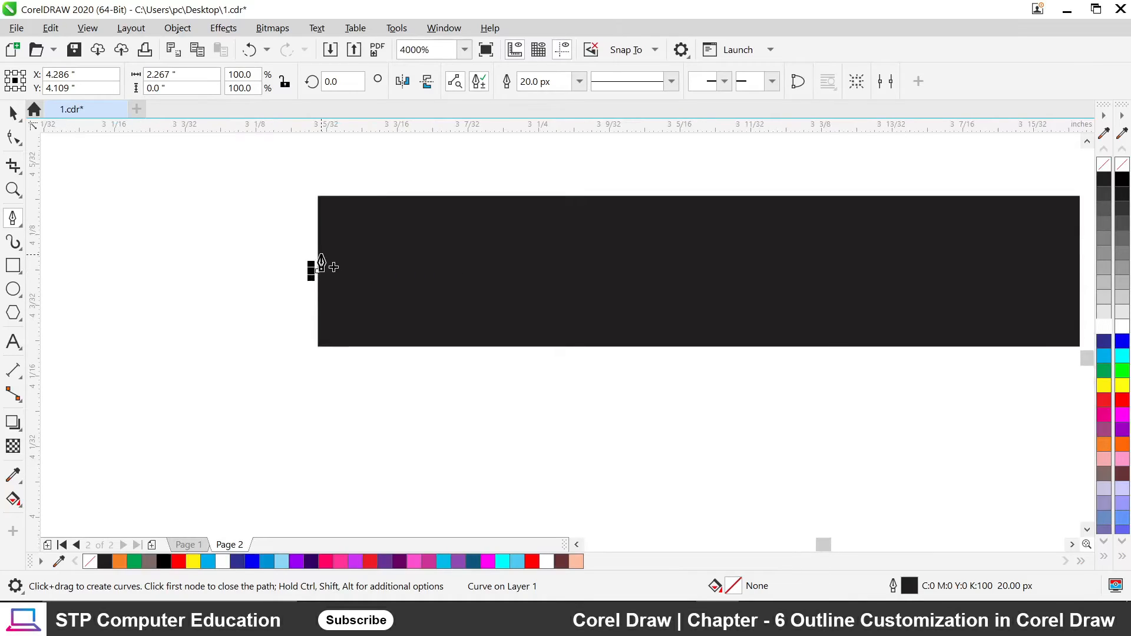
pyautogui.scroll(-1, 324, 261)
pyautogui.scroll(1, 326, 259)
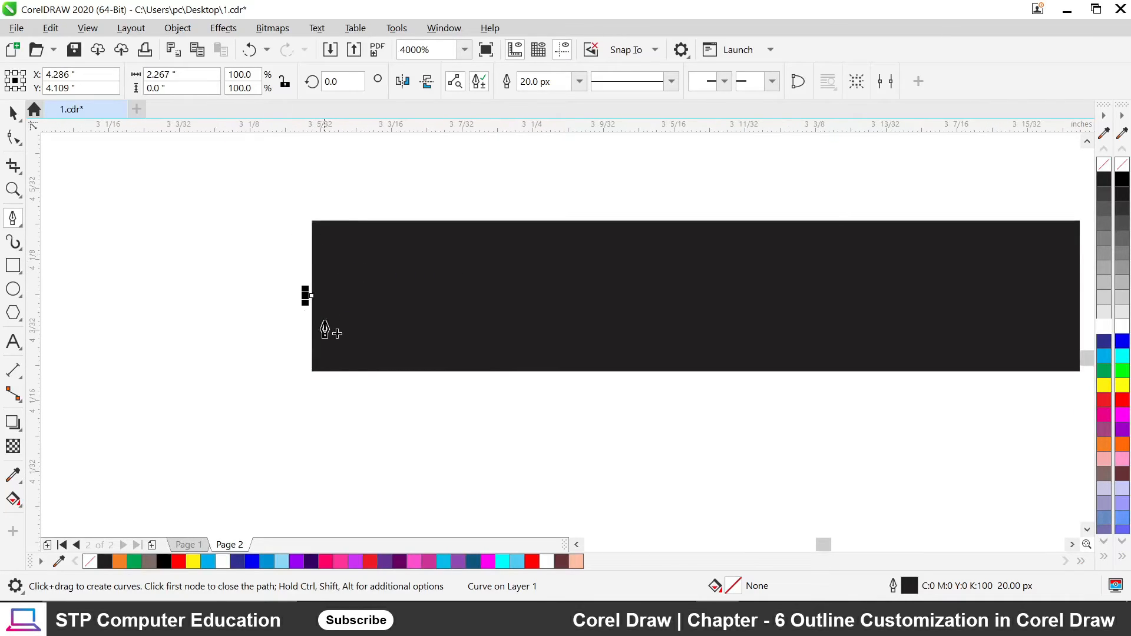
pyautogui.press('F12')
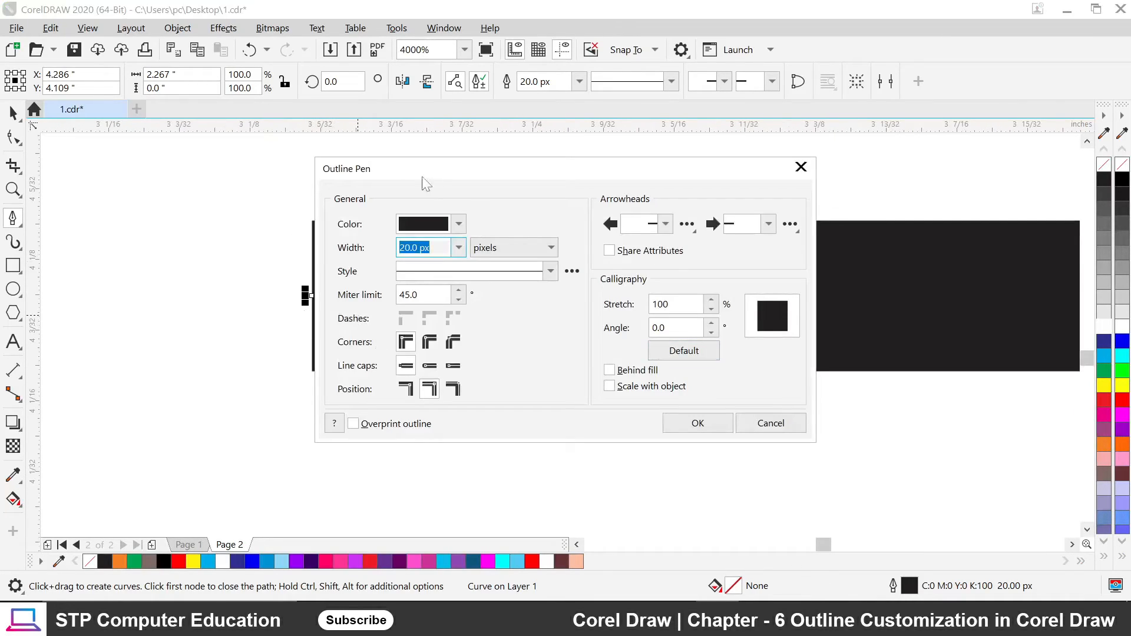
pyautogui.moveTo(404, 162); pyautogui.dragTo(613, 137)
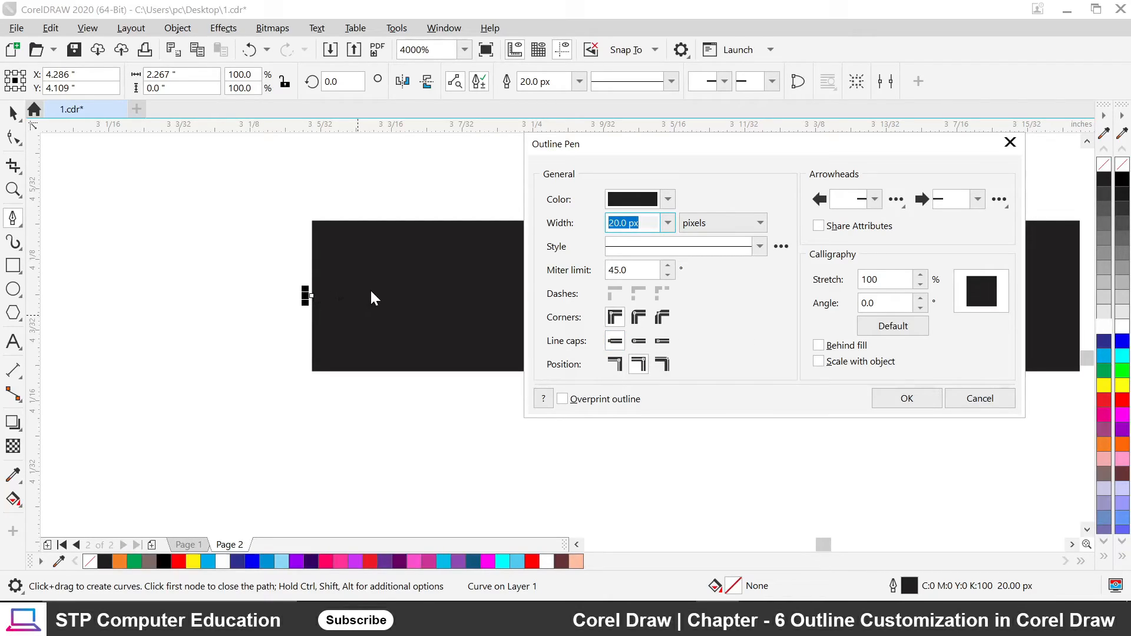
pyautogui.click(639, 341)
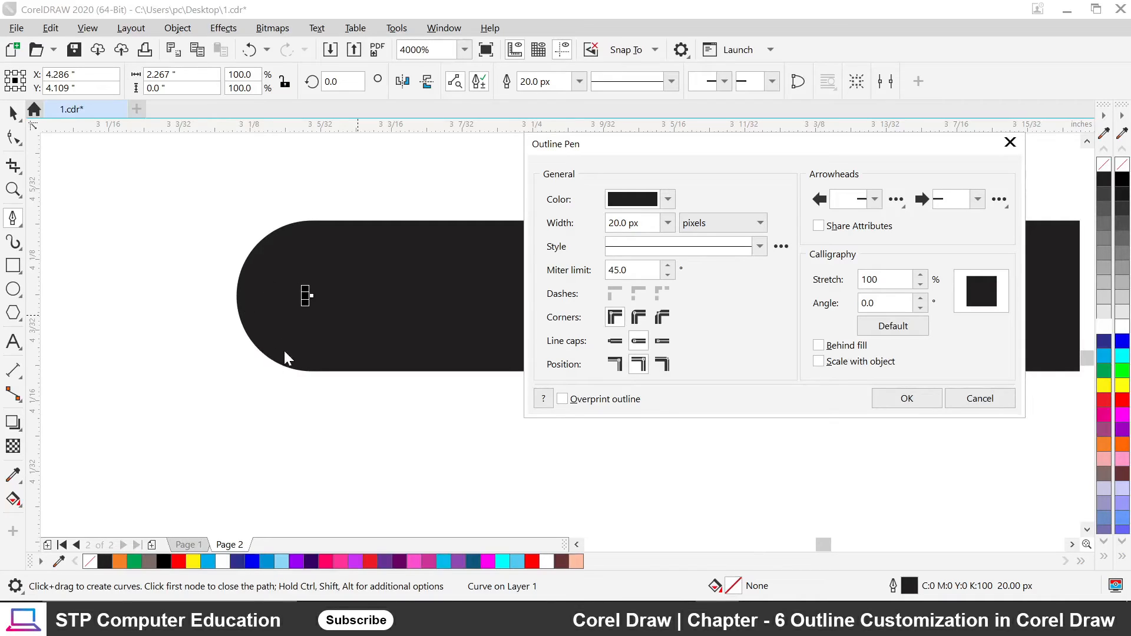
pyautogui.click(660, 346)
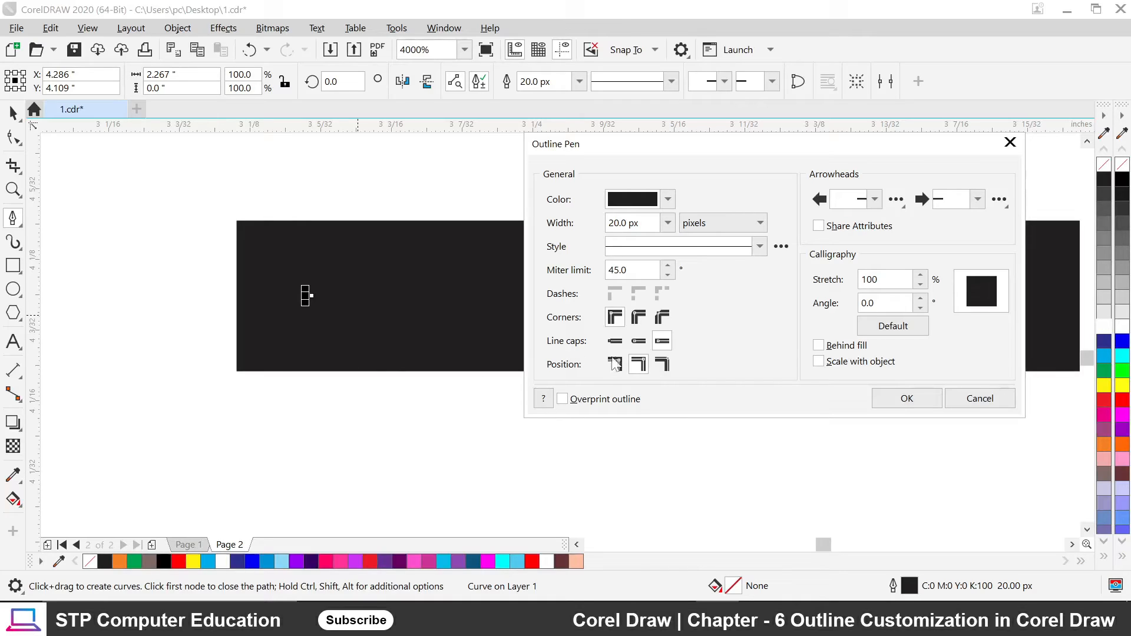
pyautogui.click(636, 345)
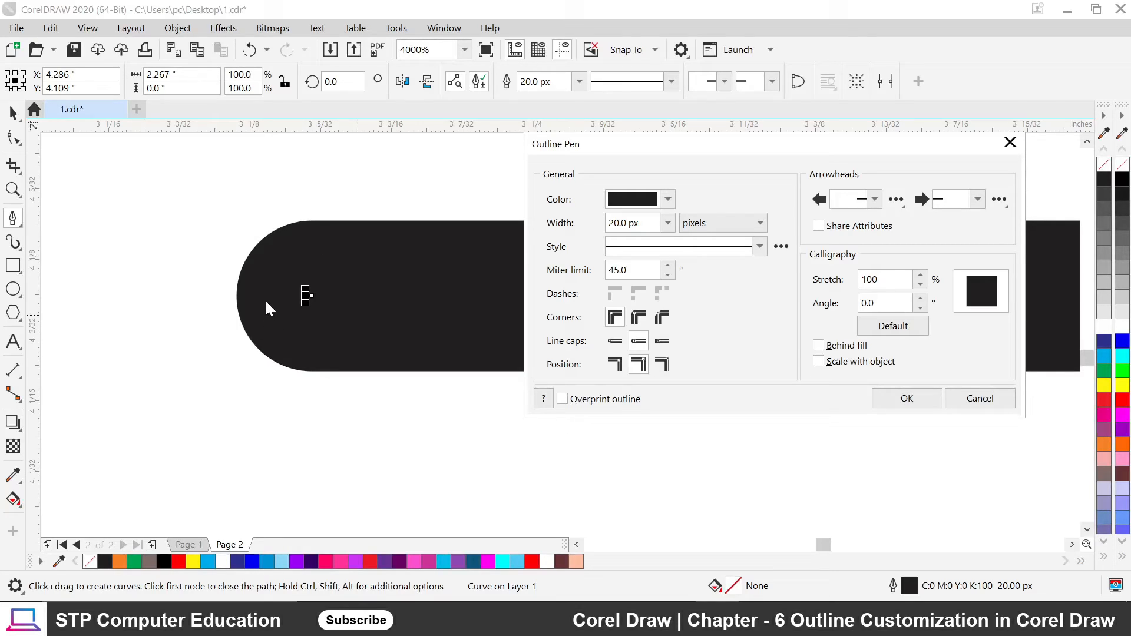
pyautogui.click(617, 343)
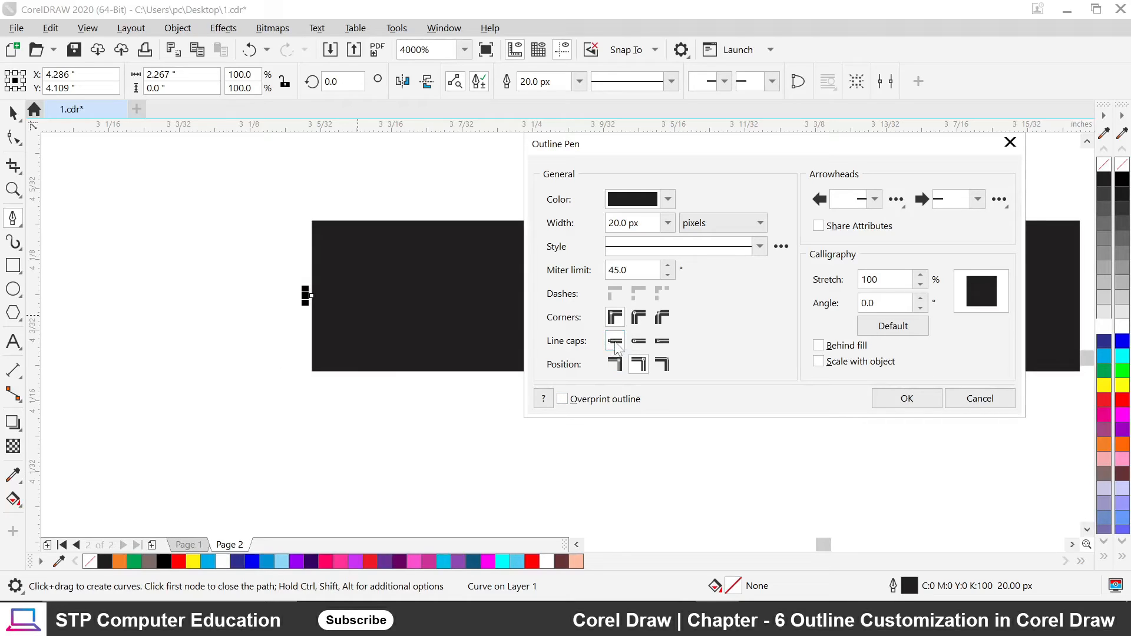
pyautogui.click(913, 400)
pyautogui.scroll(-1, 406, 410)
pyautogui.scroll(-6, 405, 415)
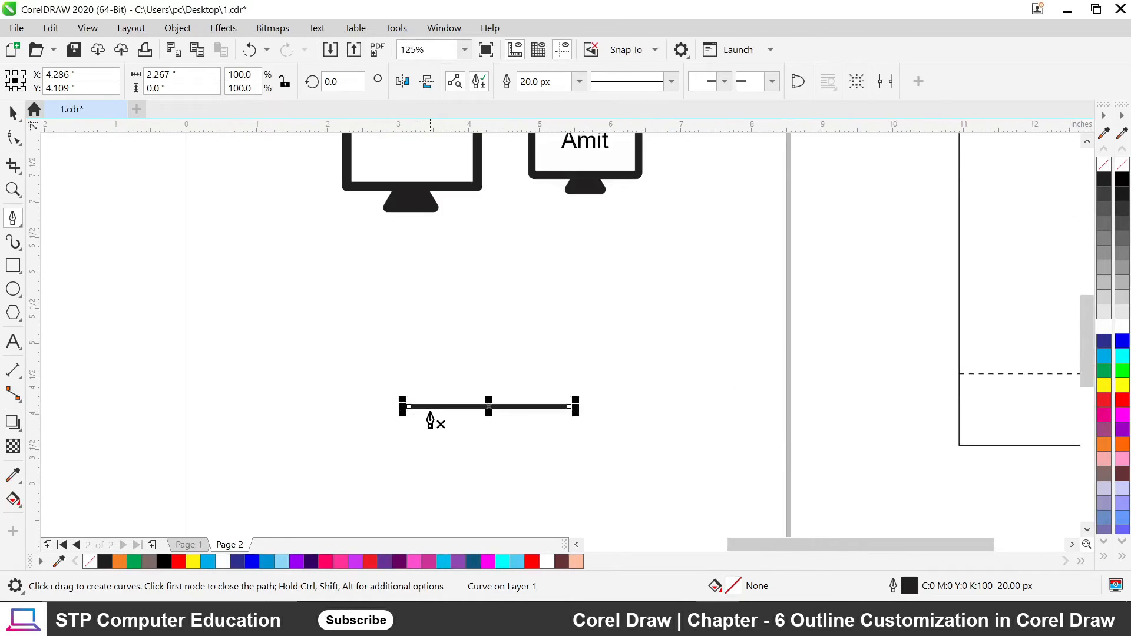
# Select the left monitor's black frame rectangle with the Pick tool.
pyautogui.scroll(-1, 523, 350)
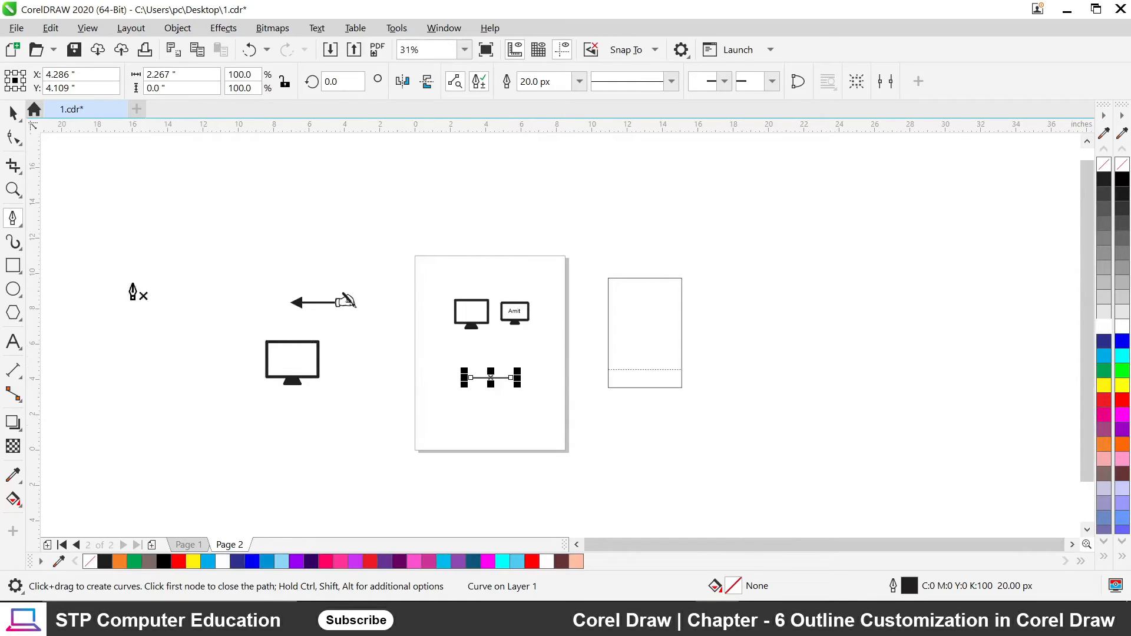
pyautogui.click(13, 112)
pyautogui.scroll(1, 462, 335)
pyautogui.scroll(2, 415, 300)
pyautogui.click(405, 221)
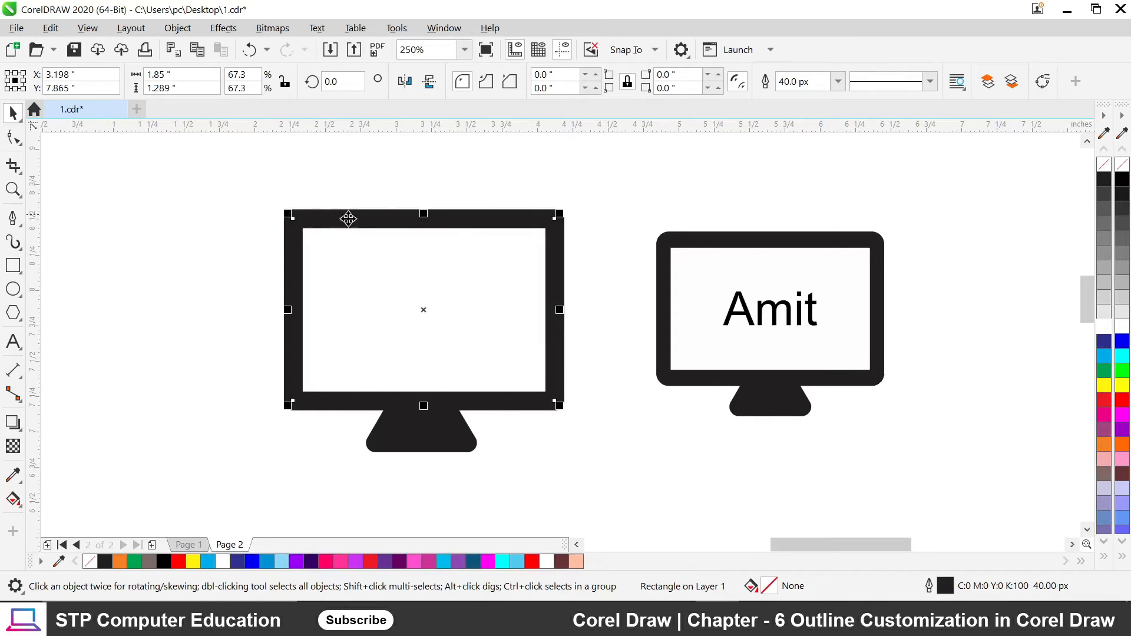
# Shift the left monitor's frame slightly right and up, also moving the Amit monitor's screen and frame.
pyautogui.moveTo(400, 229); pyautogui.dragTo(384, 210)
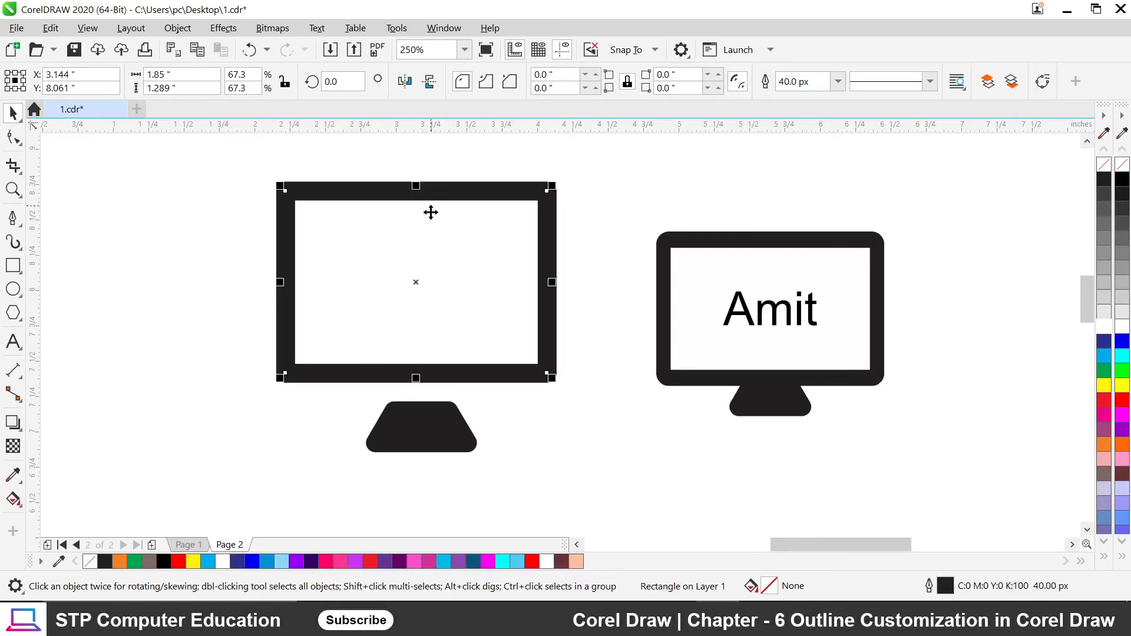
pyautogui.moveTo(321, 189); pyautogui.dragTo(339, 206)
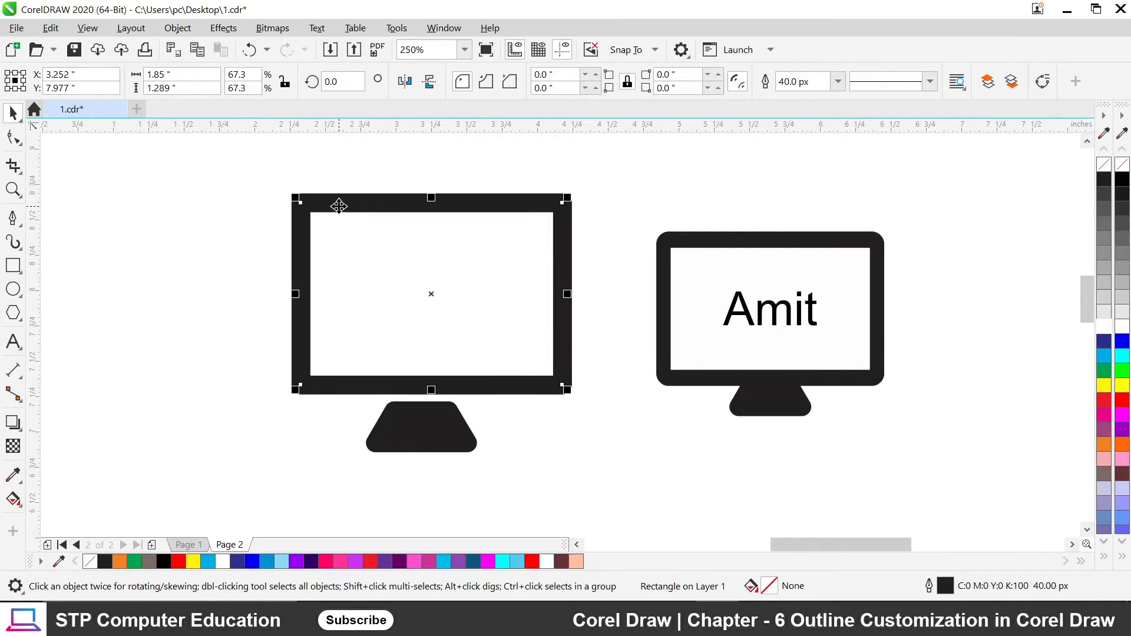
pyautogui.moveTo(720, 282); pyautogui.dragTo(684, 322)
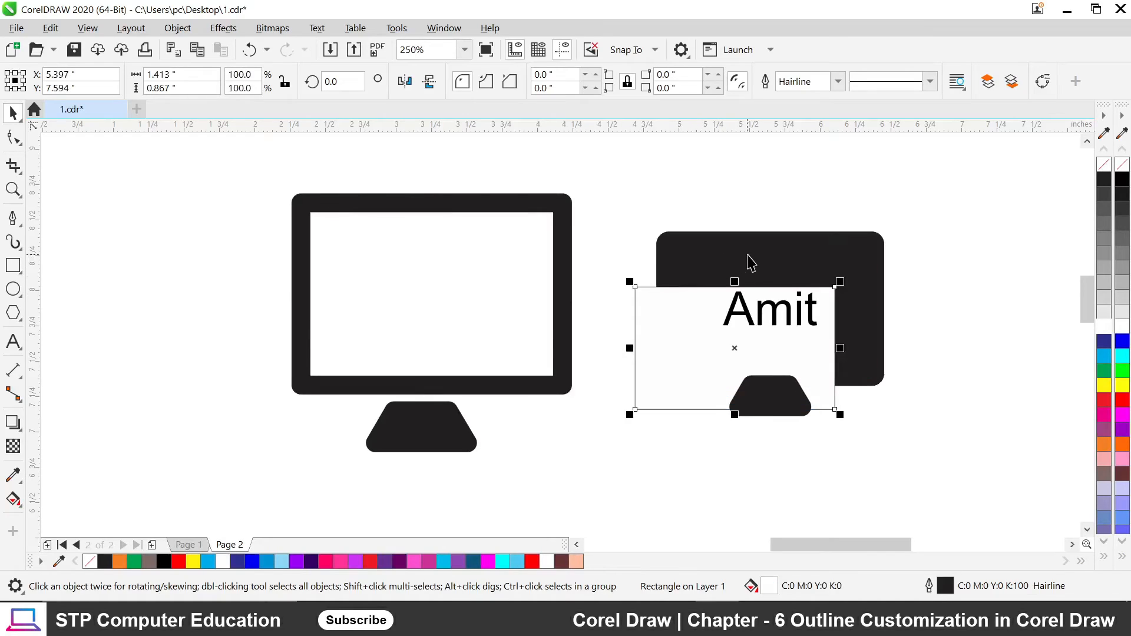
pyautogui.moveTo(770, 251); pyautogui.dragTo(843, 203)
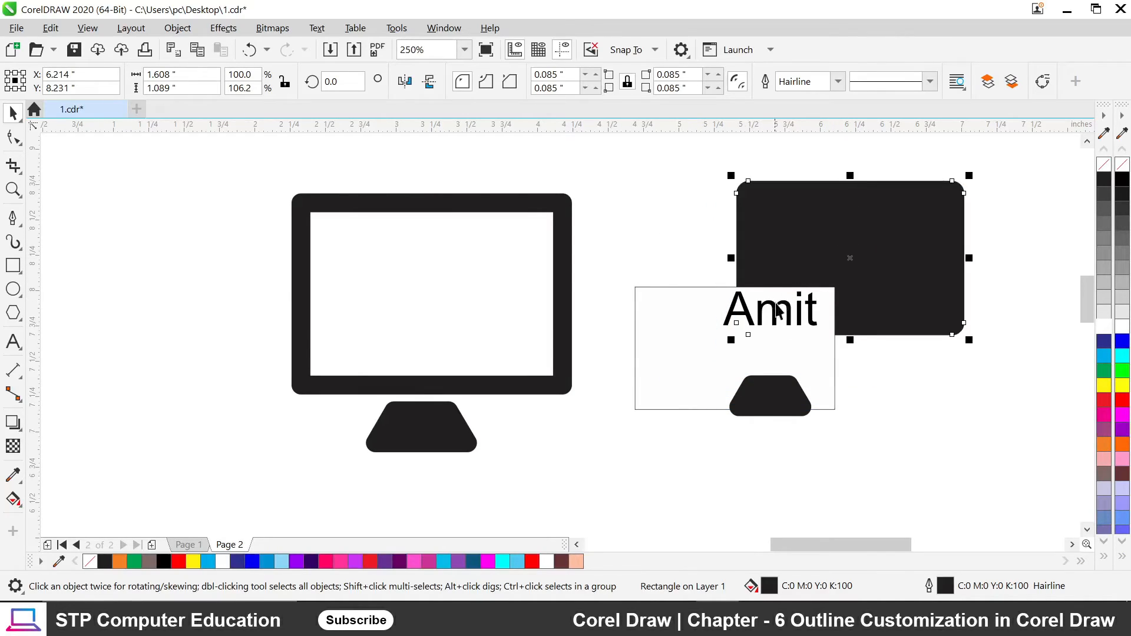
pyautogui.moveTo(377, 207)
pyautogui.mouseDown()
pyautogui.moveTo(404, 228)
pyautogui.moveTo(381, 238)
pyautogui.moveTo(407, 209)
pyautogui.moveTo(389, 204)
pyautogui.mouseUp()
pyautogui.scroll(1, 347, 205)
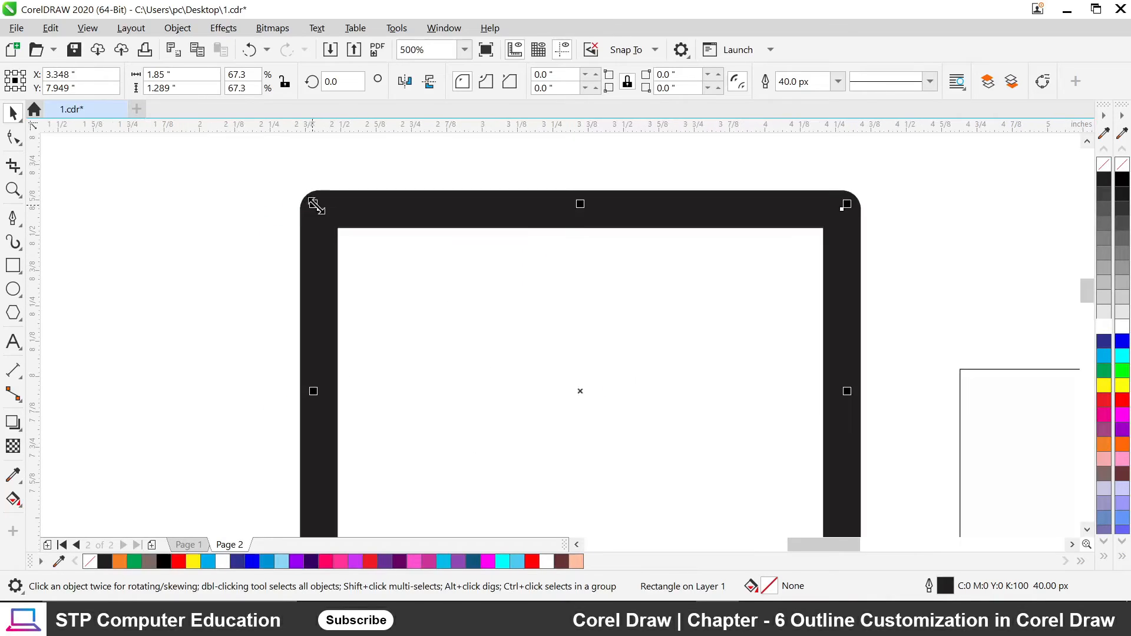
pyautogui.scroll(1, 318, 203)
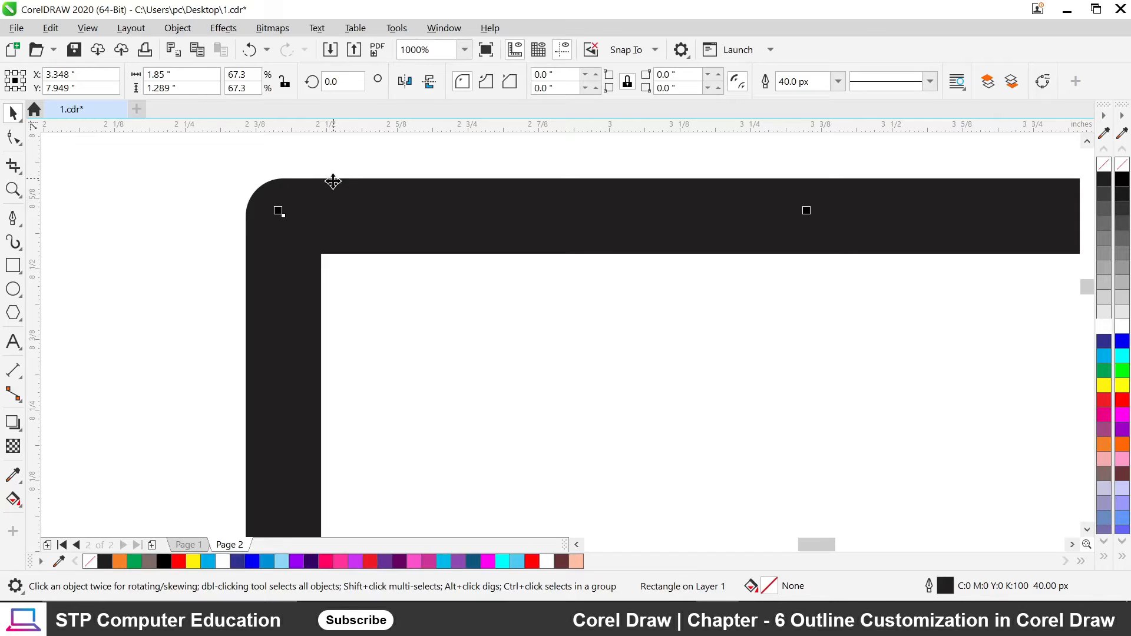
# Open the Outline Pen dialog for the rectangle's 40 px black outline and move it aside.
pyautogui.press('F12')
pyautogui.moveTo(411, 176); pyautogui.dragTo(655, 183)
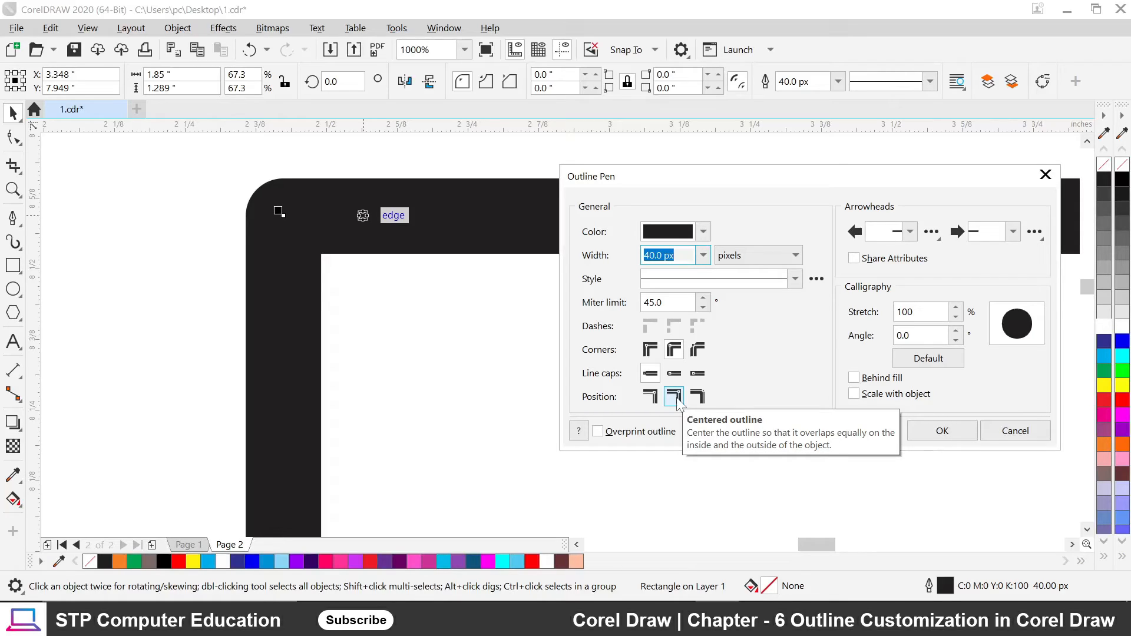
# Preview the Outside and Inside outline positions, then apply a Centered outline to the frame.
pyautogui.click(647, 401)
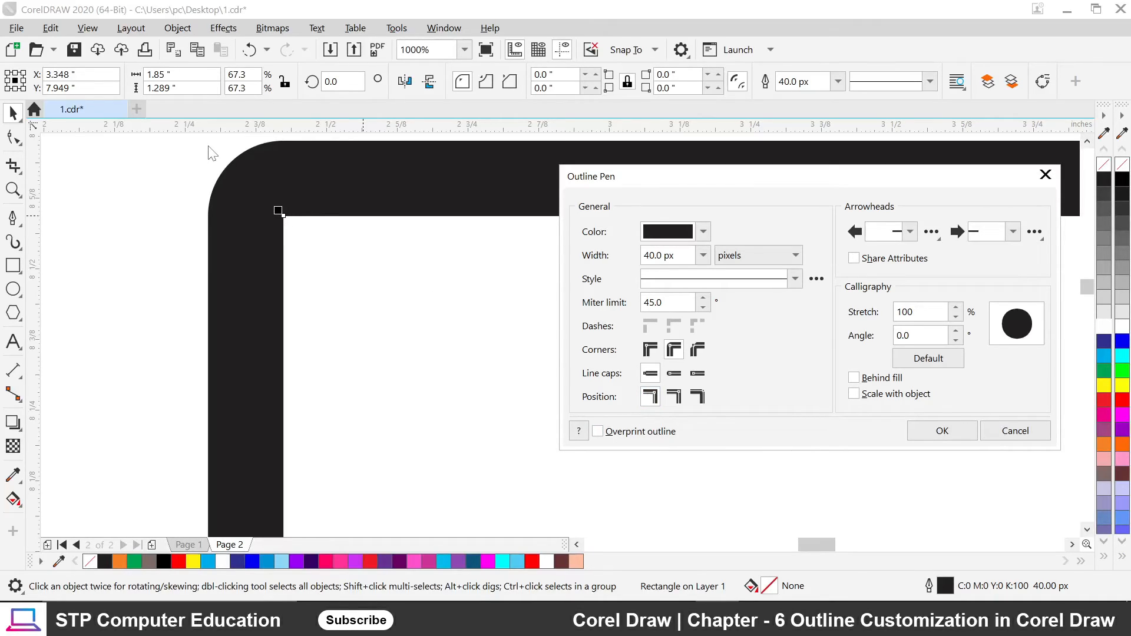
pyautogui.click(701, 396)
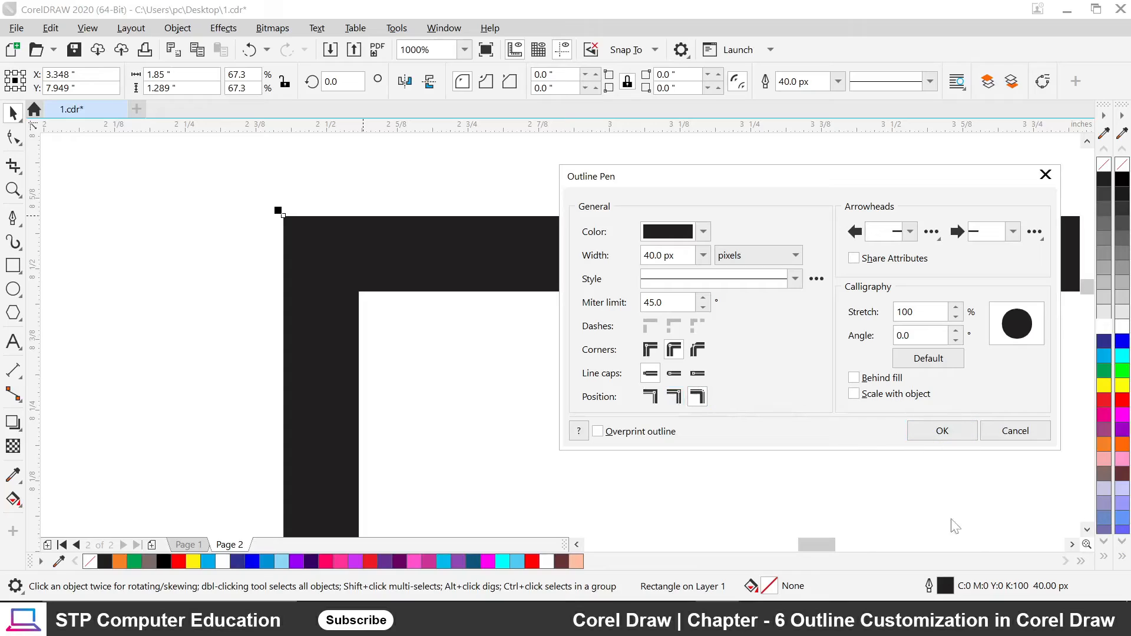
pyautogui.click(674, 399)
pyautogui.click(942, 430)
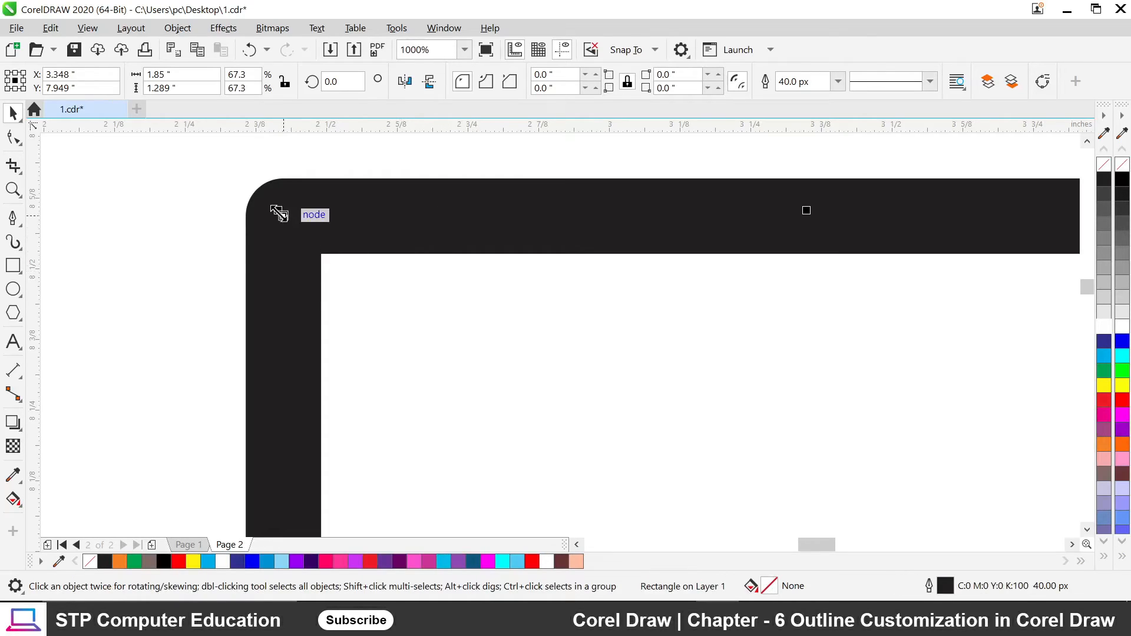
# Shrink the monitor frame to 90% and set its outline position to Inside.
pyautogui.moveTo(279, 213); pyautogui.dragTo(312, 287)
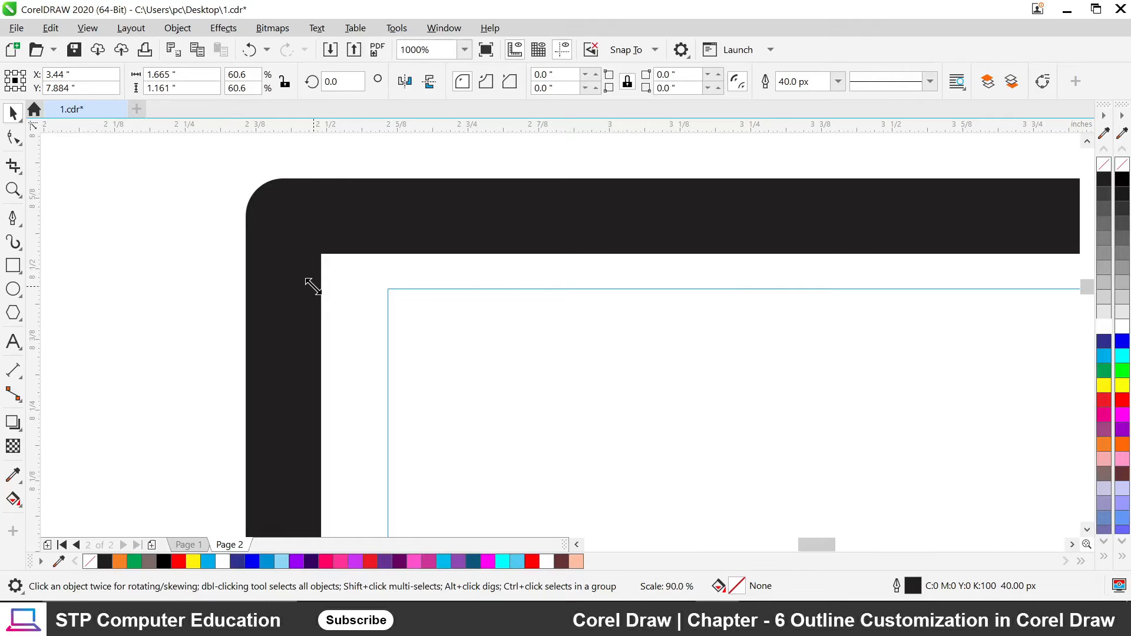
pyautogui.moveTo(313, 287); pyautogui.dragTo(314, 295)
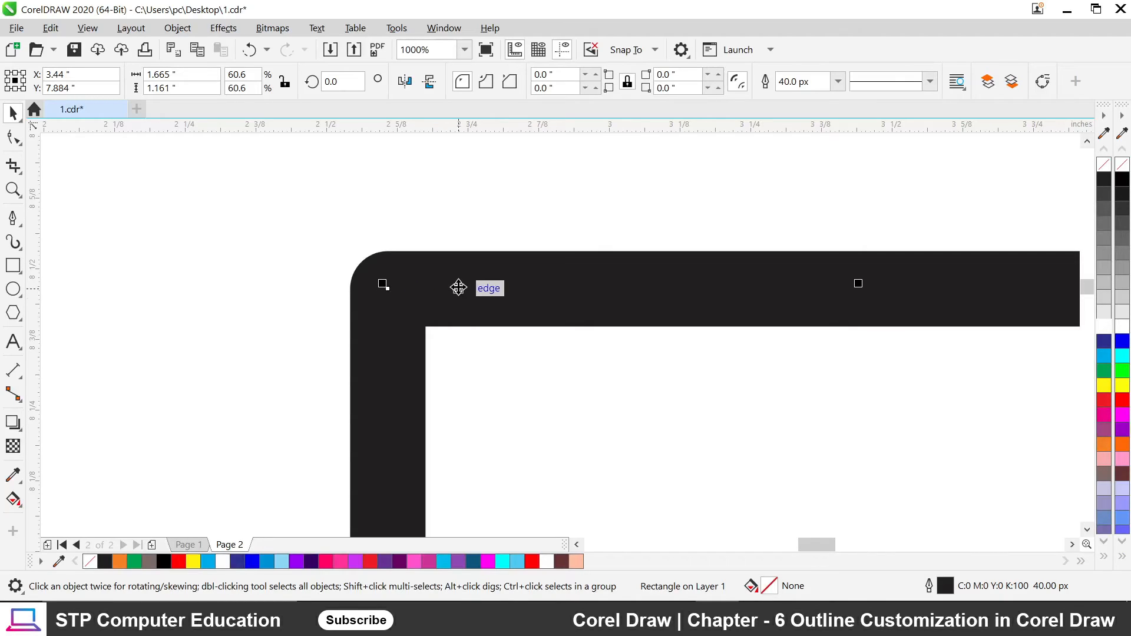
pyautogui.click(458, 287)
pyautogui.press('F12')
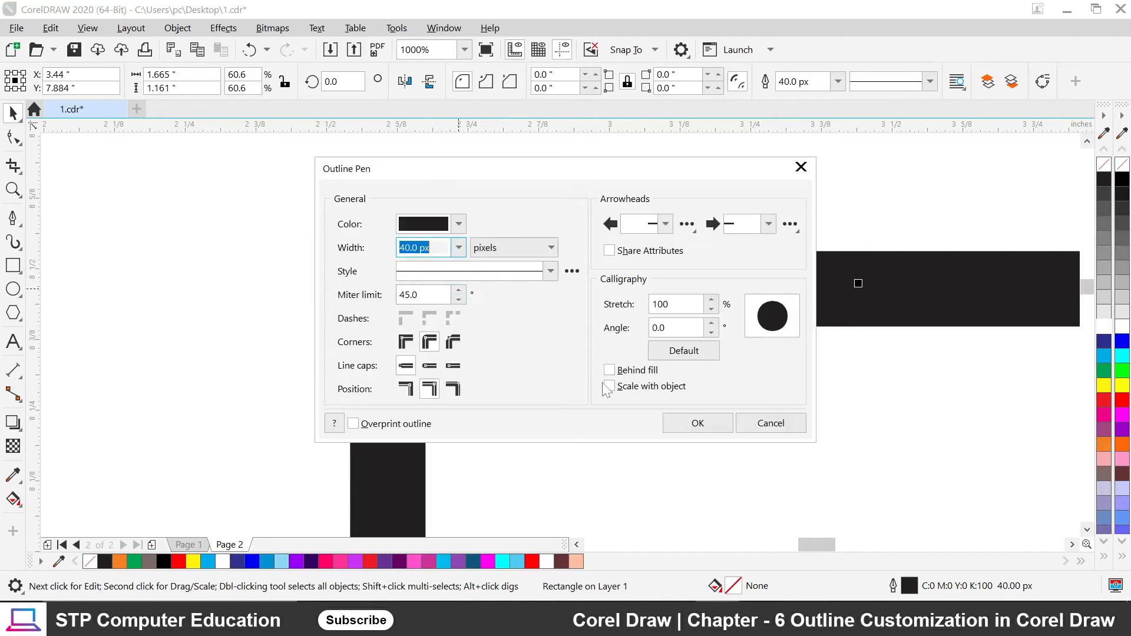
pyautogui.click(454, 390)
pyautogui.click(706, 423)
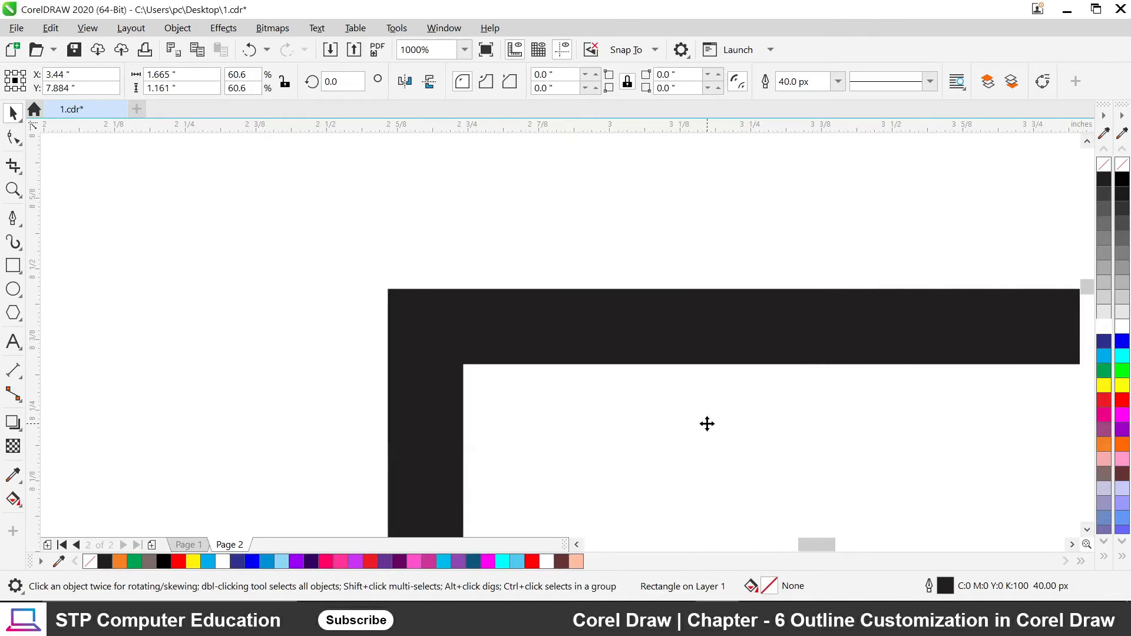
# Enlarge the frame from its top-left corner, recheck its outline settings, and view the horizontal line.
pyautogui.click(434, 324)
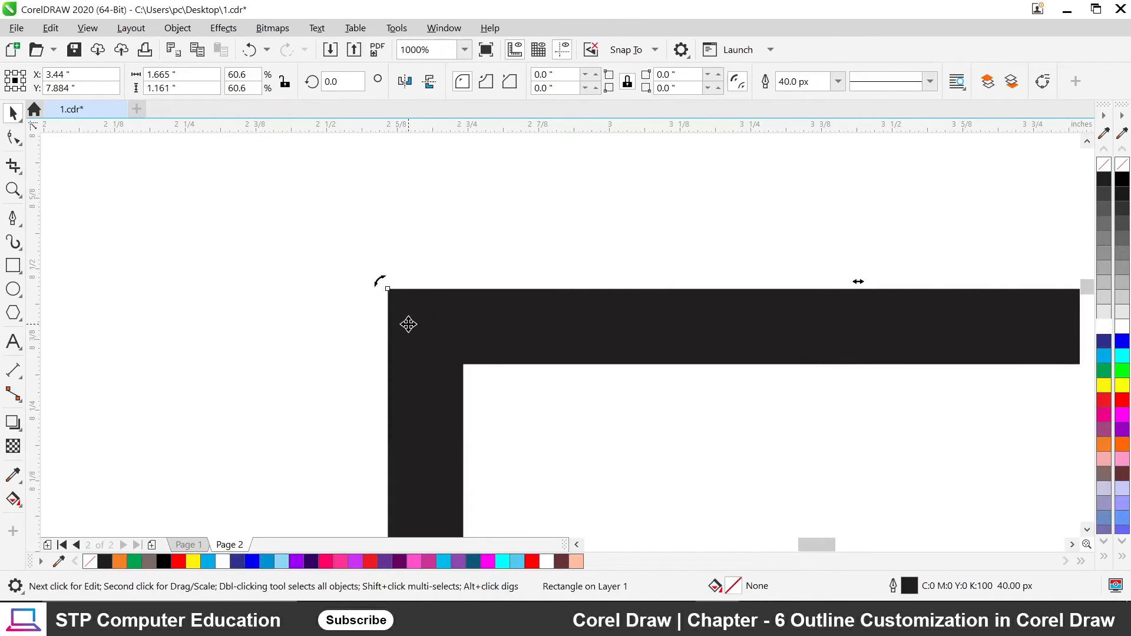
pyautogui.click(408, 324)
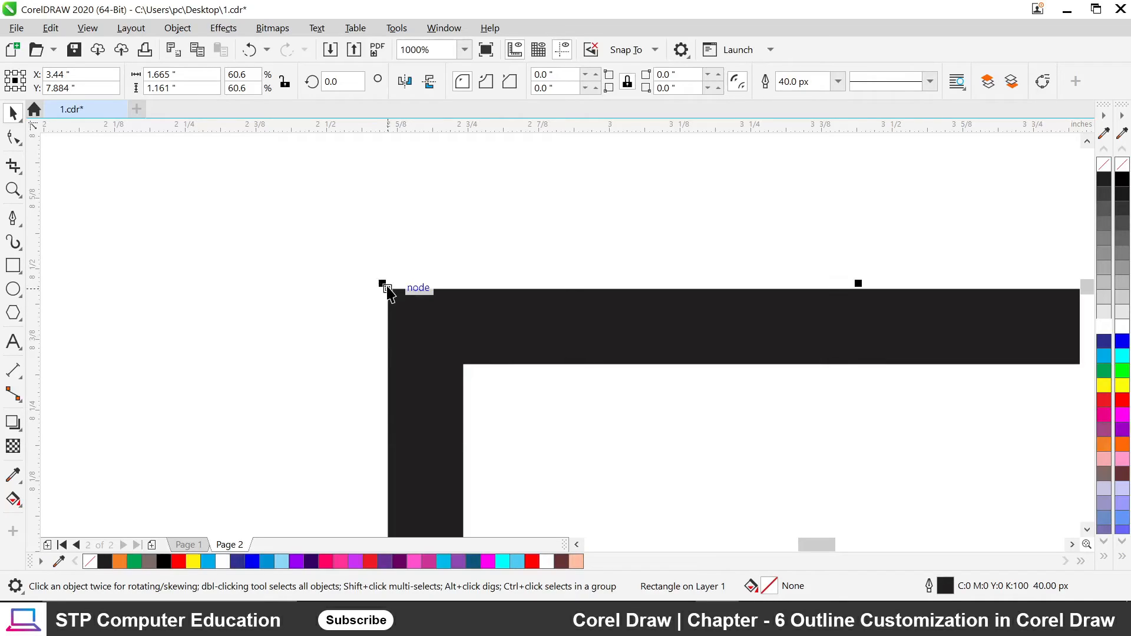
pyautogui.moveTo(383, 284); pyautogui.dragTo(303, 225)
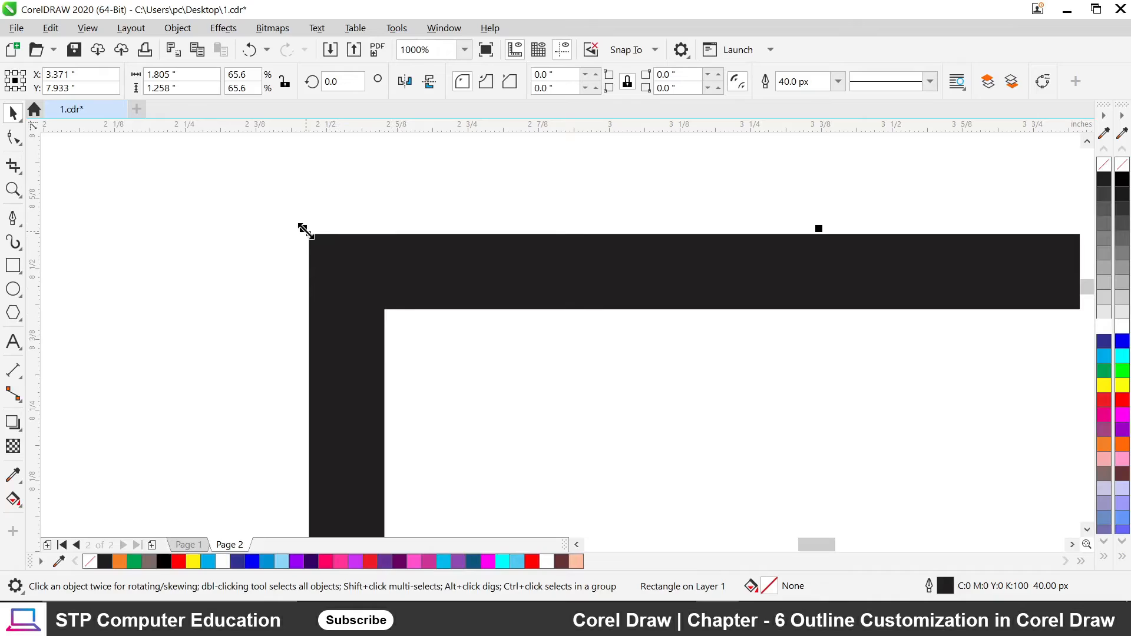
pyautogui.scroll(-2, 306, 231)
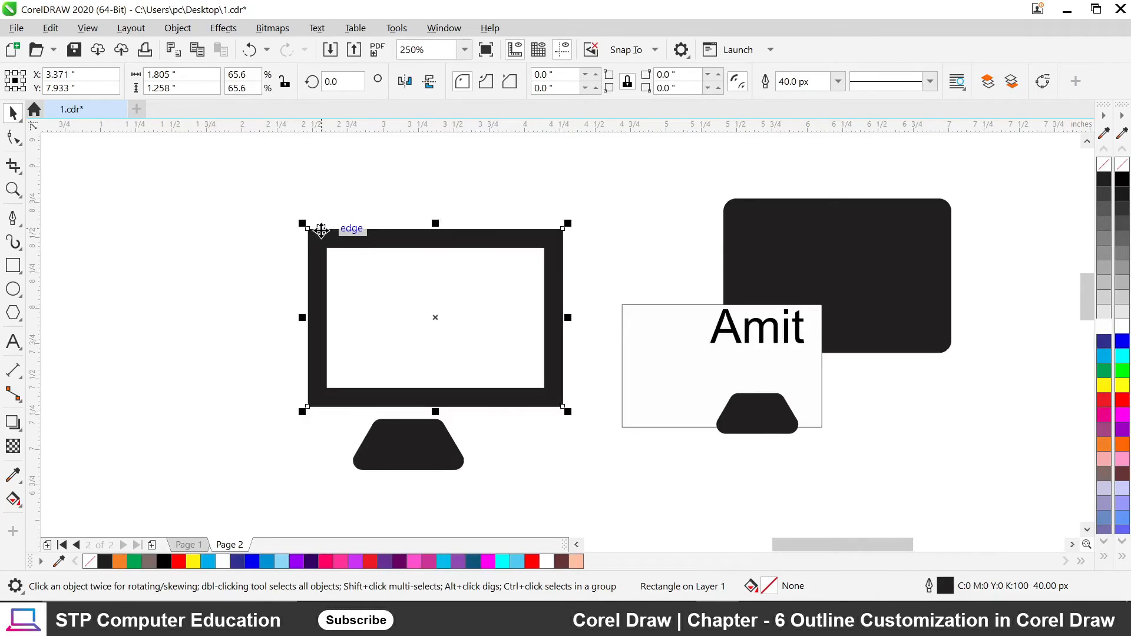
pyautogui.press('F12')
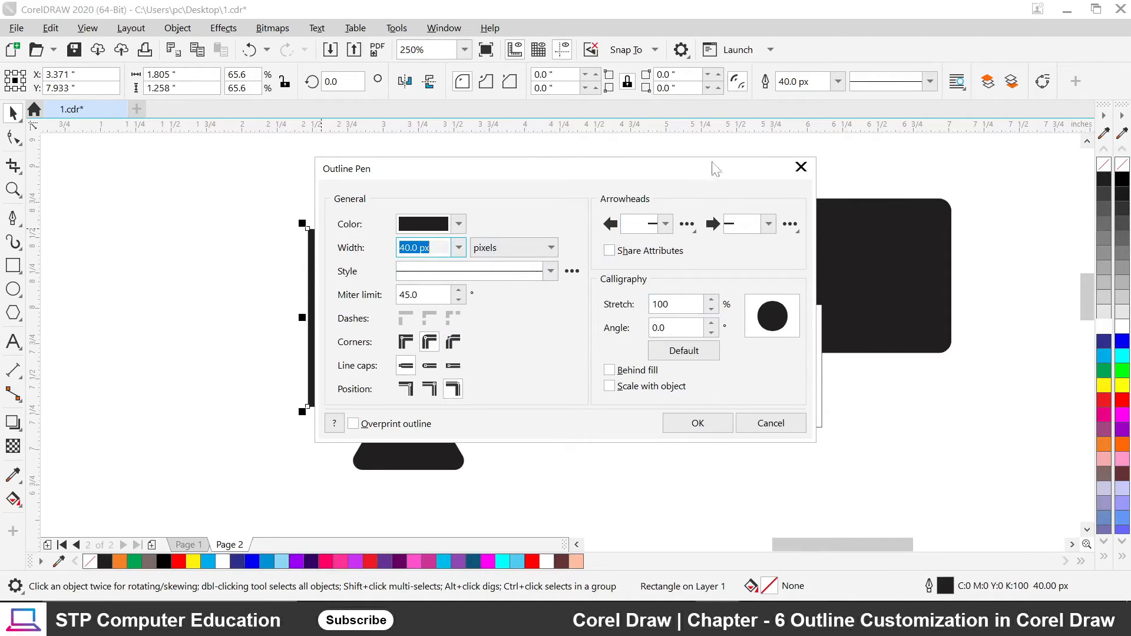
pyautogui.click(799, 170)
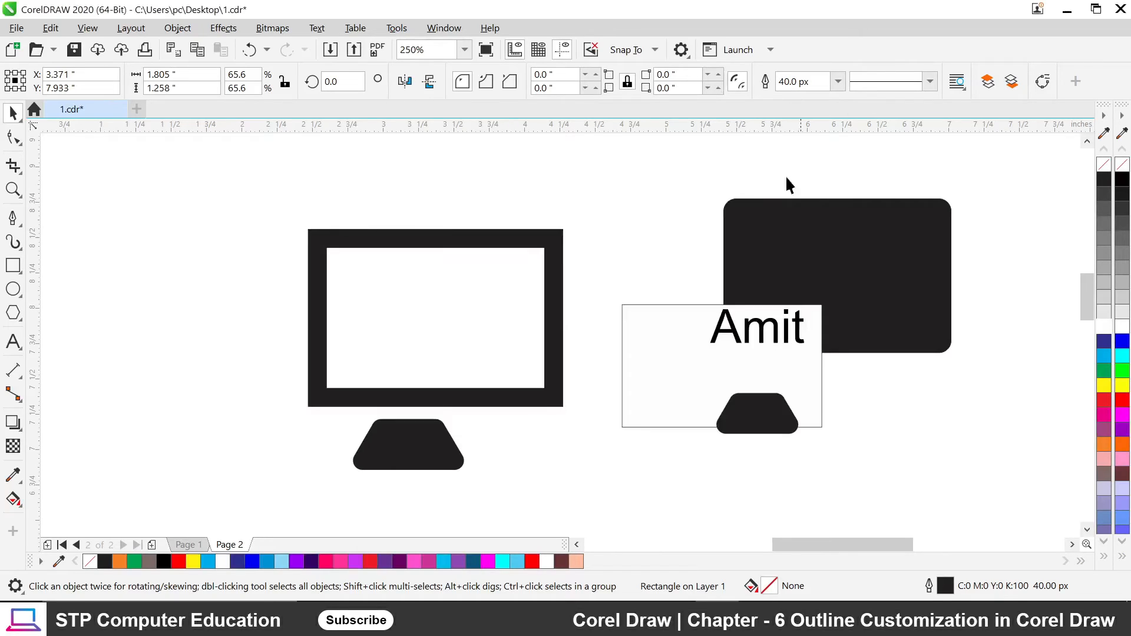
pyautogui.scroll(-2, 371, 241)
pyautogui.scroll(2, 410, 416)
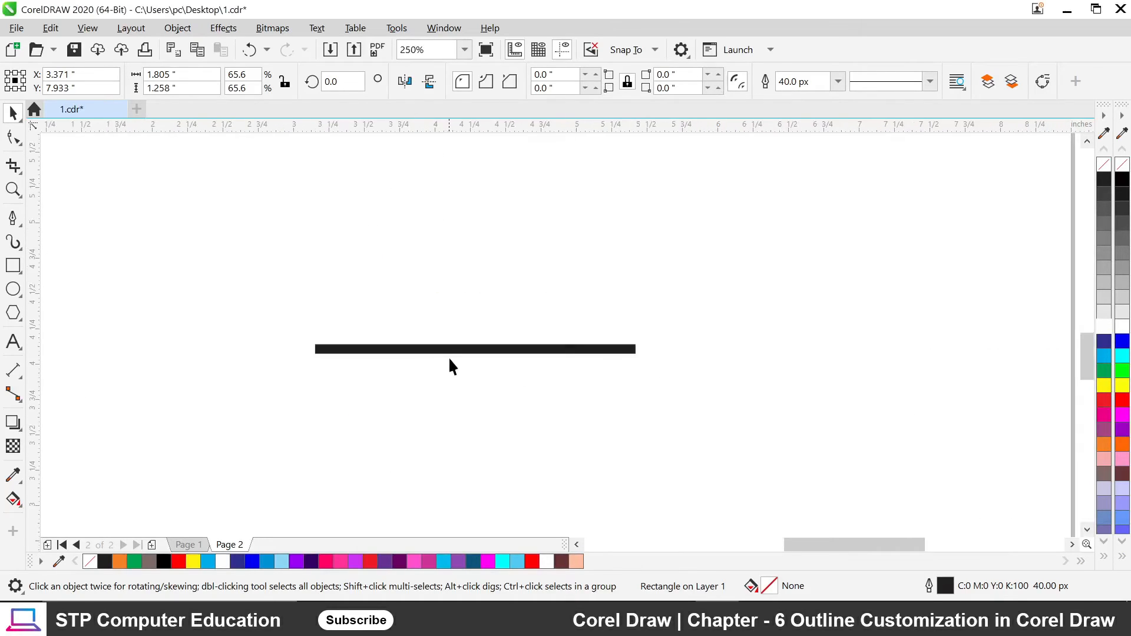
# Give the horizontal line an airplane start arrowhead.
pyautogui.click(483, 351)
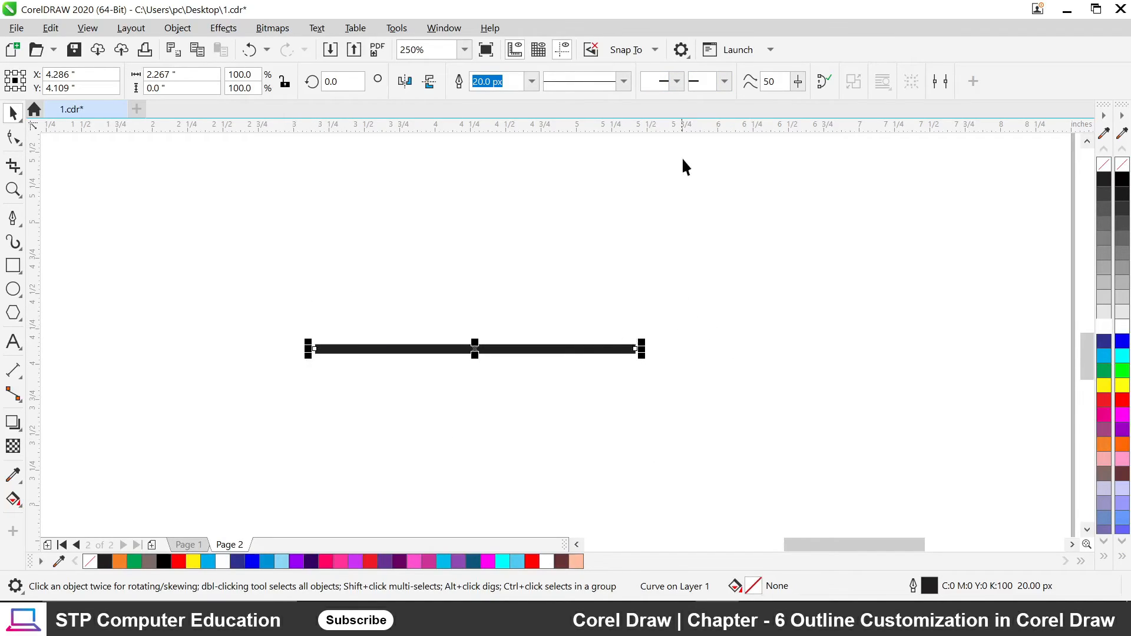
pyautogui.click(677, 81)
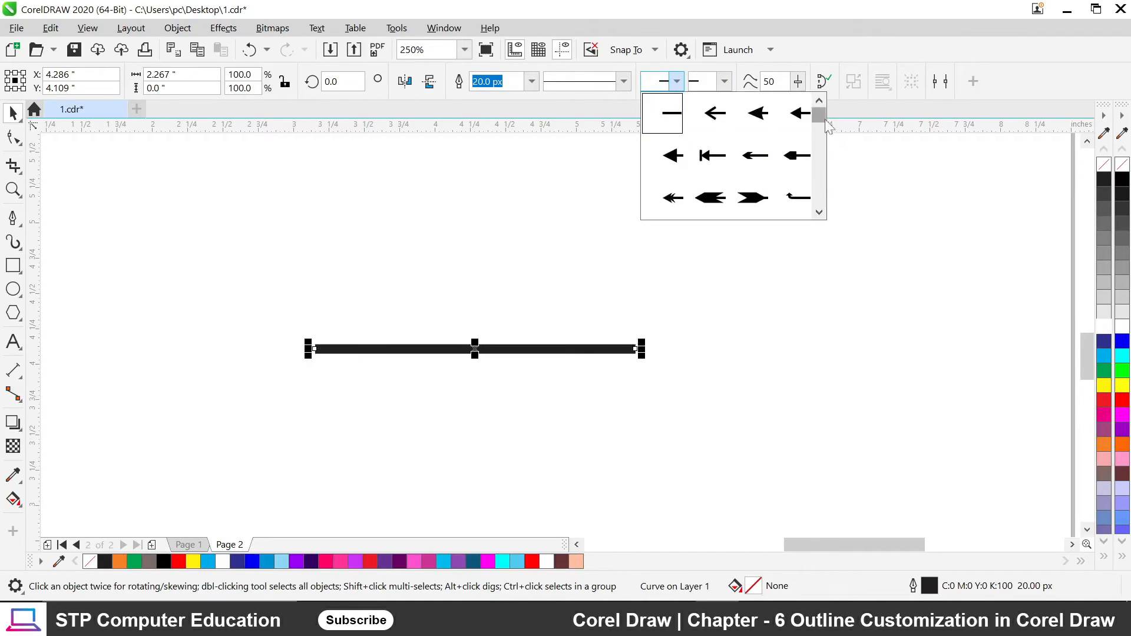
pyautogui.moveTo(819, 115); pyautogui.dragTo(827, 198)
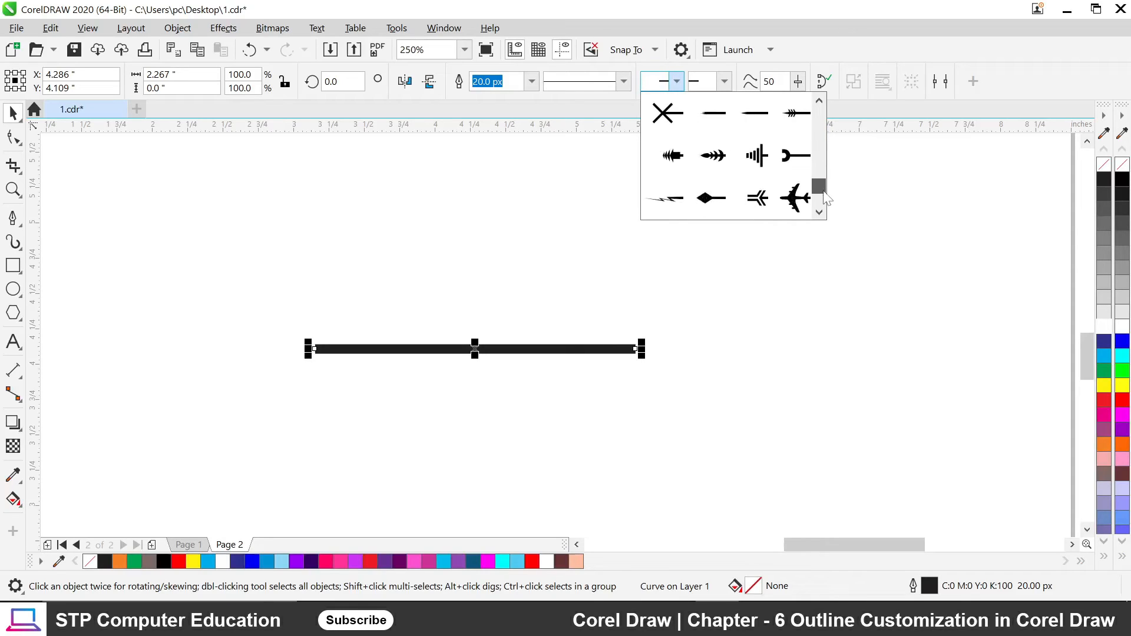
pyautogui.click(796, 198)
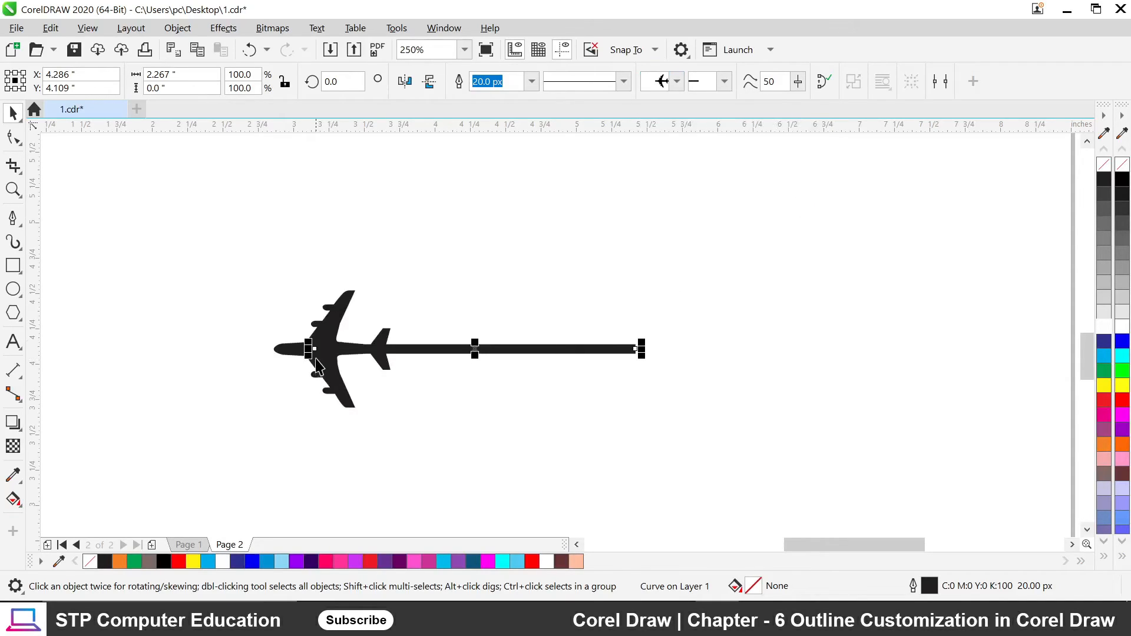
pyautogui.scroll(4, 315, 365)
pyautogui.scroll(-4, 315, 365)
pyautogui.click(374, 379)
pyautogui.click(363, 353)
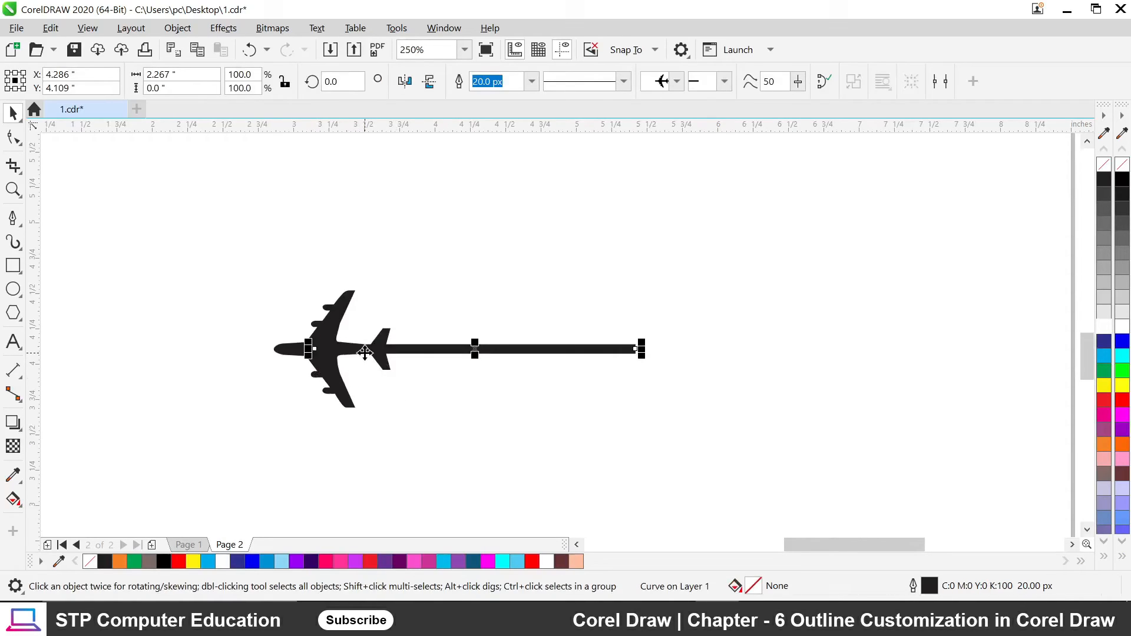
pyautogui.click(548, 419)
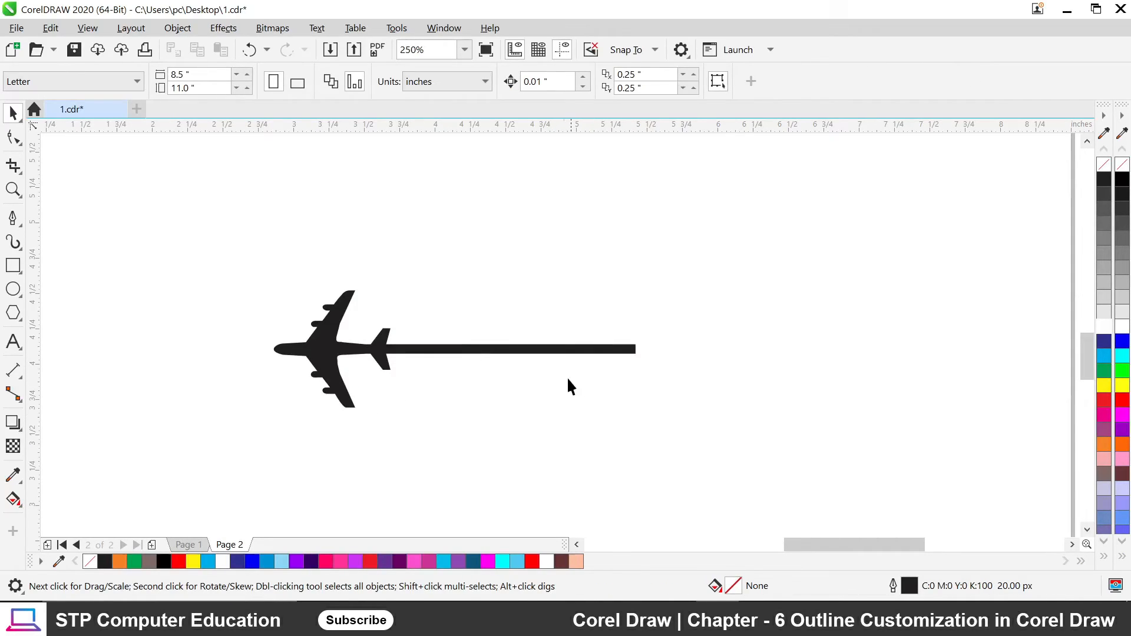
pyautogui.scroll(-5, 521, 358)
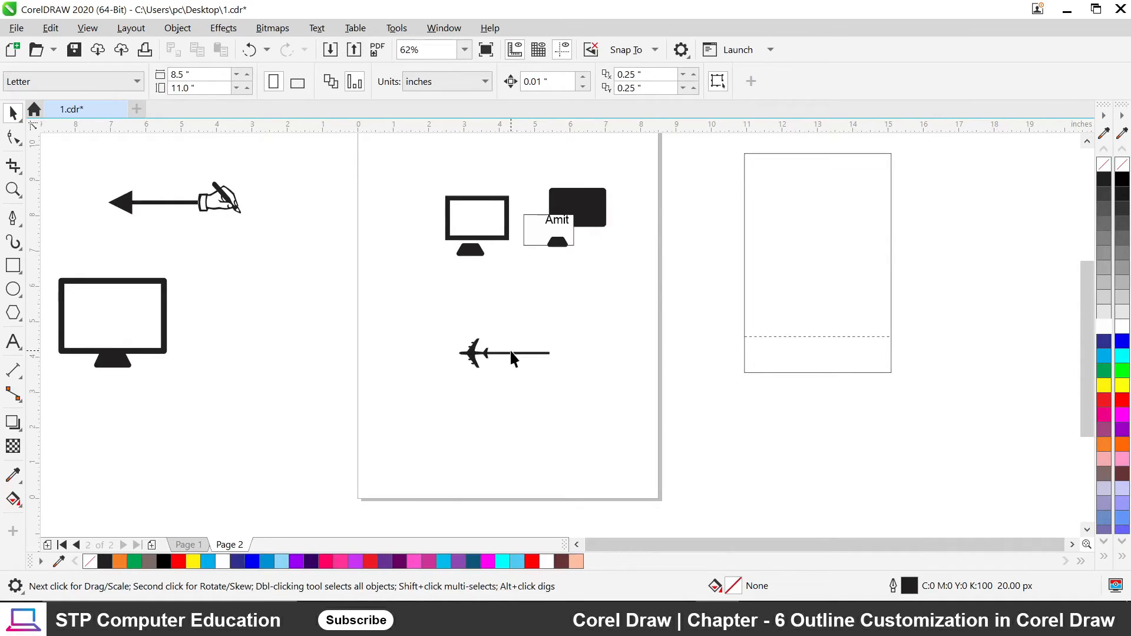
pyautogui.scroll(5, 511, 349)
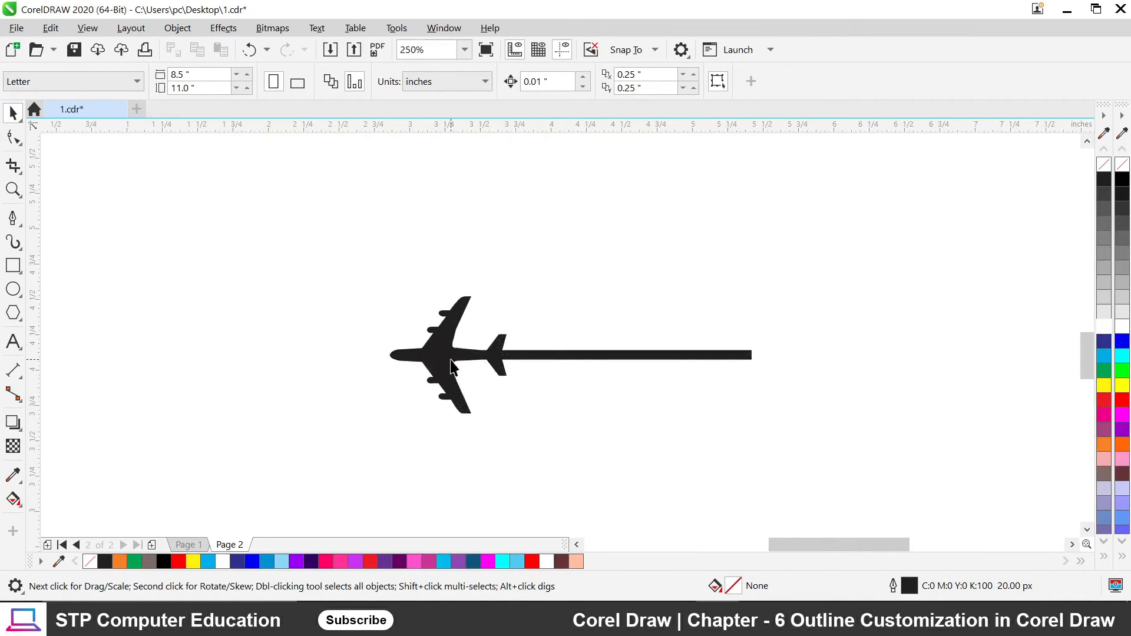
# Move the name text down to sit just above the airplane line.
pyautogui.click(451, 367)
pyautogui.scroll(-5, 489, 329)
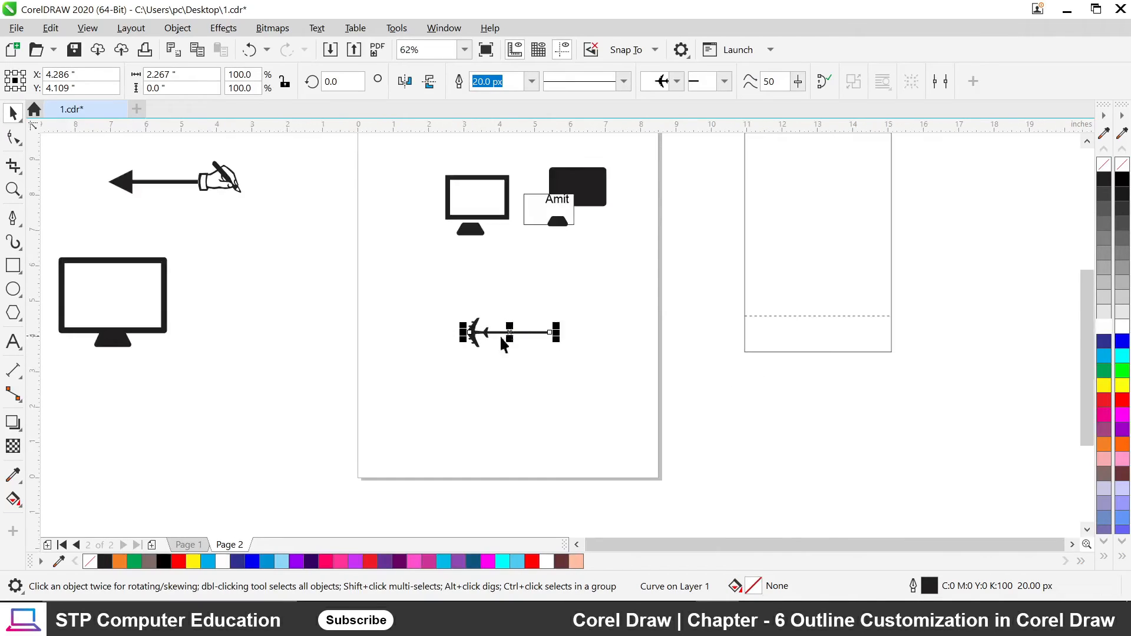
pyautogui.scroll(2, 503, 345)
pyautogui.scroll(-2, 510, 311)
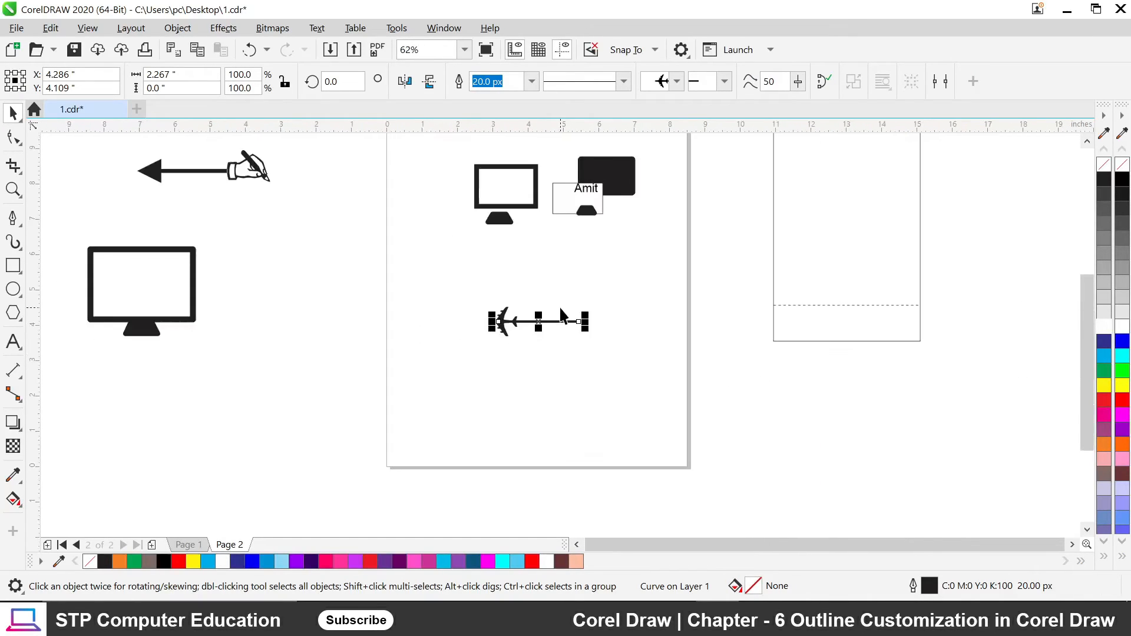
pyautogui.moveTo(578, 190); pyautogui.dragTo(536, 321)
pyautogui.click(613, 324)
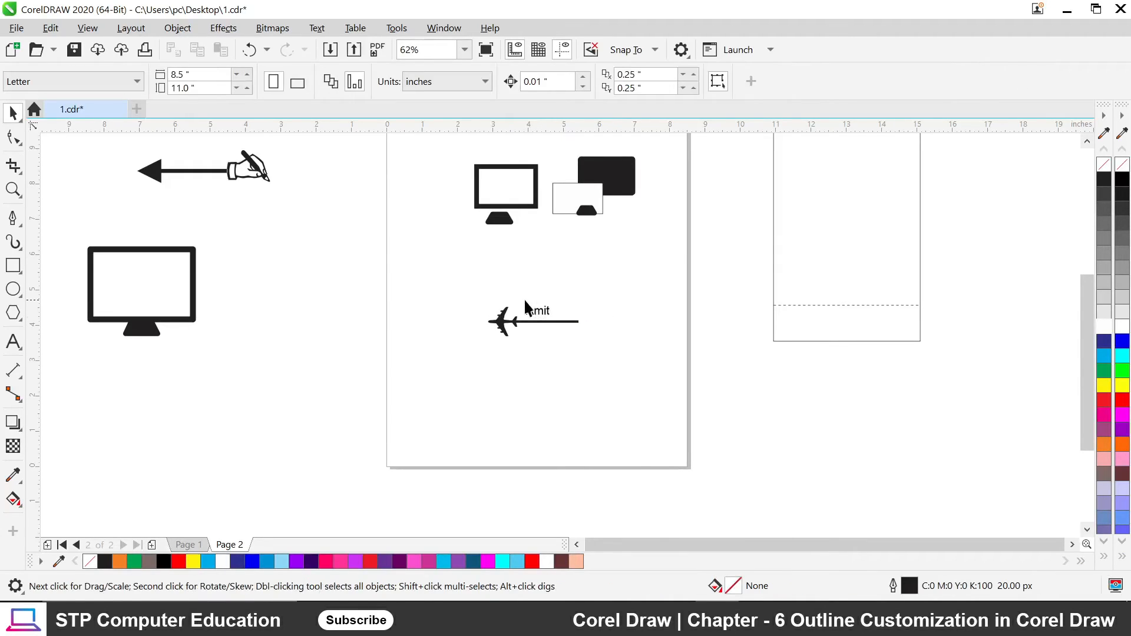
pyautogui.scroll(2, 530, 311)
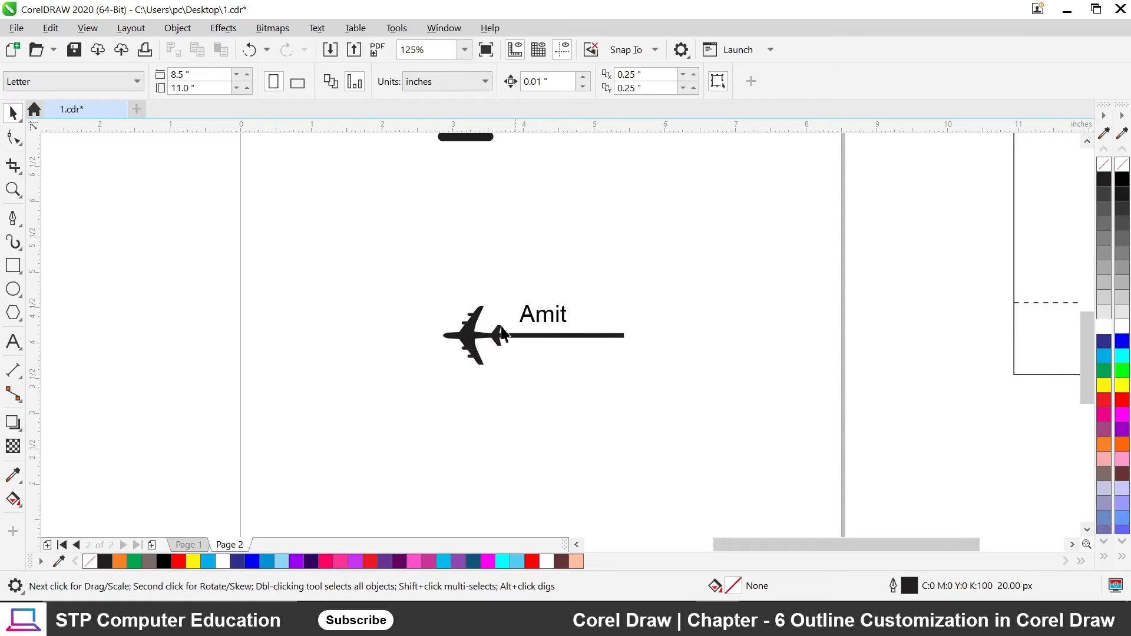
pyautogui.scroll(2, 528, 345)
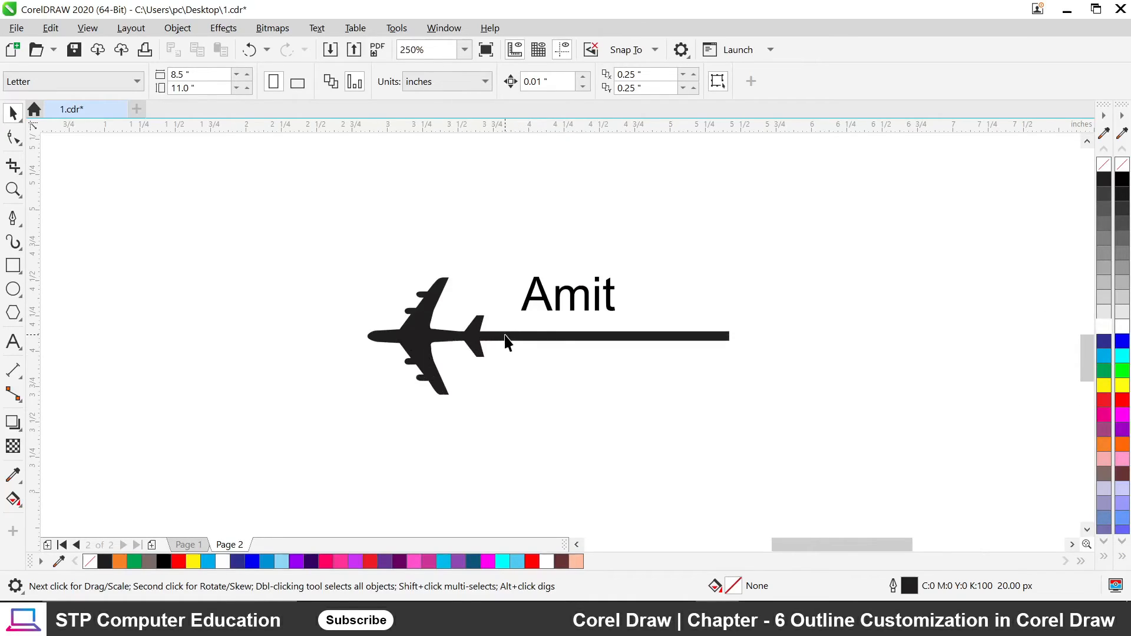
# Replace the airplane at the line's start with a starburst arrowhead.
pyautogui.click(458, 341)
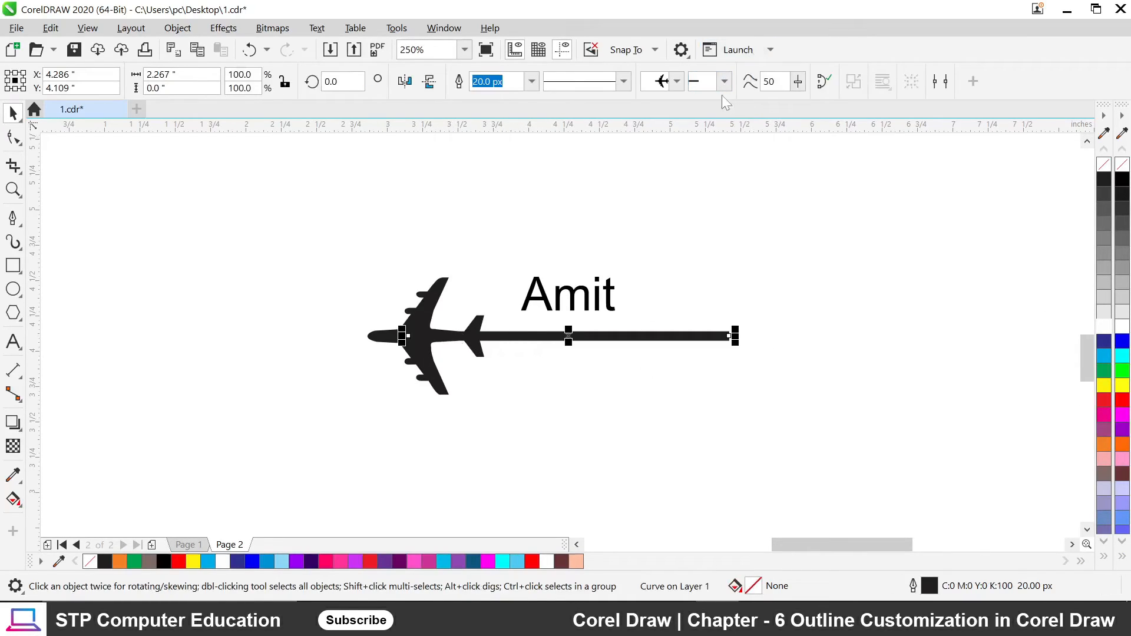
pyautogui.click(676, 81)
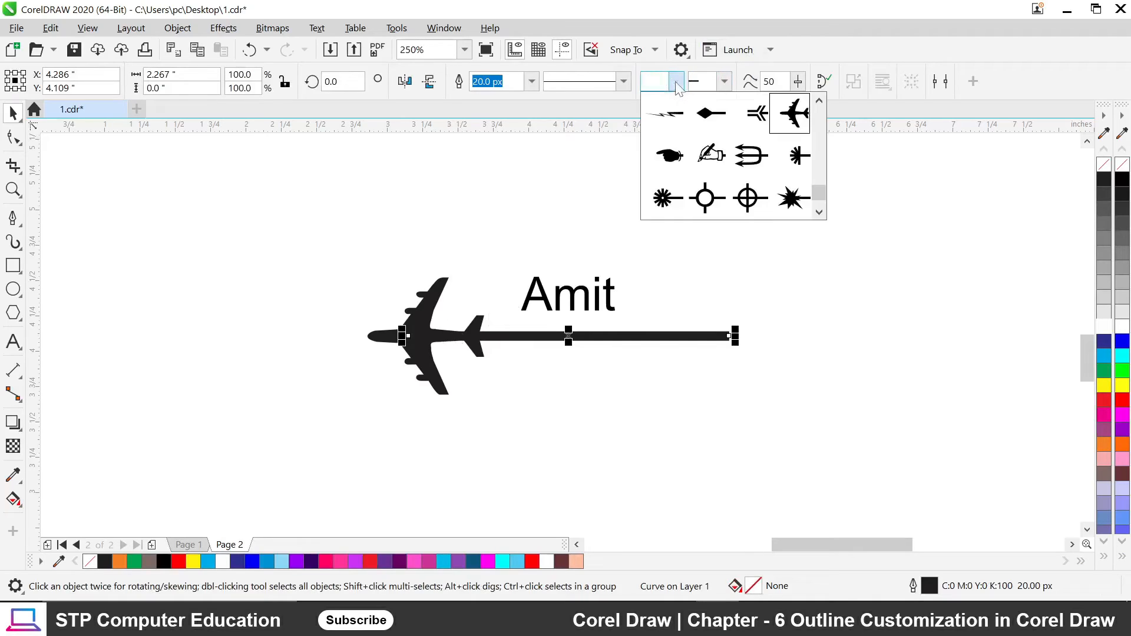
pyautogui.scroll(5, 819, 192)
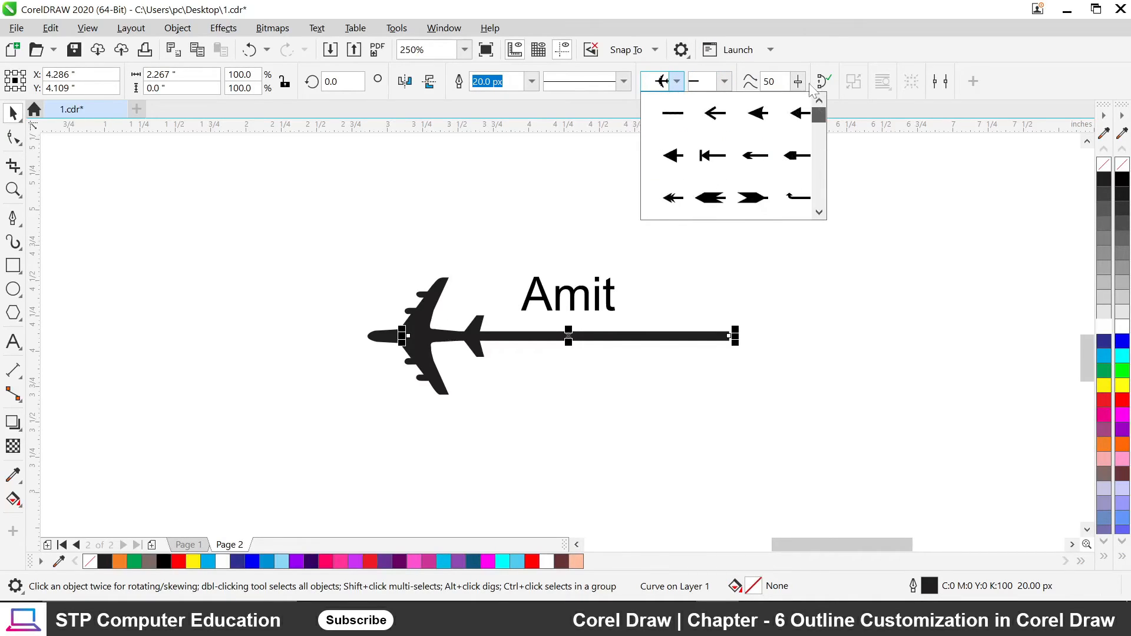
pyautogui.click(663, 112)
pyautogui.click(844, 380)
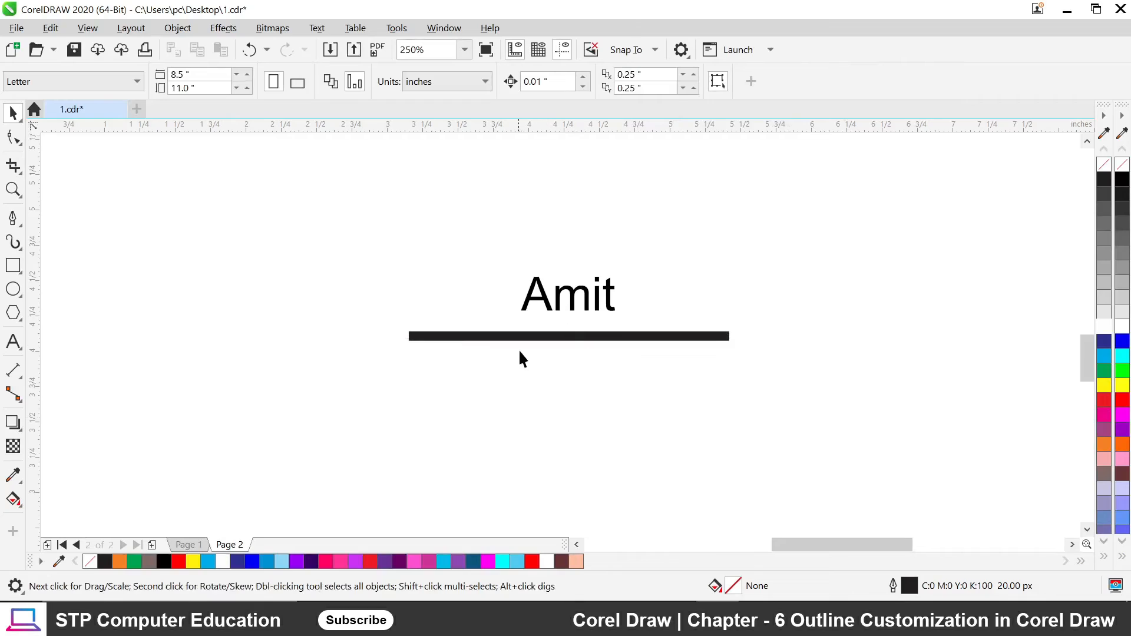
pyautogui.click(529, 338)
pyautogui.click(677, 82)
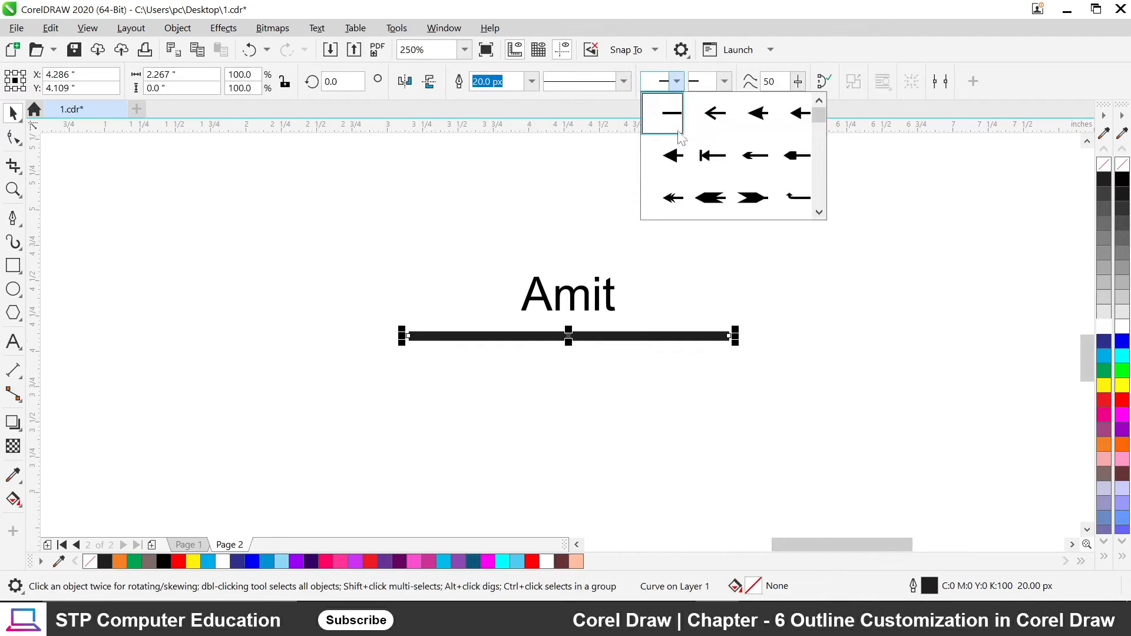
pyautogui.scroll(-10, 800, 171)
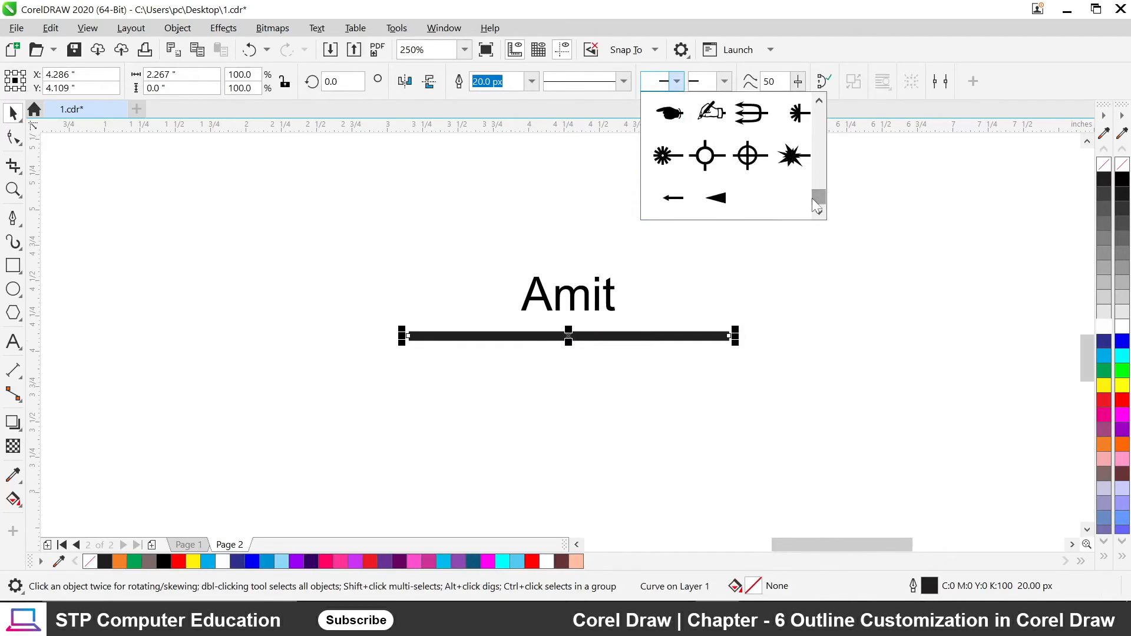
pyautogui.click(799, 171)
pyautogui.click(450, 383)
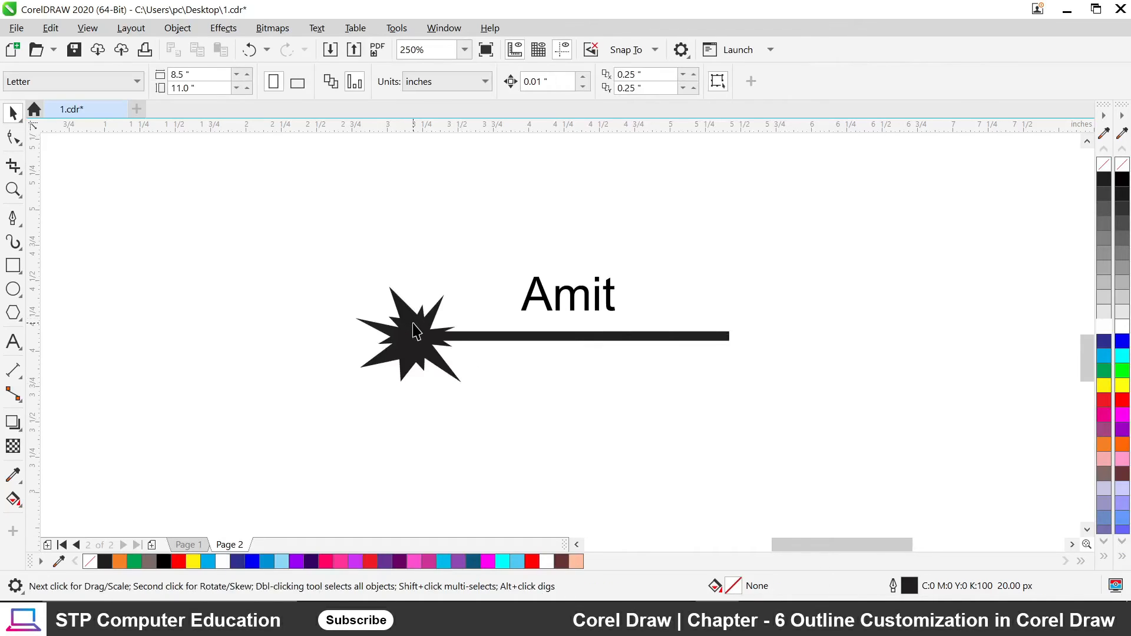
# Add a matching starburst arrowhead to the line's end.
pyautogui.click(662, 340)
pyautogui.click(724, 82)
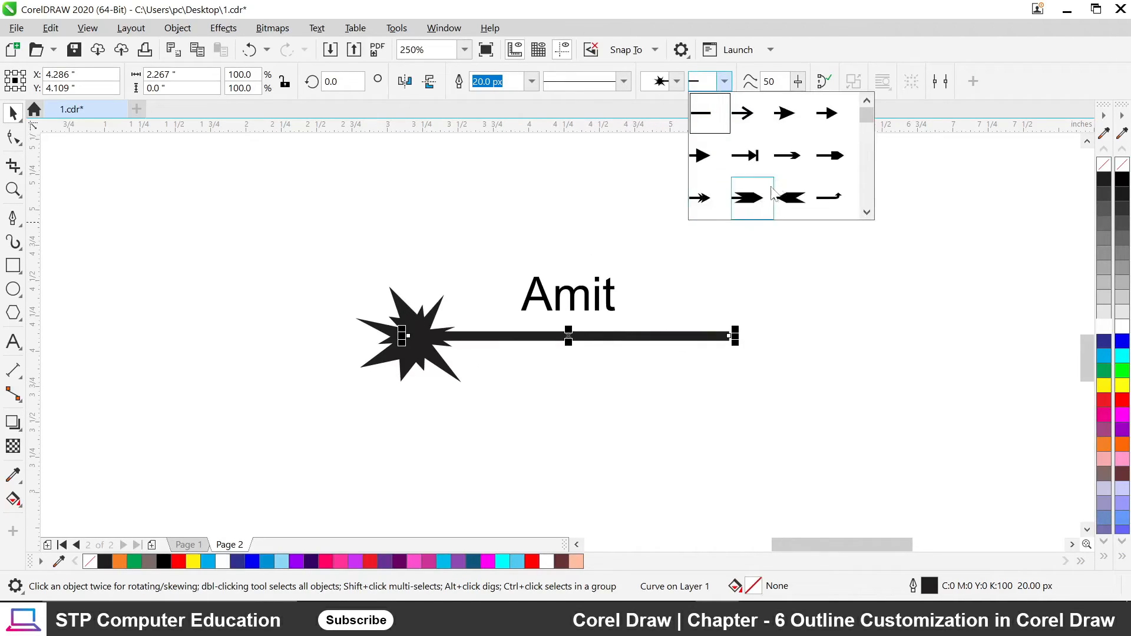
pyautogui.moveTo(864, 122); pyautogui.dragTo(866, 196)
pyautogui.click(830, 160)
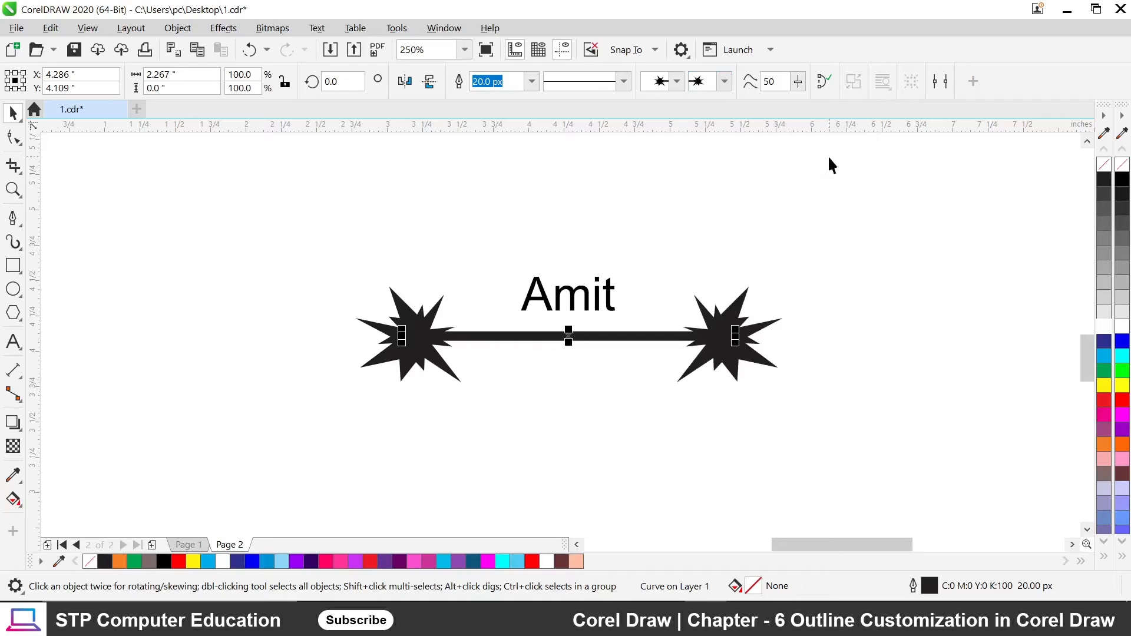
pyautogui.click(796, 297)
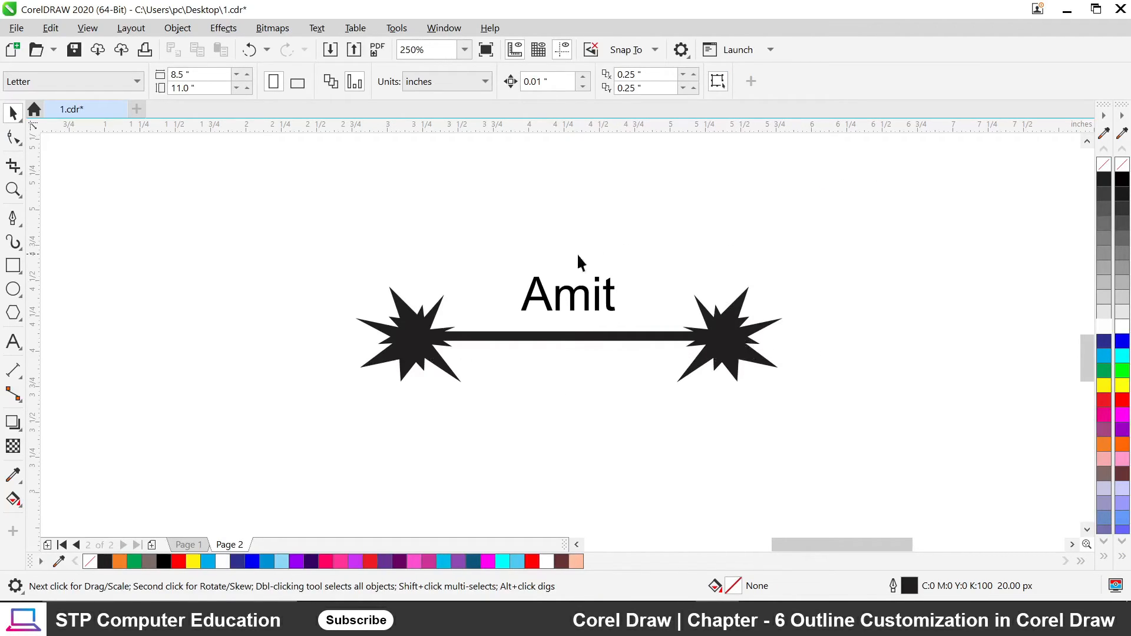
pyautogui.scroll(-4, 532, 245)
pyautogui.scroll(6, 542, 264)
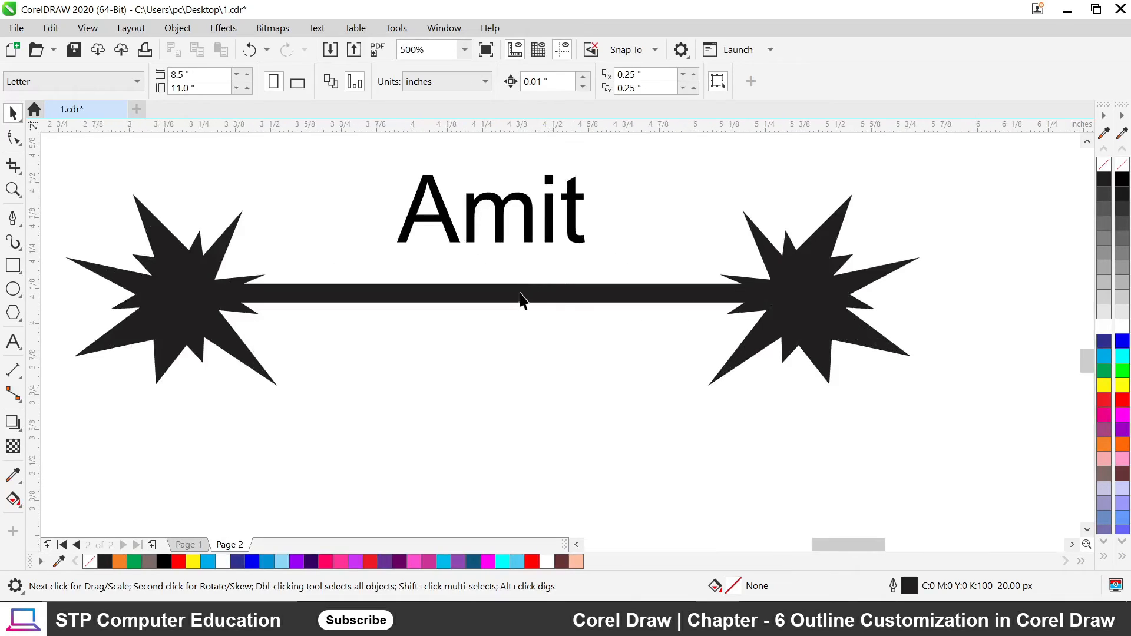
pyautogui.click(520, 293)
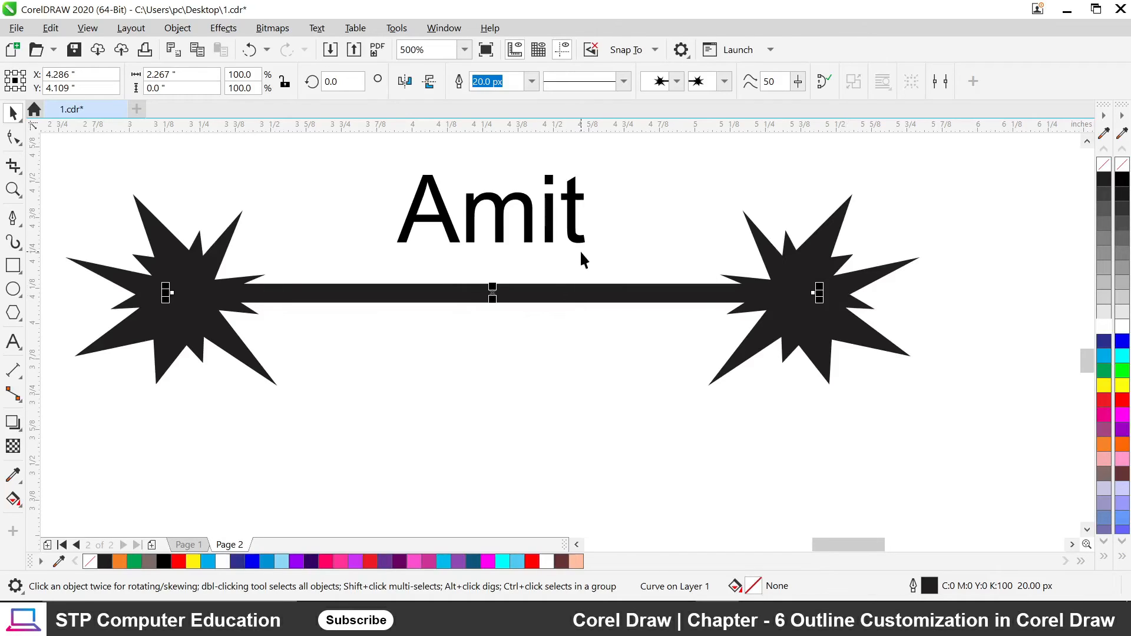
pyautogui.scroll(-2, 613, 254)
pyautogui.scroll(-3, 545, 350)
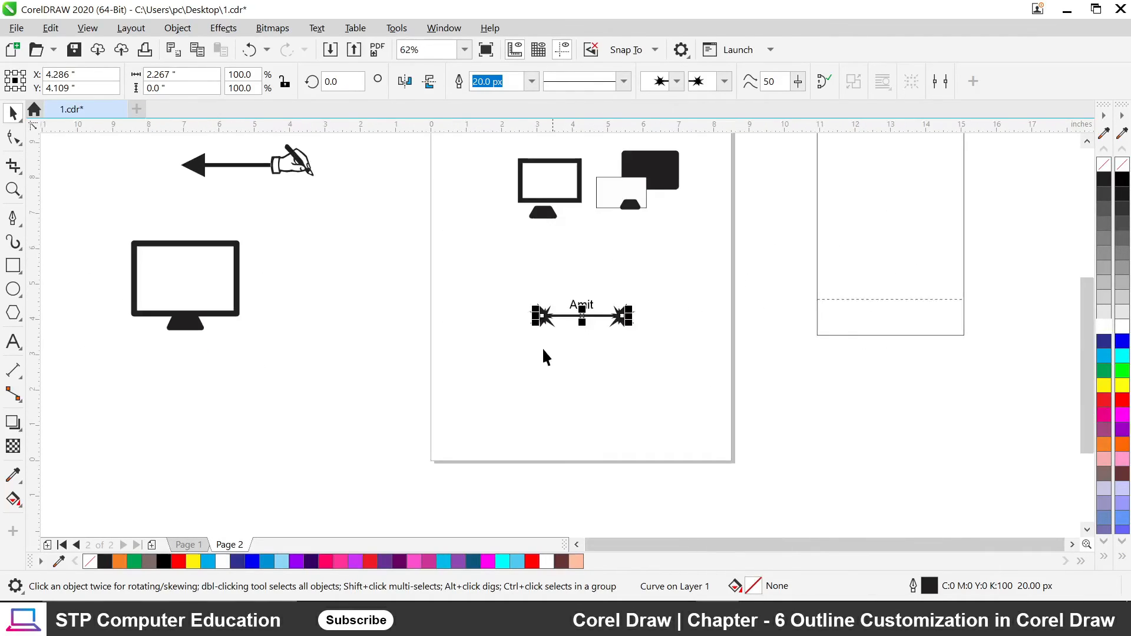
pyautogui.scroll(-1, 564, 295)
pyautogui.scroll(1, 562, 276)
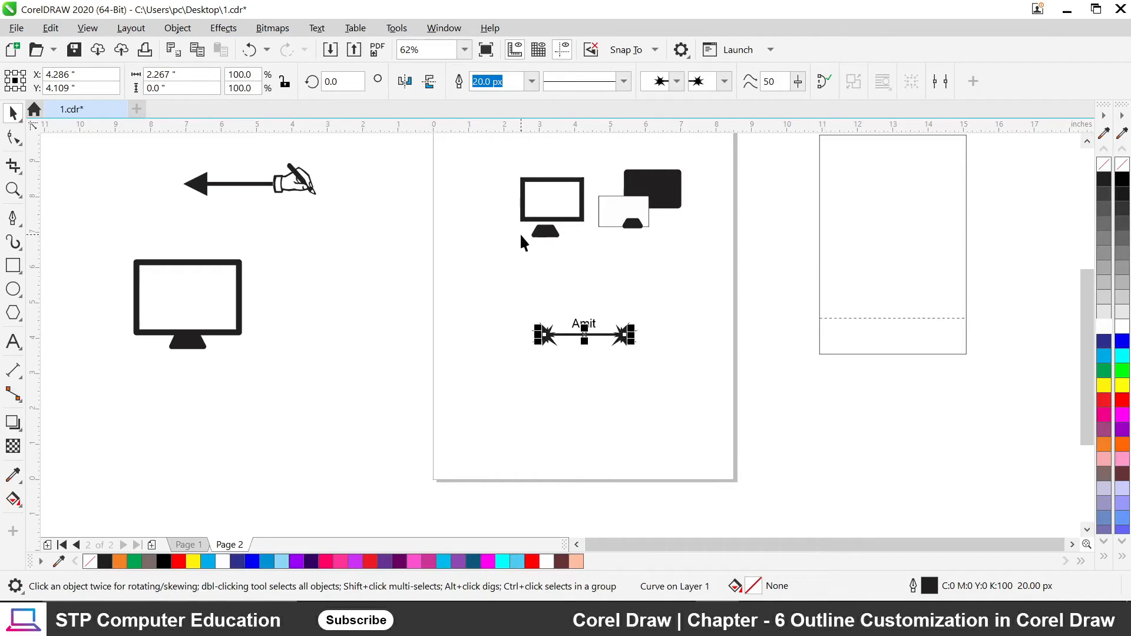
pyautogui.press('F12')
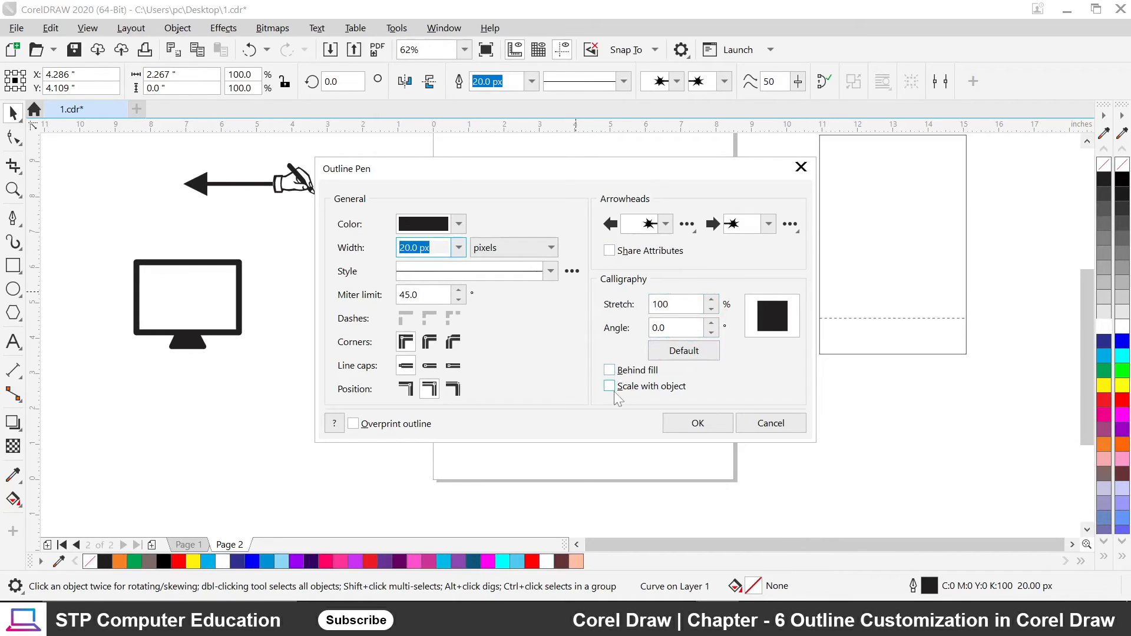
pyautogui.click(782, 416)
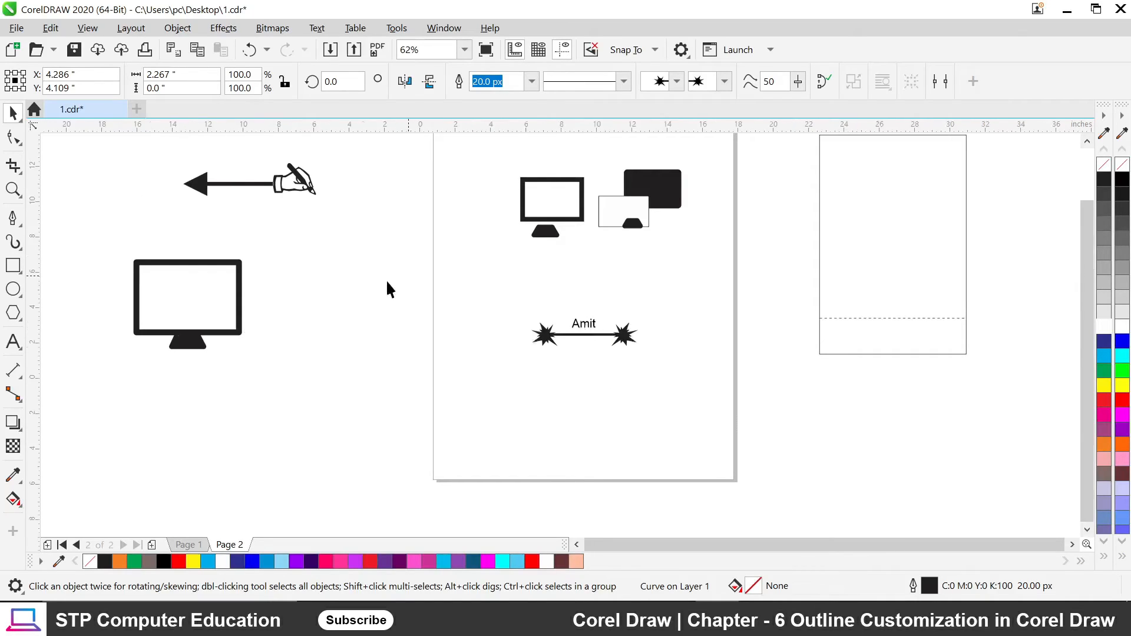
pyautogui.scroll(-3, 336, 288)
pyautogui.scroll(5, 336, 294)
pyautogui.scroll(-3, 316, 252)
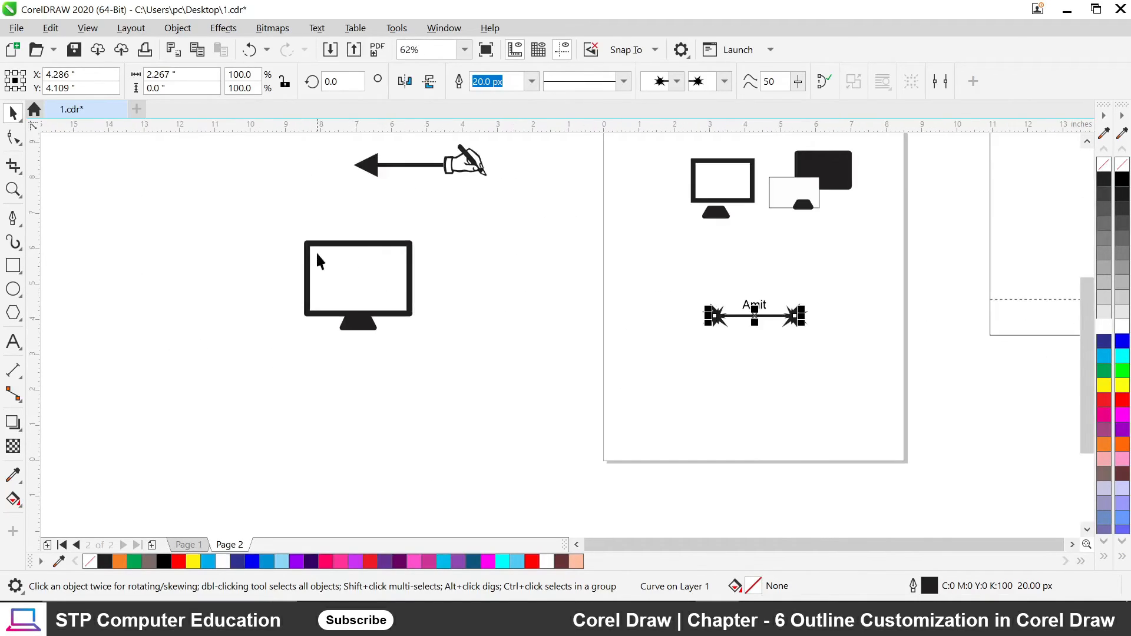
# Group the monitor frame and stand with Ctrl+G and shift the group up and right.
pyautogui.scroll(3, 344, 266)
pyautogui.click(361, 228)
pyautogui.click(380, 337)
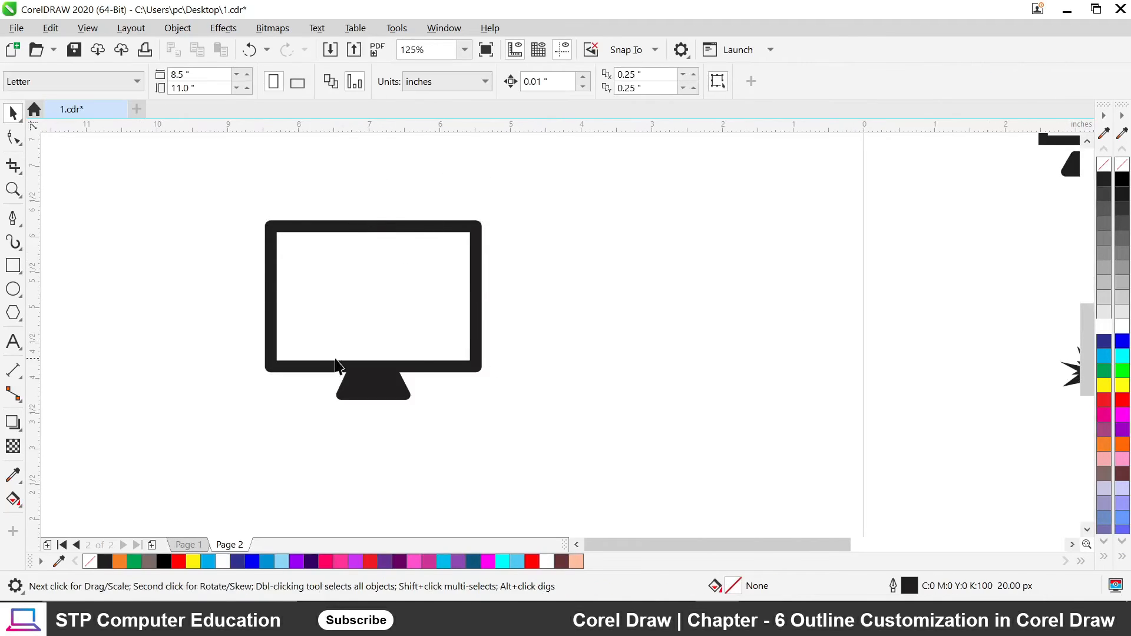
pyautogui.moveTo(207, 171); pyautogui.dragTo(571, 460)
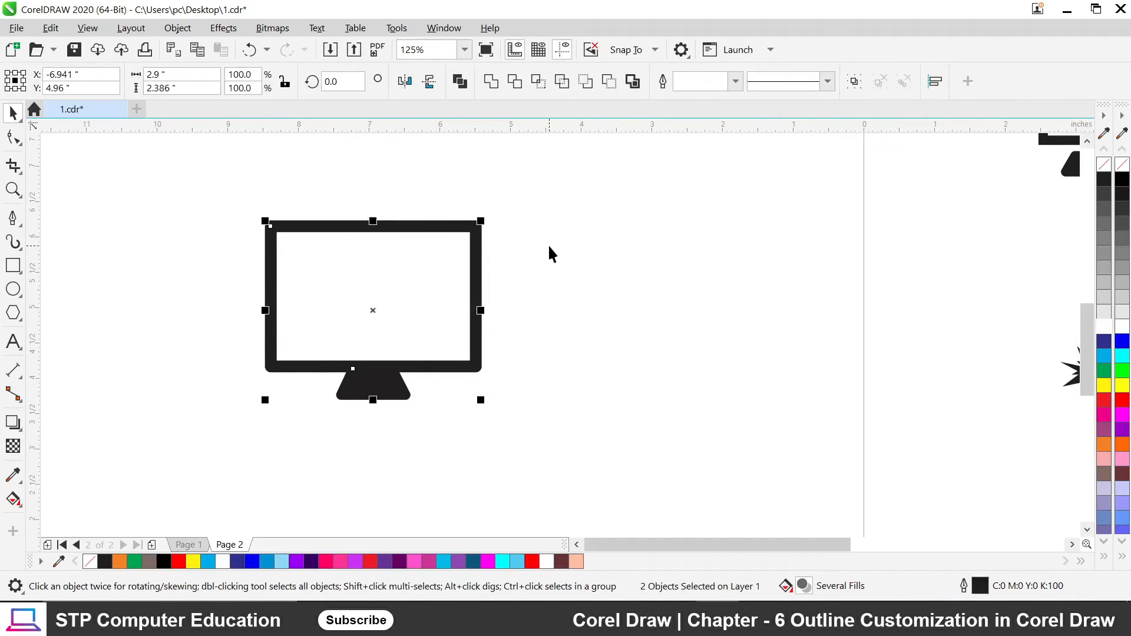
pyautogui.click(399, 278)
pyautogui.moveTo(180, 171); pyautogui.dragTo(576, 449)
pyautogui.hotkey('ctrl', 'g')
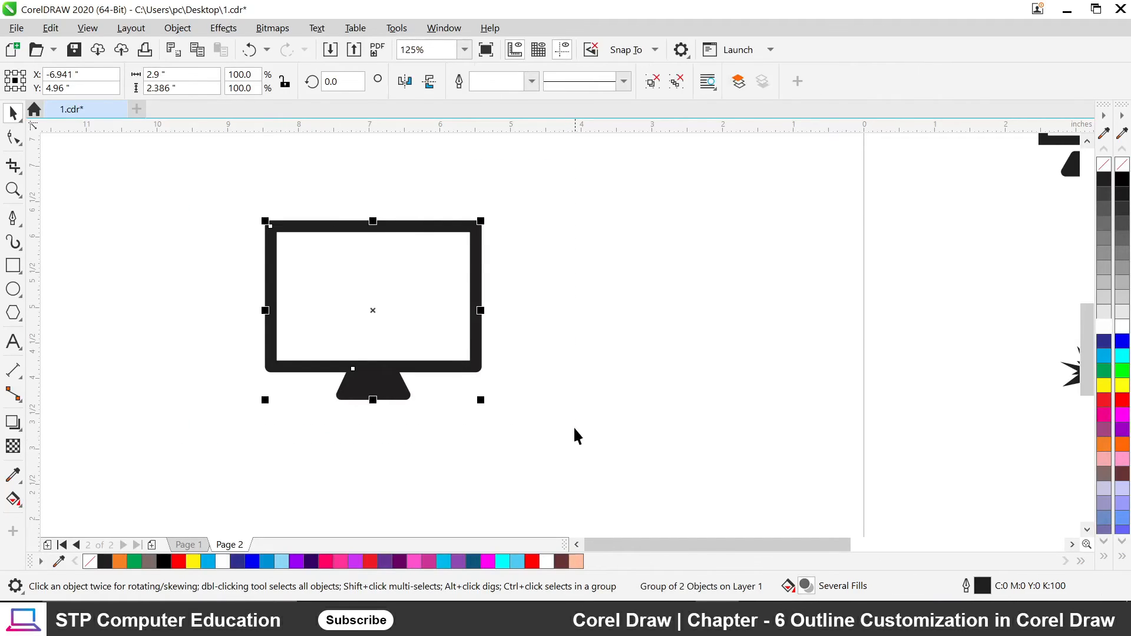
pyautogui.click(454, 407)
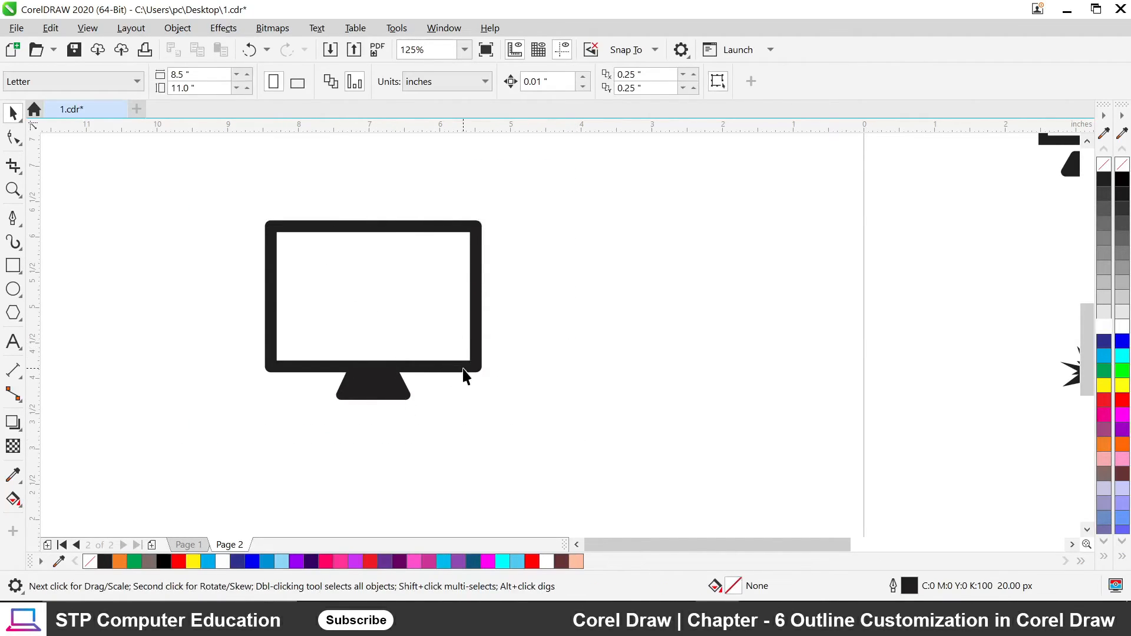
pyautogui.moveTo(462, 374); pyautogui.dragTo(635, 311)
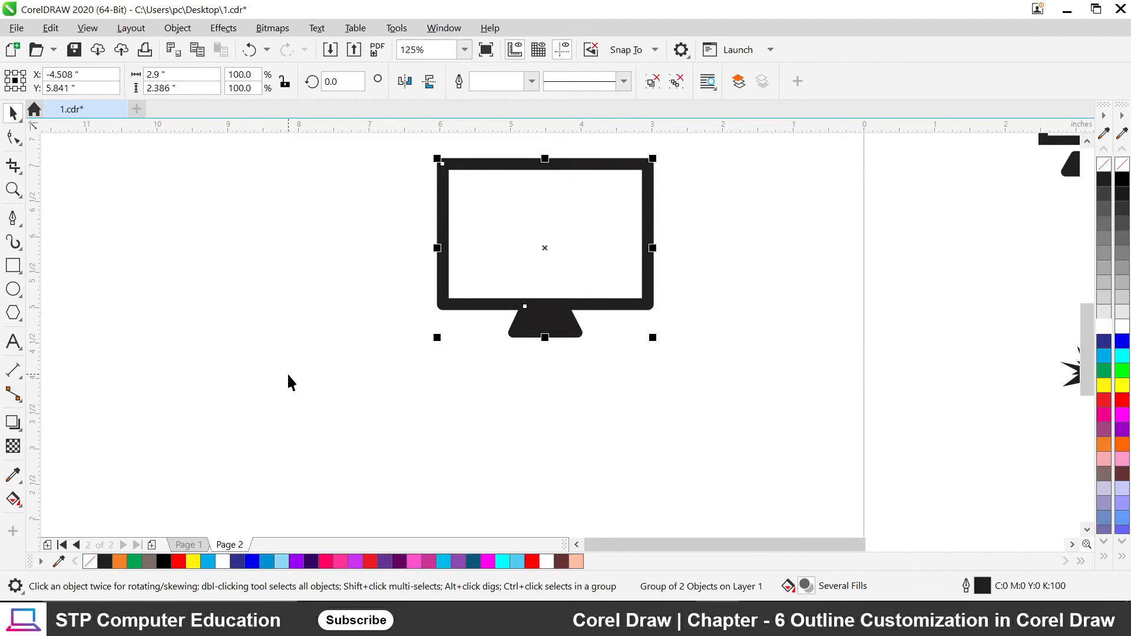
pyautogui.click(491, 394)
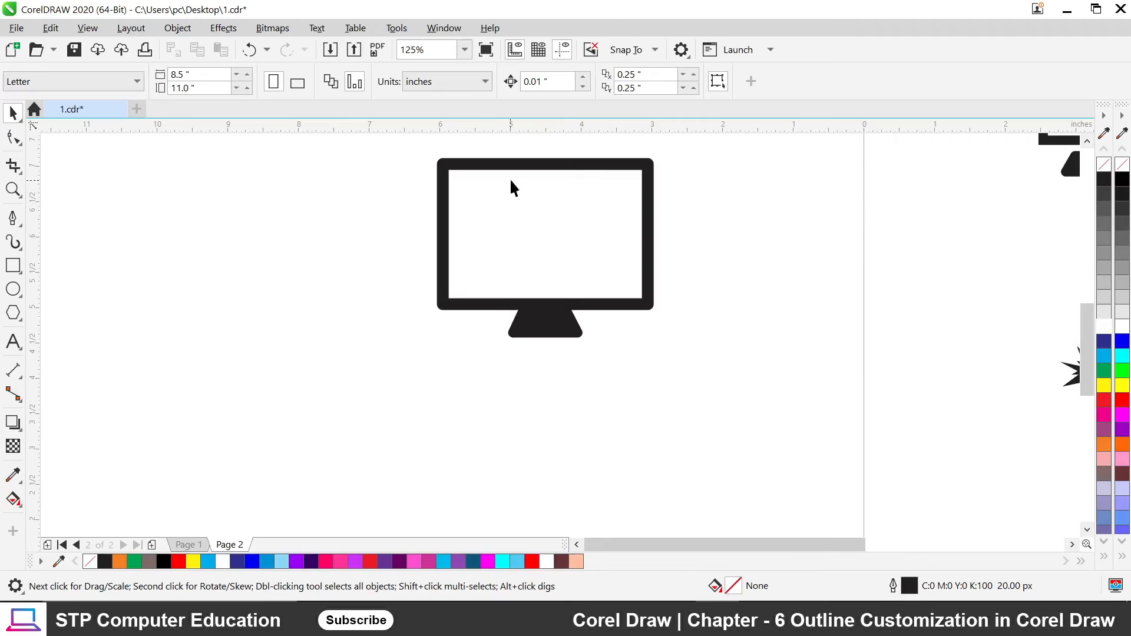
# Regroup the whole monitor, screen included, and move the group further left.
pyautogui.moveTo(535, 168); pyautogui.dragTo(263, 197)
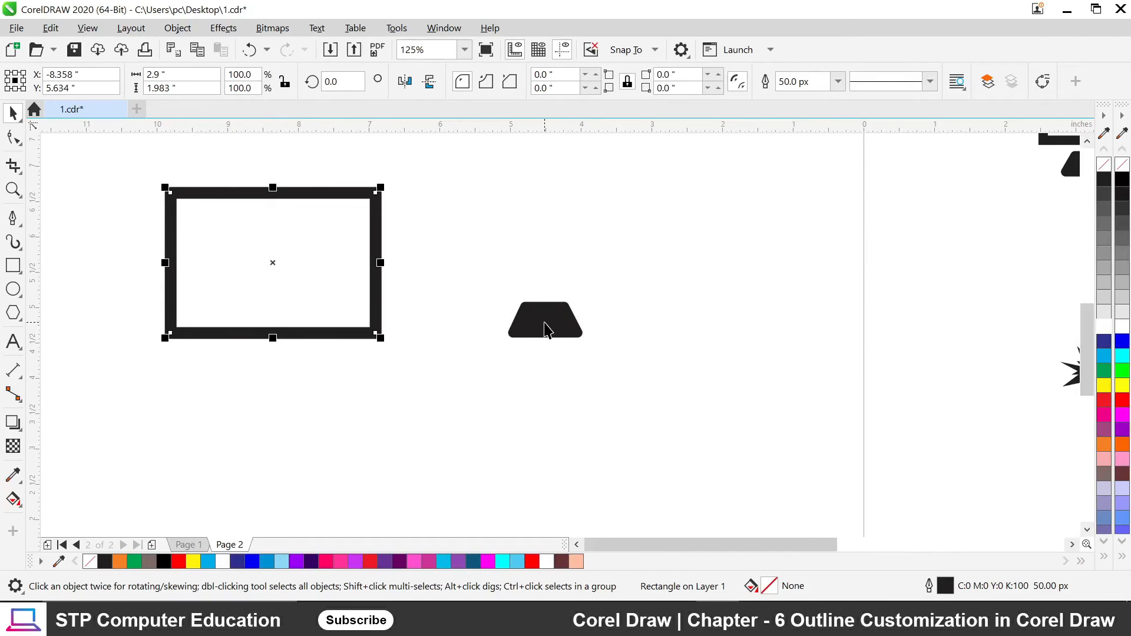
pyautogui.hotkey('ctrl', 'z')
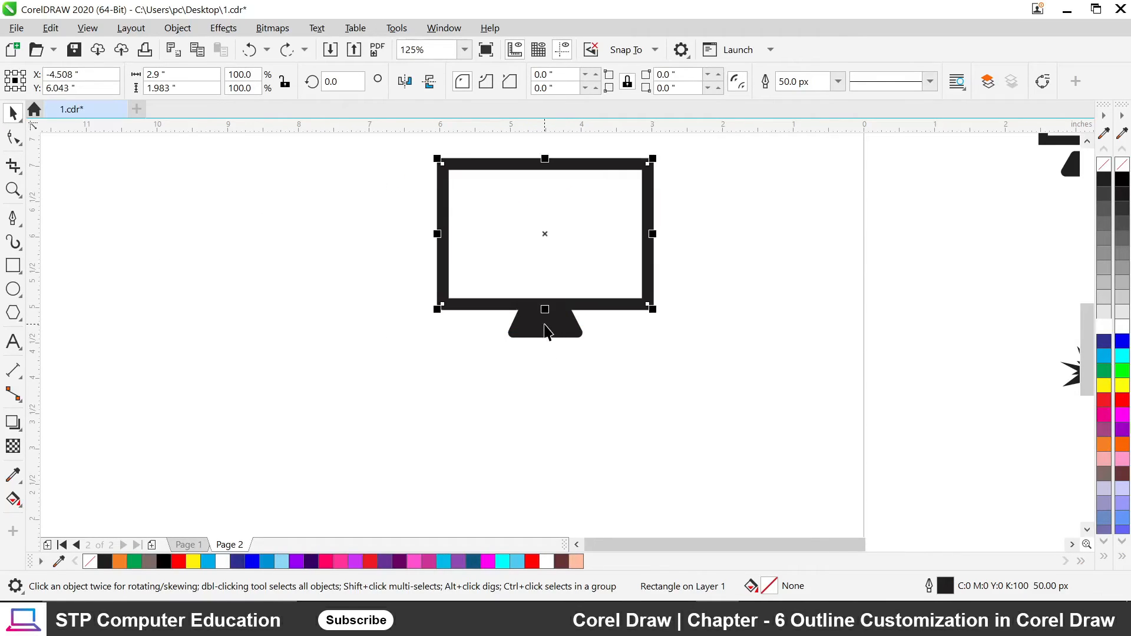
pyautogui.click(606, 378)
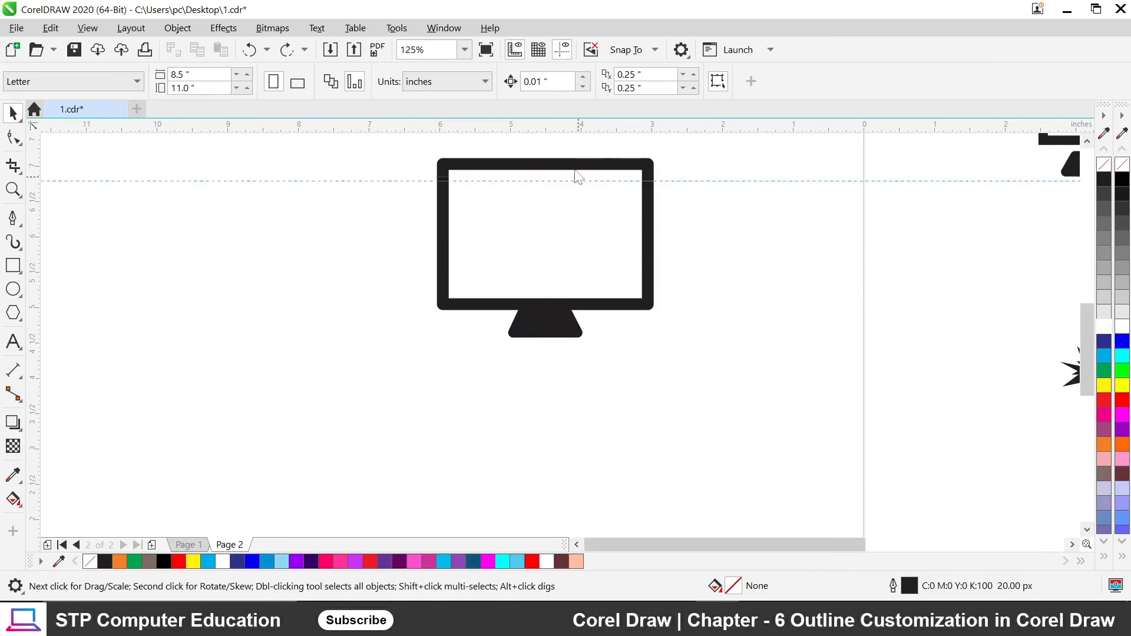
pyautogui.moveTo(404, 148); pyautogui.dragTo(705, 384)
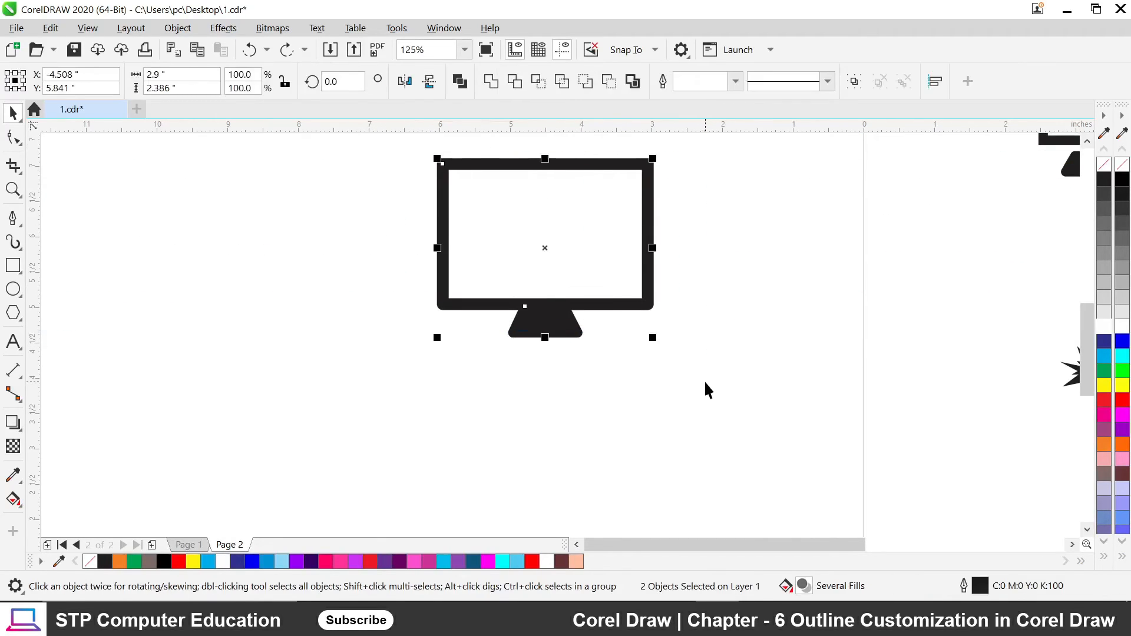
pyautogui.hotkey('ctrl', 'g')
pyautogui.moveTo(555, 304); pyautogui.dragTo(389, 338)
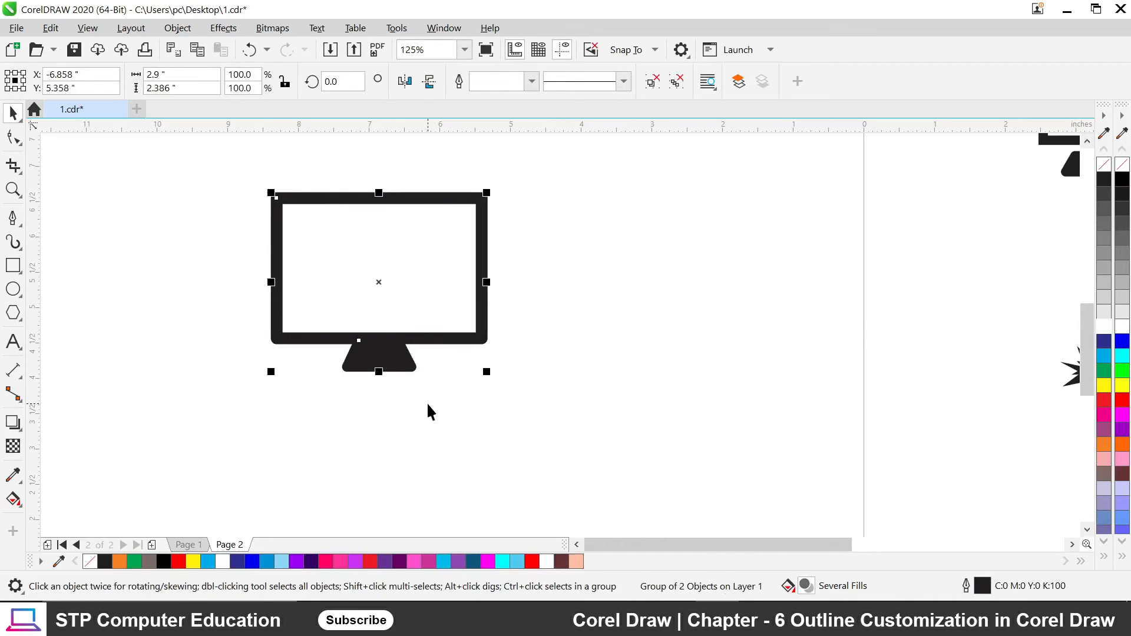
pyautogui.click(457, 414)
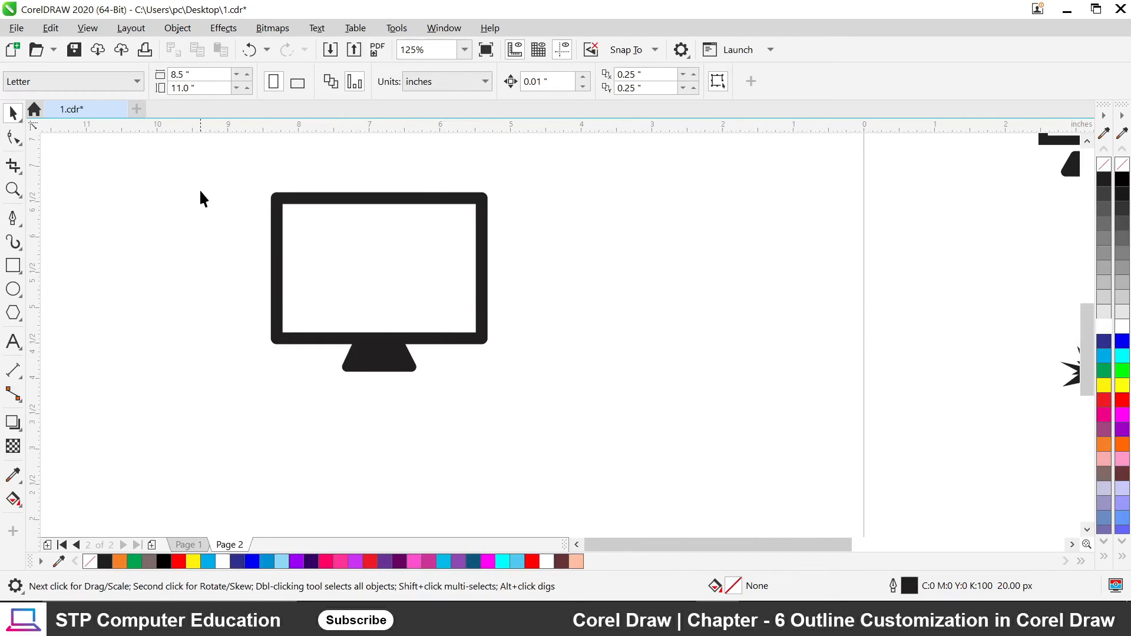
pyautogui.click(384, 201)
pyautogui.moveTo(383, 200); pyautogui.dragTo(531, 196)
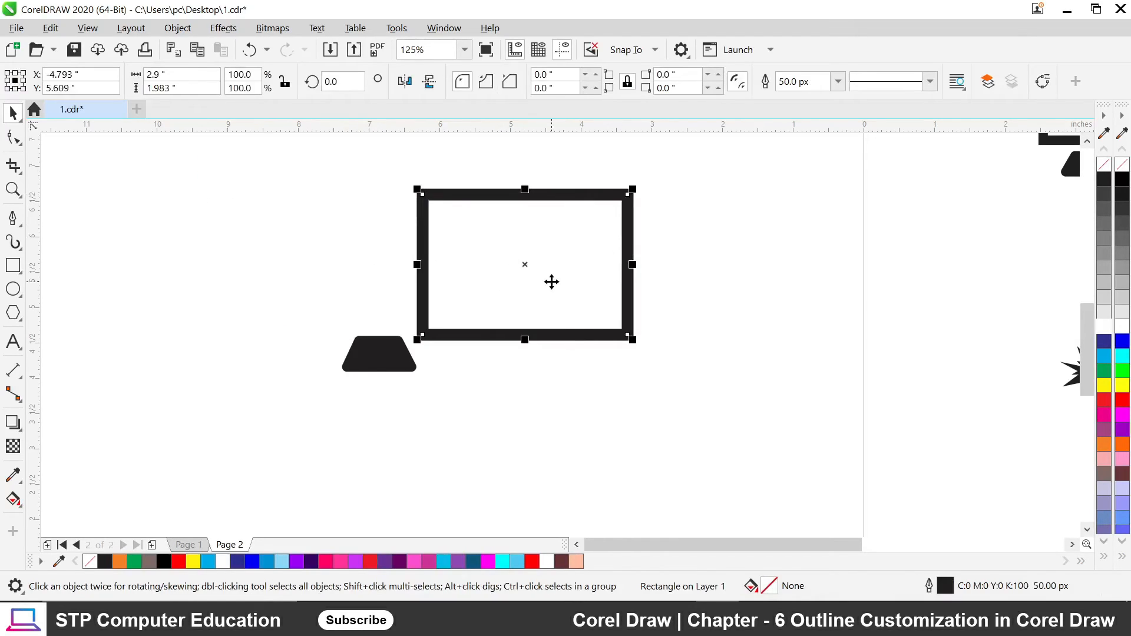
pyautogui.hotkey('ctrl', 'z')
pyautogui.moveTo(207, 164); pyautogui.dragTo(652, 506)
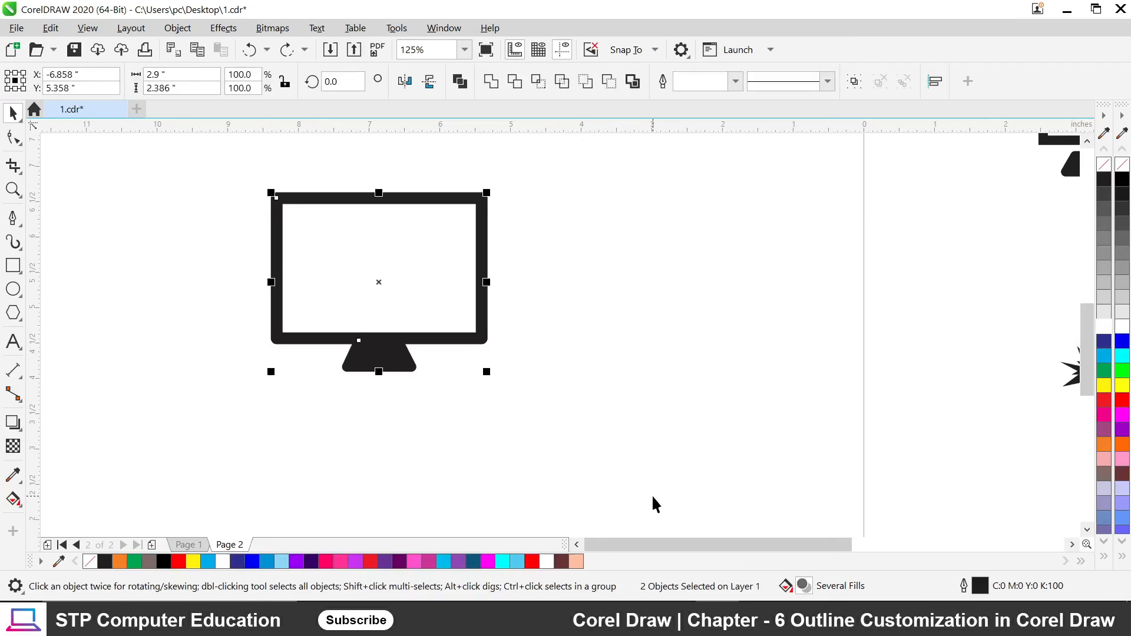
pyautogui.hotkey('ctrl', 'g')
pyautogui.click(495, 328)
pyautogui.click(392, 351)
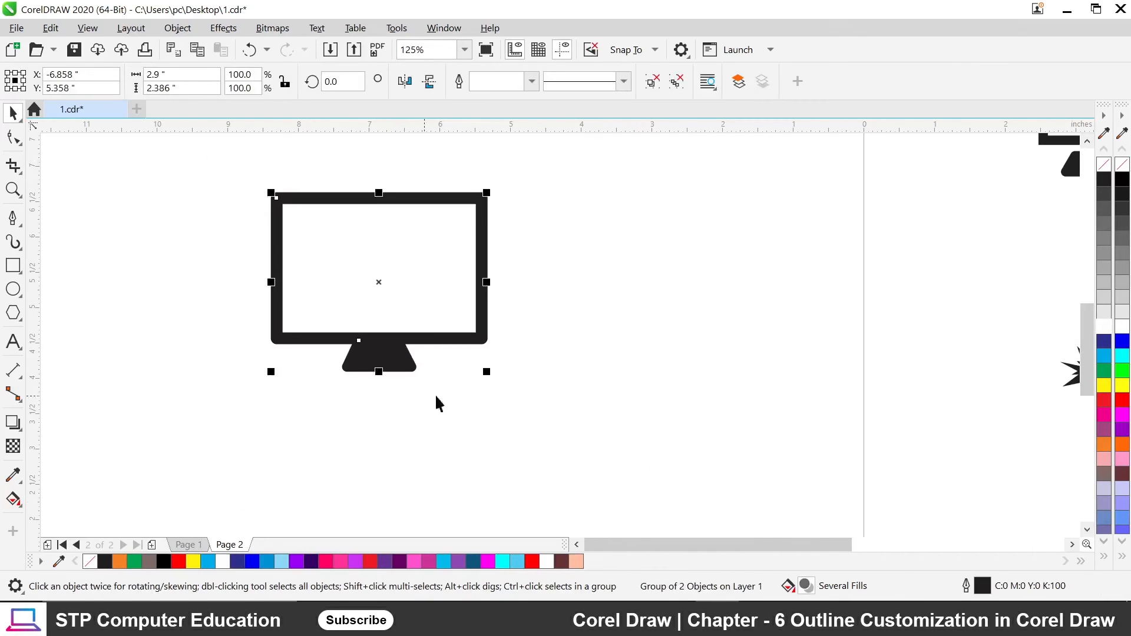
# Drag-copy the monitor below and to the right, deleting an extra stray copy.
pyautogui.scroll(-5, 386, 272)
pyautogui.scroll(2, 386, 272)
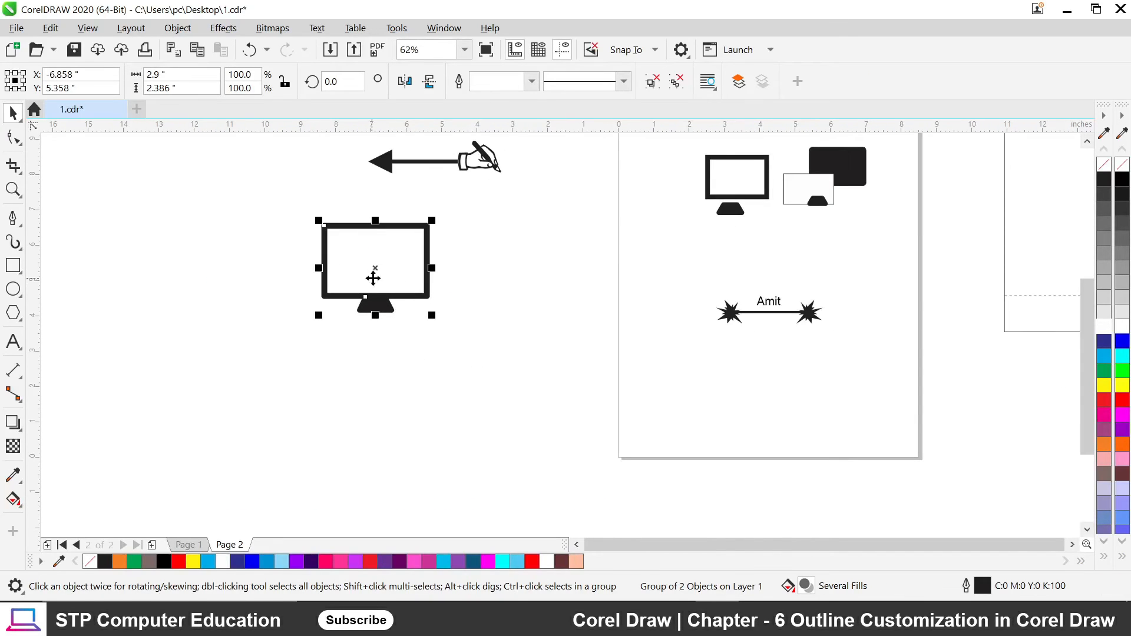
pyautogui.scroll(-1, 377, 273)
pyautogui.moveTo(376, 278); pyautogui.dragTo(428, 351)
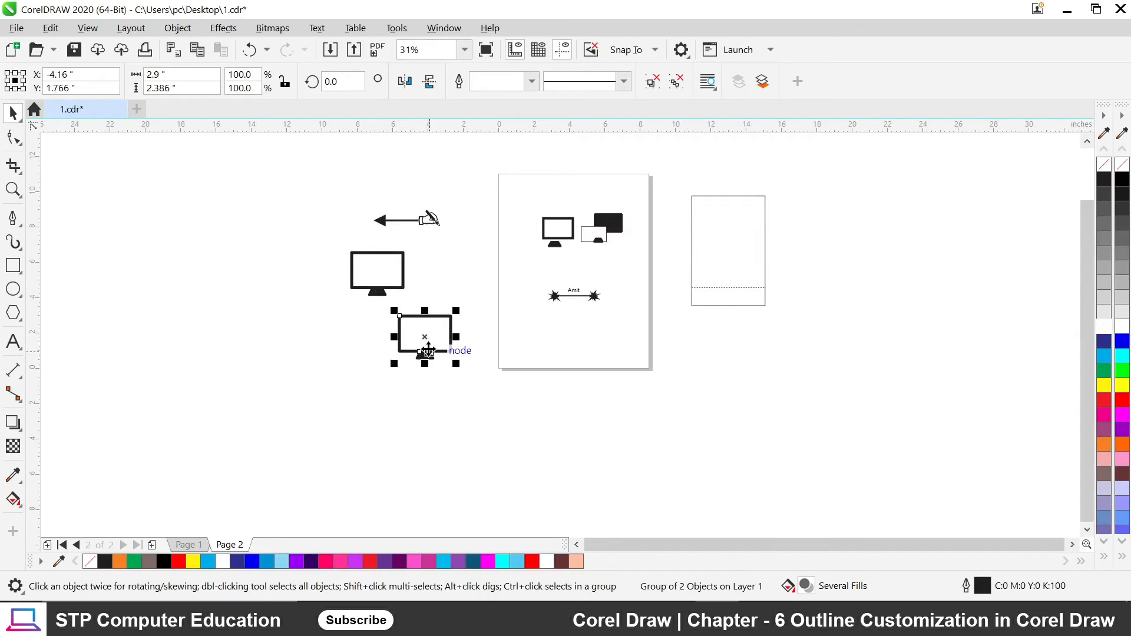
pyautogui.moveTo(389, 284); pyautogui.dragTo(261, 306)
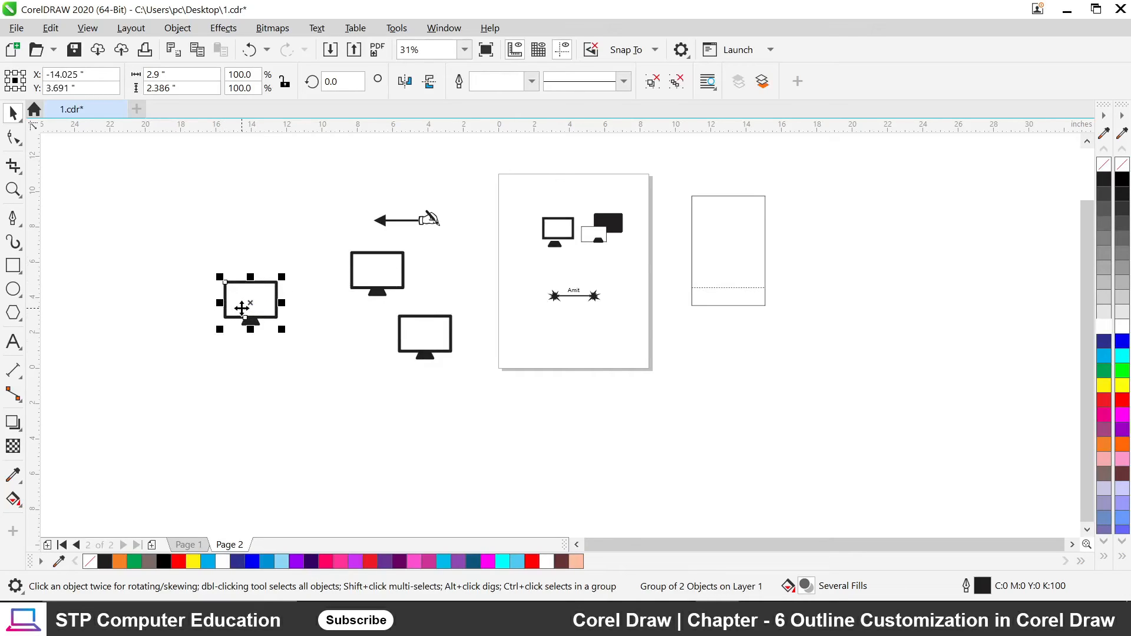
pyautogui.press('Delete')
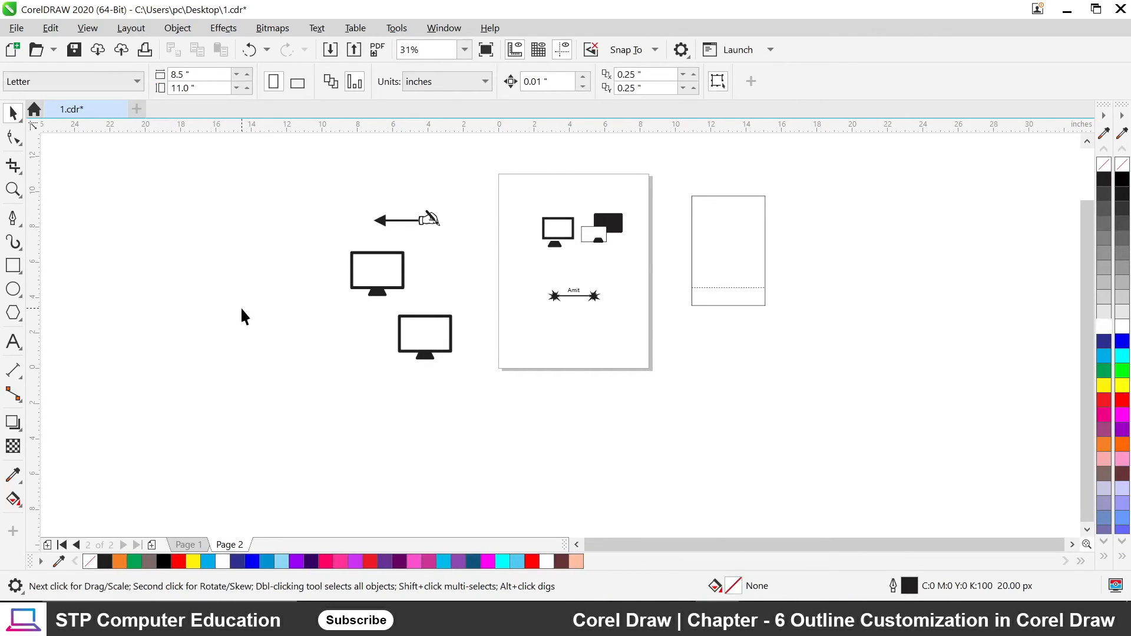
# Enlarge the lower monitor copy several times over and move it to the left.
pyautogui.scroll(2, 424, 348)
pyautogui.scroll(-2, 421, 348)
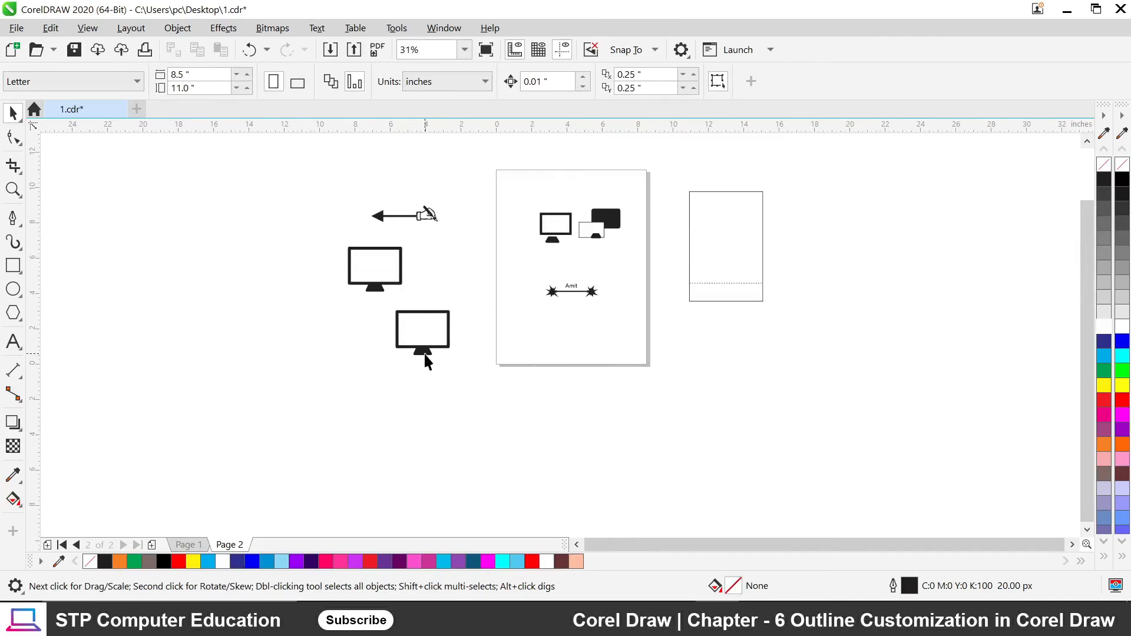
pyautogui.click(425, 353)
pyautogui.moveTo(433, 334); pyautogui.dragTo(618, 455)
pyautogui.click(661, 429)
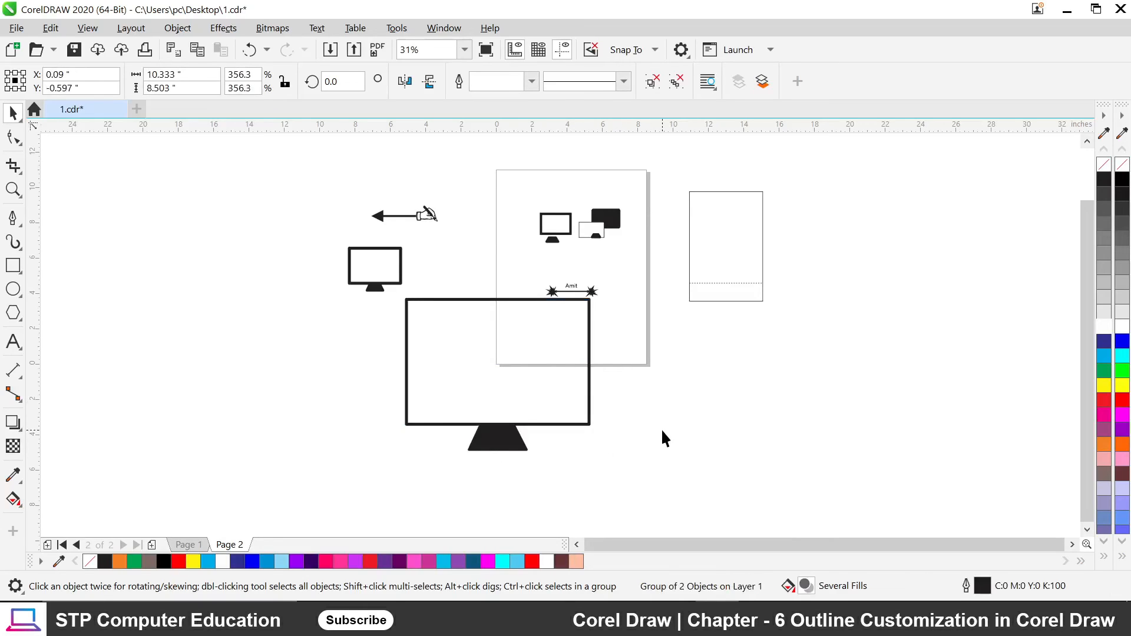
pyautogui.moveTo(511, 441); pyautogui.dragTo(229, 352)
pyautogui.click(293, 347)
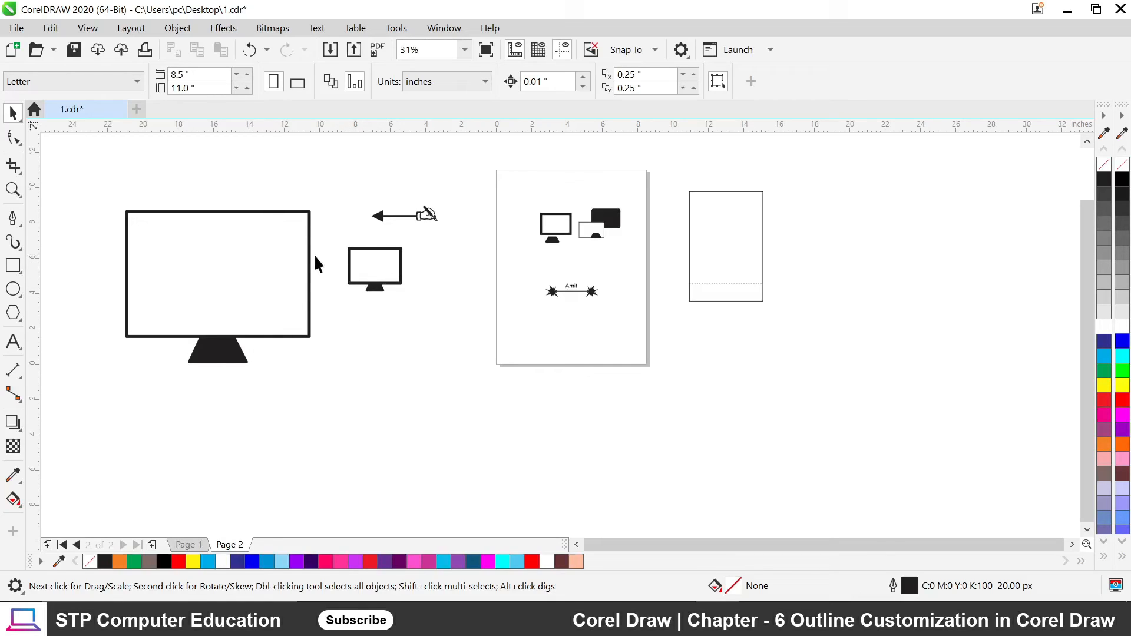
# Place a small duplicate of the monitor below the small monitor.
pyautogui.scroll(1, 152, 227)
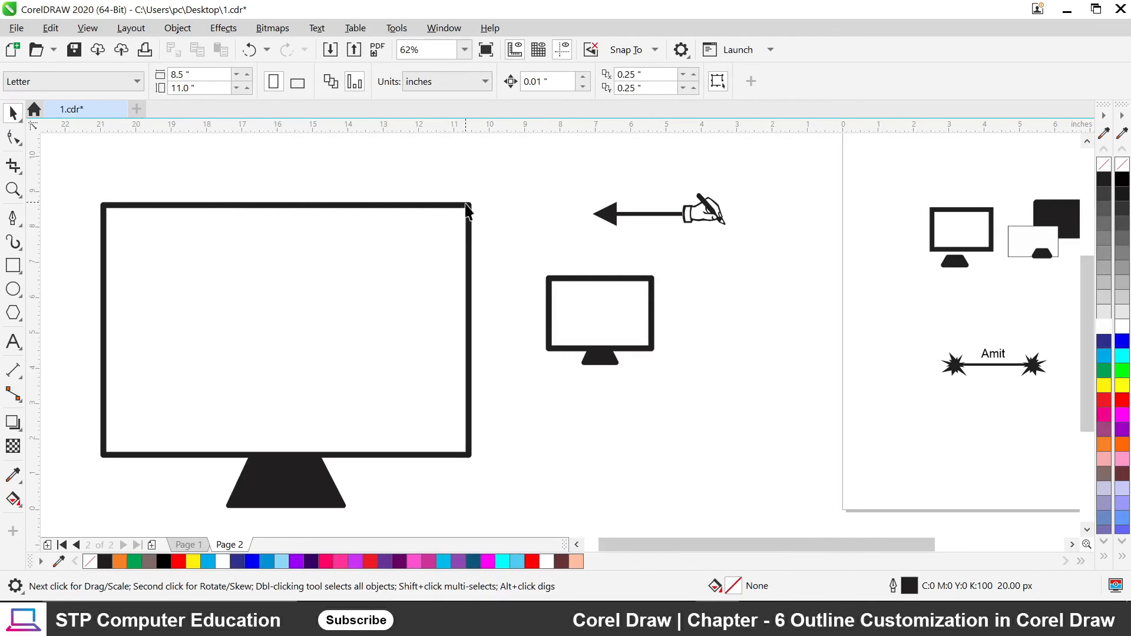
pyautogui.scroll(-2, 348, 200)
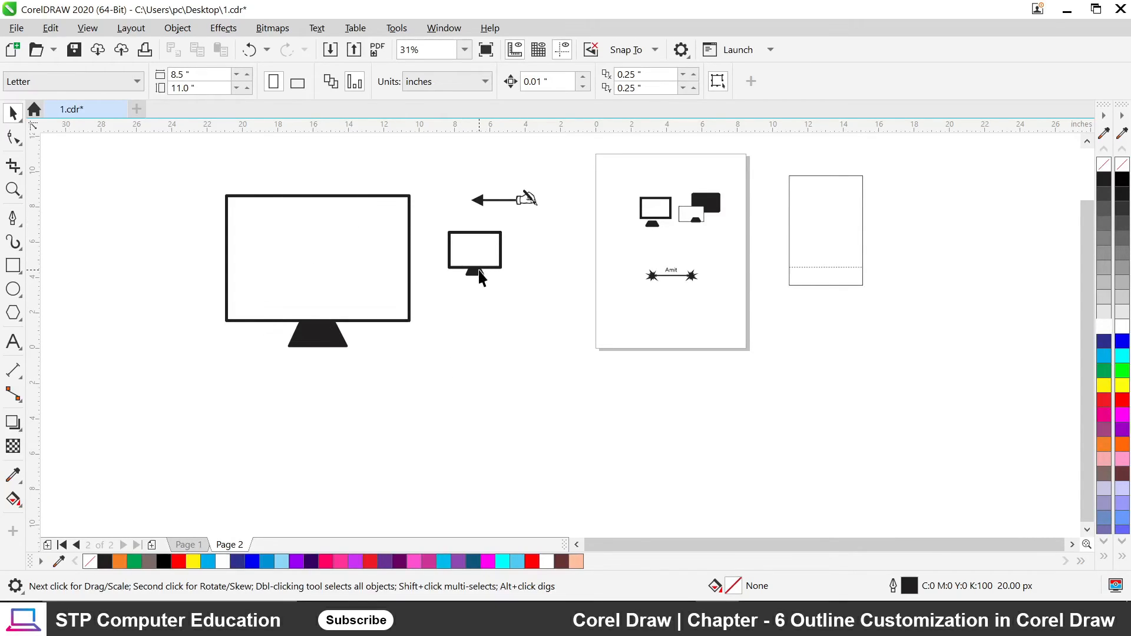
pyautogui.moveTo(480, 275); pyautogui.dragTo(472, 351)
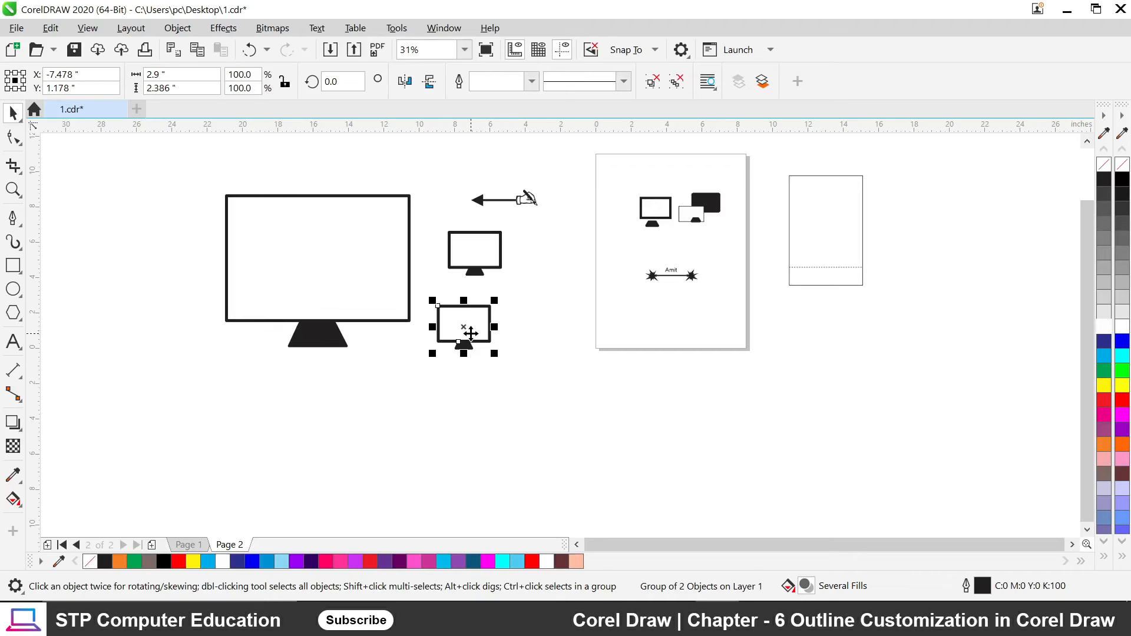
# Turn on Scale with object in the monitor copy's Outline Pen settings.
pyautogui.press('F12')
pyautogui.moveTo(481, 168); pyautogui.dragTo(709, 164)
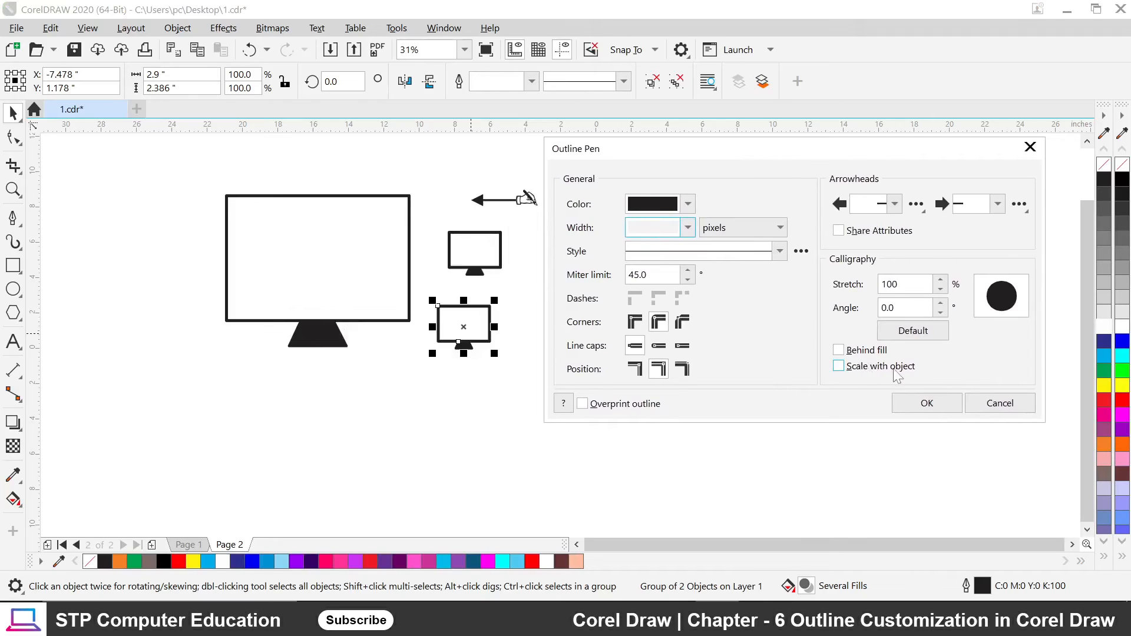
pyautogui.click(843, 370)
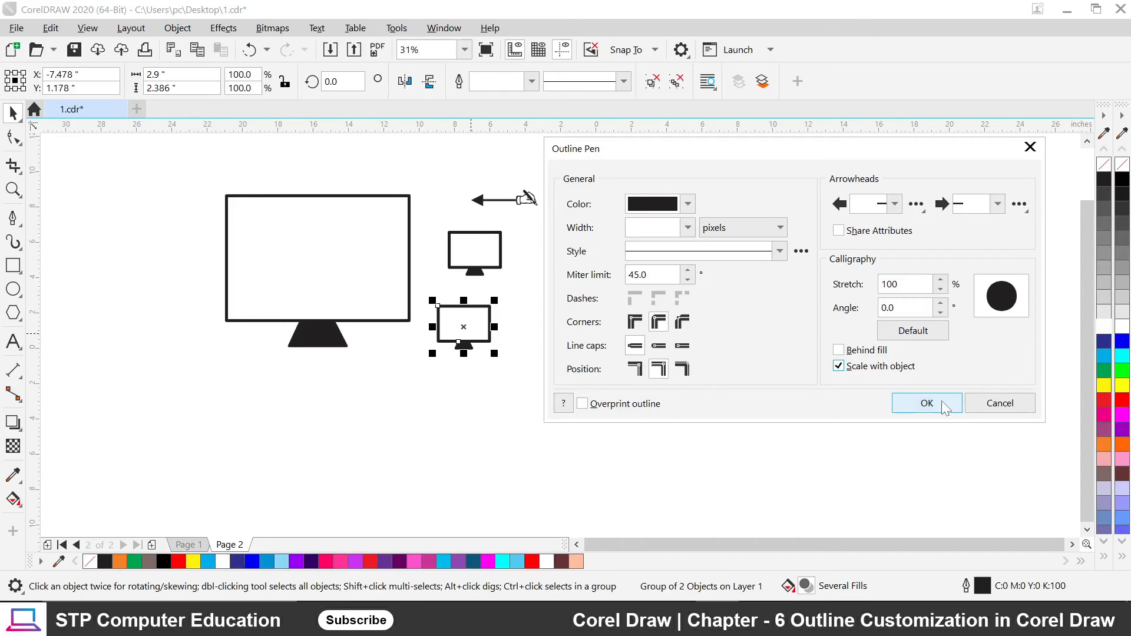
pyautogui.click(927, 403)
pyautogui.click(466, 350)
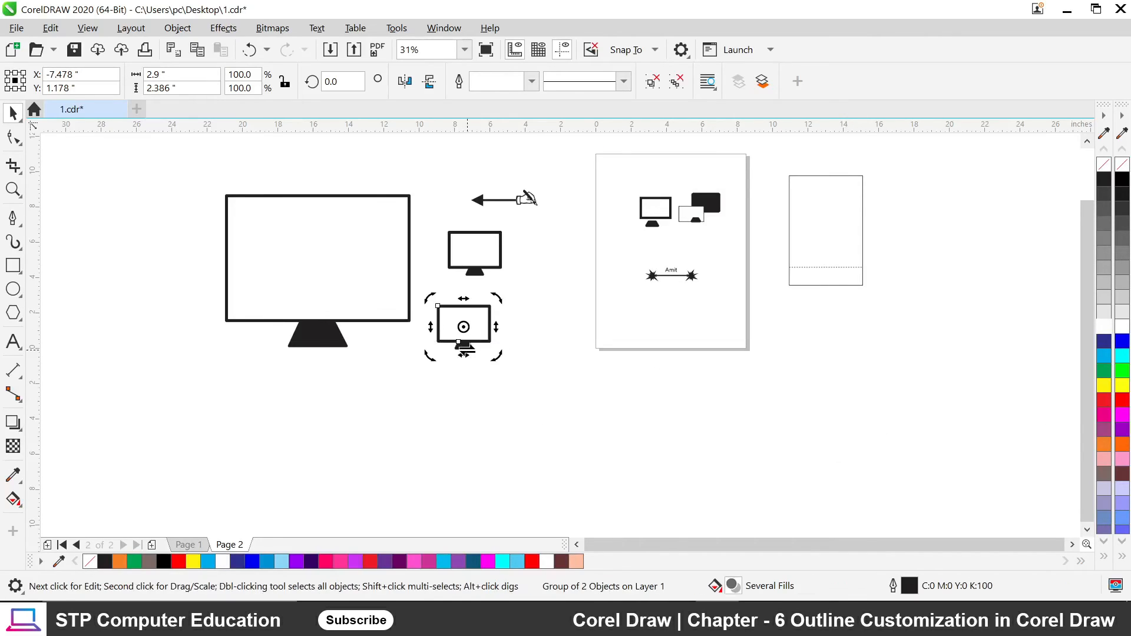
pyautogui.click(464, 334)
# Enlarge the monitor copy to about 170% and move the bold monitor to the left.
pyautogui.moveTo(494, 353); pyautogui.dragTo(651, 467)
pyautogui.click(713, 459)
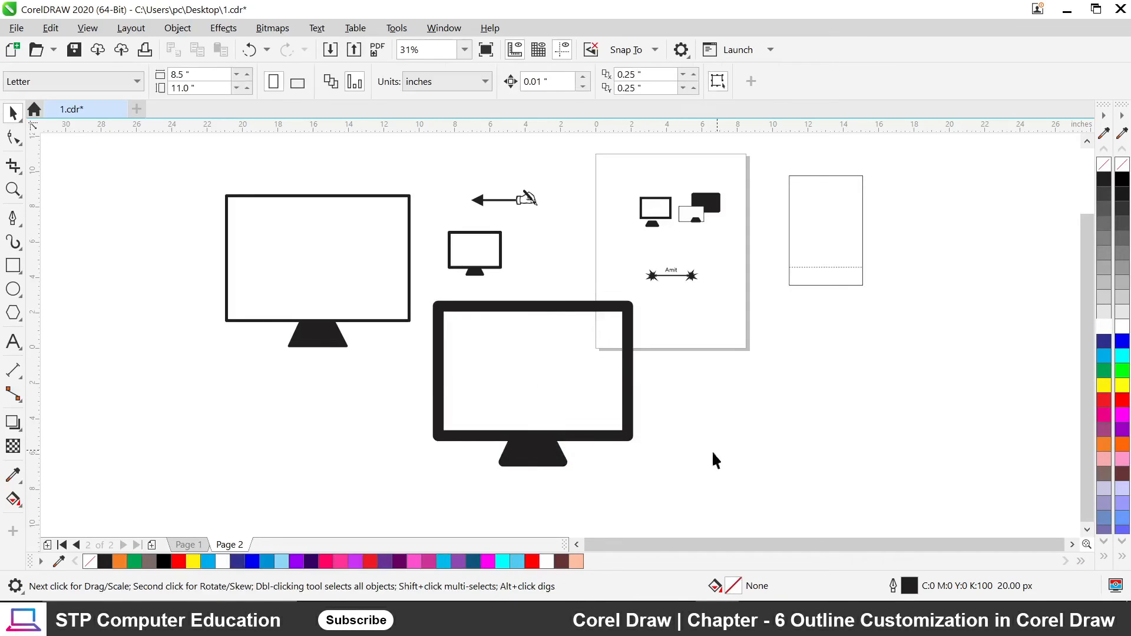
pyautogui.moveTo(550, 448); pyautogui.dragTo(139, 331)
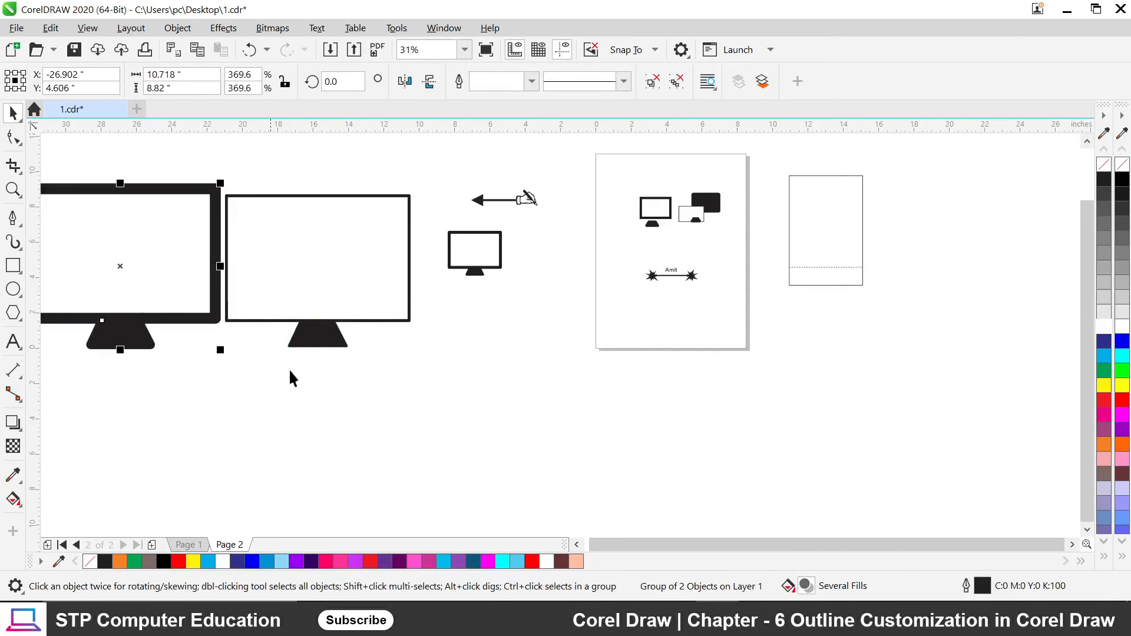
pyautogui.click(578, 545)
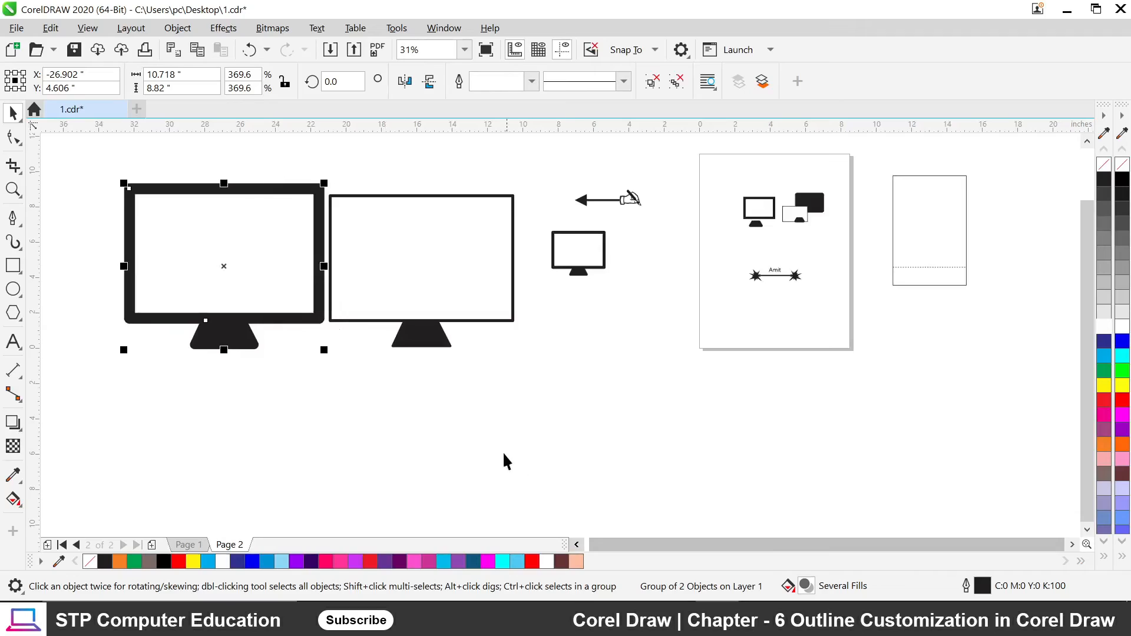
pyautogui.click(340, 339)
pyautogui.click(262, 312)
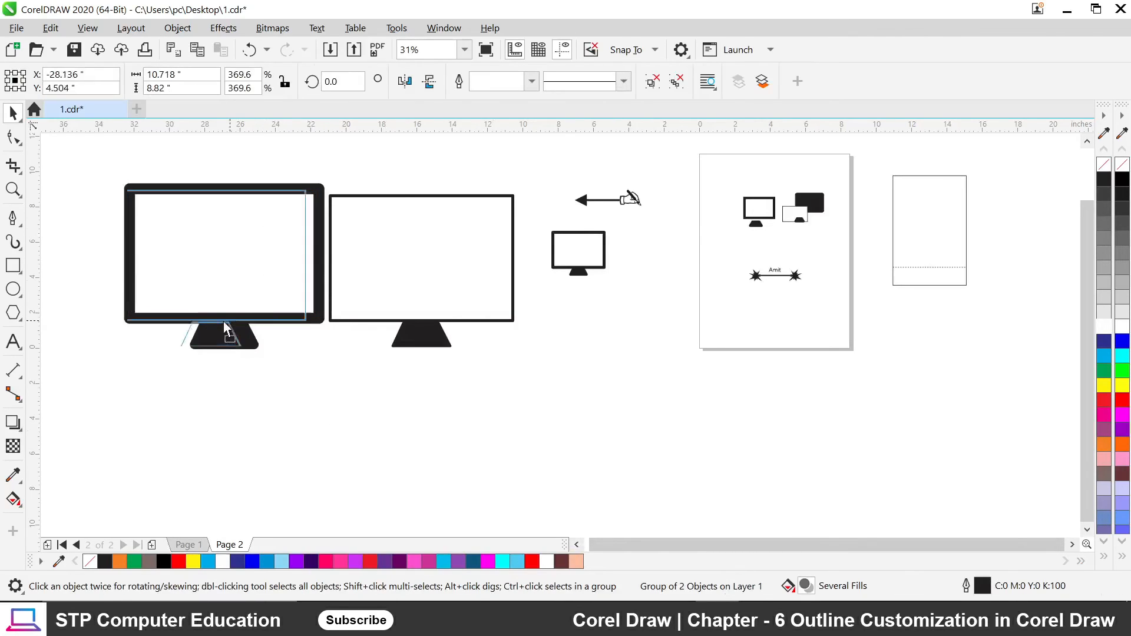
pyautogui.moveTo(252, 319); pyautogui.dragTo(217, 326)
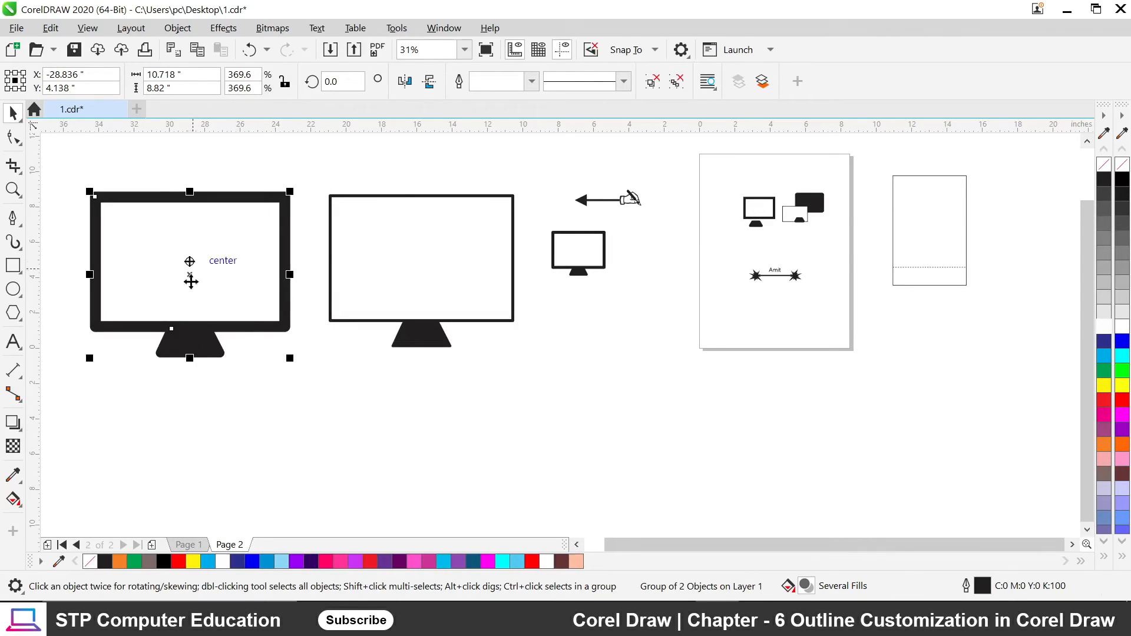
# Drag the black rounded rectangle down-left to sit below the monitor.
pyautogui.click(411, 341)
pyautogui.click(579, 272)
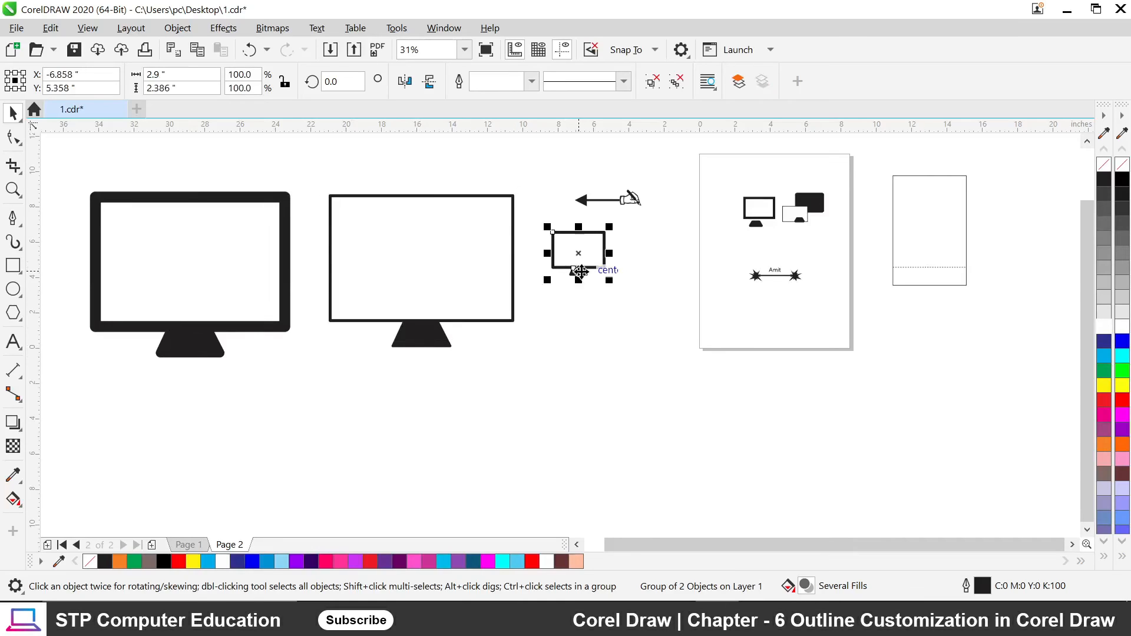
pyautogui.click(606, 271)
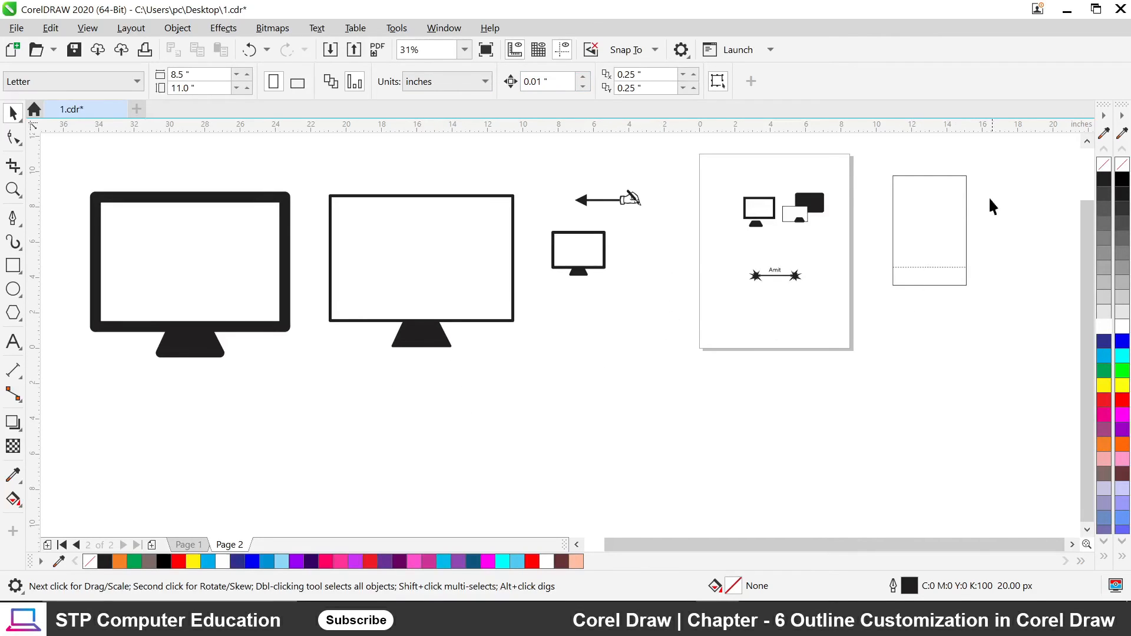
pyautogui.scroll(2, 1002, 188)
pyautogui.scroll(4, 702, 210)
pyautogui.click(641, 278)
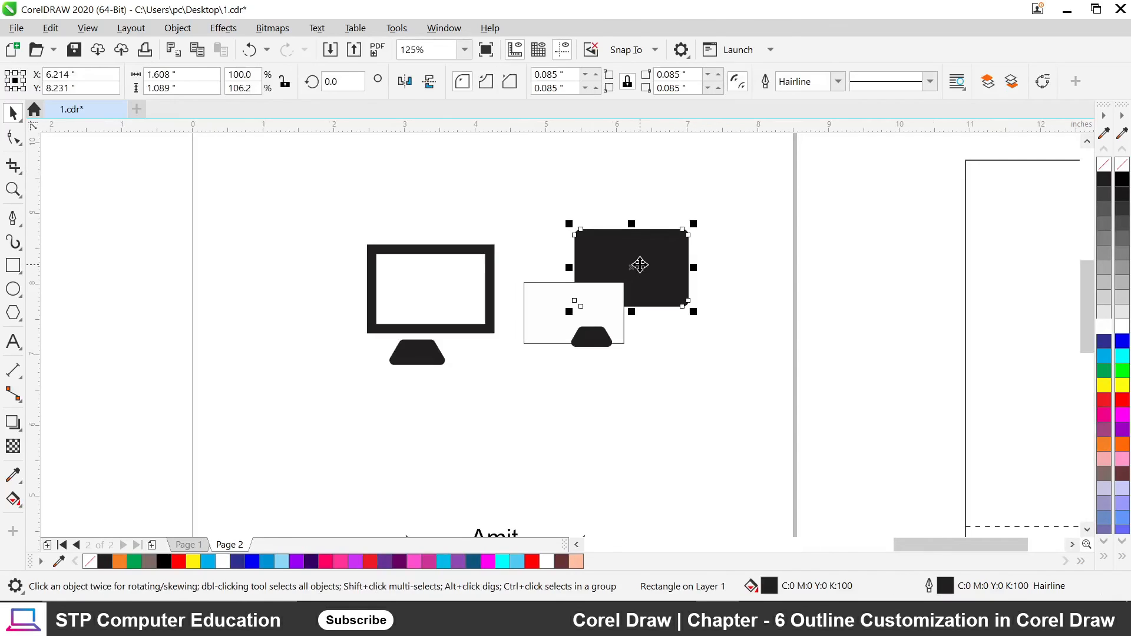
pyautogui.moveTo(632, 272); pyautogui.dragTo(380, 443)
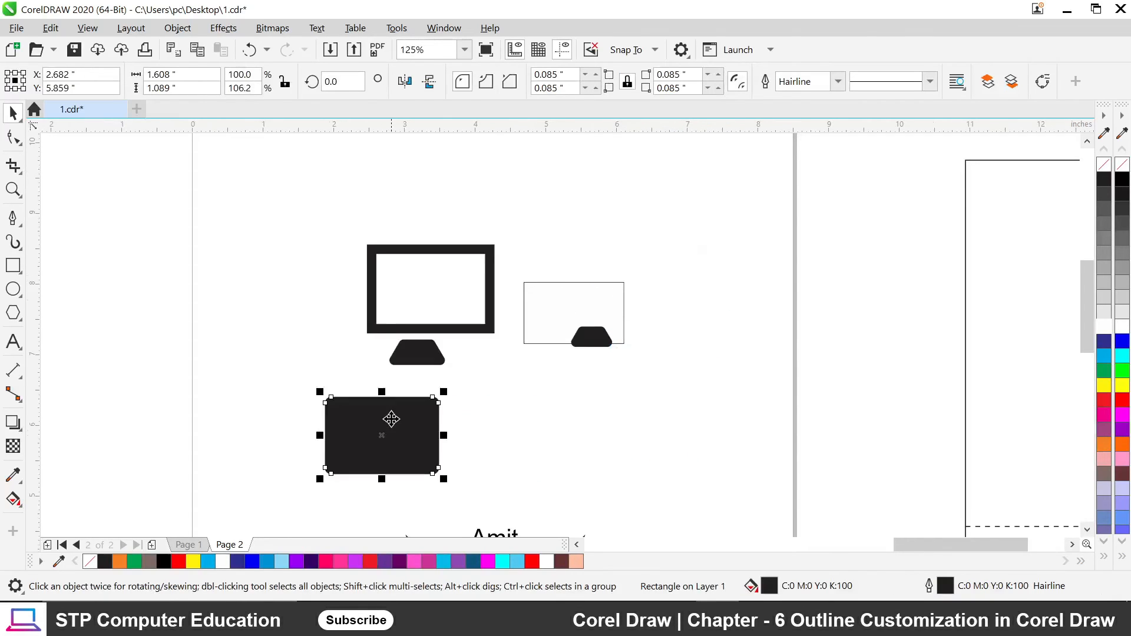
pyautogui.scroll(-3, 378, 367)
pyautogui.scroll(3, 412, 377)
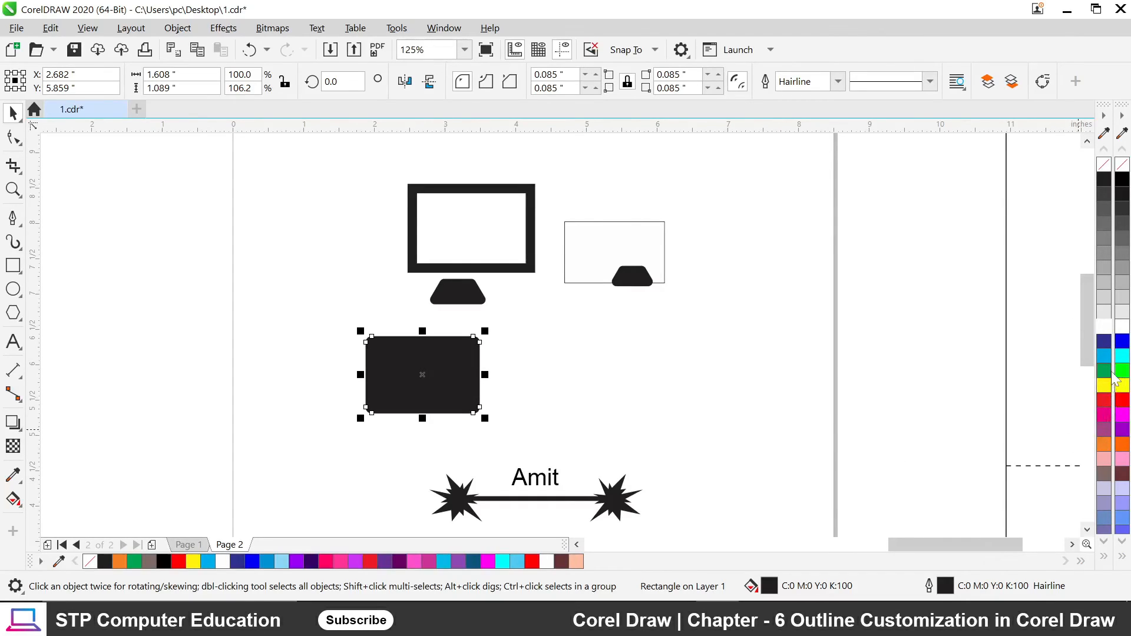
# Fill the rounded rectangle with cyan from the palette.
pyautogui.click(1103, 356)
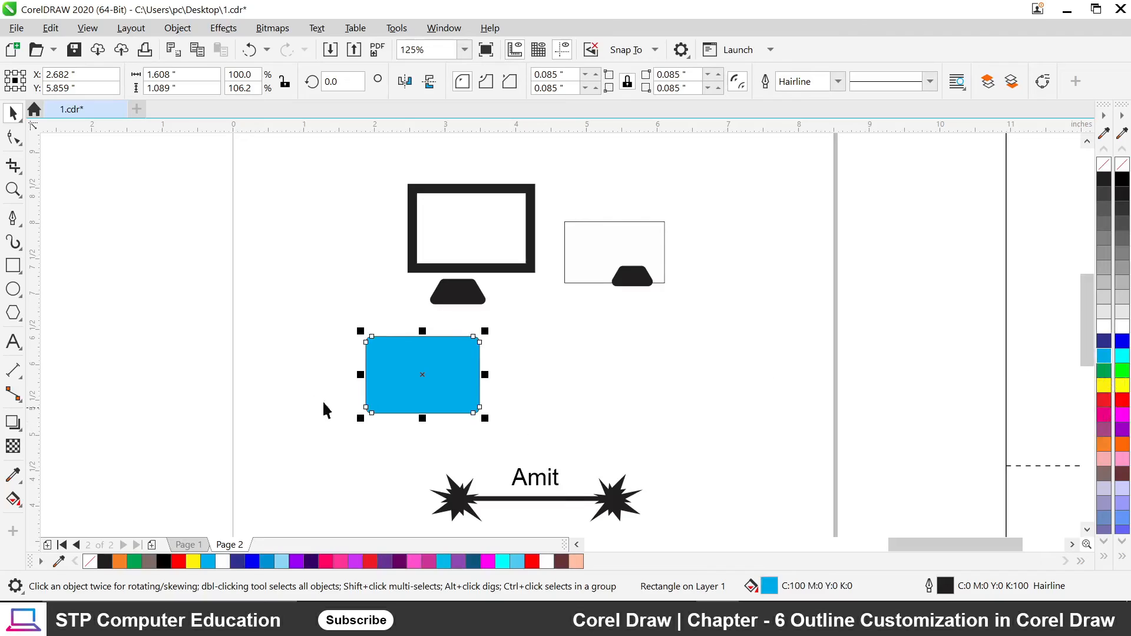
pyautogui.scroll(2, 326, 398)
pyautogui.scroll(2, 466, 277)
pyautogui.scroll(-4, 380, 195)
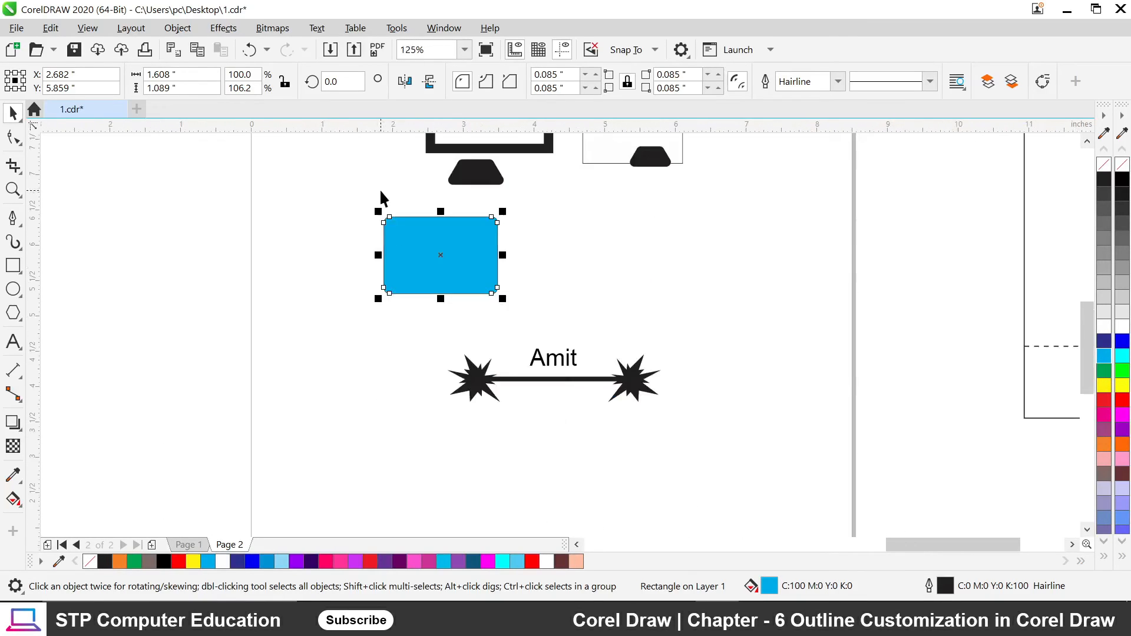
pyautogui.scroll(2, 417, 227)
# Set the rectangle's outline width to 16 px and open its Outline Pen dialog.
pyautogui.click(838, 83)
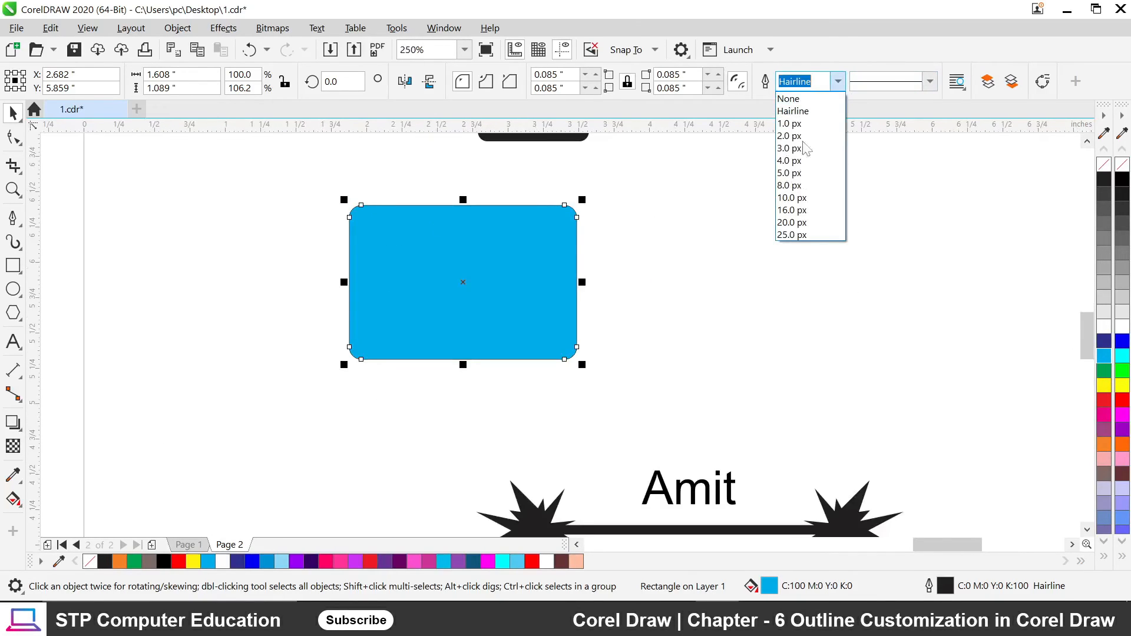
pyautogui.click(789, 211)
pyautogui.click(728, 268)
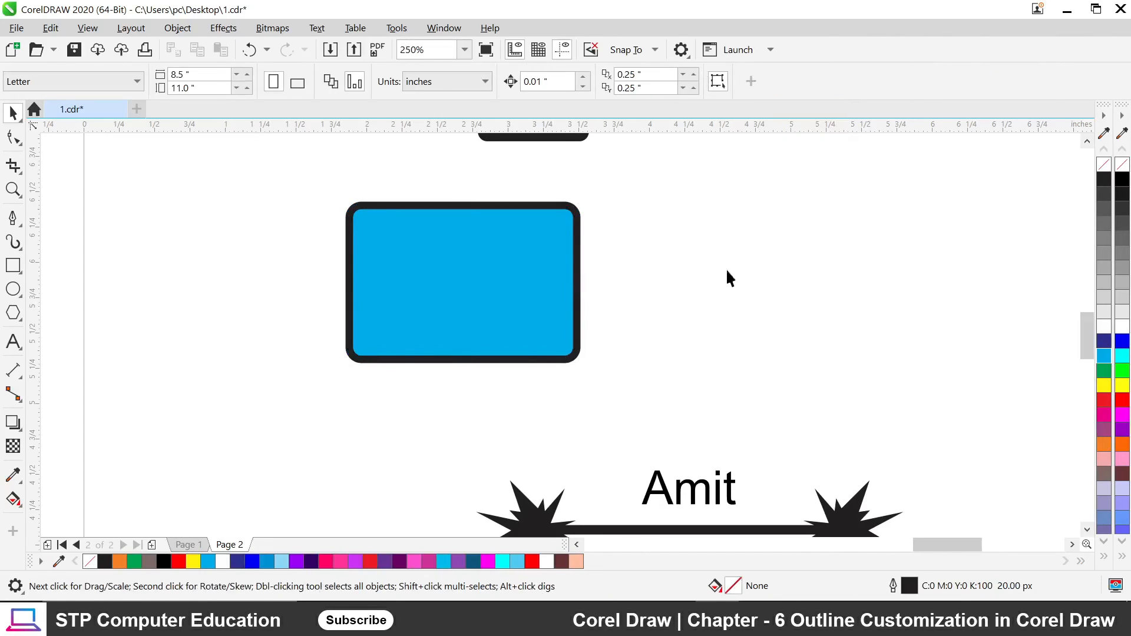
pyautogui.scroll(2, 454, 253)
pyautogui.click(499, 262)
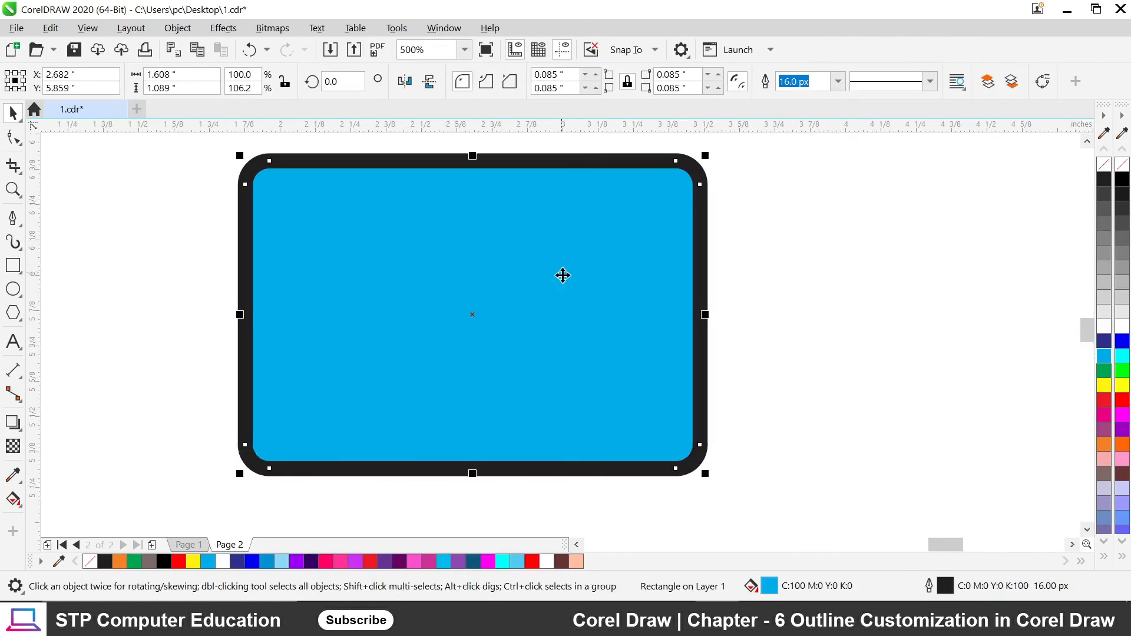
pyautogui.press('F12')
pyautogui.moveTo(488, 171); pyautogui.dragTo(733, 175)
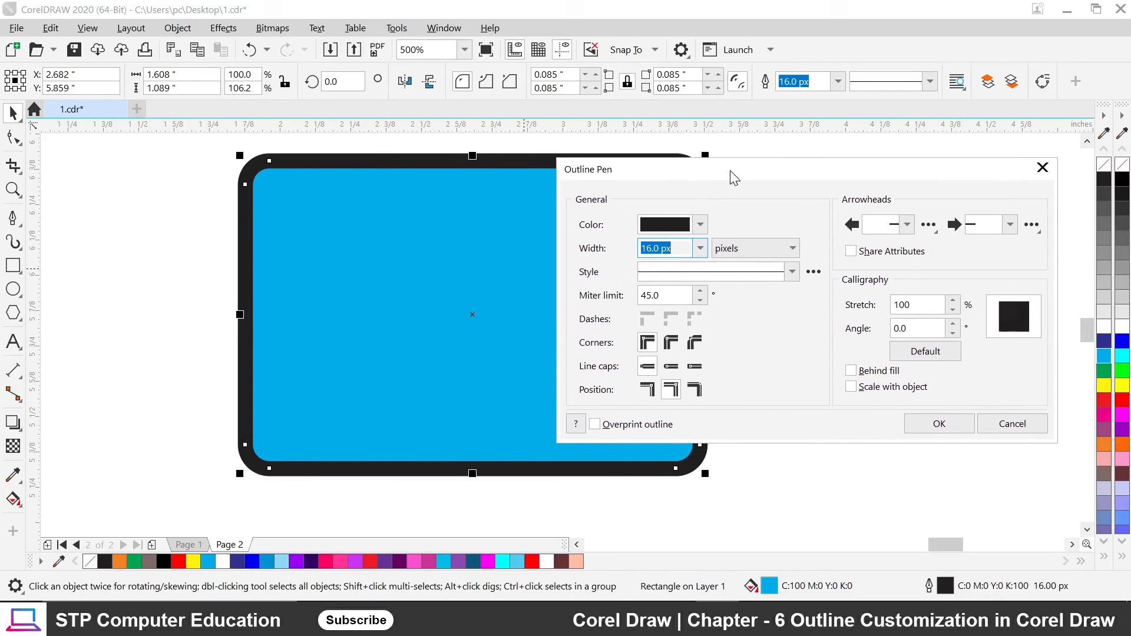
# Toggle Behind fill repeatedly to compare the 16 px black outline behind and over the cyan fill.
pyautogui.click(852, 373)
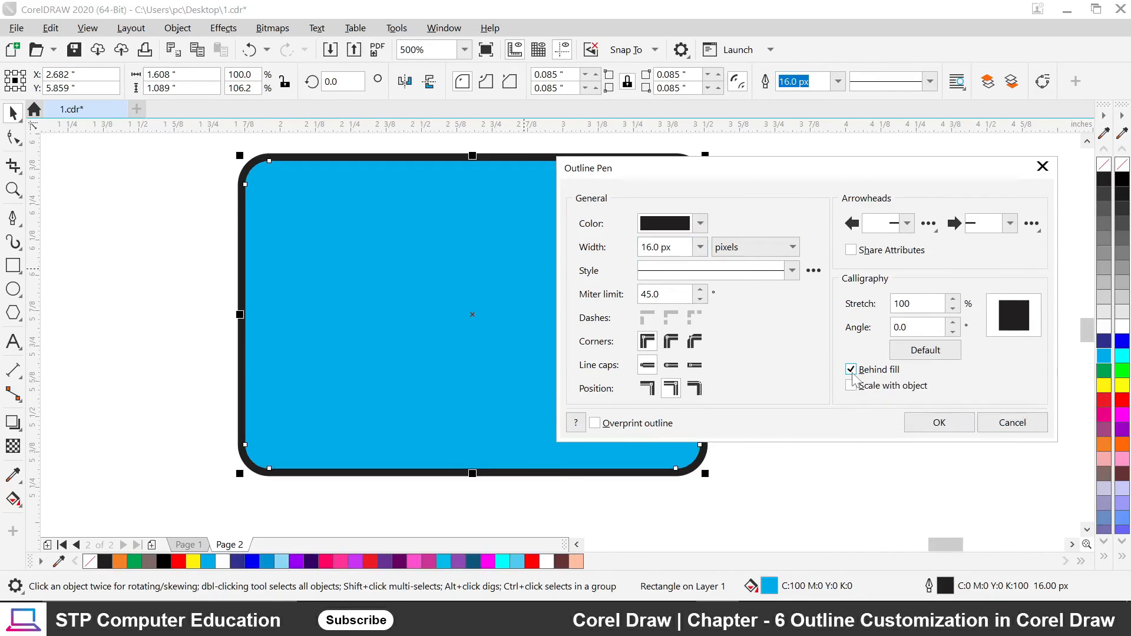
pyautogui.click(853, 375)
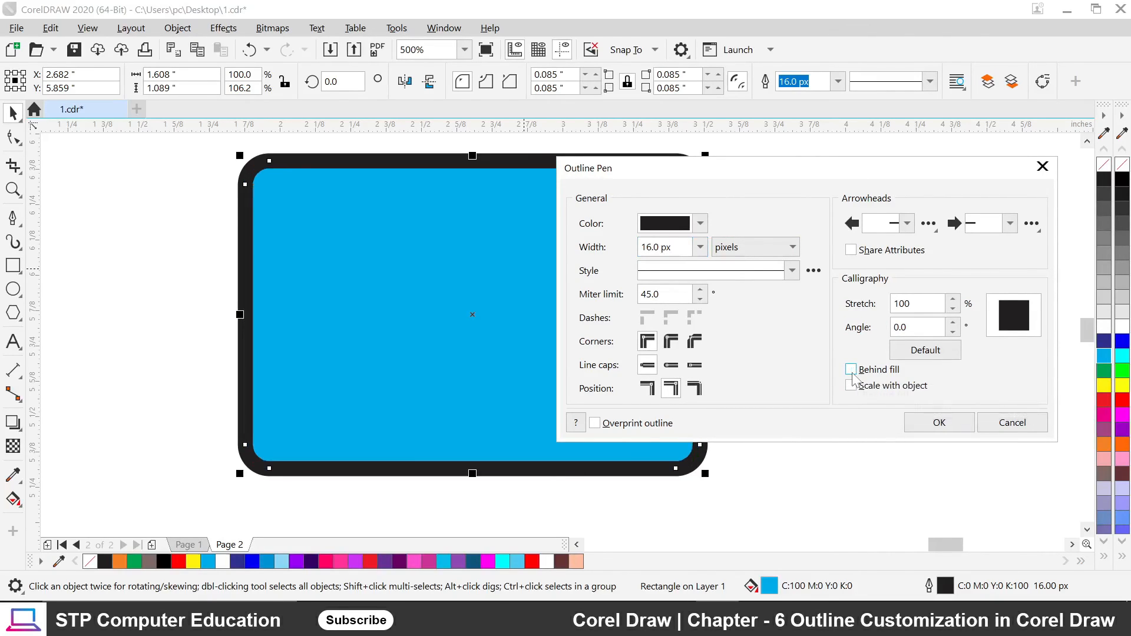
pyautogui.click(853, 376)
pyautogui.click(853, 376)
pyautogui.click(853, 376)
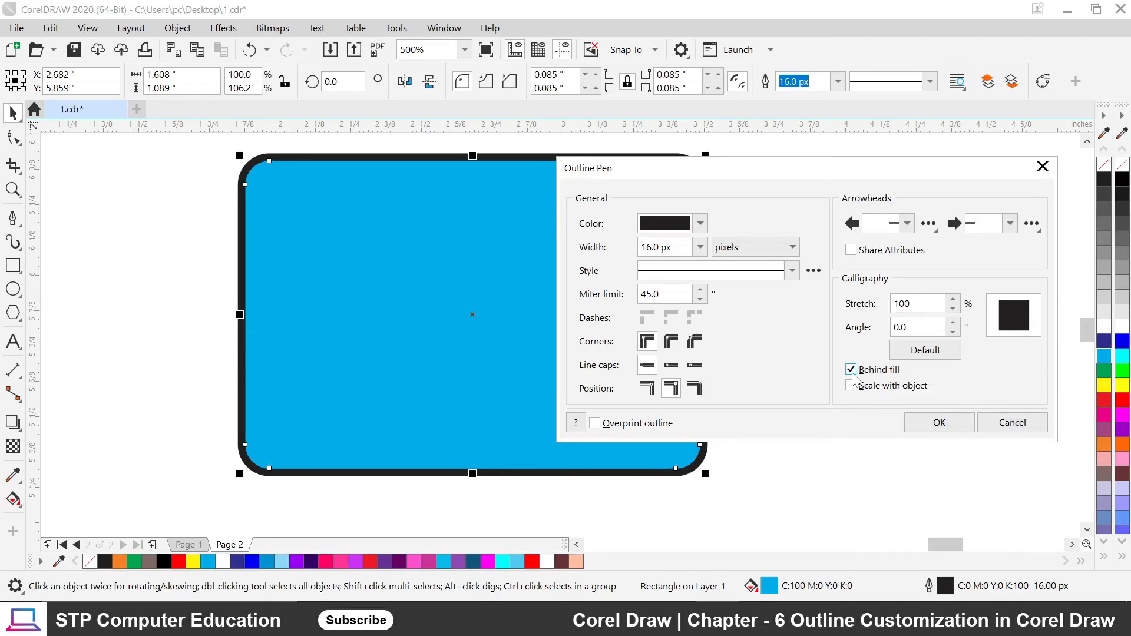
pyautogui.click(852, 371)
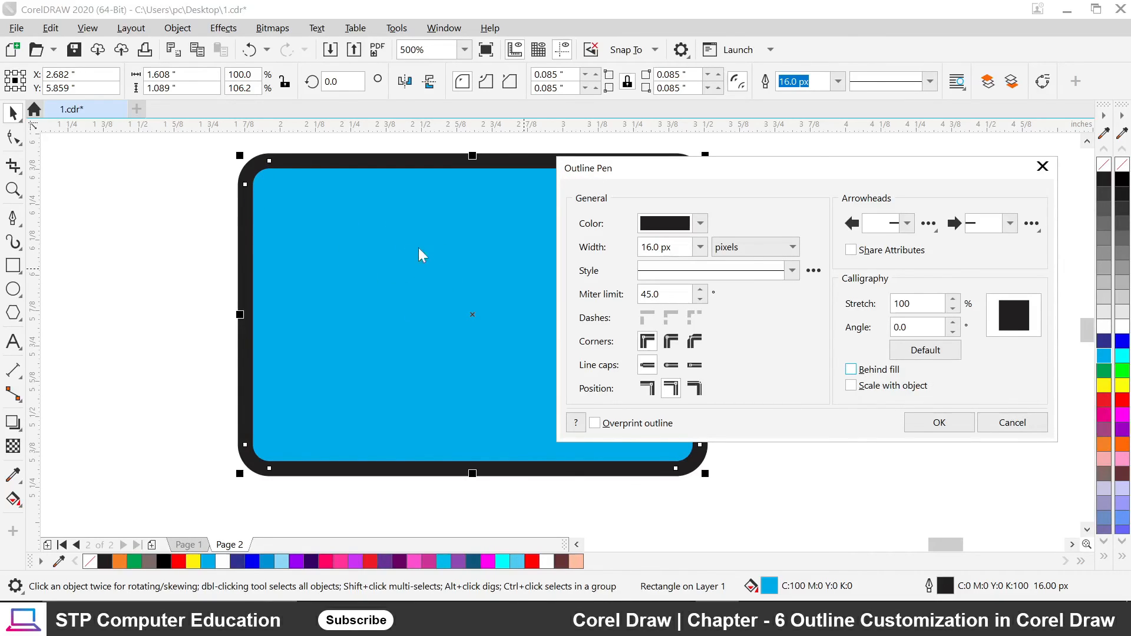
pyautogui.click(854, 370)
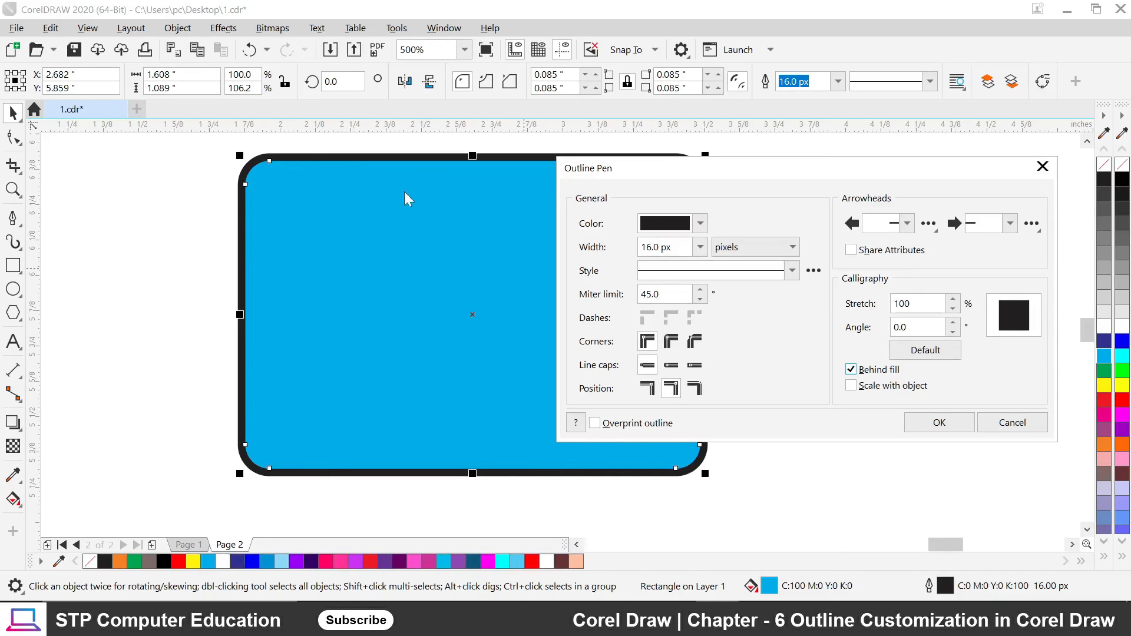
# Try several dotted and dashed line styles, settling on a longer dash pattern for the outline.
pyautogui.click(792, 271)
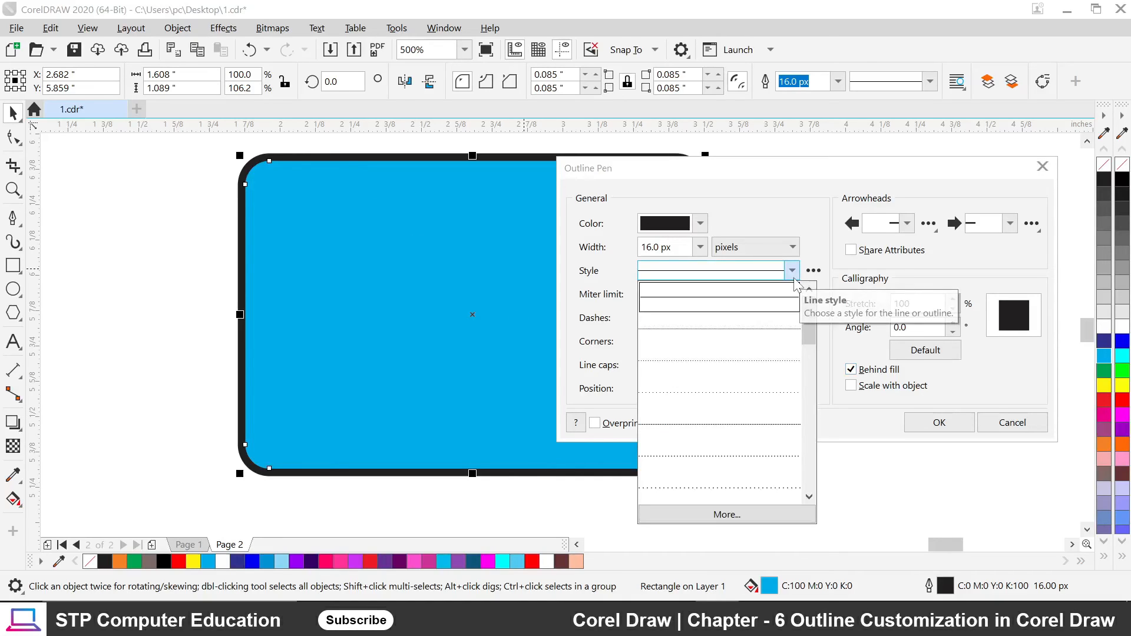
pyautogui.click(712, 412)
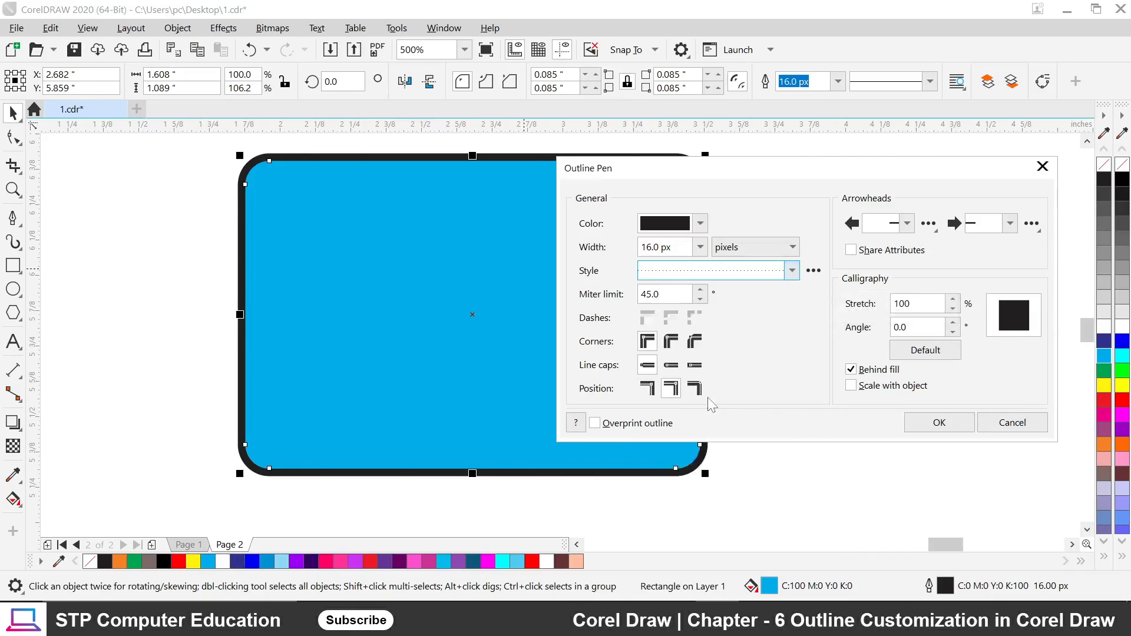
pyautogui.click(792, 273)
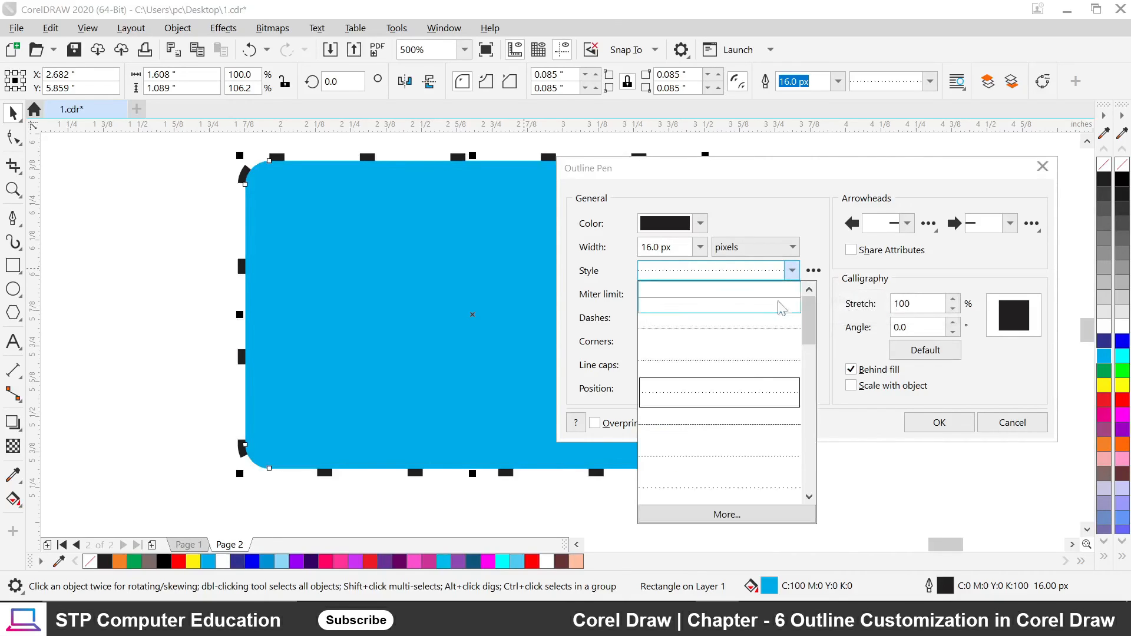
pyautogui.click(738, 488)
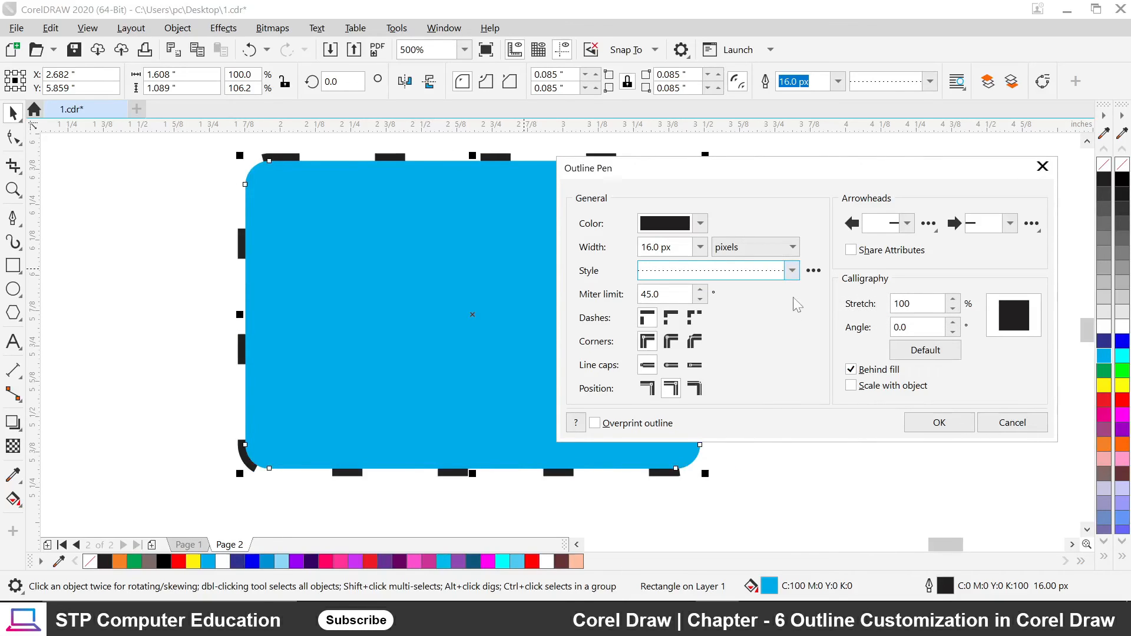
pyautogui.click(796, 271)
pyautogui.moveTo(811, 413); pyautogui.dragTo(809, 365)
pyautogui.click(752, 371)
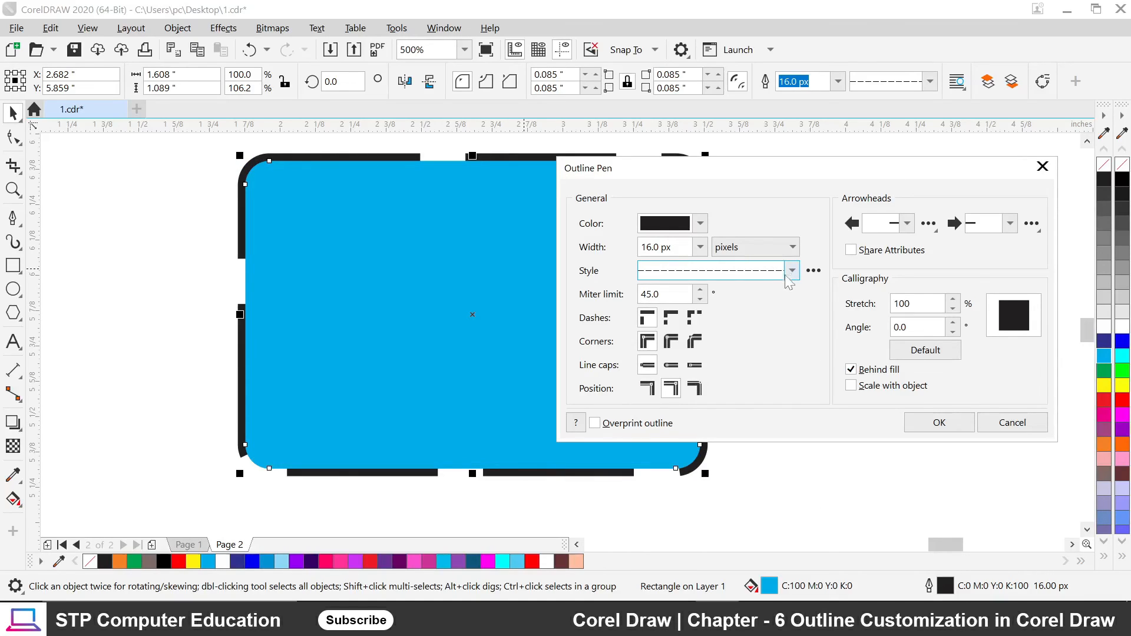
pyautogui.click(792, 270)
pyautogui.click(738, 339)
# Compare Behind fill on and off, leaving the dashed outline over the fill, and reset calligraphy settings.
pyautogui.click(850, 369)
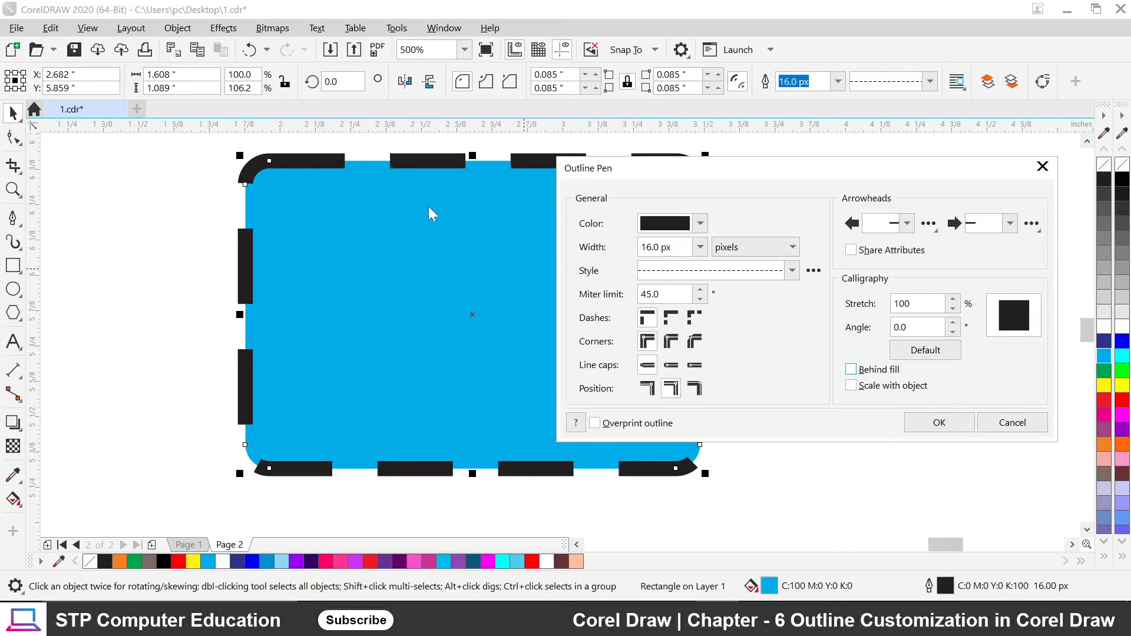
pyautogui.click(852, 370)
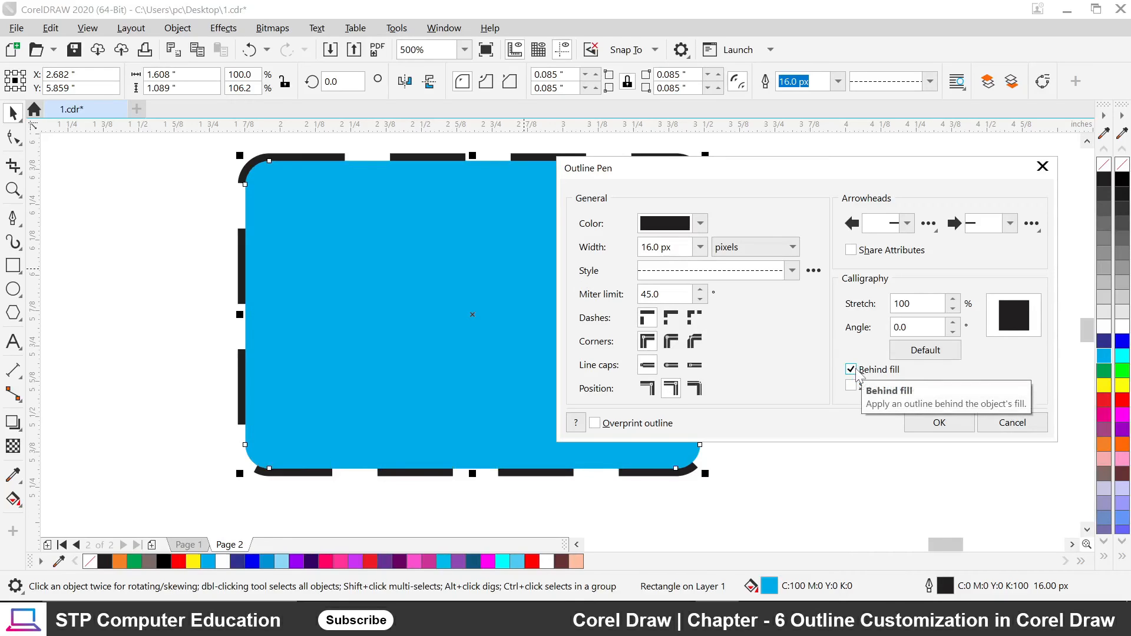
pyautogui.click(860, 376)
pyautogui.click(861, 376)
pyautogui.click(860, 376)
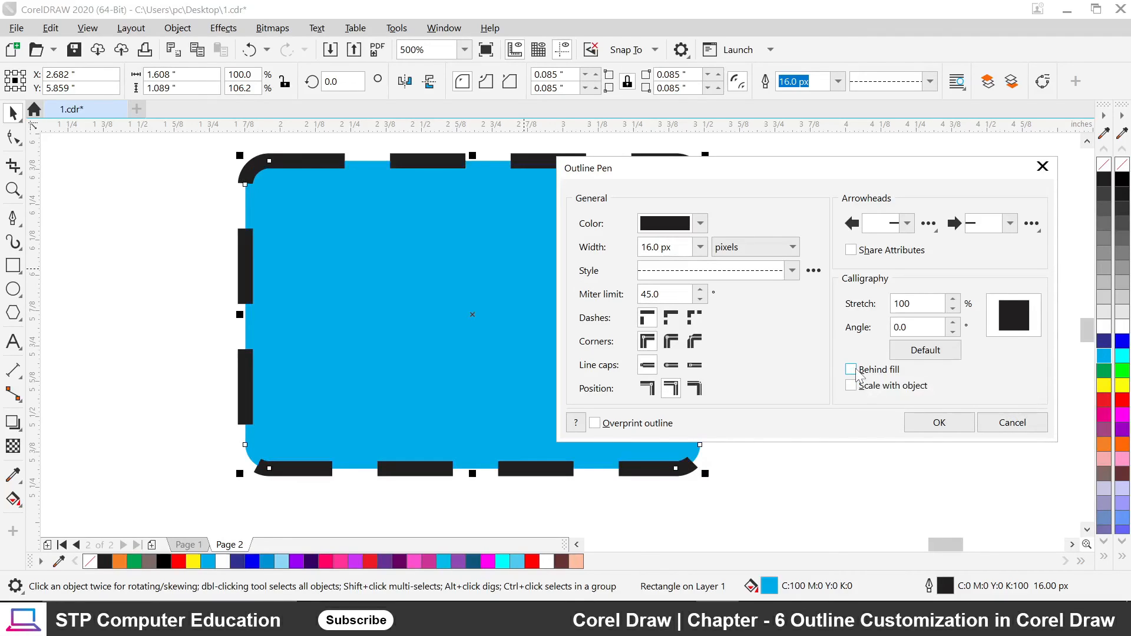
pyautogui.click(861, 376)
pyautogui.click(859, 374)
pyautogui.click(859, 374)
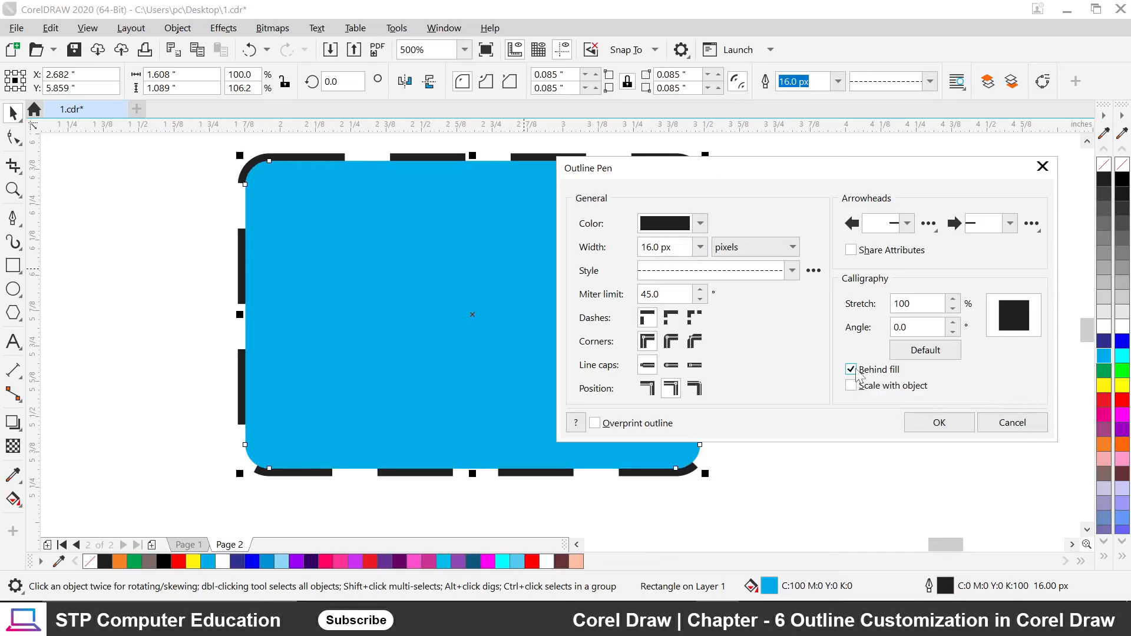
pyautogui.click(859, 375)
pyautogui.click(857, 369)
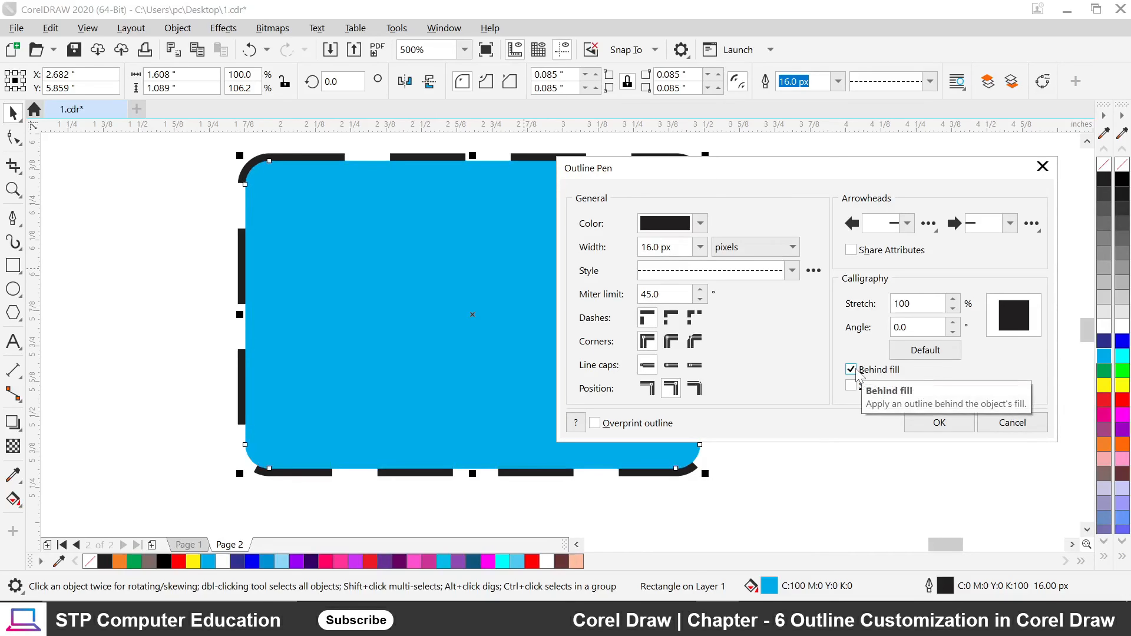
pyautogui.click(856, 369)
pyautogui.click(857, 369)
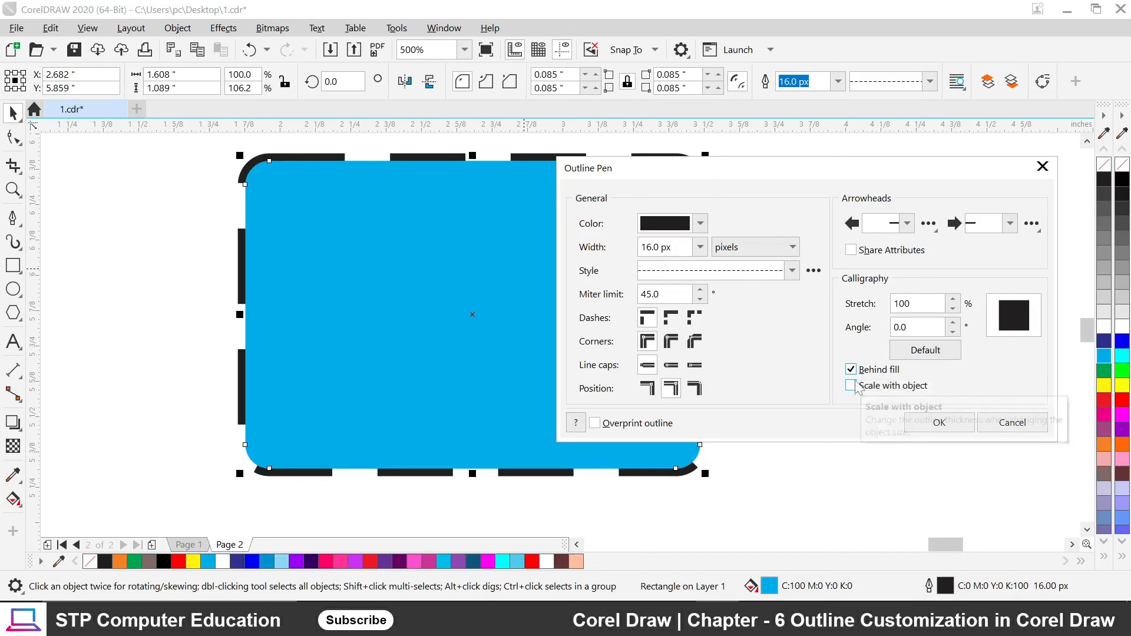
pyautogui.click(858, 371)
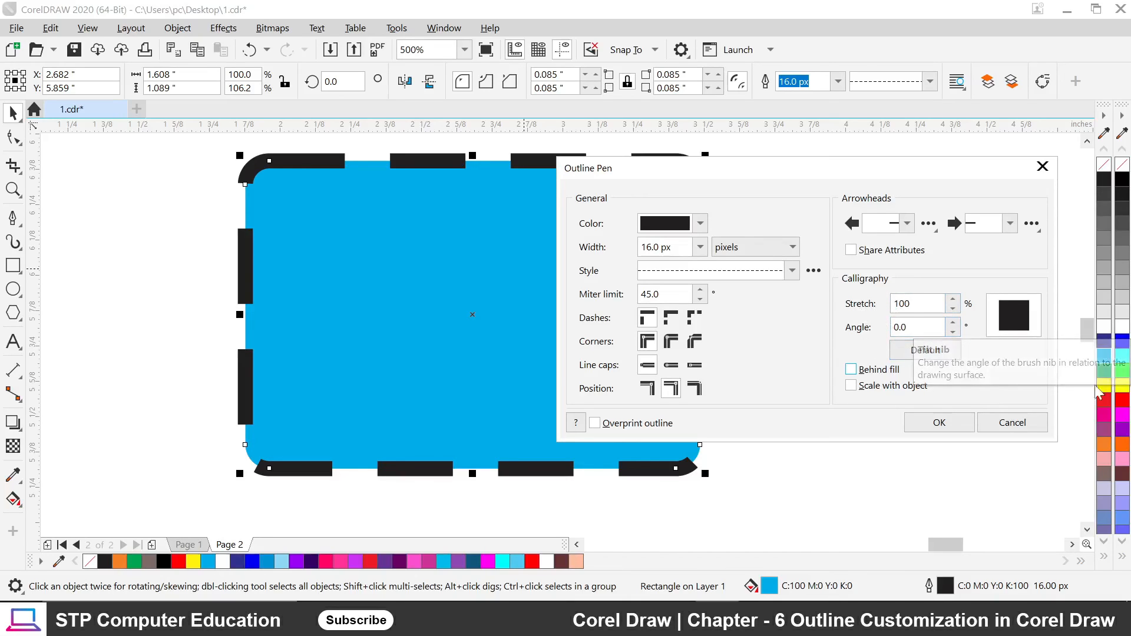
pyautogui.click(921, 355)
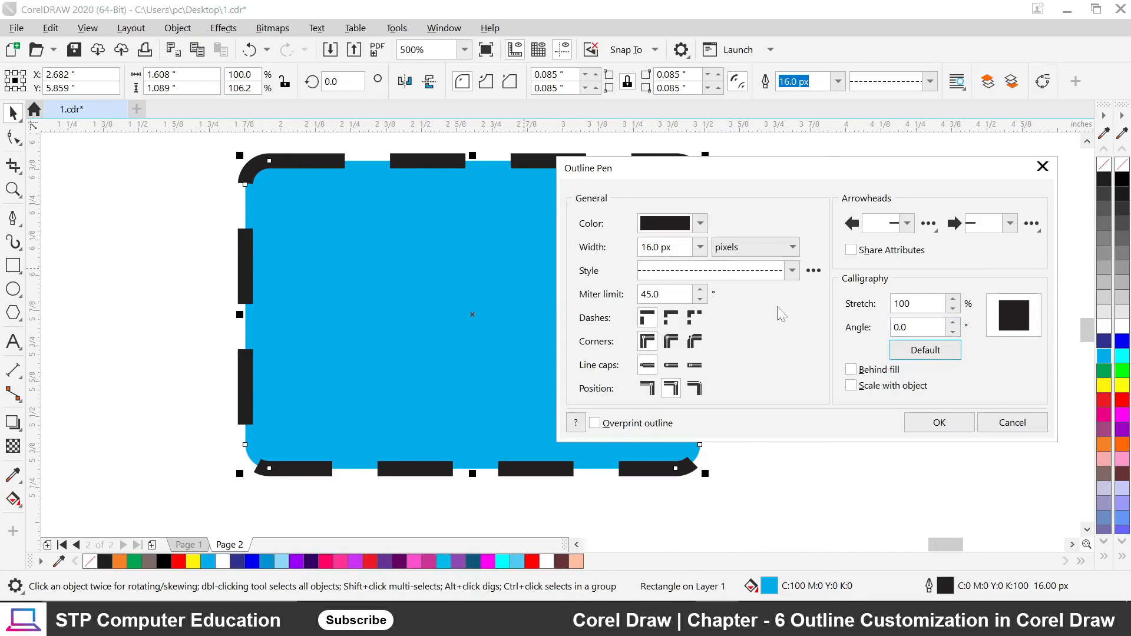
pyautogui.click(793, 271)
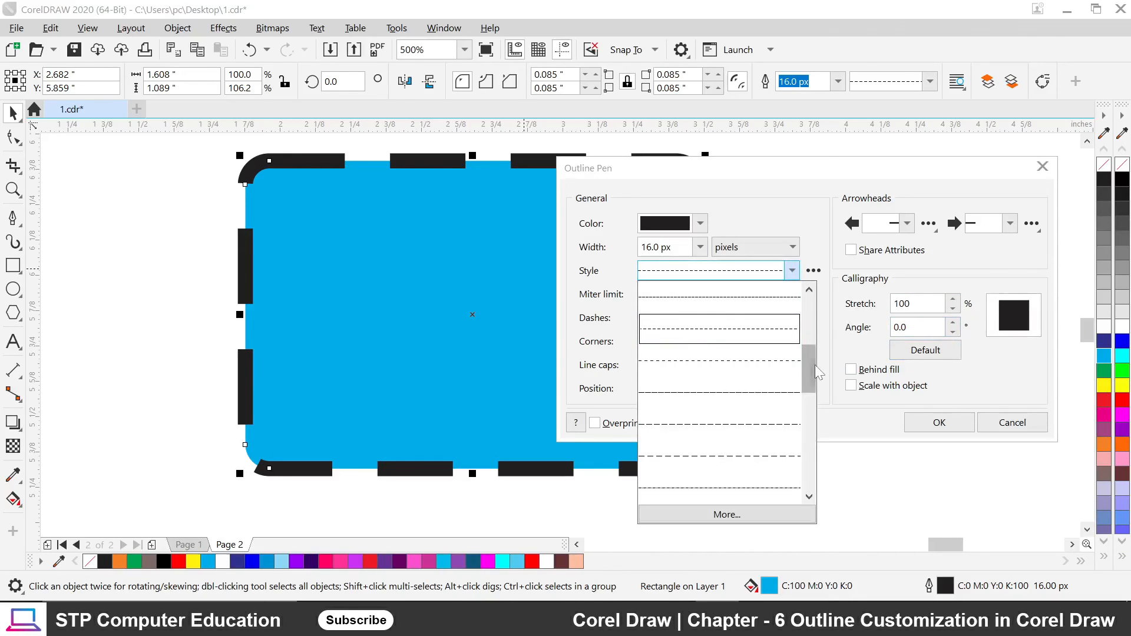
# Choose a sparser dotted outline style and lower Calligraphy Stretch from 100% toward 40%.
pyautogui.moveTo(814, 364); pyautogui.dragTo(814, 351)
pyautogui.click(744, 341)
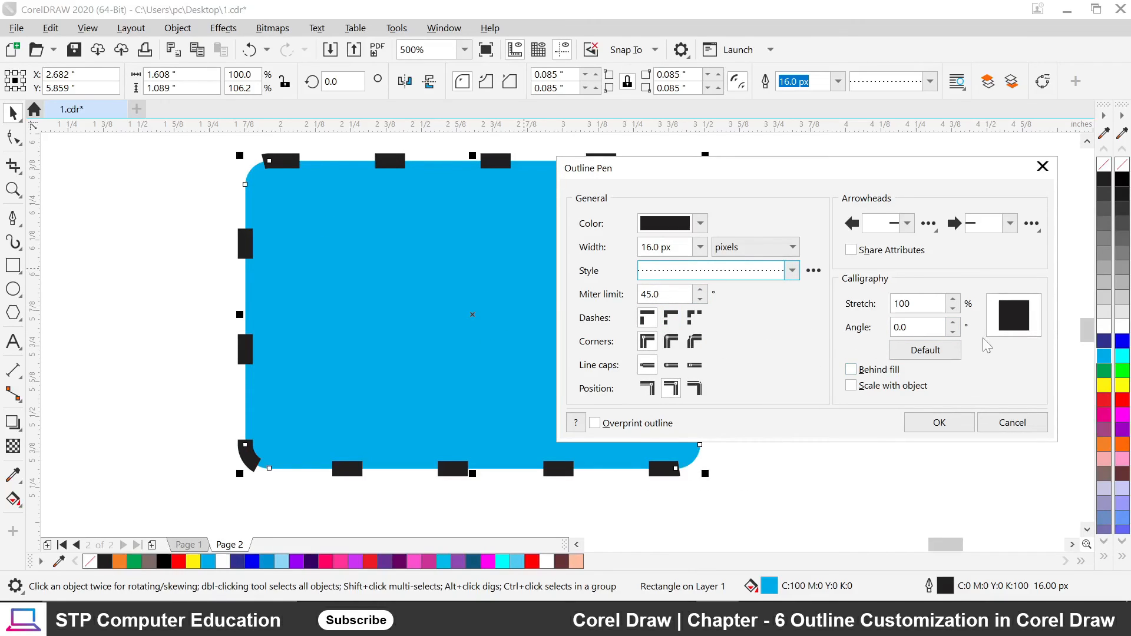
pyautogui.click(953, 309)
pyautogui.click(953, 309)
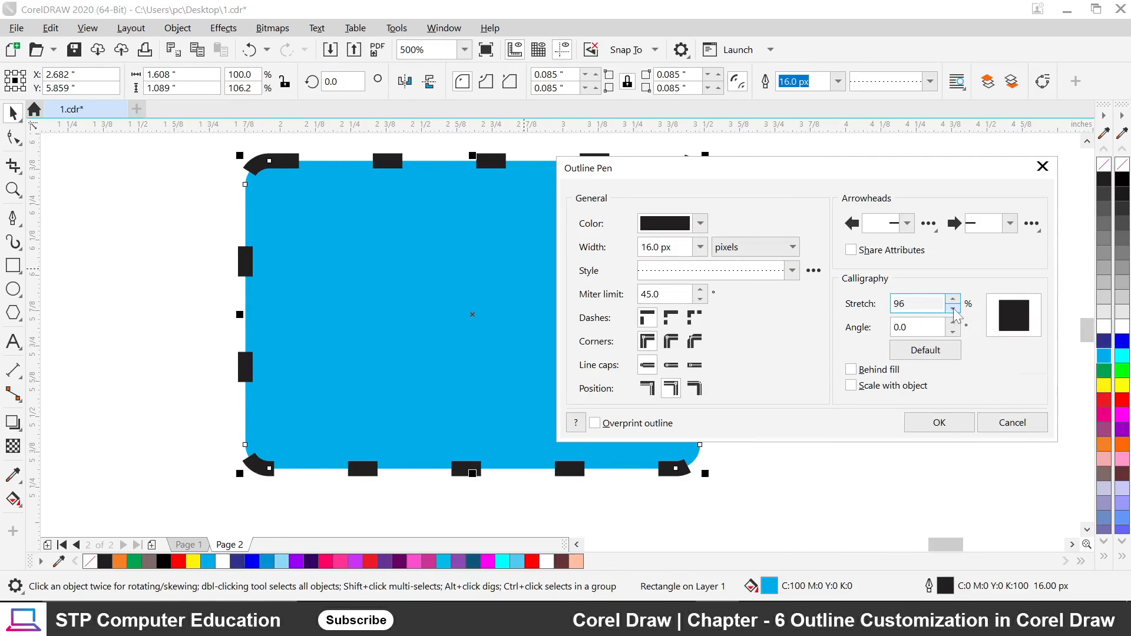
pyautogui.click(953, 309)
pyautogui.click(953, 309)
pyautogui.click(953, 308)
pyautogui.click(953, 309)
pyautogui.click(953, 308)
pyautogui.click(953, 308)
pyautogui.click(952, 308)
pyautogui.click(952, 309)
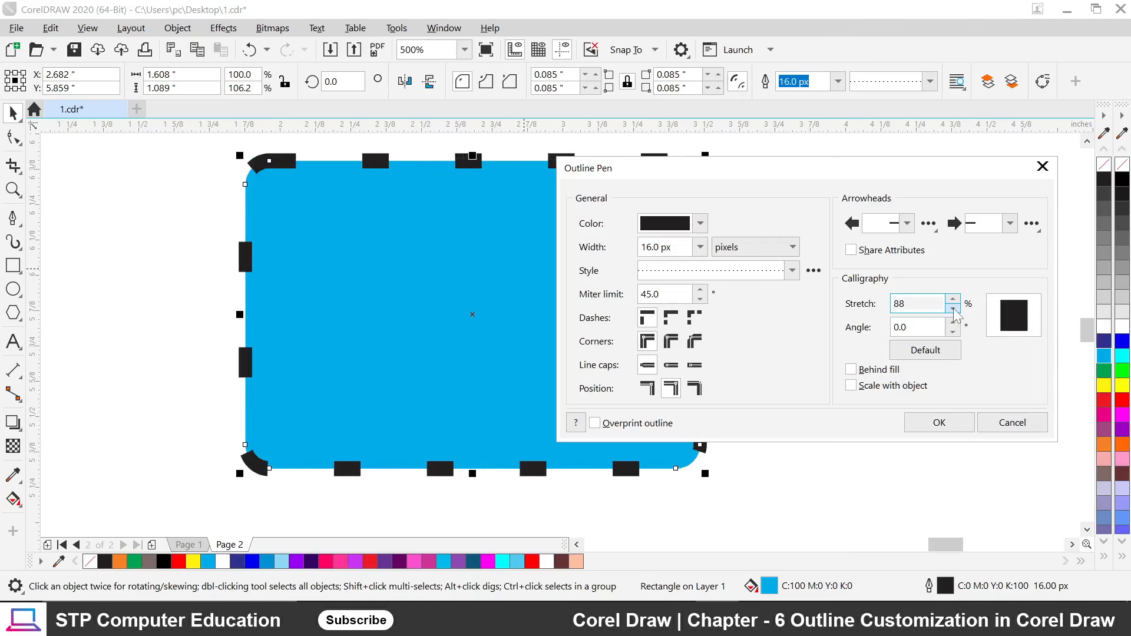
pyautogui.click(953, 309)
pyautogui.click(953, 309)
pyautogui.click(952, 309)
pyautogui.click(952, 309)
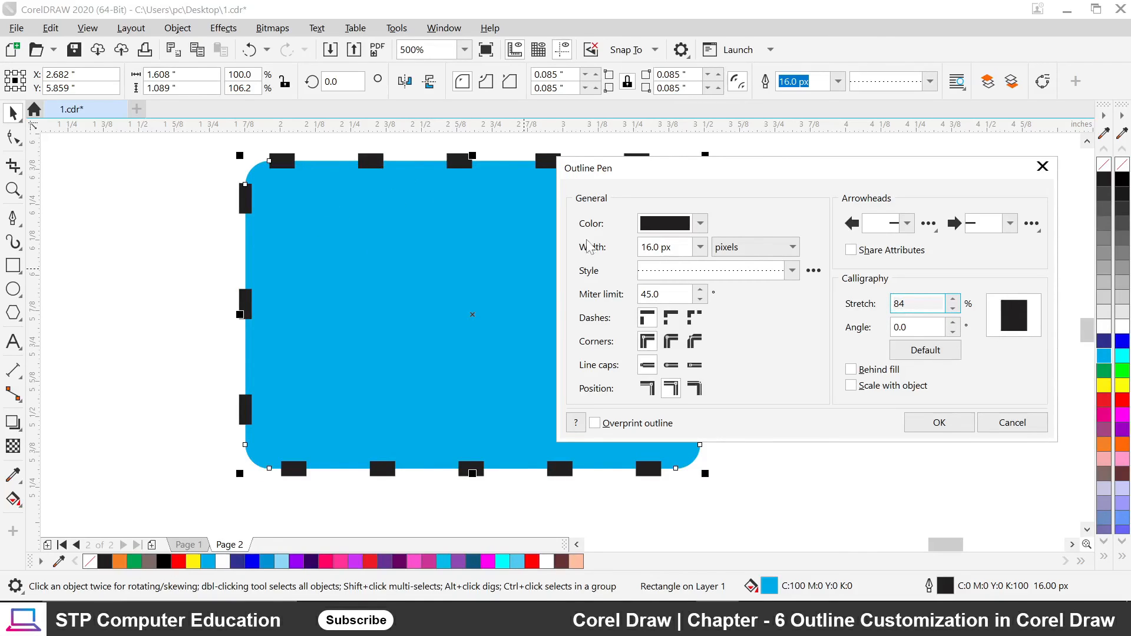
pyautogui.click(953, 309)
pyautogui.click(953, 309)
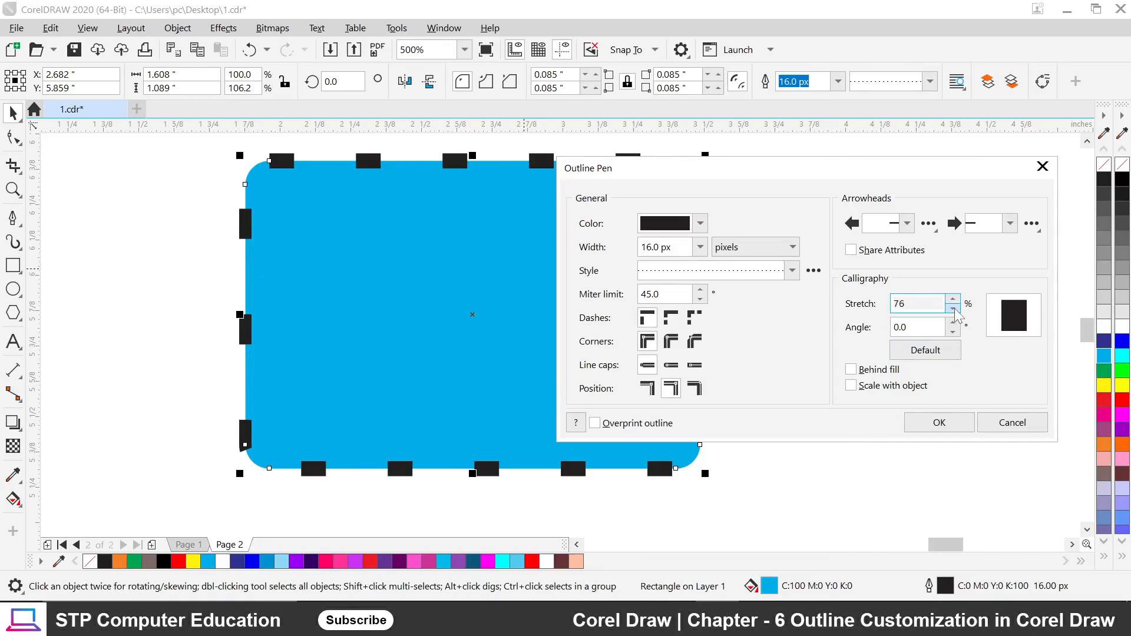
pyautogui.click(953, 309)
pyautogui.click(953, 309)
pyautogui.click(954, 309)
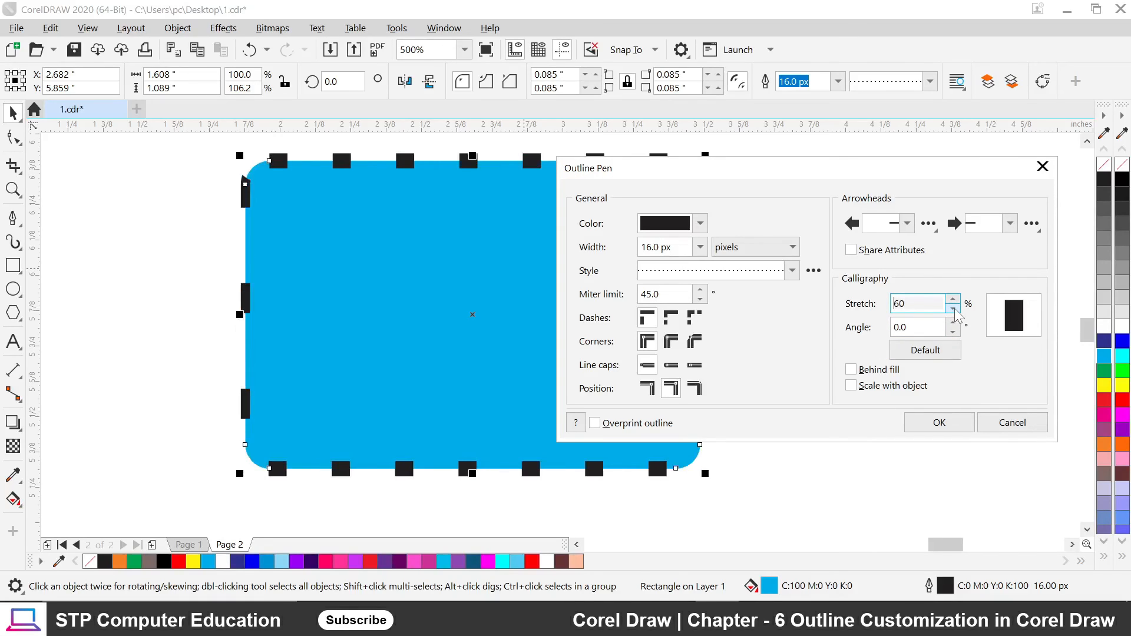
pyautogui.click(954, 308)
pyautogui.click(953, 309)
pyautogui.click(953, 309)
pyautogui.click(953, 309)
pyautogui.click(953, 308)
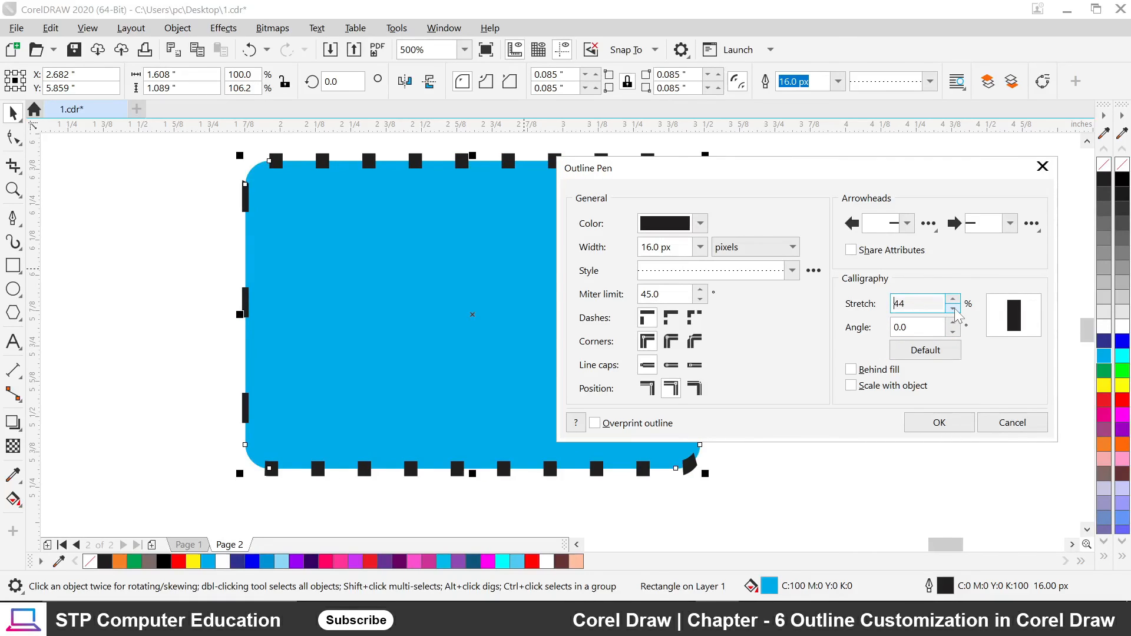
pyautogui.click(953, 309)
pyautogui.click(953, 309)
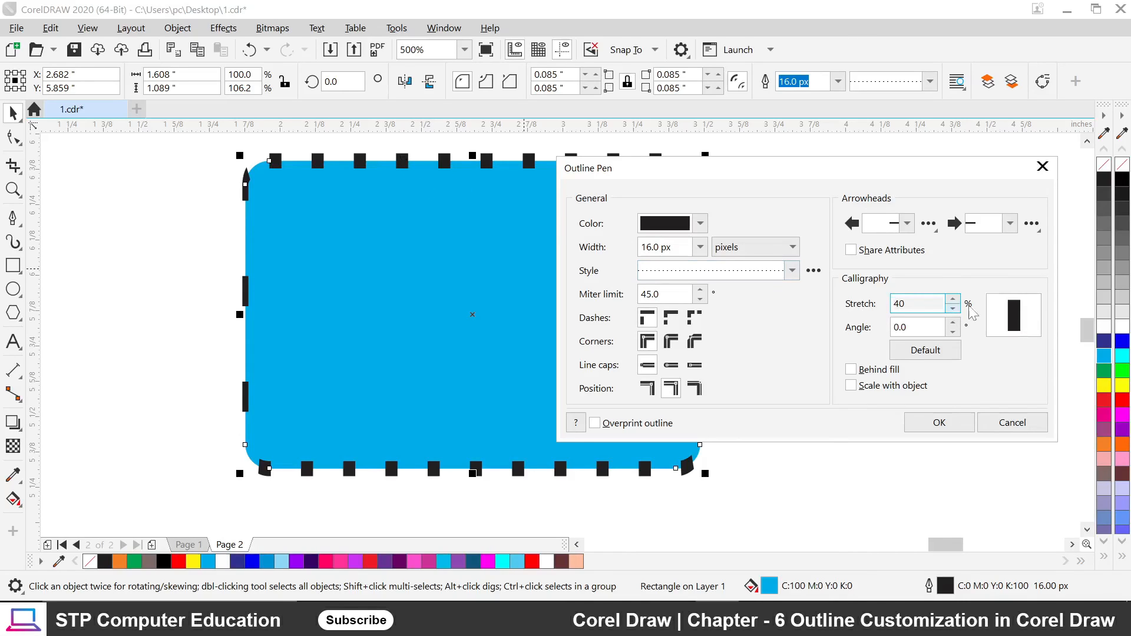
# Set the calligraphy angle to -26.0° and stretch to 68%, then choose the second Dashes corner option.
pyautogui.click(953, 332)
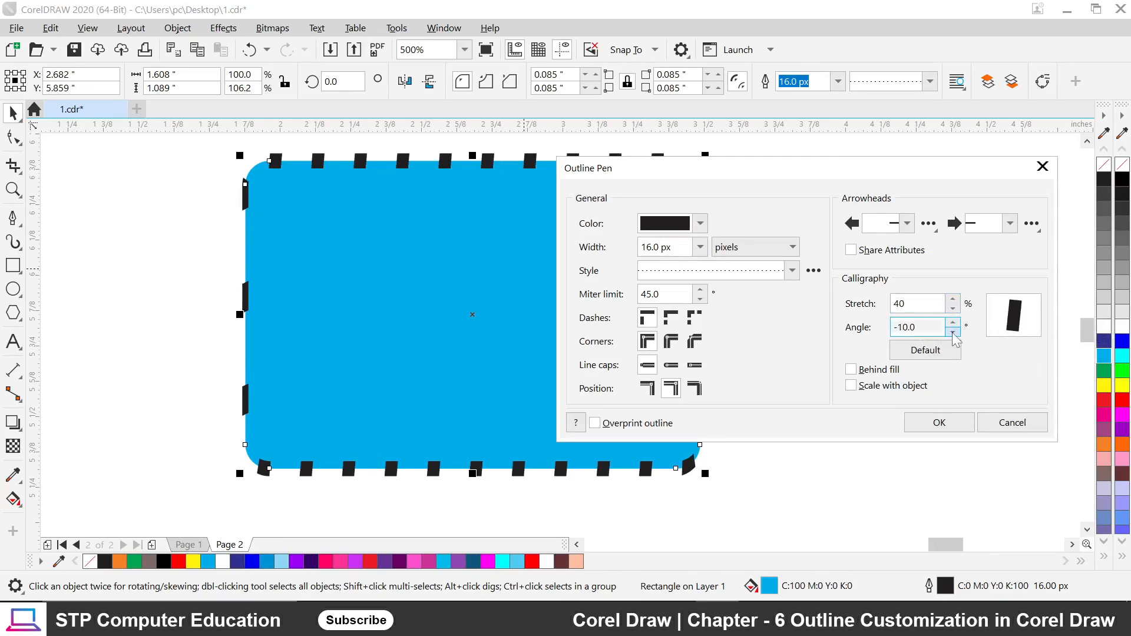
pyautogui.moveTo(952, 332); pyautogui.dragTo(953, 332)
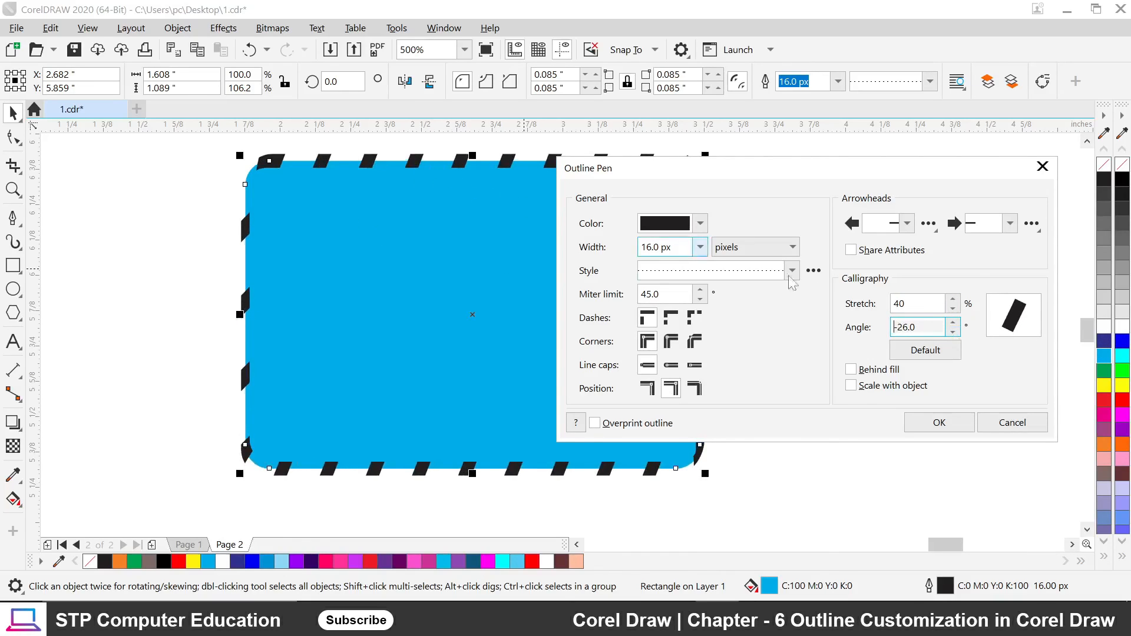
pyautogui.click(952, 299)
pyautogui.click(952, 300)
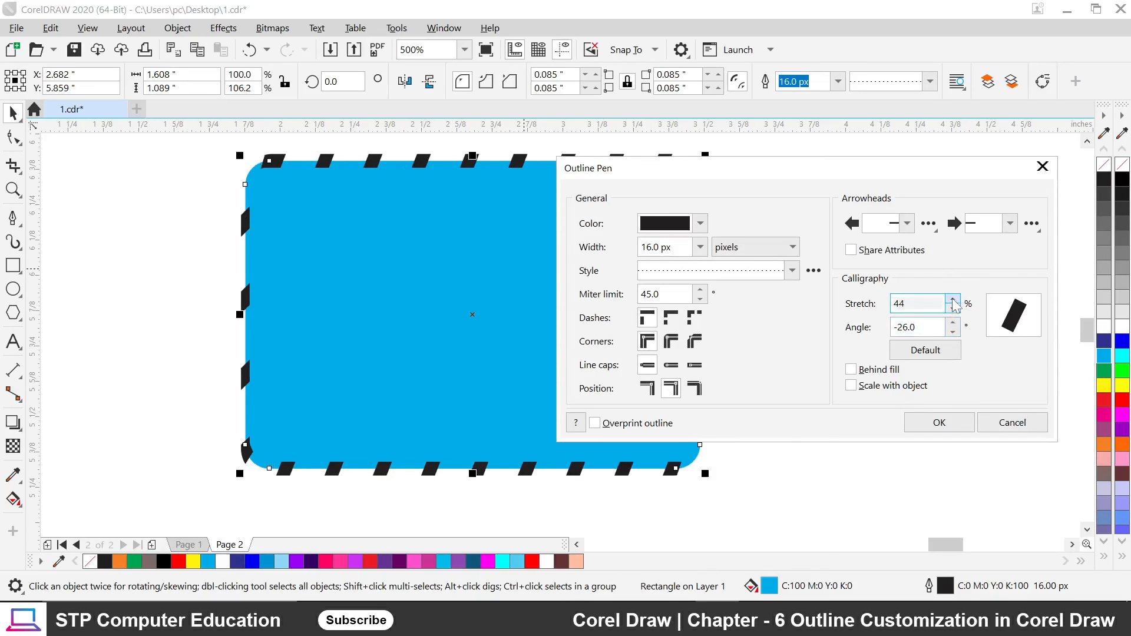
pyautogui.moveTo(952, 299); pyautogui.dragTo(953, 299)
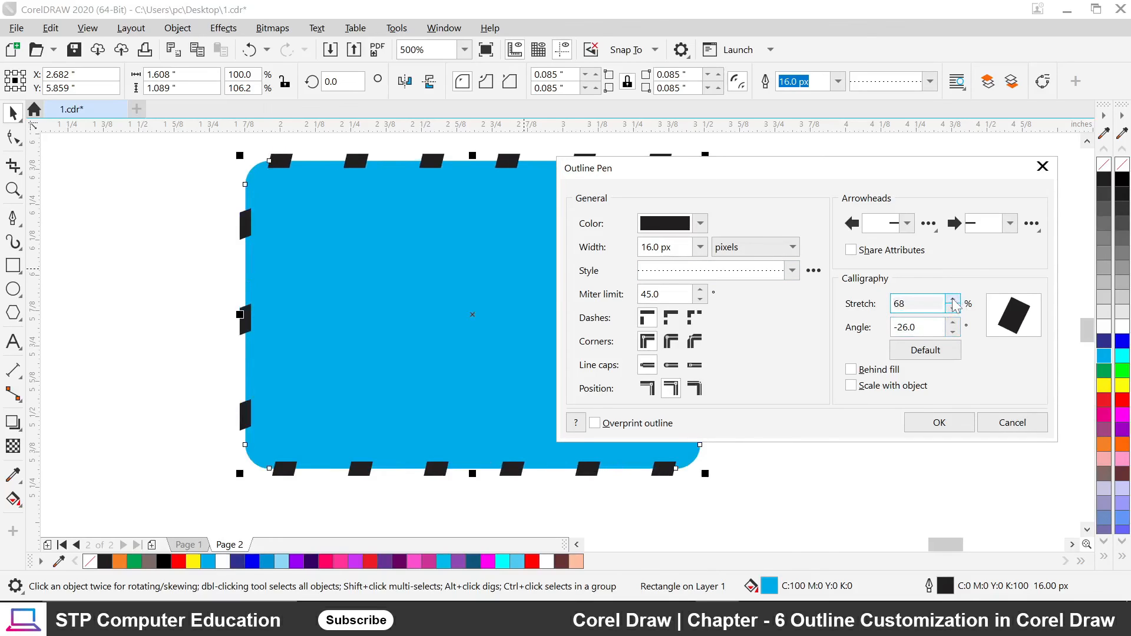
pyautogui.click(694, 318)
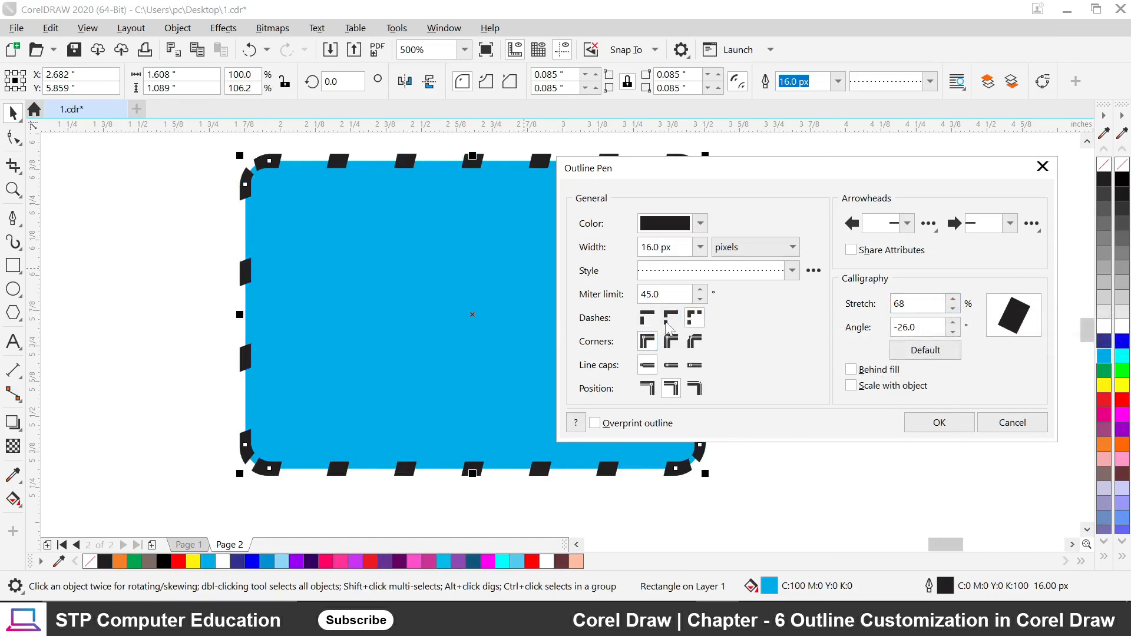
pyautogui.click(672, 319)
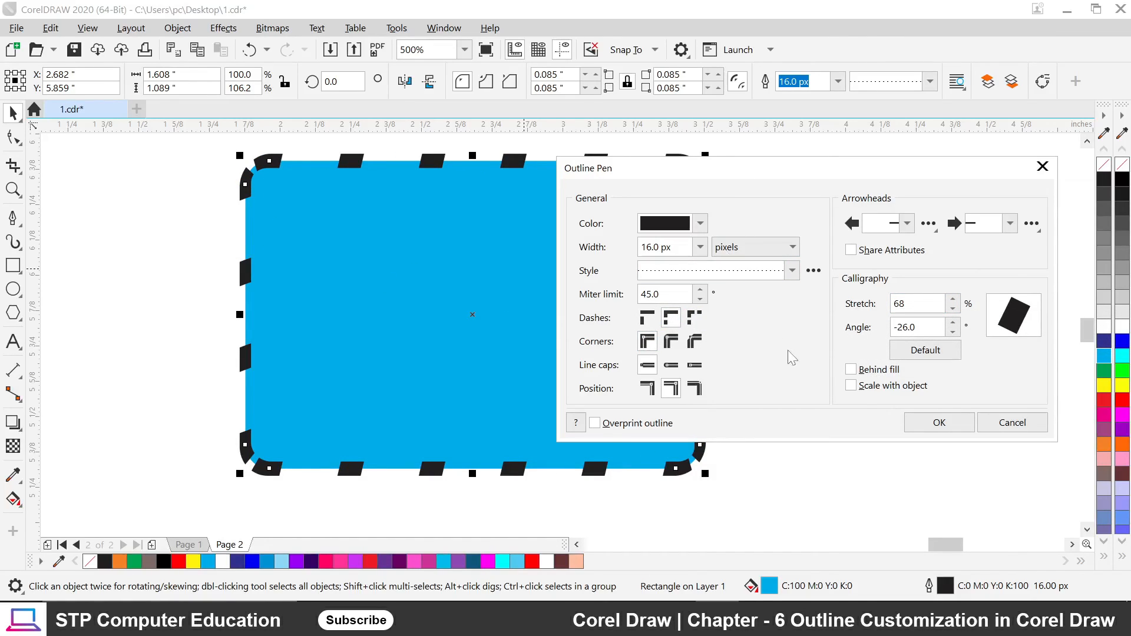
# Confirm the new outline settings, then dismiss the Change Document Defaults prompt that appears with nothing selected.
pyautogui.click(914, 426)
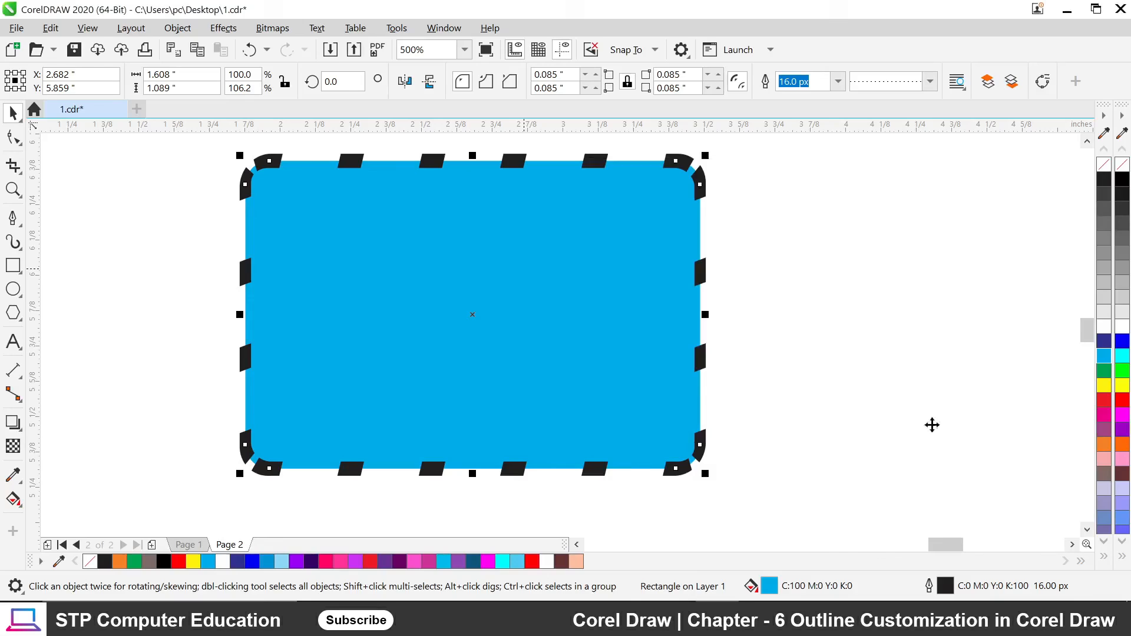
pyautogui.click(713, 396)
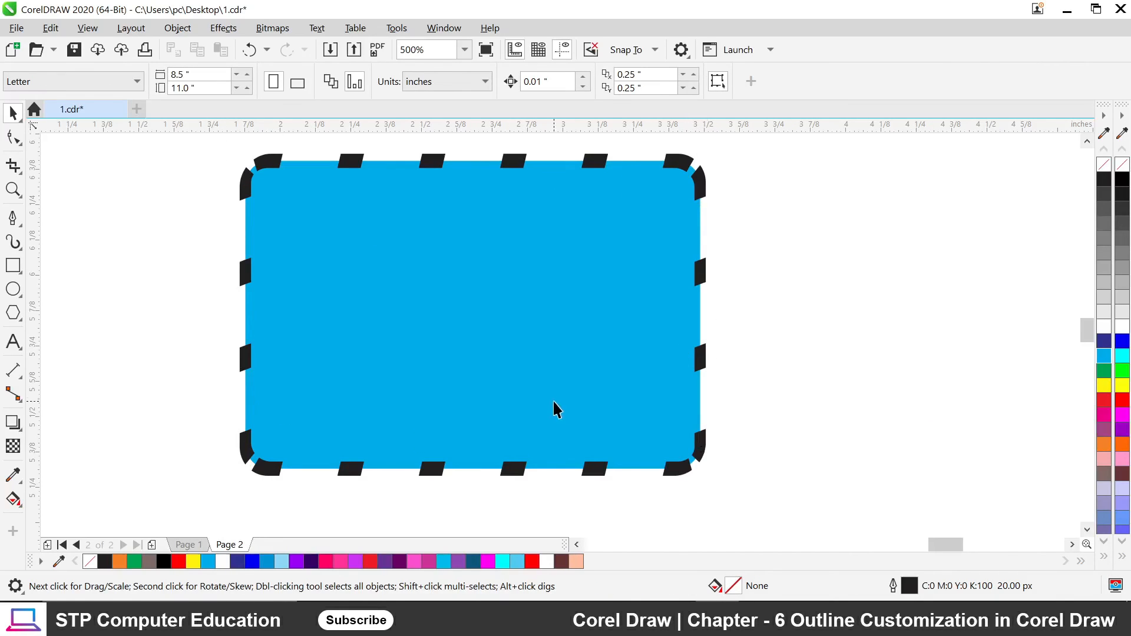
pyautogui.press('F12')
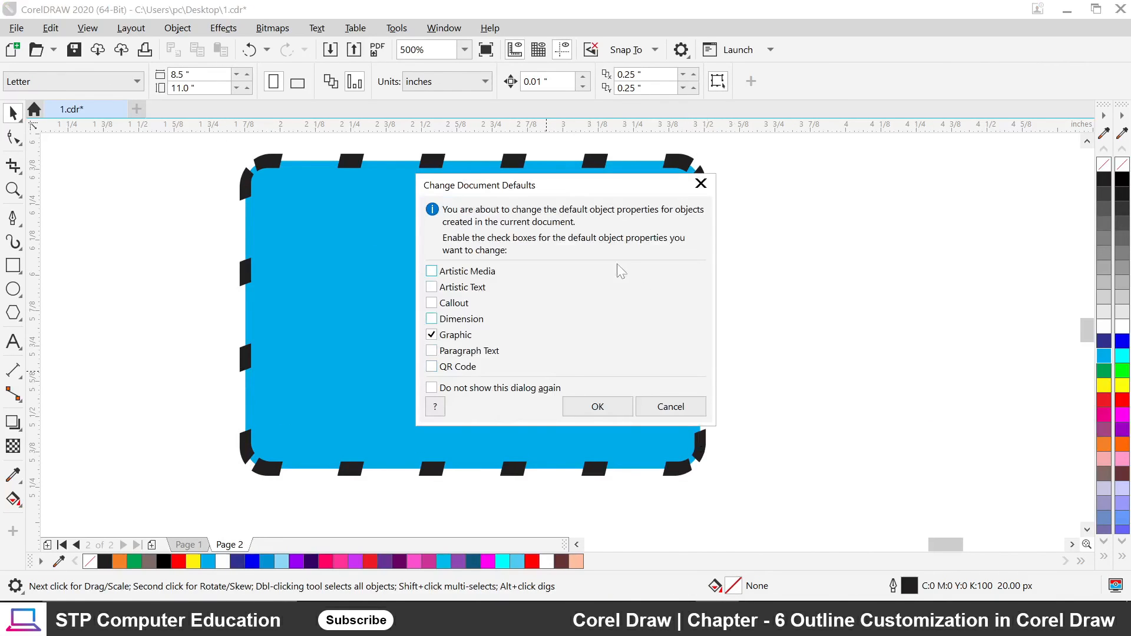
pyautogui.click(670, 407)
# Reselect the blue rectangle, reopen Outline Pen with F12, and close it without changes.
pyautogui.click(606, 396)
pyautogui.press('F12')
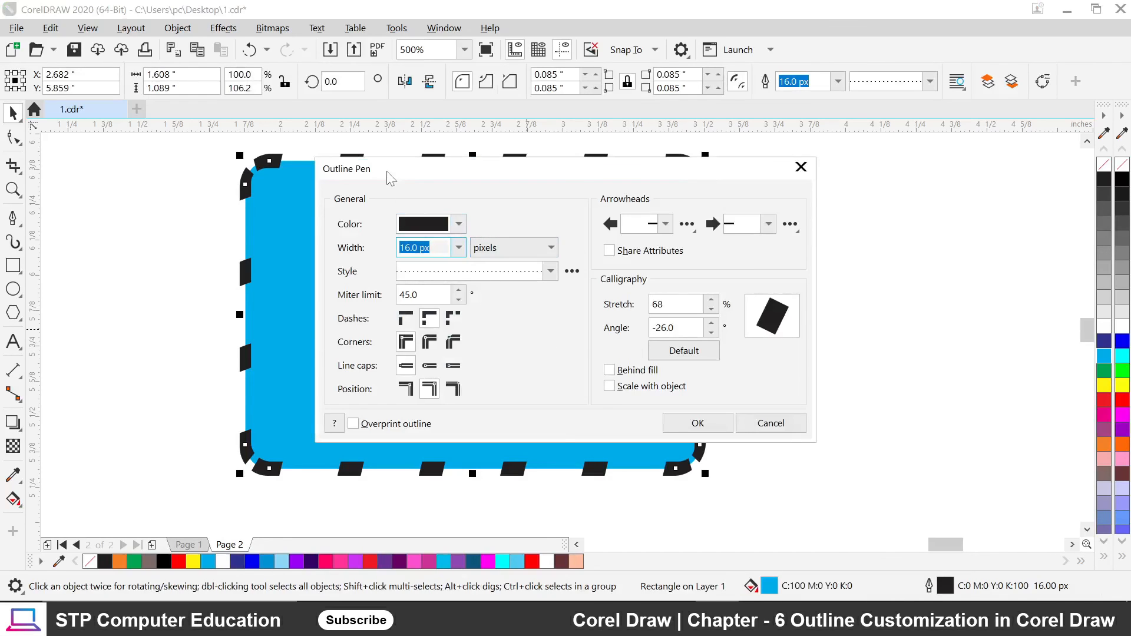
pyautogui.moveTo(388, 178); pyautogui.dragTo(559, 142)
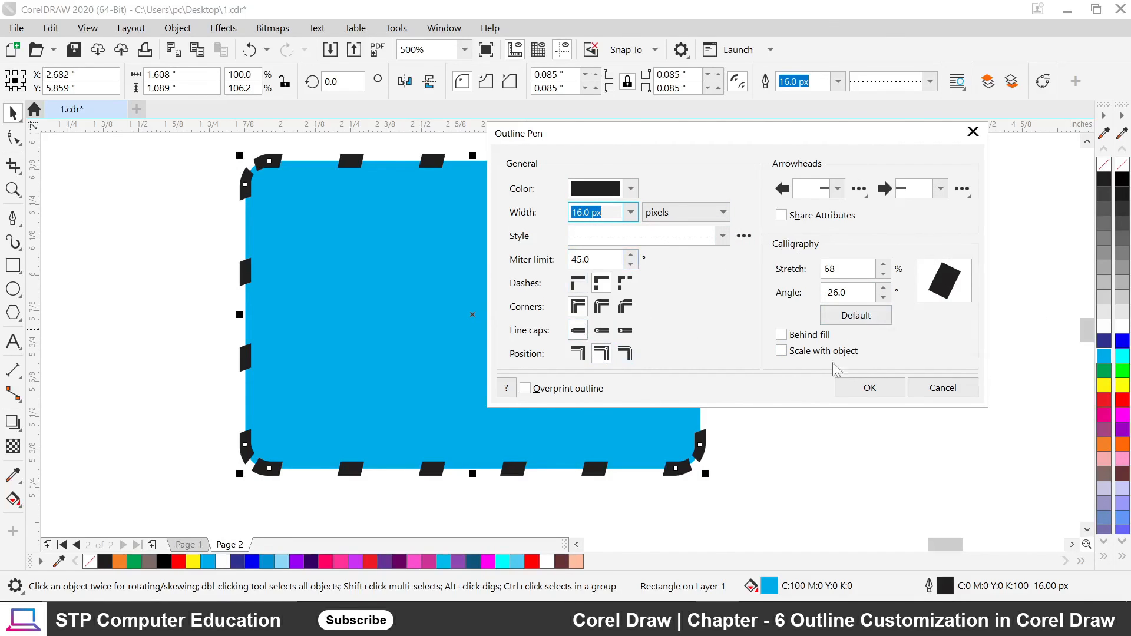
pyautogui.click(937, 389)
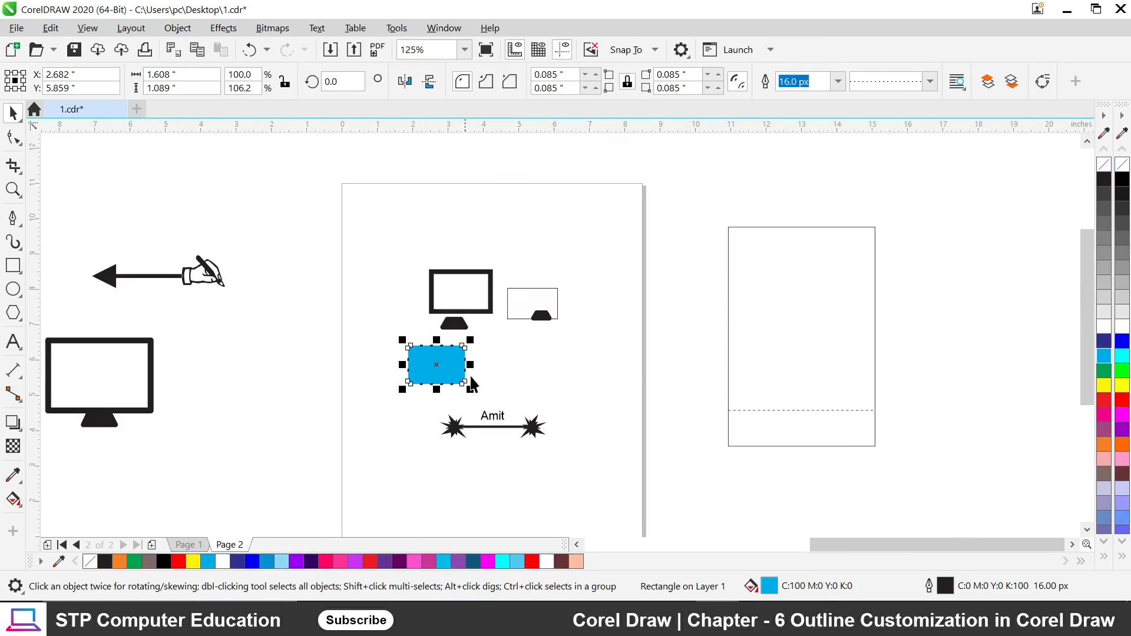
# Zoom in and out over the monitor drawings on Page 2 with the mouse wheel.
pyautogui.scroll(-5, 699, 373)
pyautogui.scroll(-1, 533, 261)
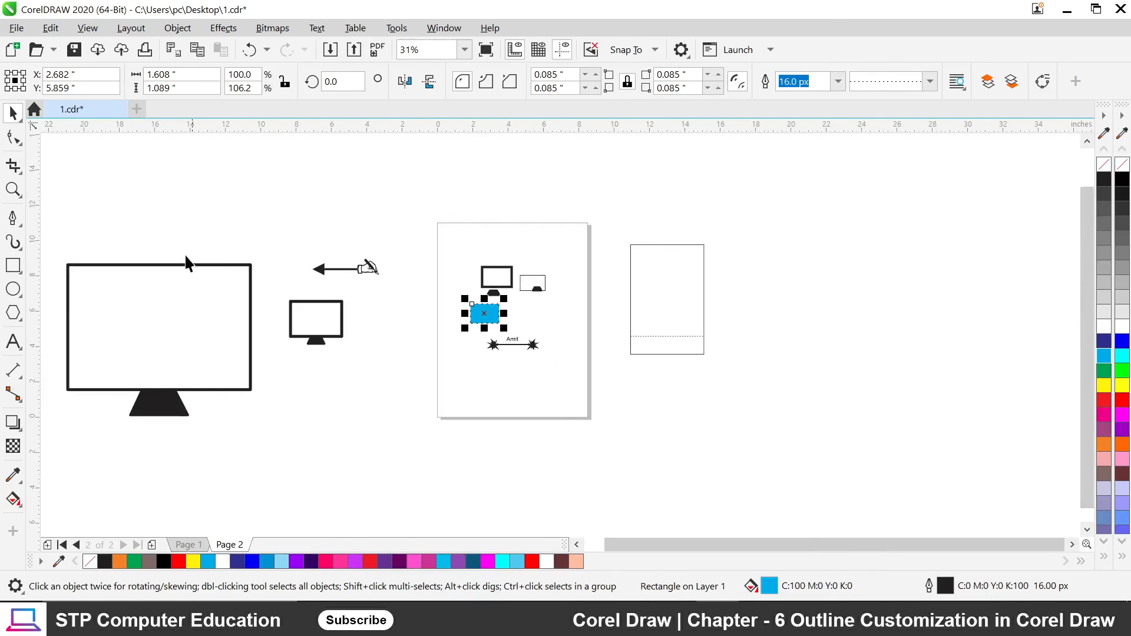
pyautogui.scroll(1, 188, 264)
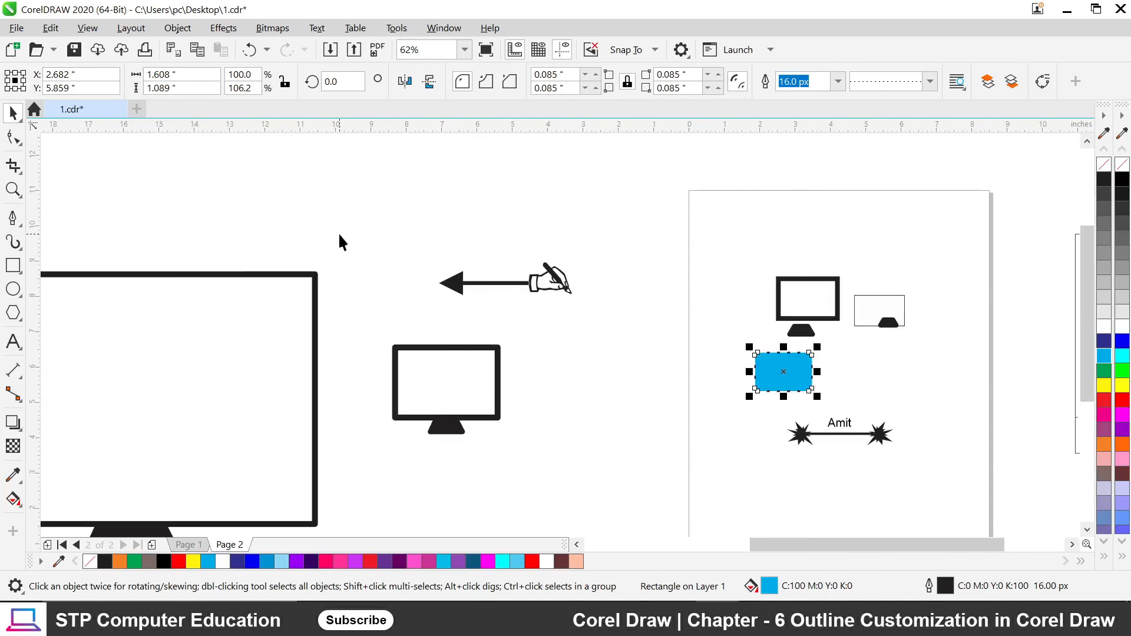
pyautogui.scroll(-1, 339, 235)
pyautogui.scroll(-1, 348, 238)
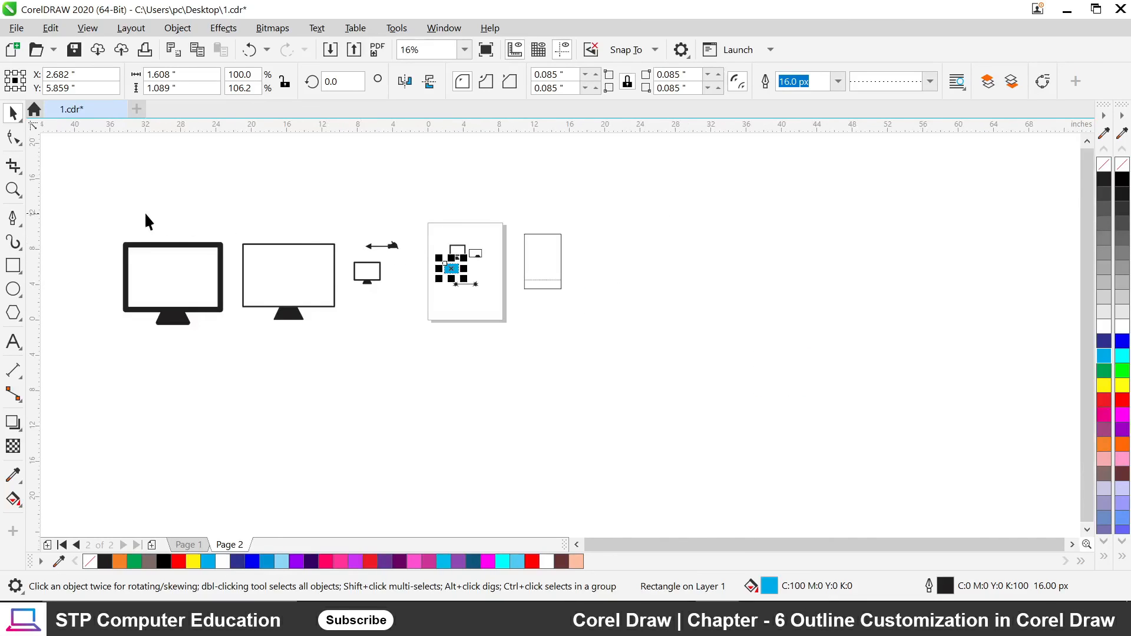
pyautogui.scroll(1, 147, 222)
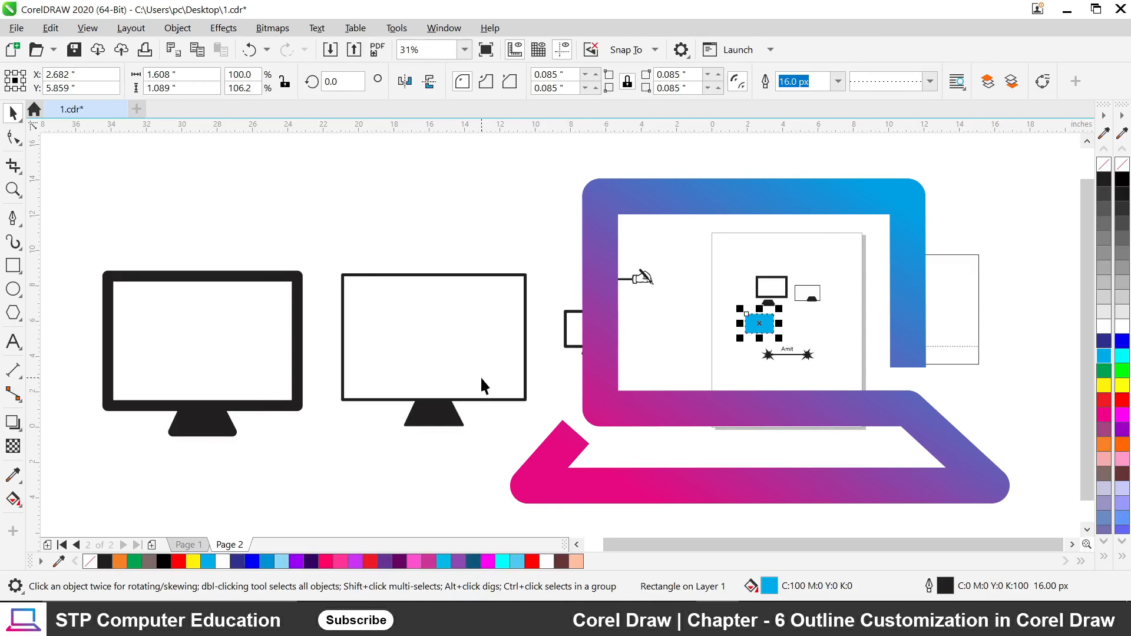
pyautogui.scroll(-1, 482, 379)
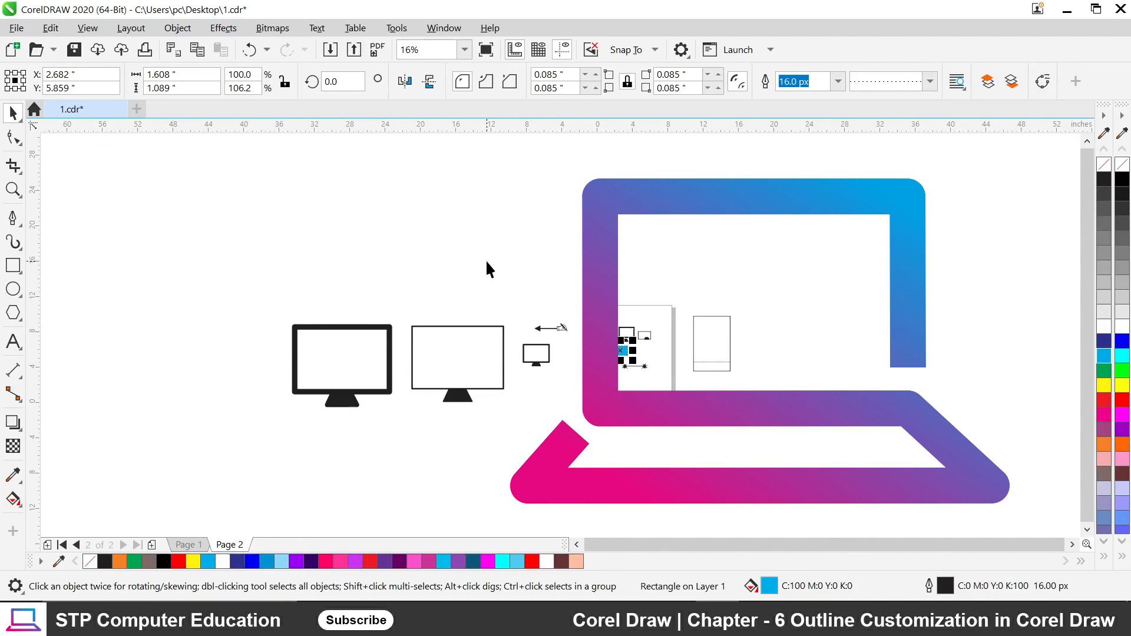
pyautogui.scroll(1, 487, 262)
pyautogui.scroll(-2, 487, 265)
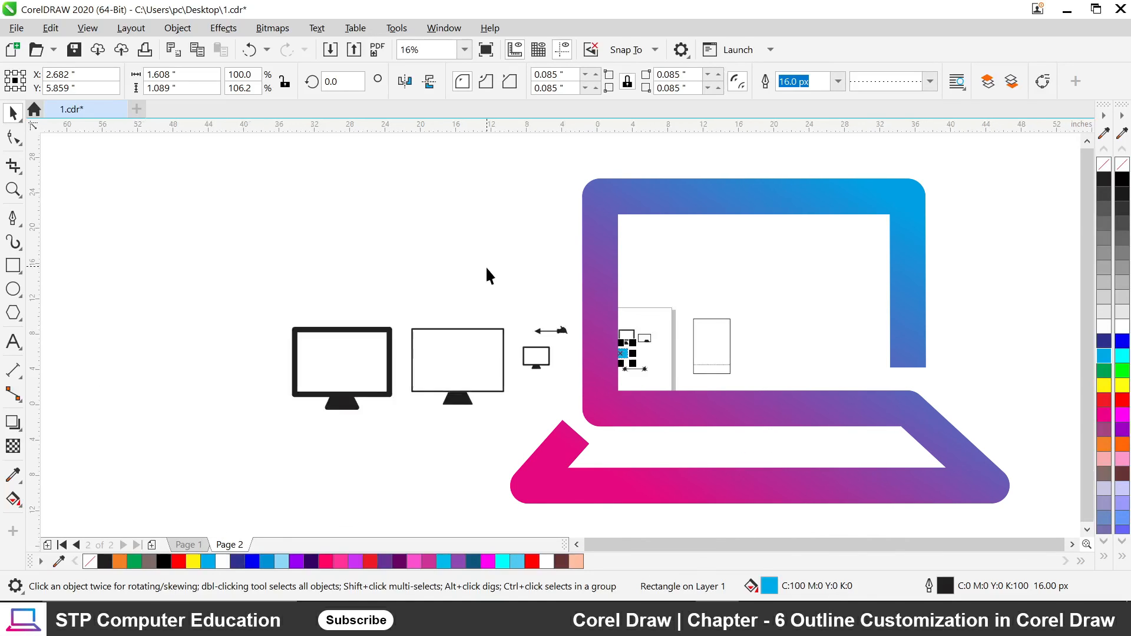
pyautogui.scroll(1, 487, 271)
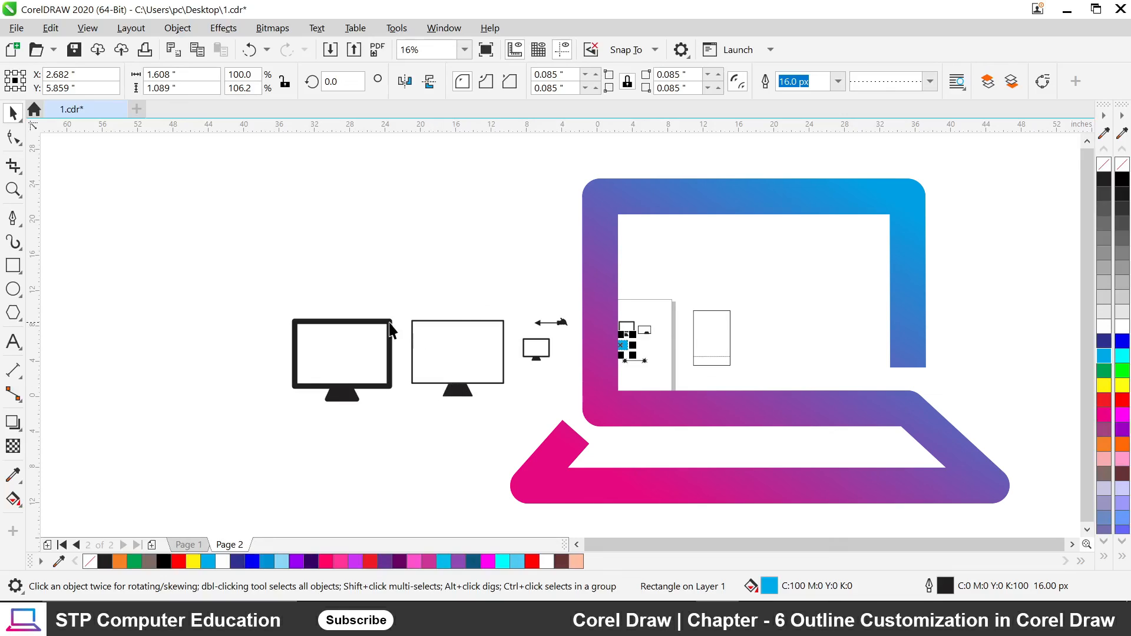
pyautogui.scroll(3, 327, 352)
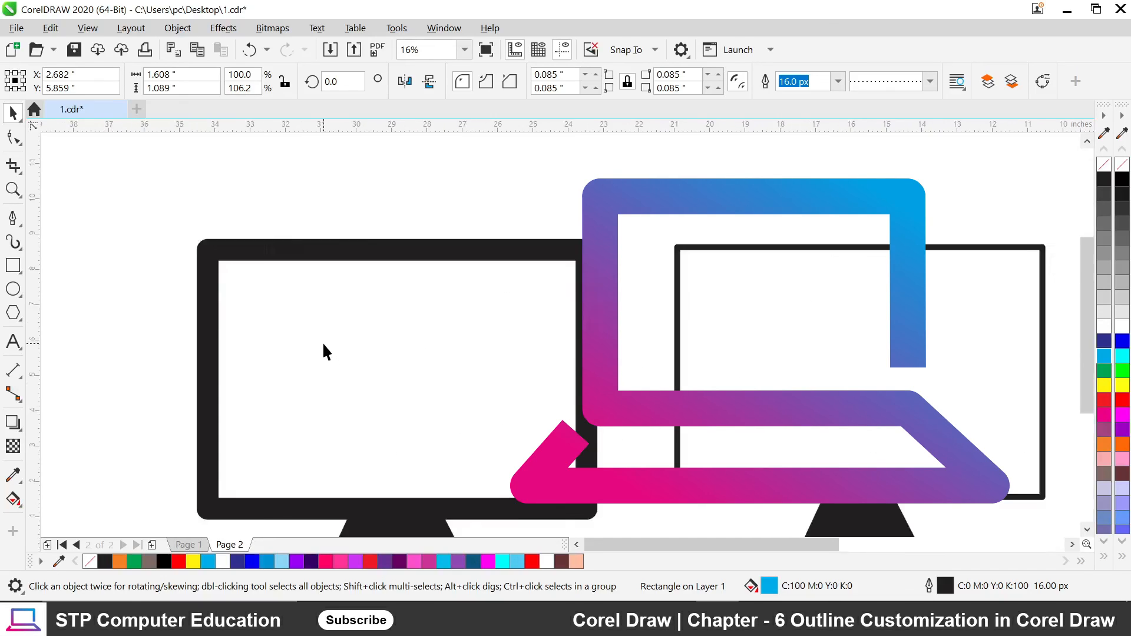
pyautogui.scroll(-1, 389, 221)
# Select the large black and small monitor drawings to inspect them, then open a new Chrome window.
pyautogui.click(432, 180)
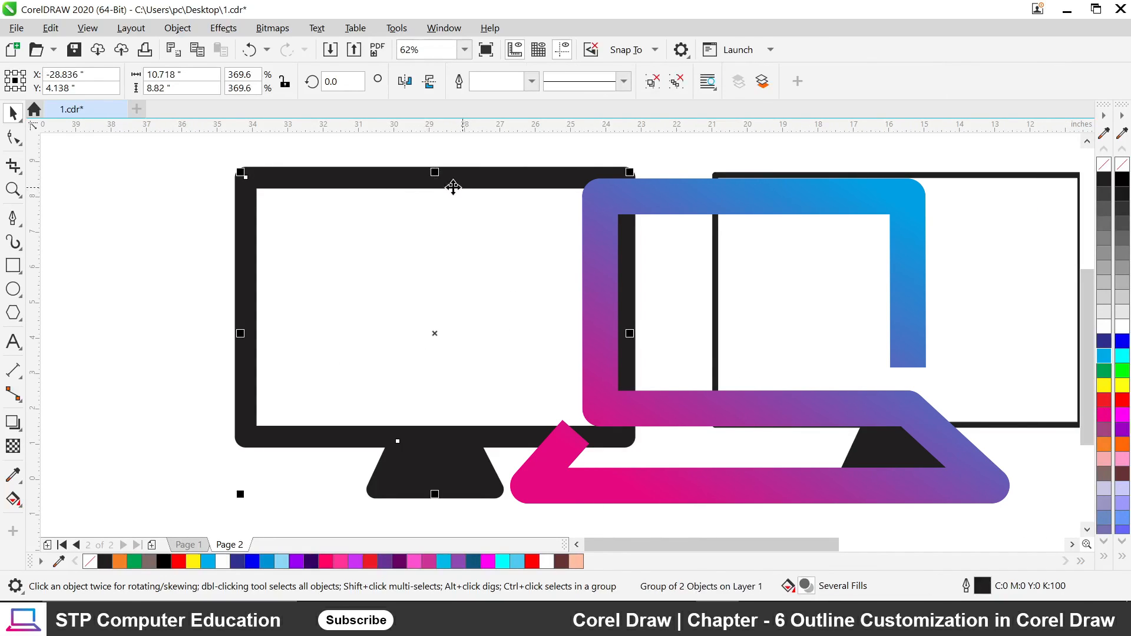
pyautogui.scroll(-2, 480, 268)
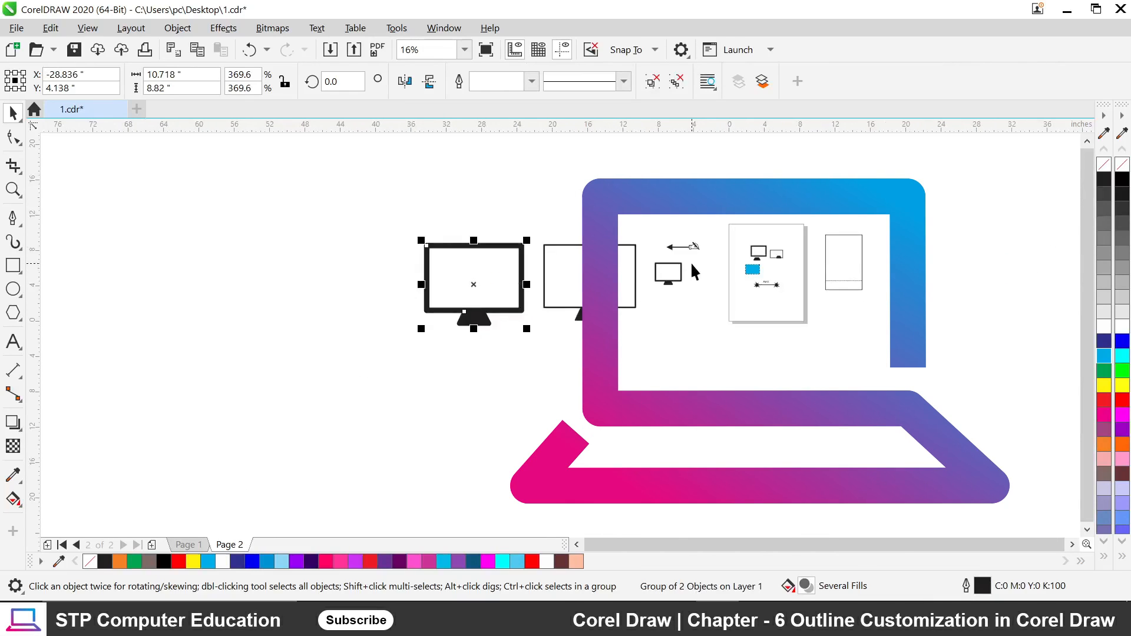
pyautogui.scroll(3, 691, 272)
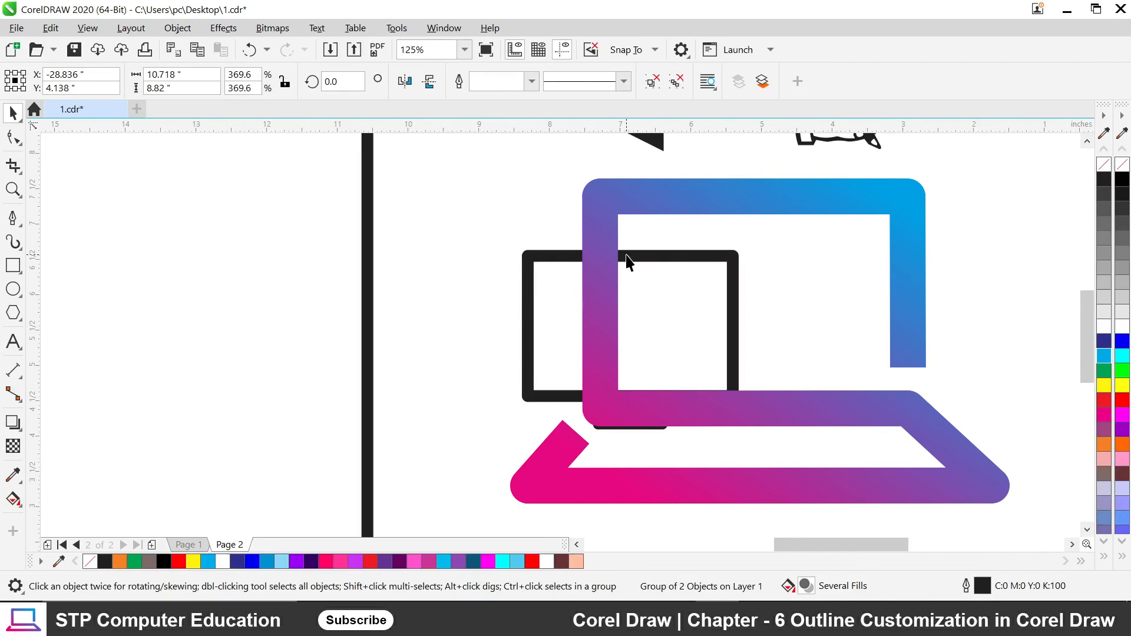
pyautogui.click(622, 259)
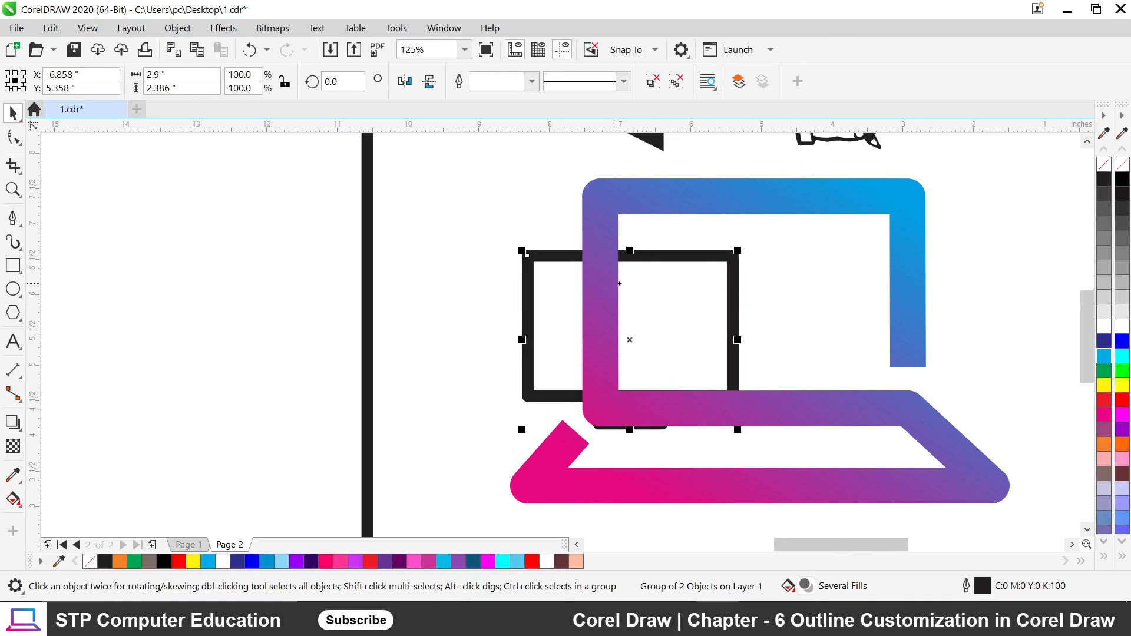
pyautogui.scroll(-1, 448, 348)
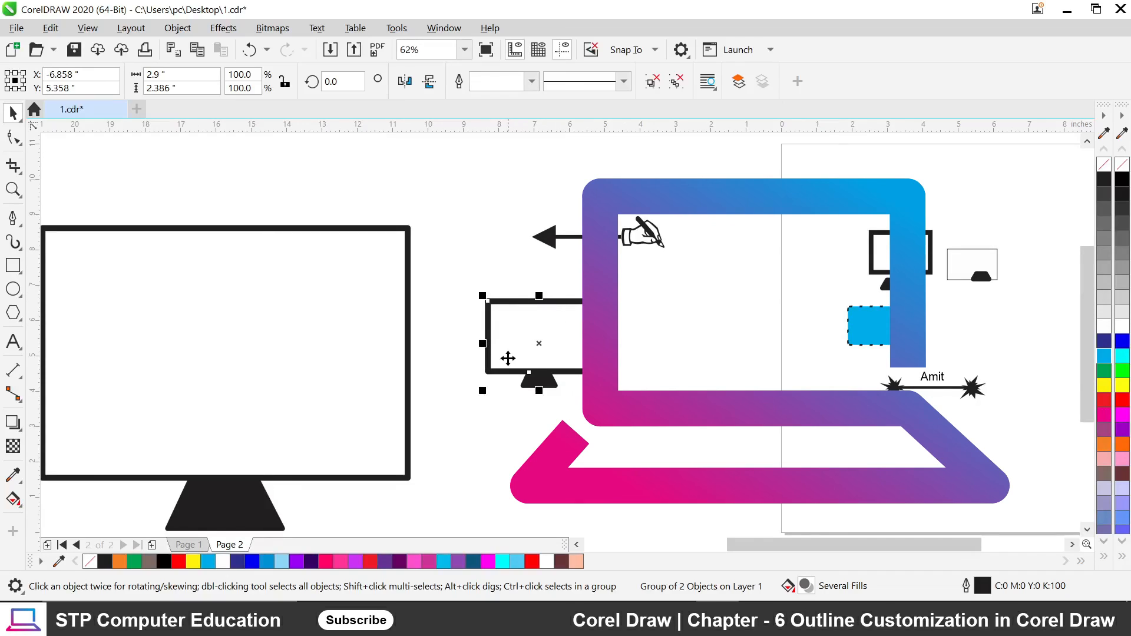
pyautogui.scroll(-2, 396, 379)
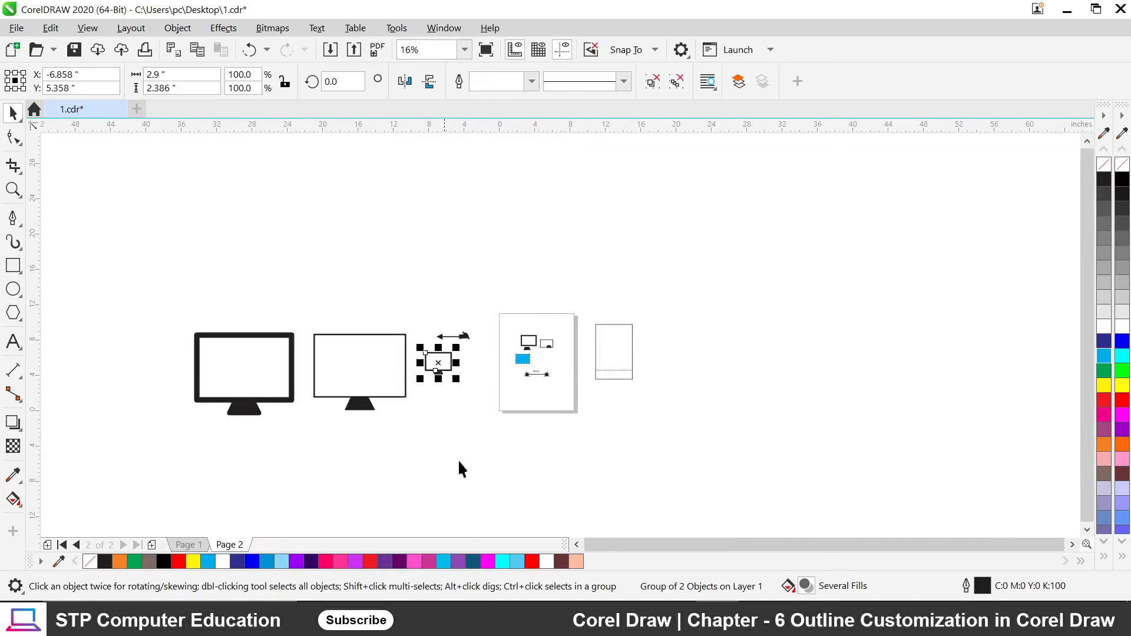
pyautogui.click(585, 619)
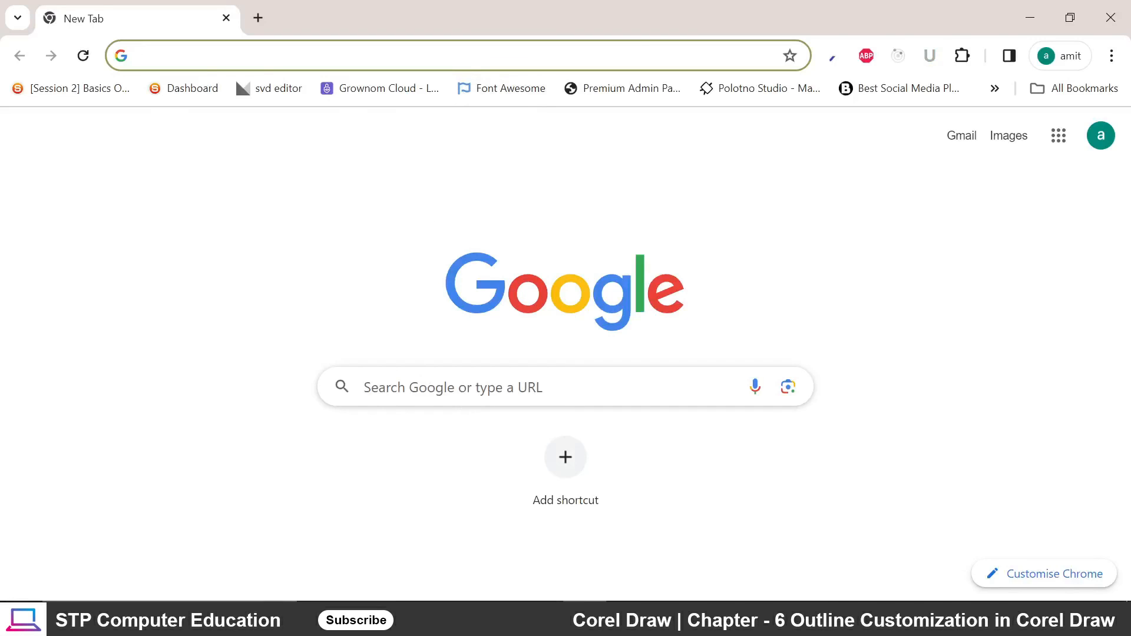
# Search Google for 'stp computer education logo' using the suggested STP Computer Education query.
pyautogui.click(463, 387)
pyautogui.write('stp')
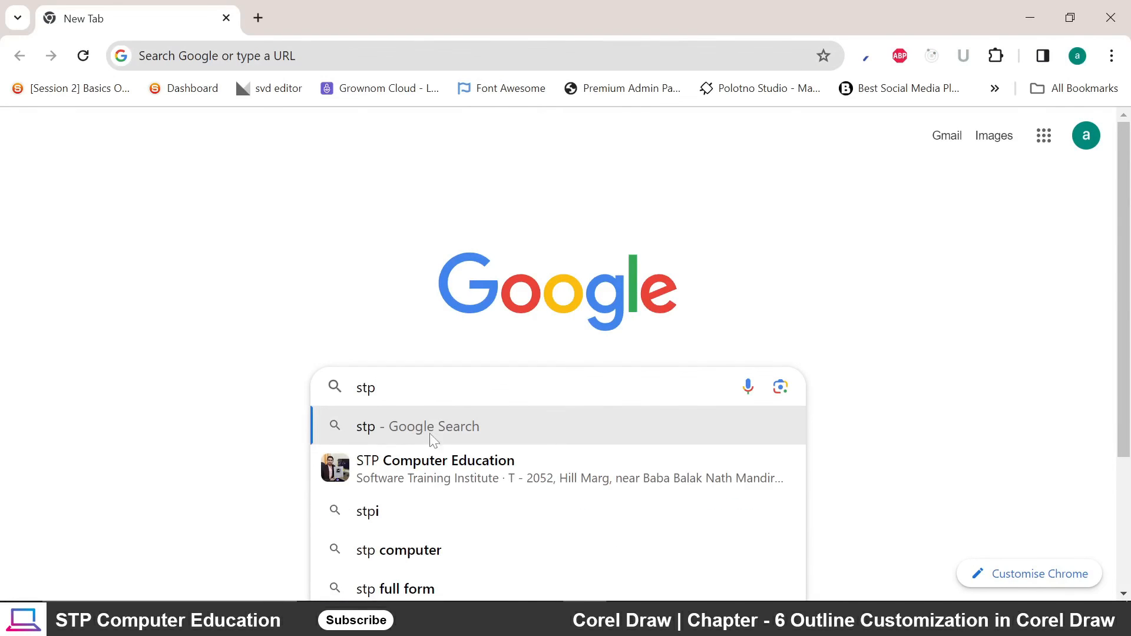
pyautogui.click(434, 474)
pyautogui.click(412, 131)
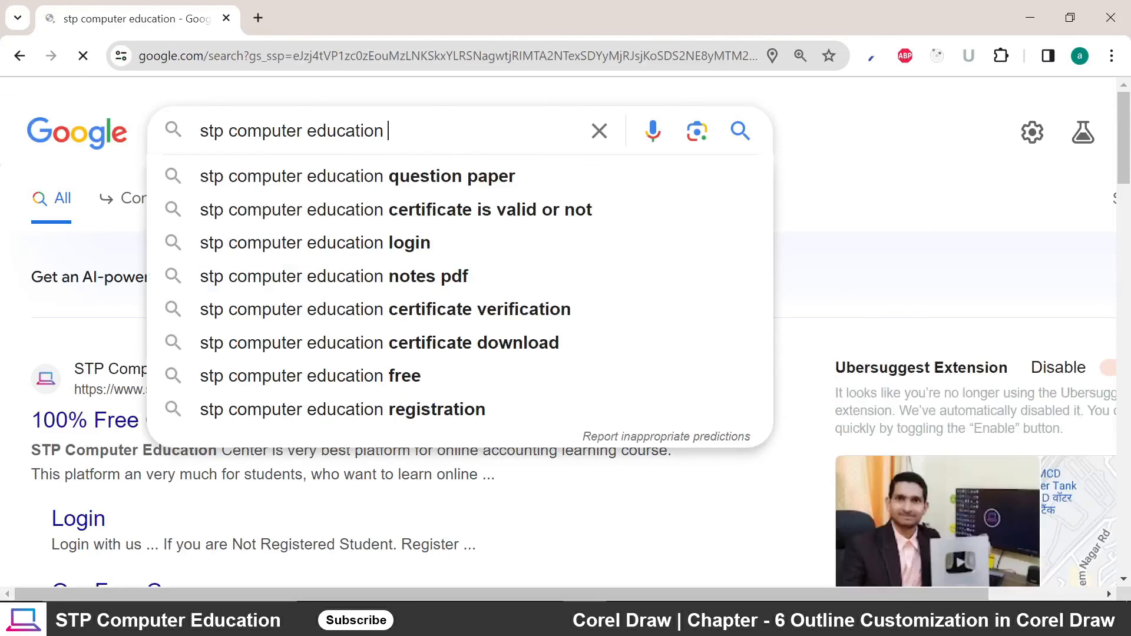
pyautogui.write('logo')
pyautogui.press('Return')
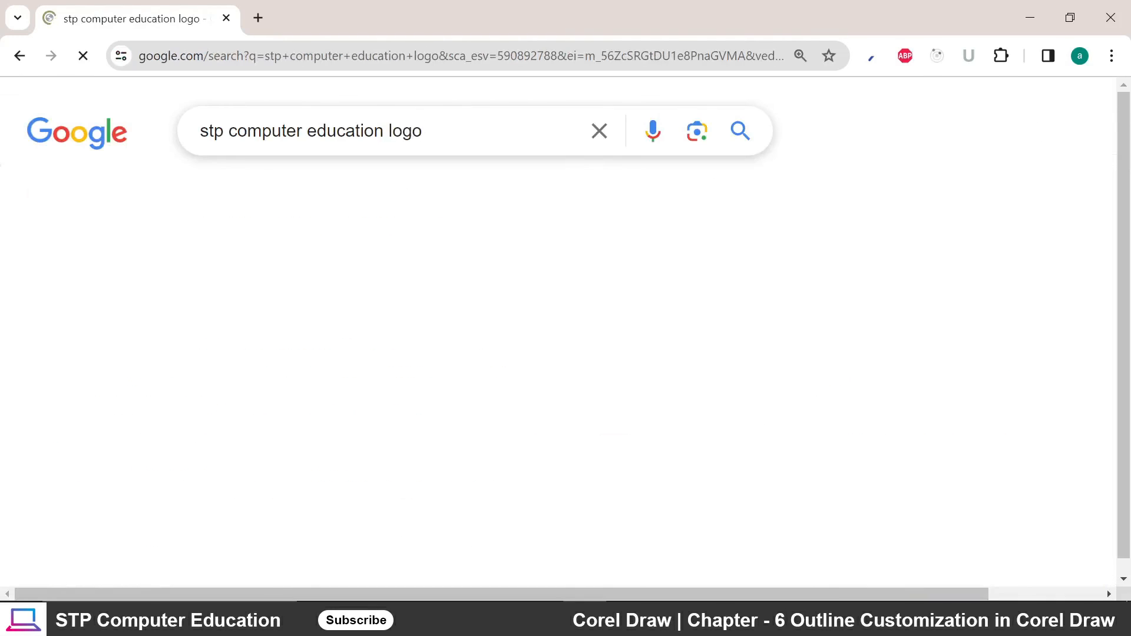
# Preview the Facebook and Vakilsearch logo images, ending on the Facebook logo, as Chrome Help opens.
pyautogui.scroll(-4, 181, 315)
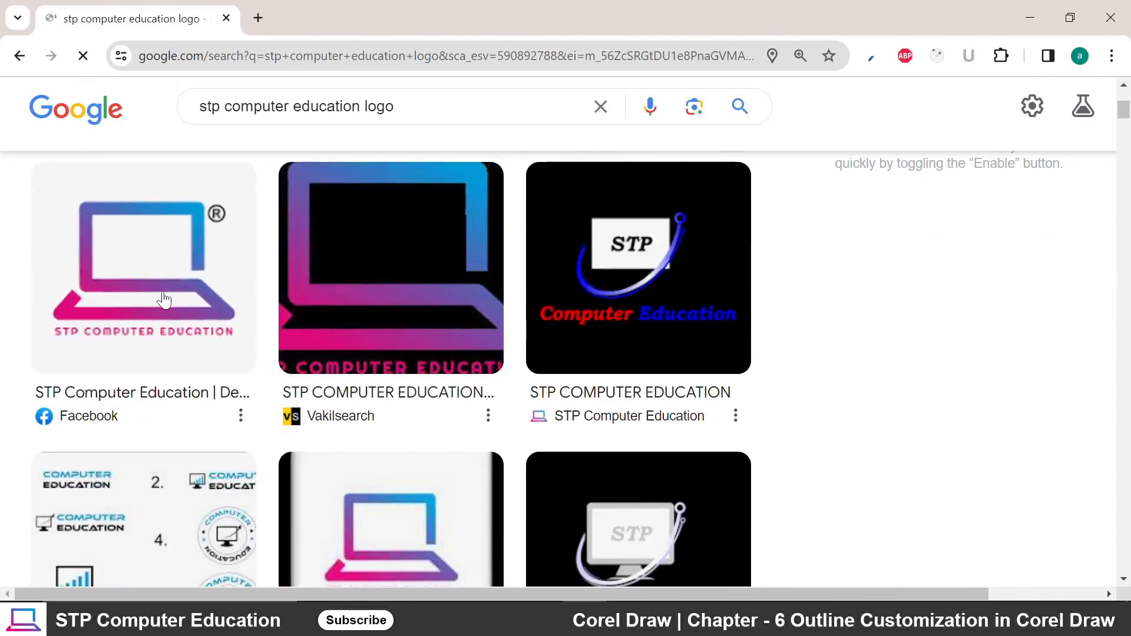
pyautogui.click(160, 298)
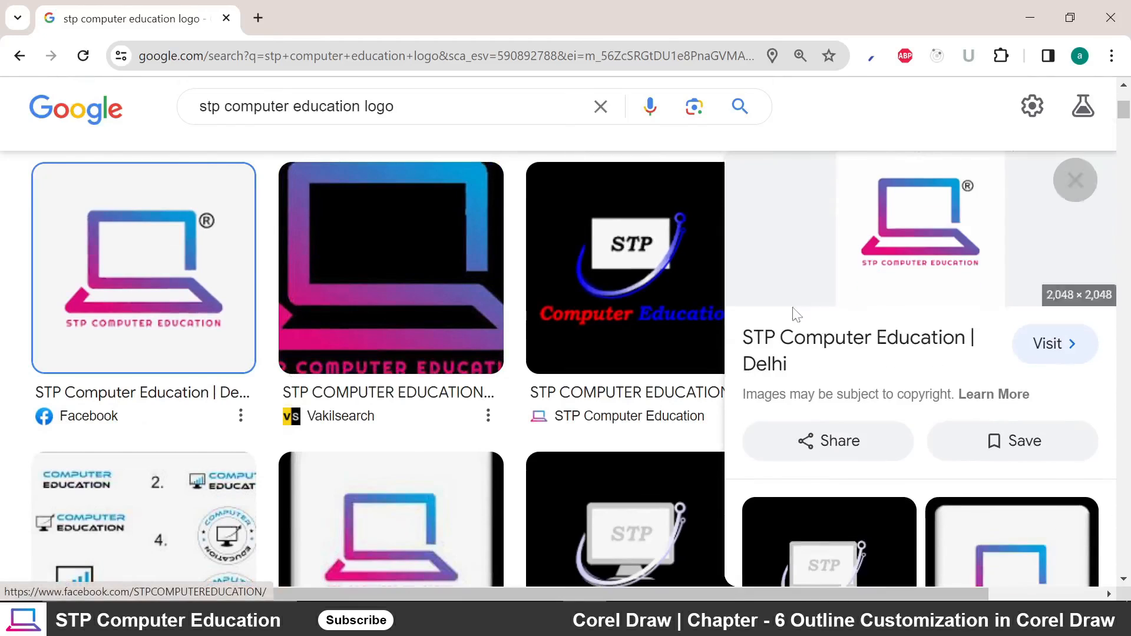
pyautogui.click(428, 303)
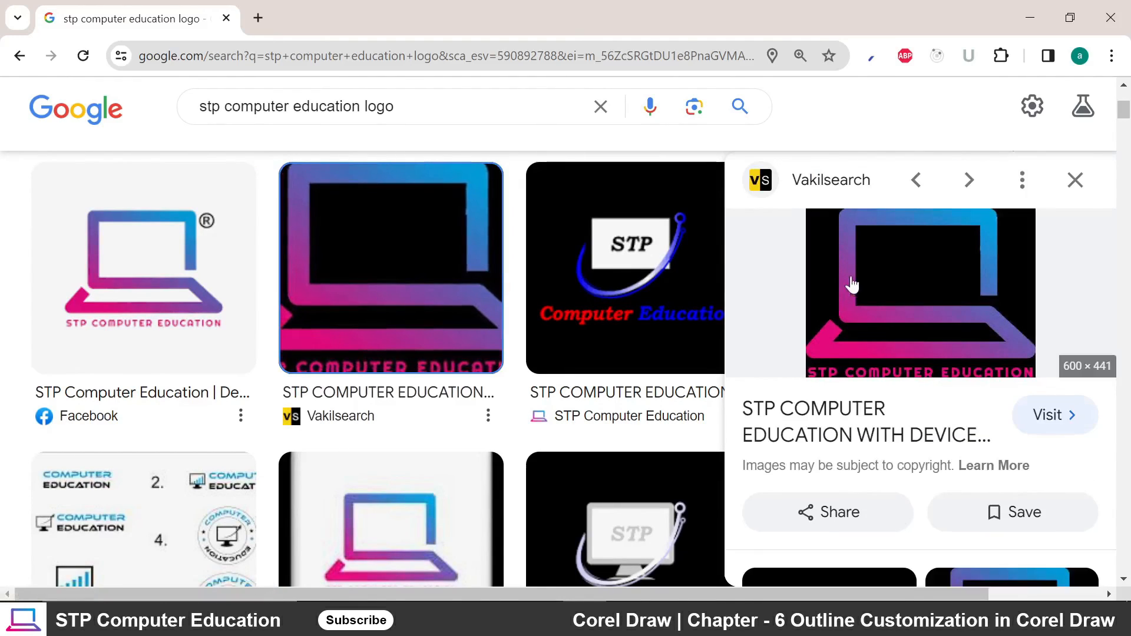
pyautogui.click(176, 277)
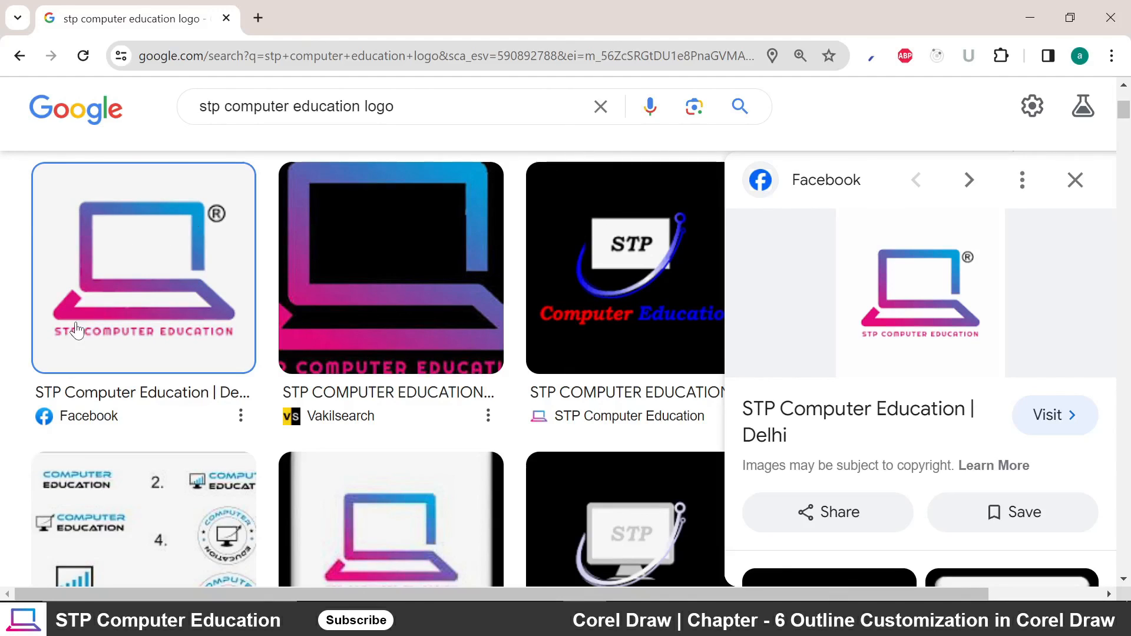
pyautogui.press('F1')
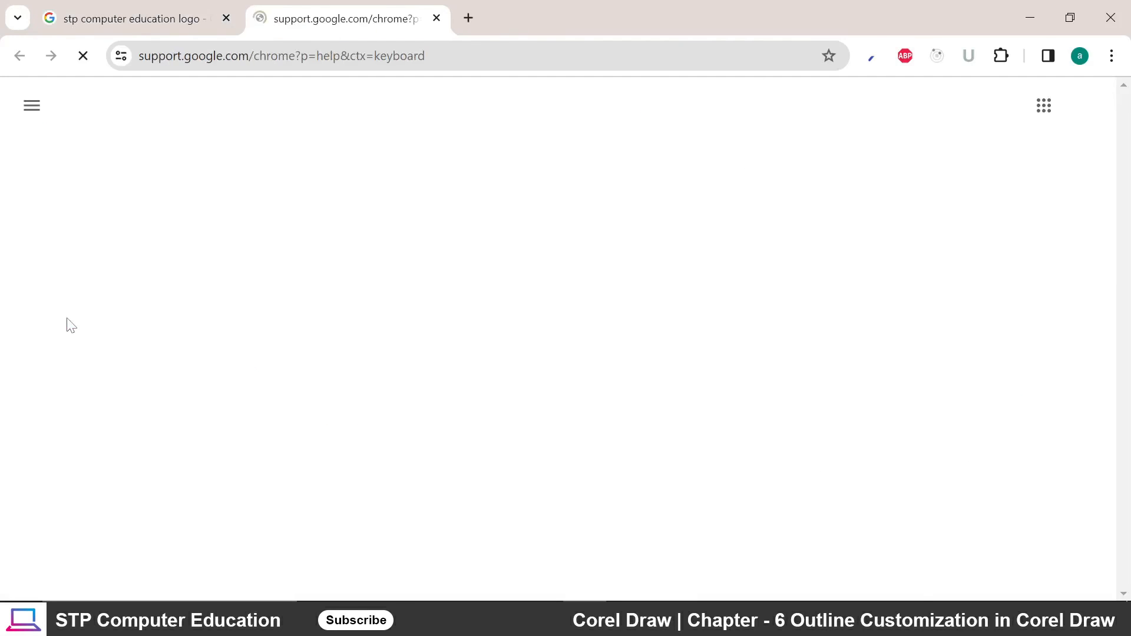
# Close the Chrome Help tab, leaving the Facebook STP Computer Education logo preview showing.
pyautogui.click(437, 19)
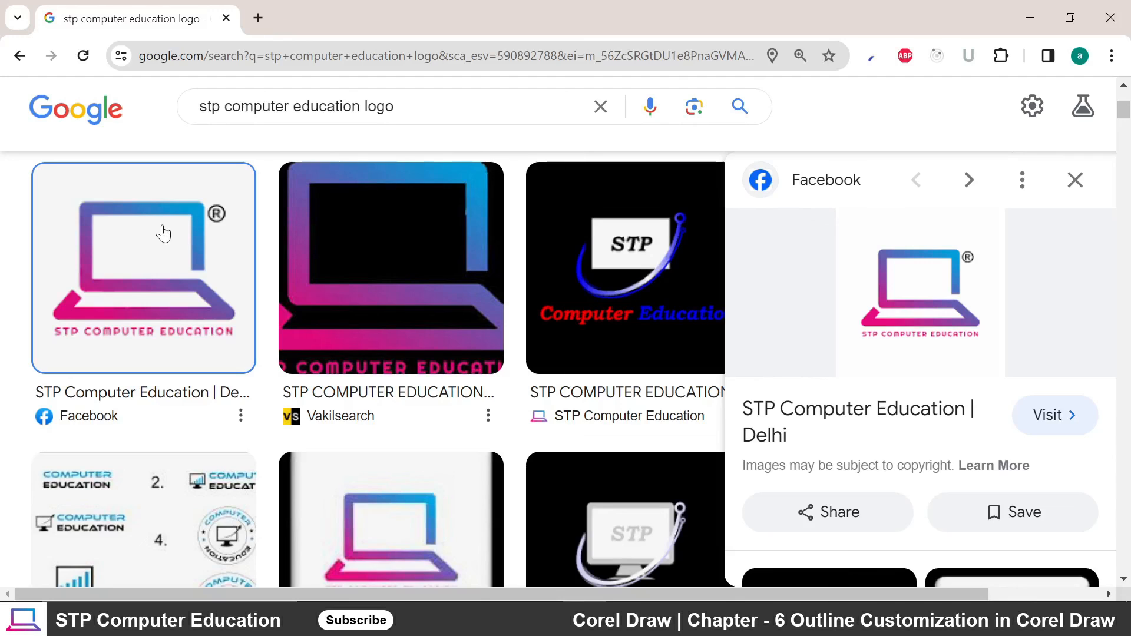
# Preview the numbered computer education logo sheet among the results, then close the image preview.
pyautogui.scroll(-10, 224, 318)
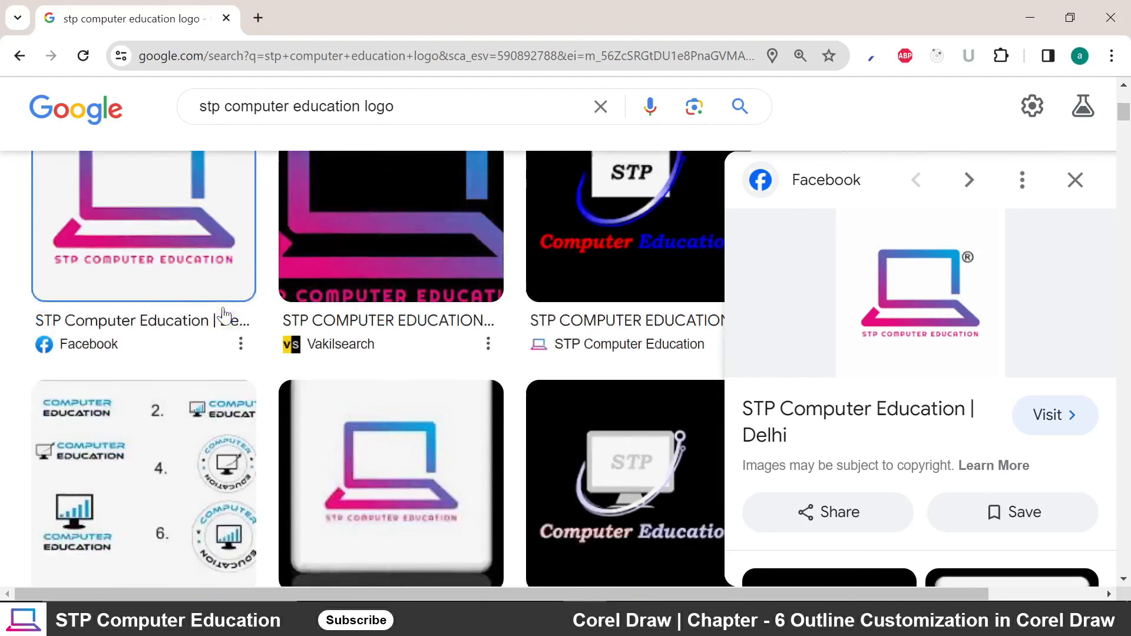
pyautogui.scroll(8, 224, 318)
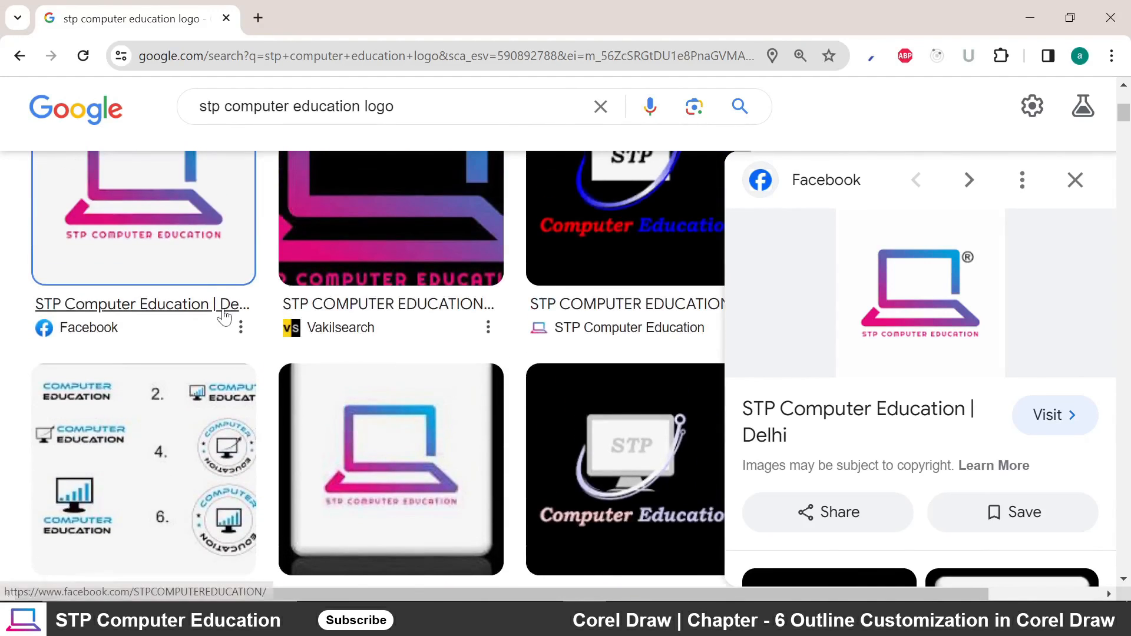
pyautogui.scroll(-1, 228, 310)
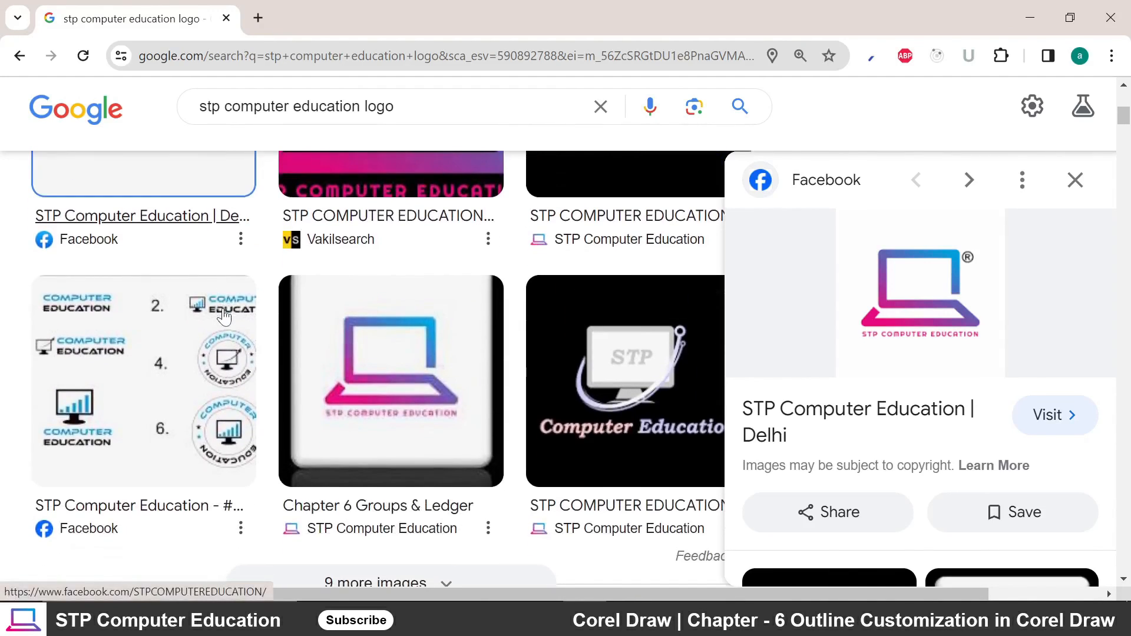
pyautogui.click(156, 384)
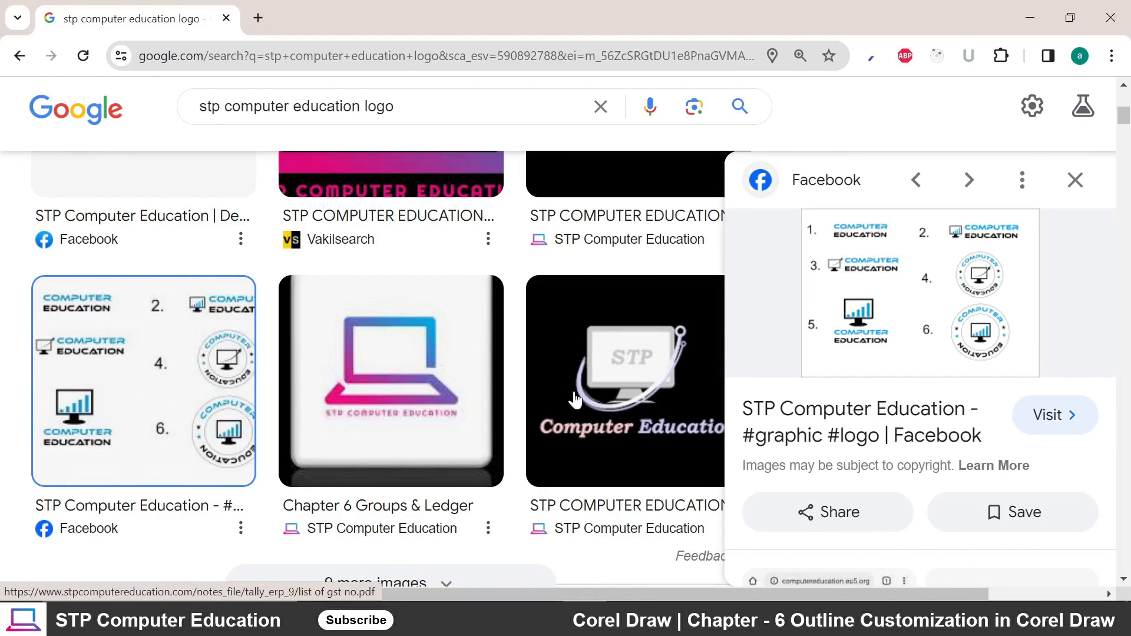
pyautogui.scroll(-10, 479, 361)
pyautogui.scroll(10, 373, 375)
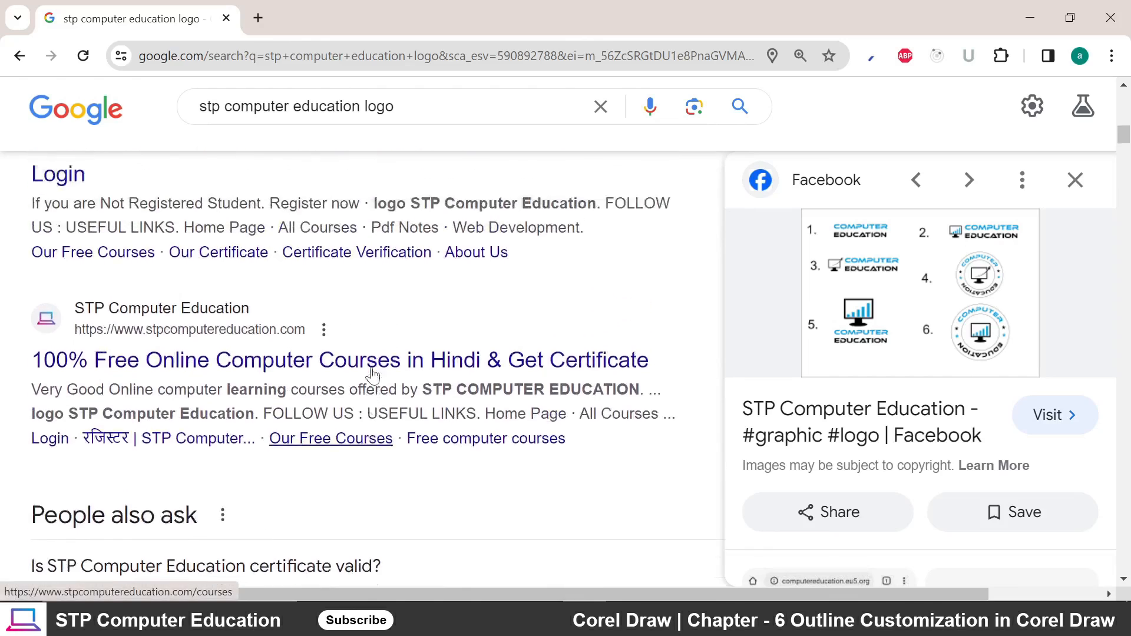
pyautogui.scroll(2, 372, 375)
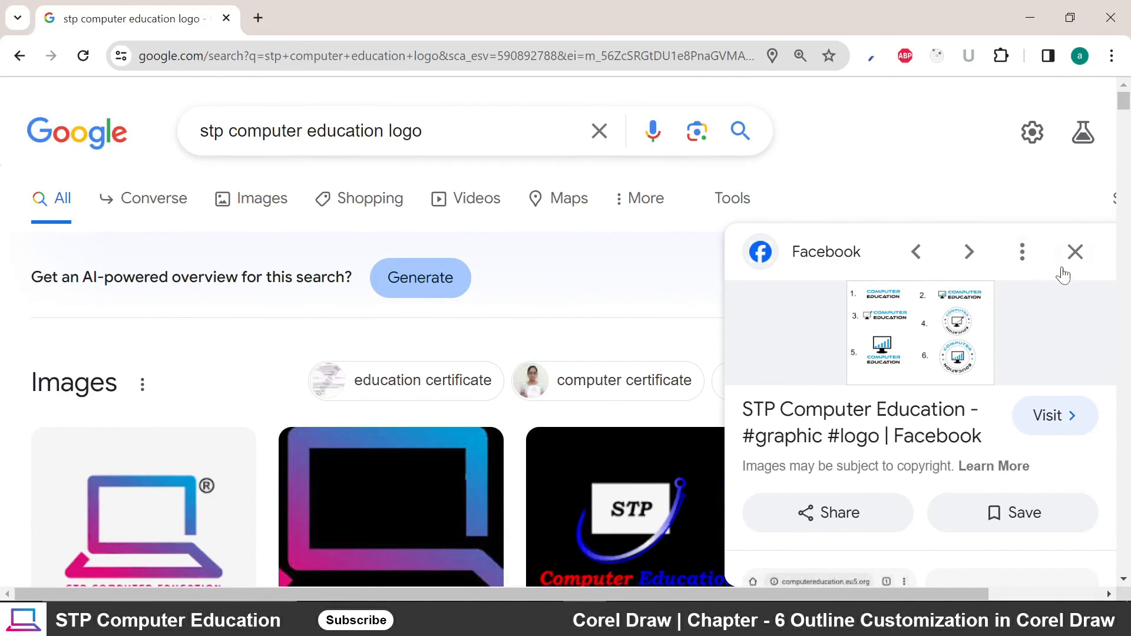
pyautogui.click(1075, 252)
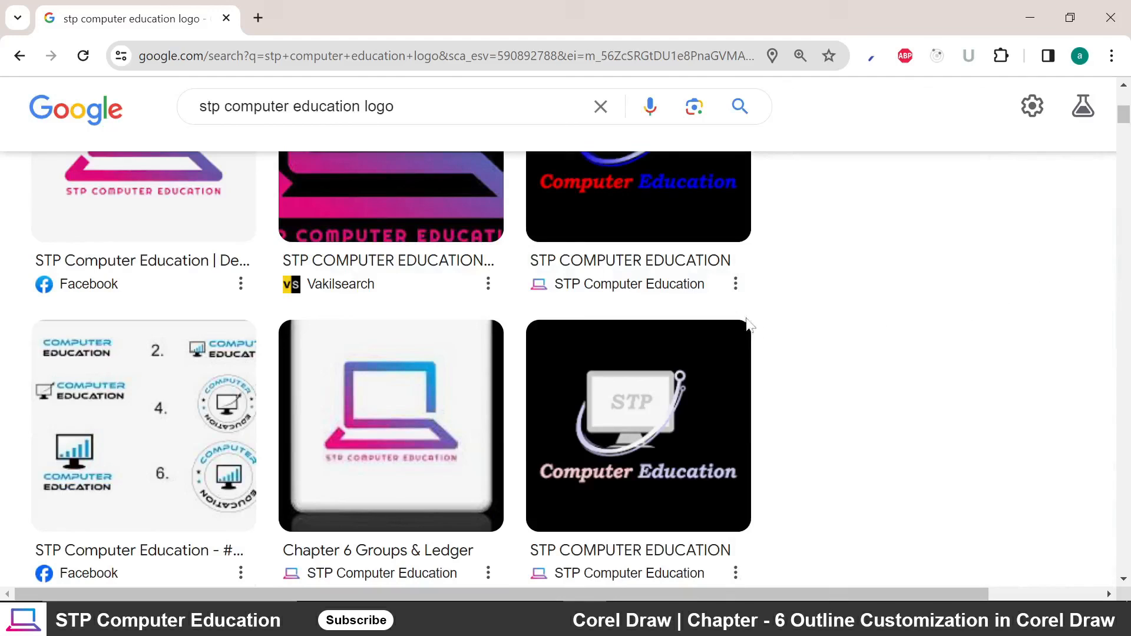
# Minimise Chrome to return to the CorelDRAW Page 2 drawing.
pyautogui.click(1029, 18)
pyautogui.scroll(2, 203, 424)
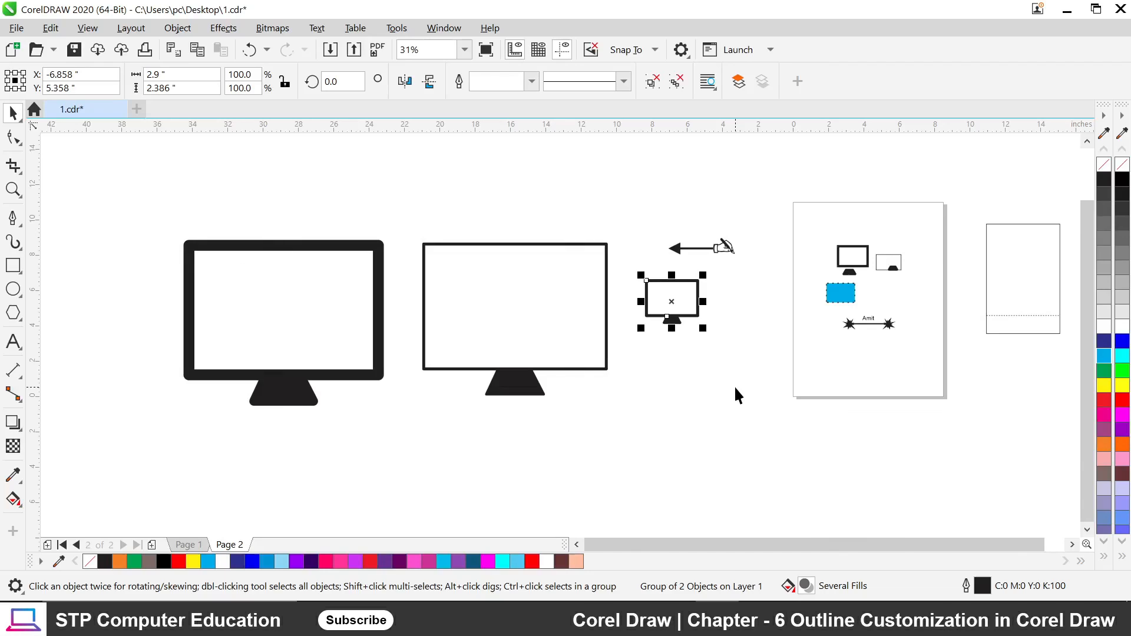
pyautogui.click(760, 624)
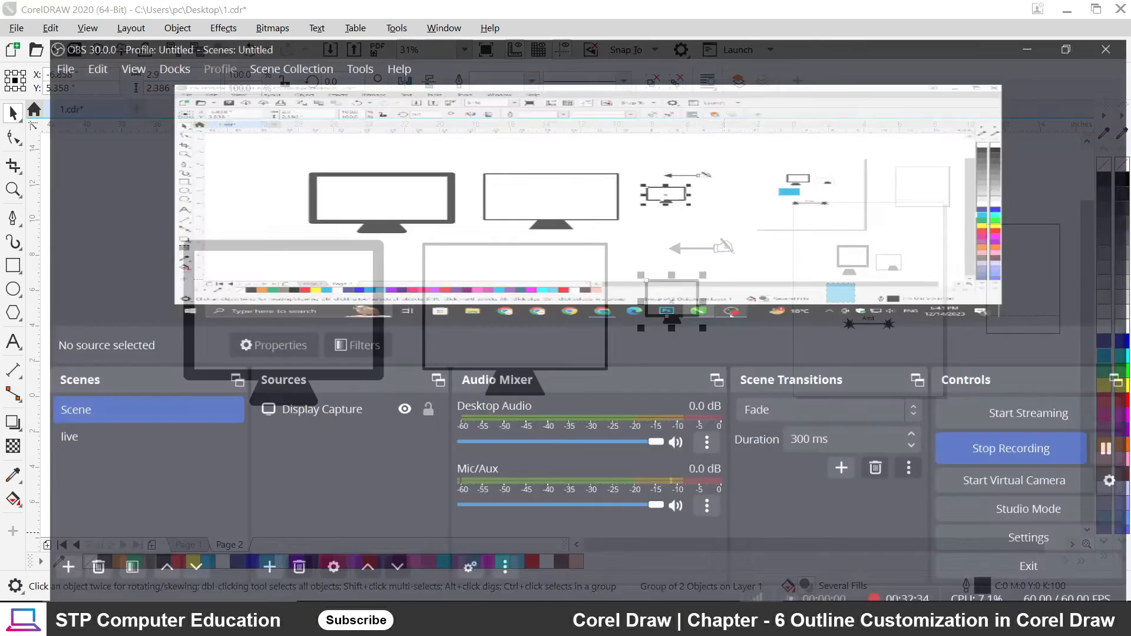